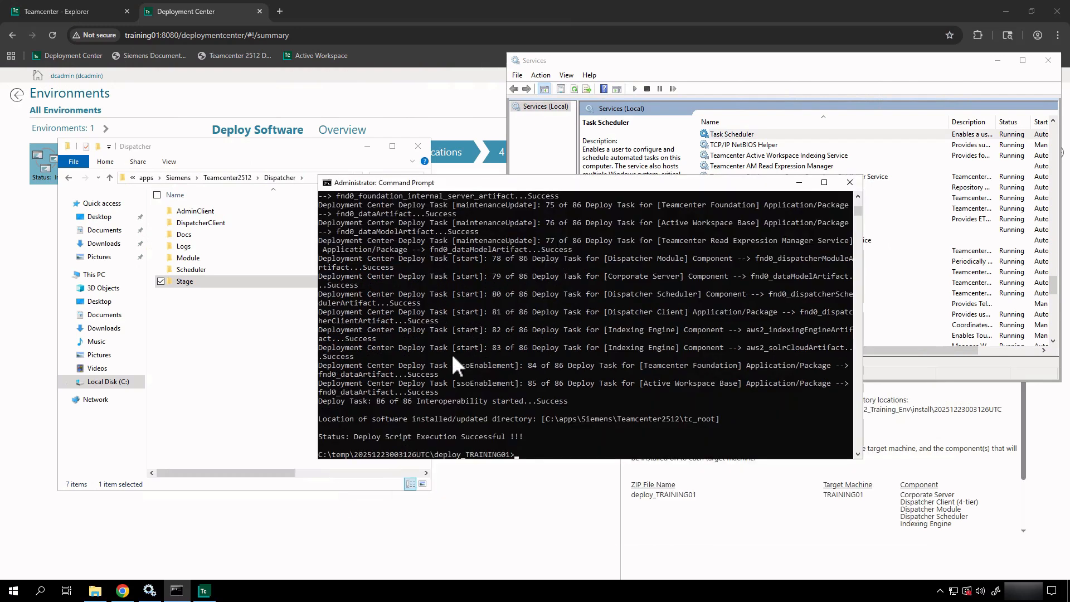
- Once the deploy script reports all 86 tasks successful, close Command Prompt with exit
scroll(451, 353, "down", 2)
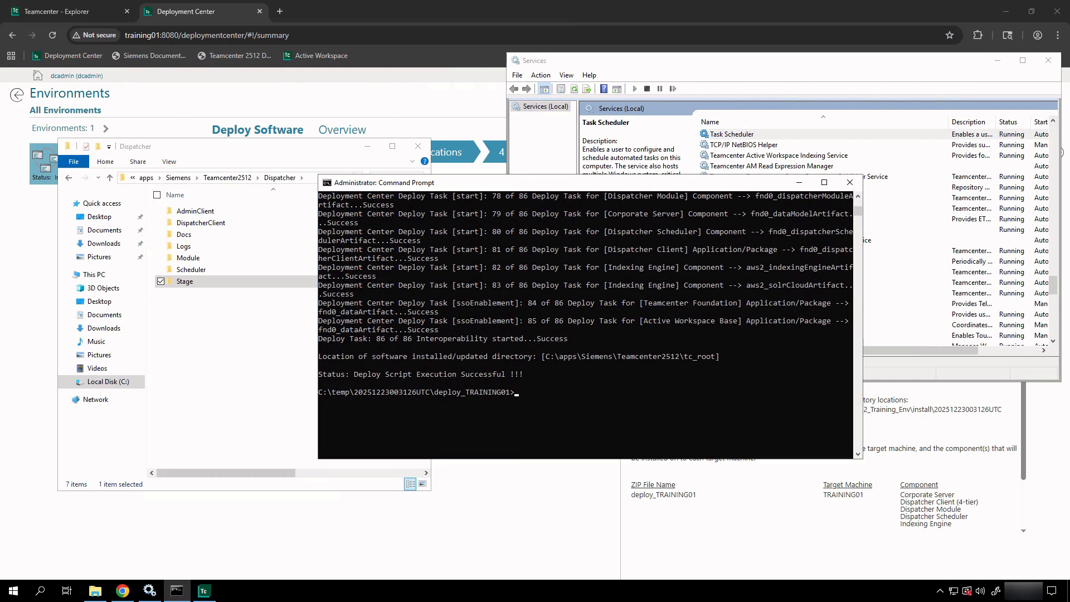
type("exit")
key("Return")
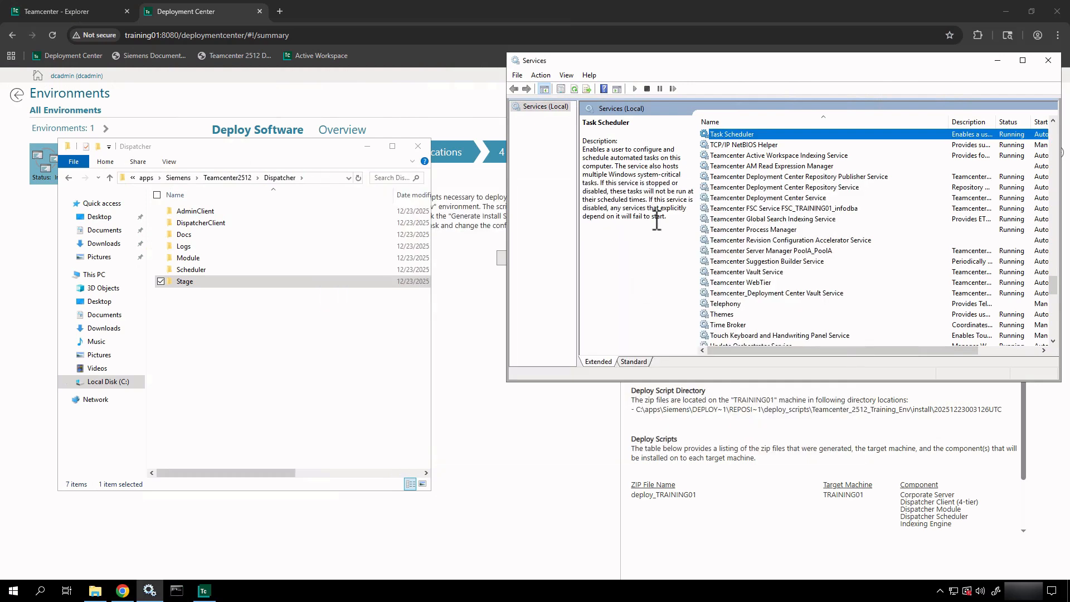
- Refresh Services and select the newly listed Teamcenter Dispatcher Client Service
left_click(575, 90)
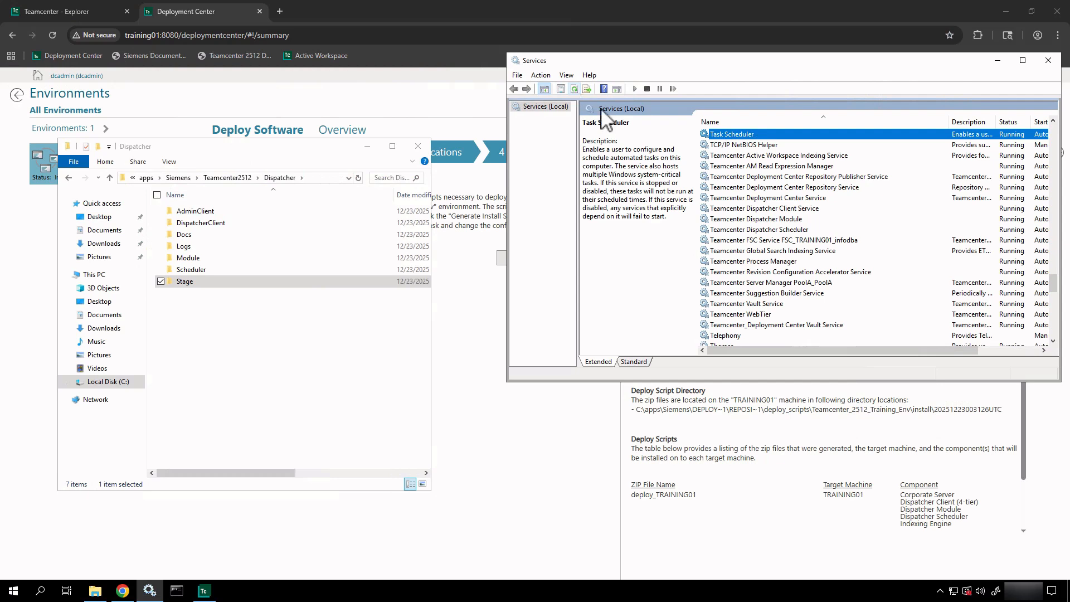
left_click(750, 210)
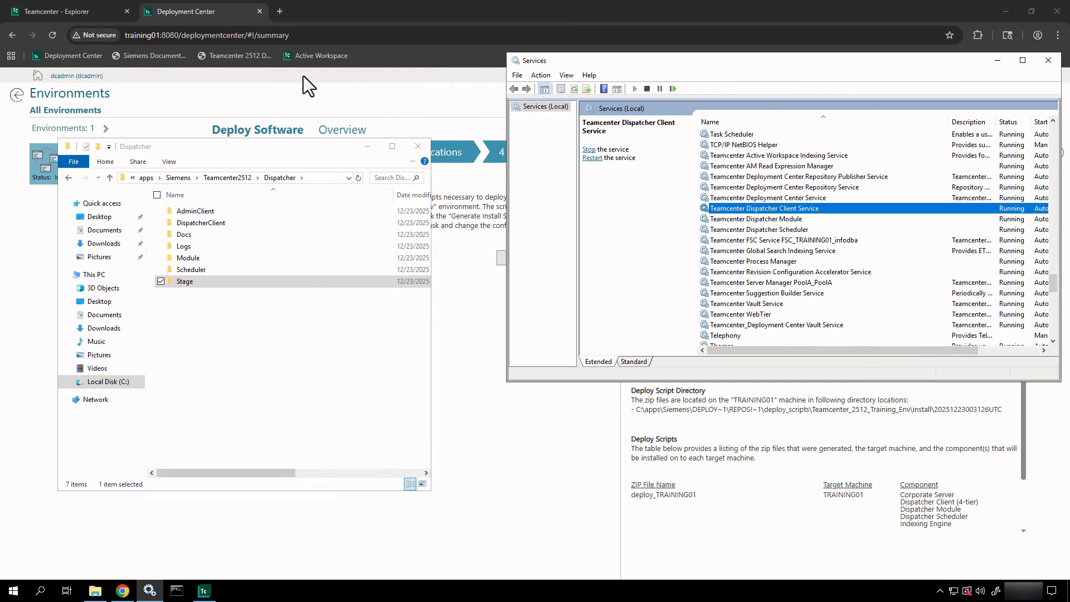
- Browse the Module bin folder's files (runmodule, setmoduleenv, windowsService, module.policy), then return to Module
double_click(207, 259)
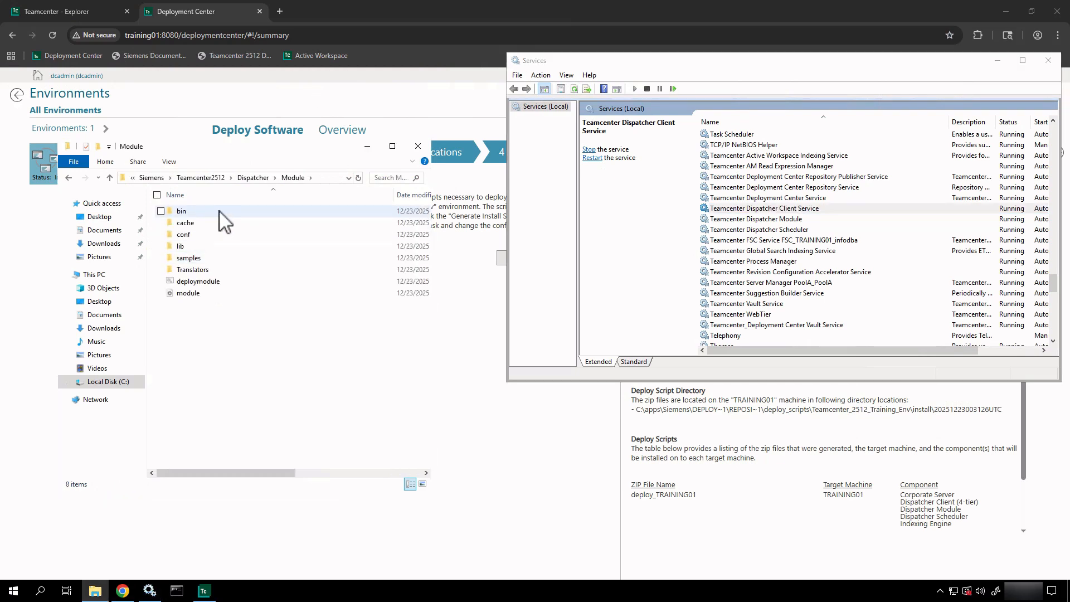
double_click(219, 211)
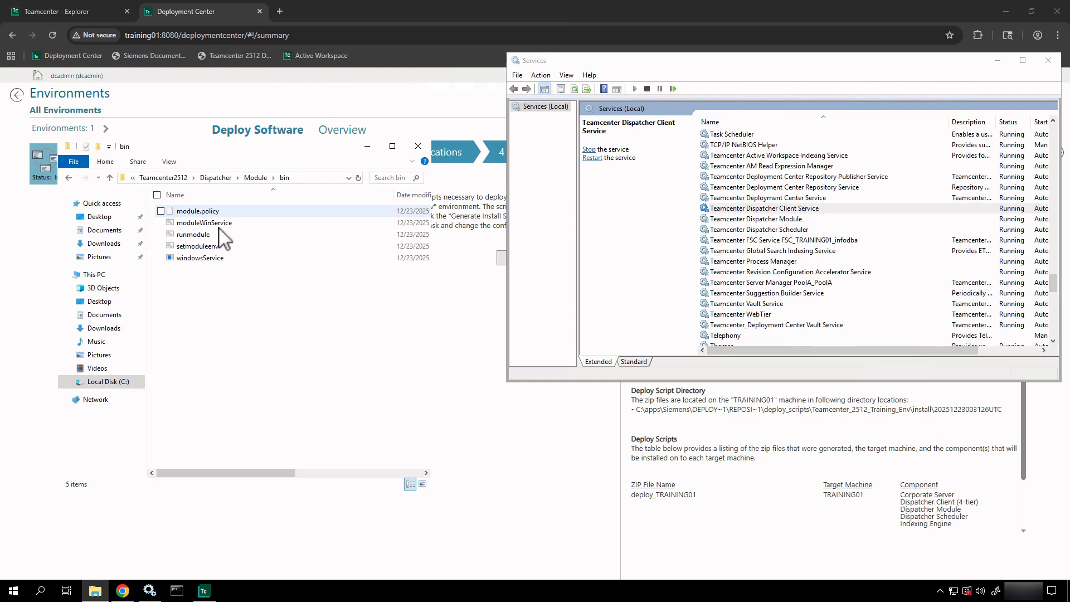
left_click(218, 224)
left_click(216, 235)
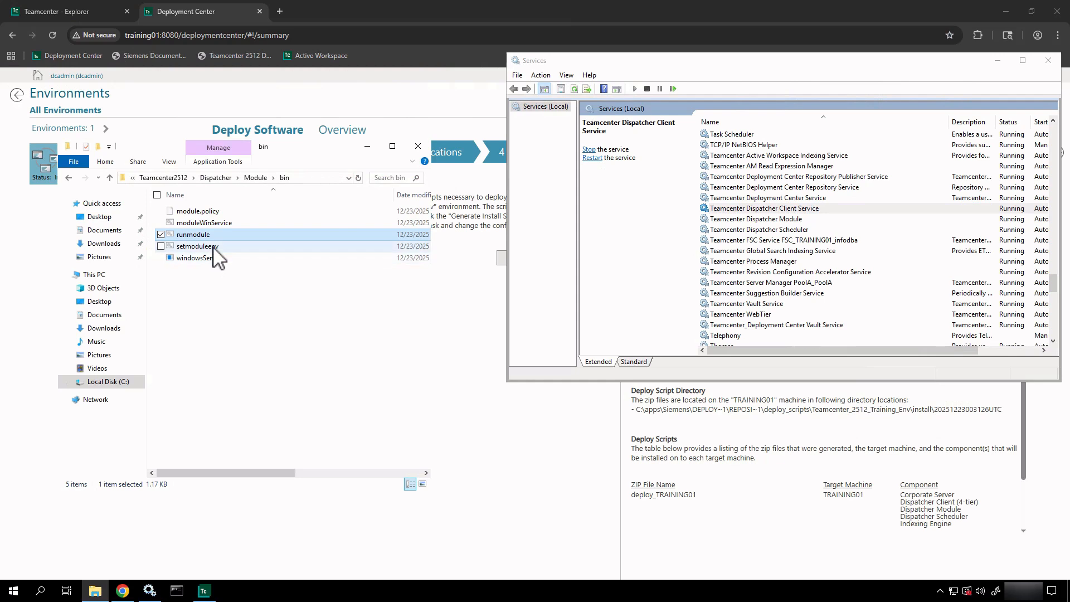
left_click(213, 246)
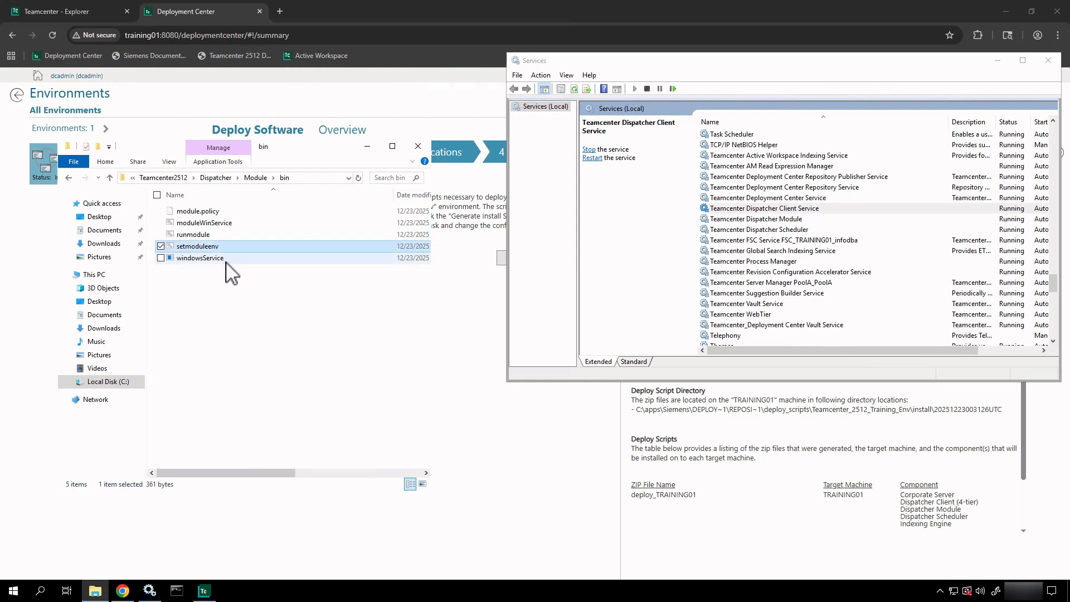
left_click(227, 259)
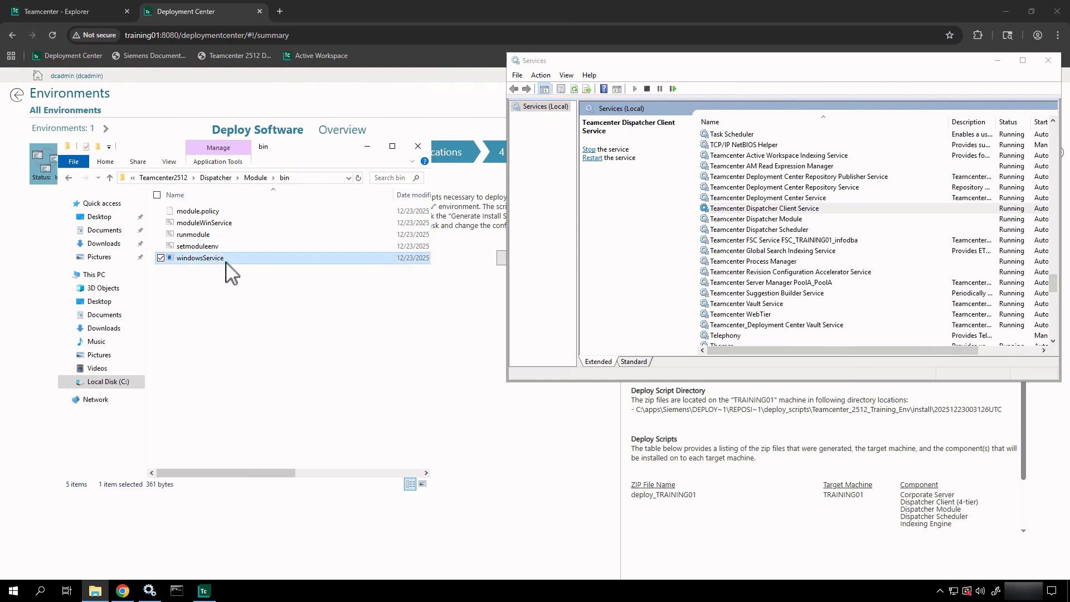
left_click(216, 212)
left_click(256, 177)
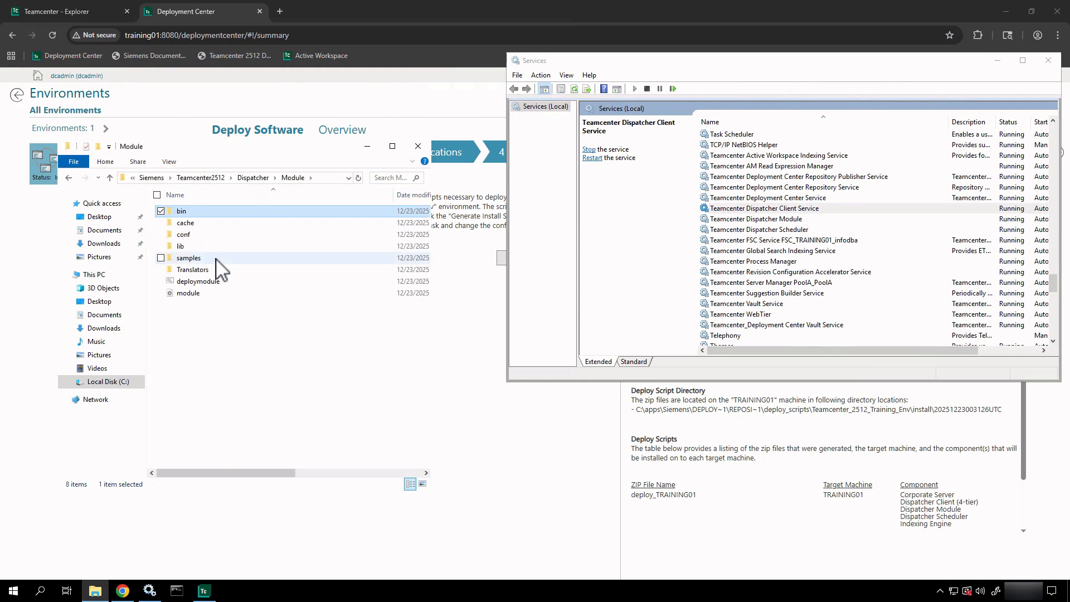
- Open the conf folder and bring up the context menu for transmodule
left_click(195, 235)
double_click(195, 234)
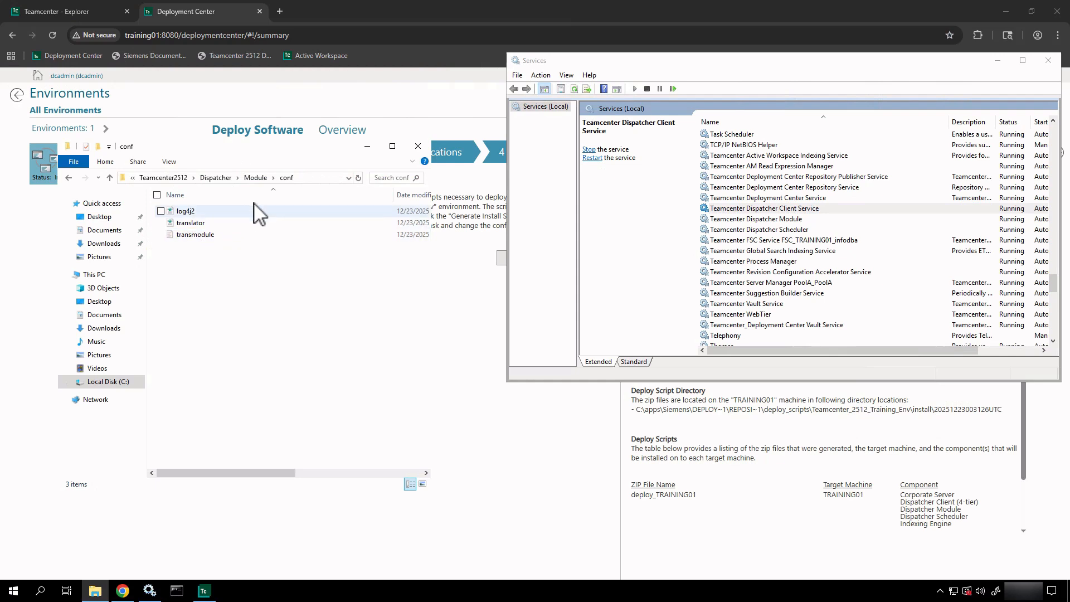
left_click(228, 224)
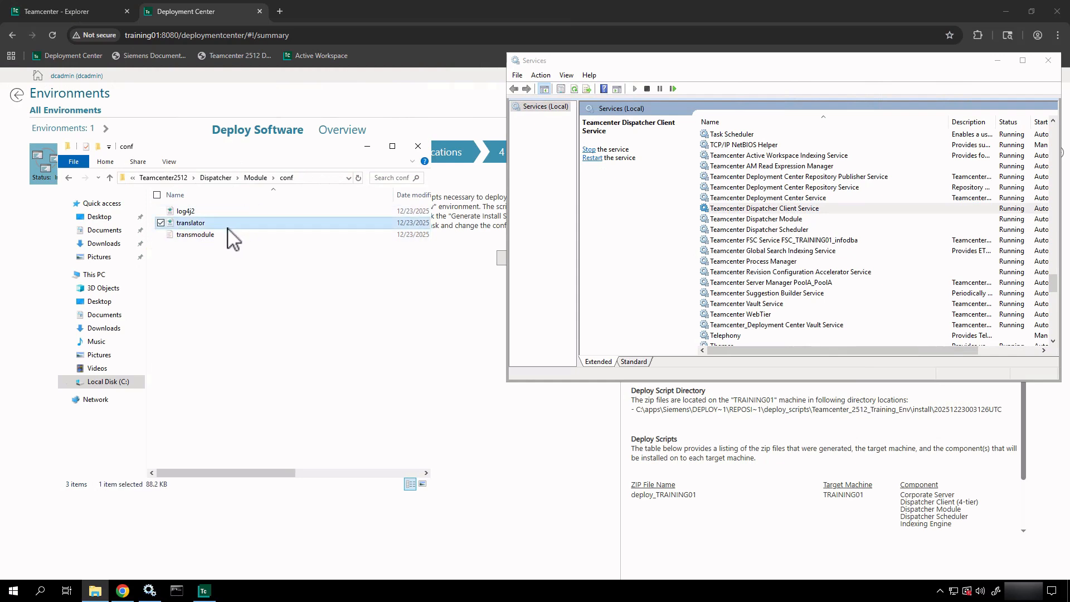
left_click(225, 236)
right_click(224, 237)
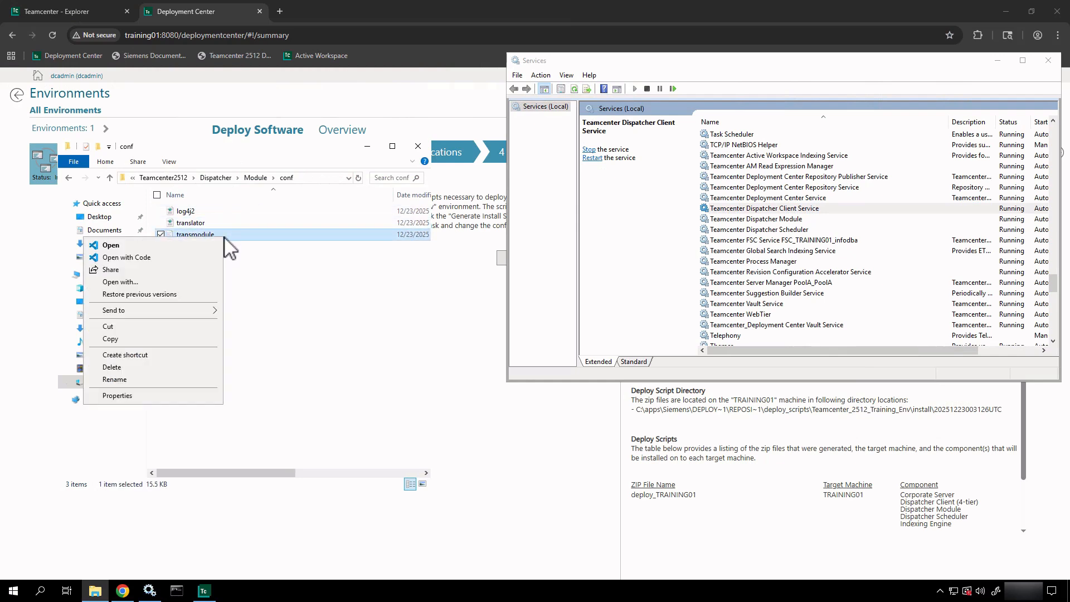
- Open transmodule.properties in VS Code, review its settings down to MaximumTasks=3, and close it
left_click(150, 258)
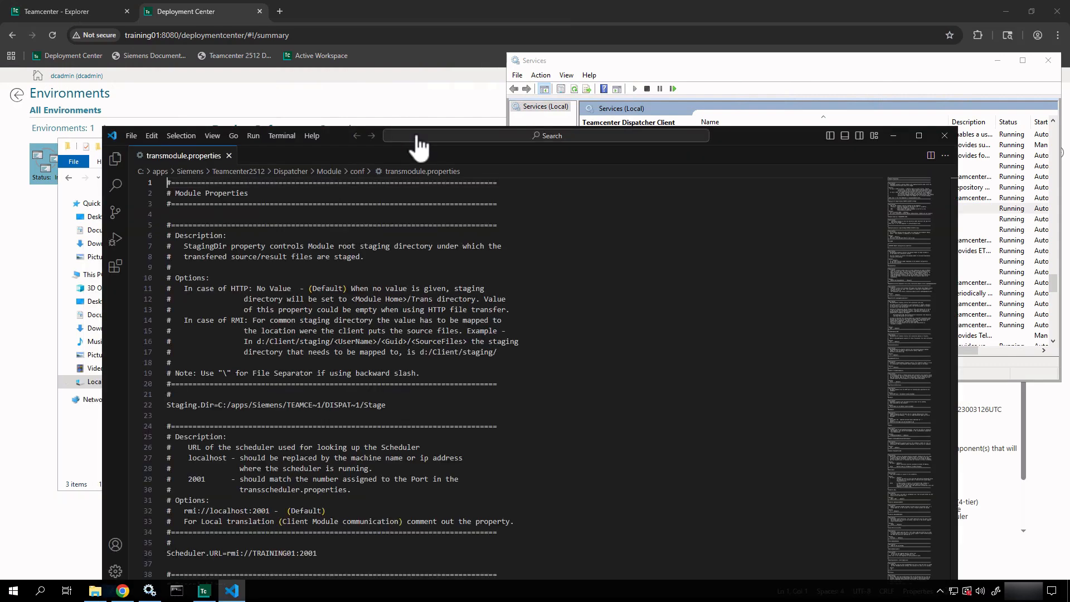
scroll(445, 293, "down", 3)
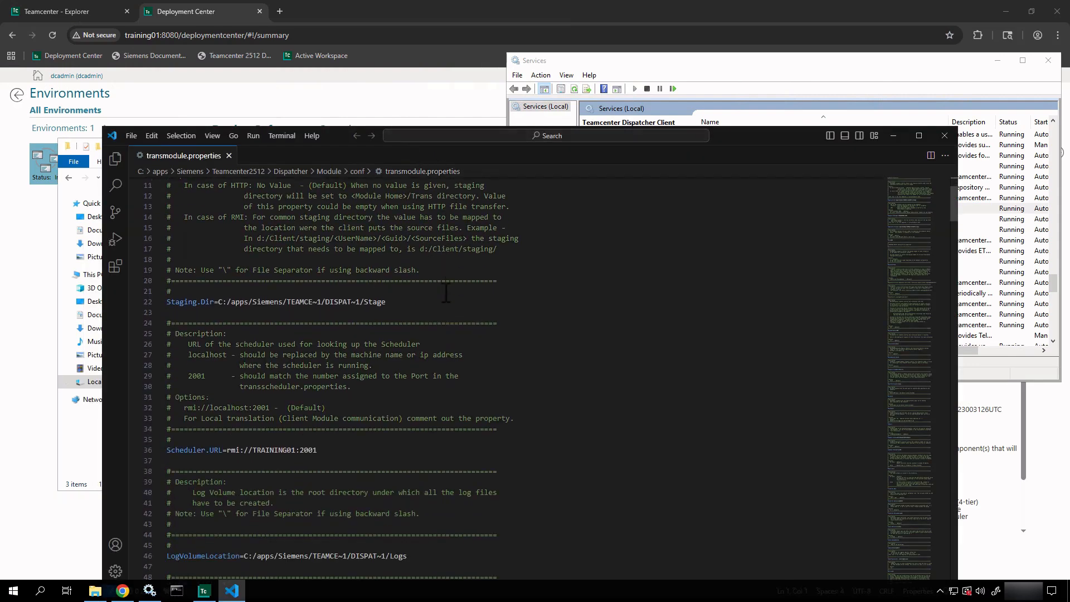
scroll(446, 293, "down", 2)
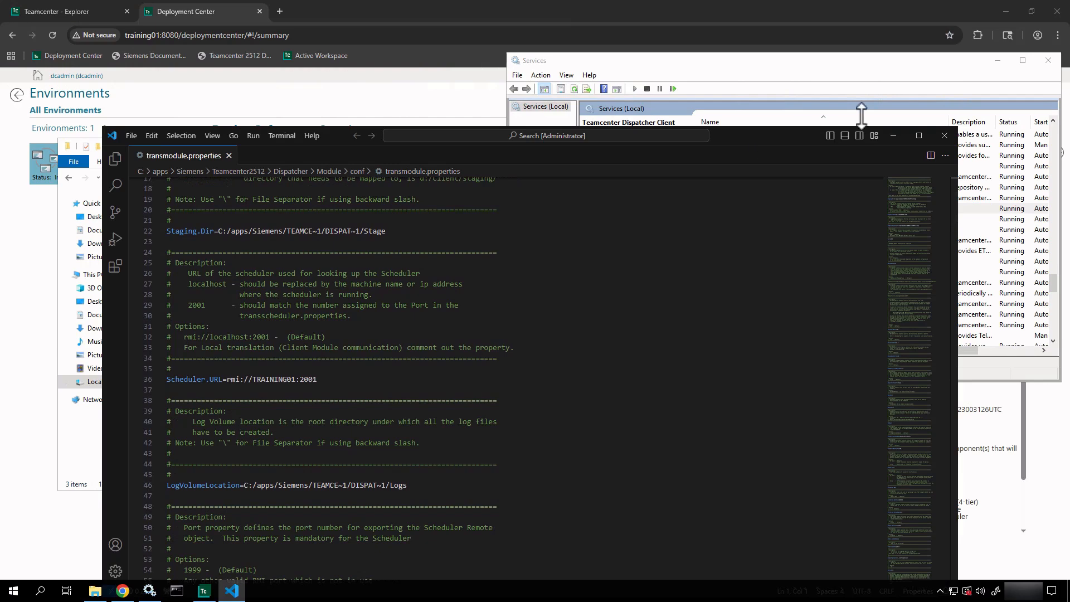
left_click_drag(762, 129, 915, 74)
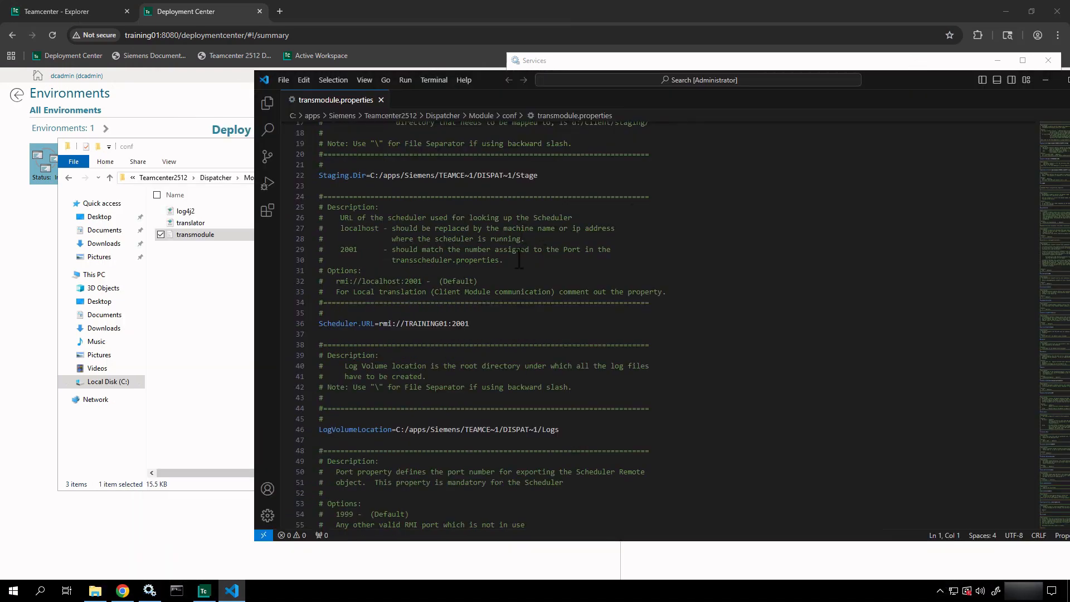
scroll(519, 259, "down", 2)
scroll(519, 259, "down", 2)
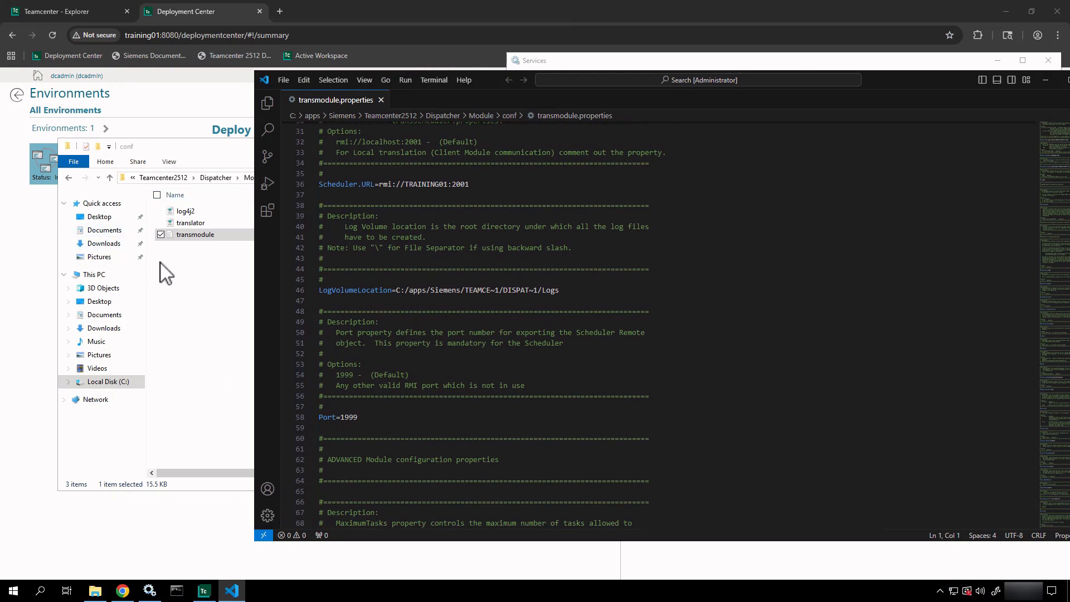
scroll(506, 342, "down", 4)
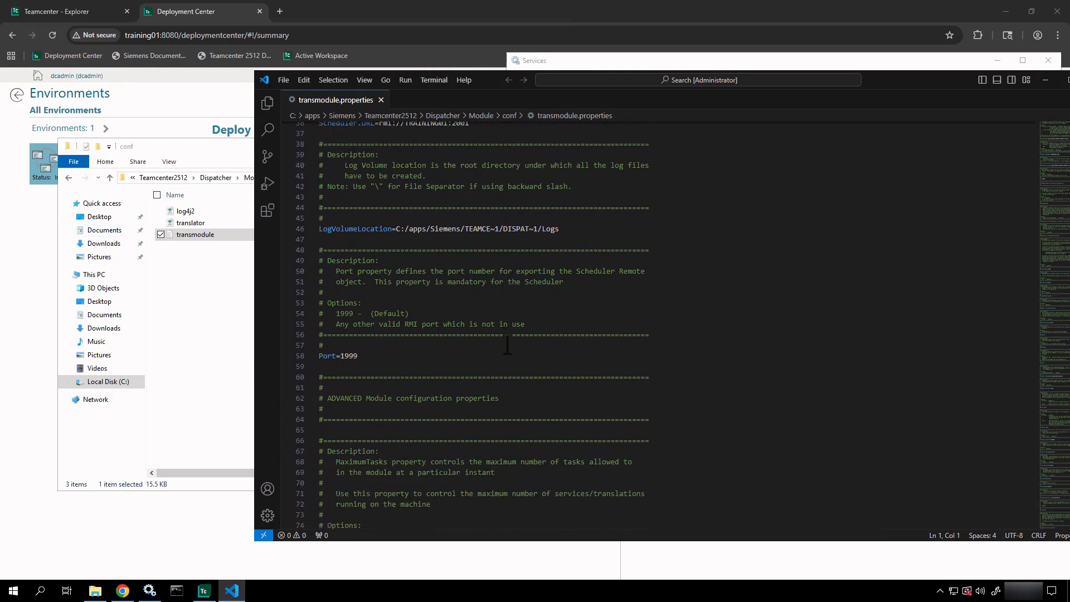
scroll(507, 343, "down", 8)
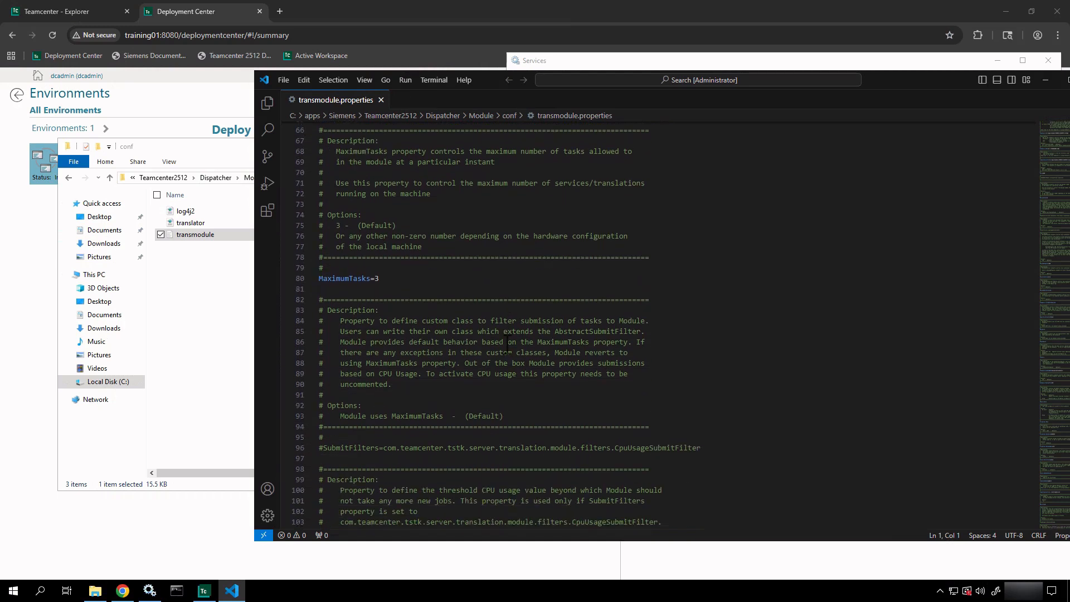
left_click_drag(504, 415, 369, 393)
scroll(368, 392, "down", 8)
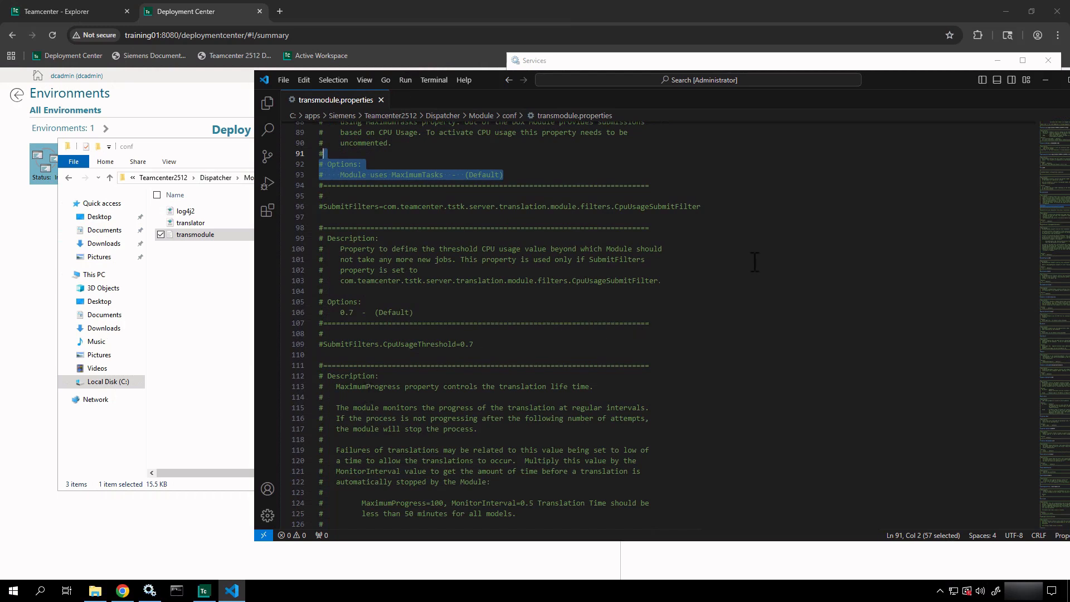
left_click(381, 100)
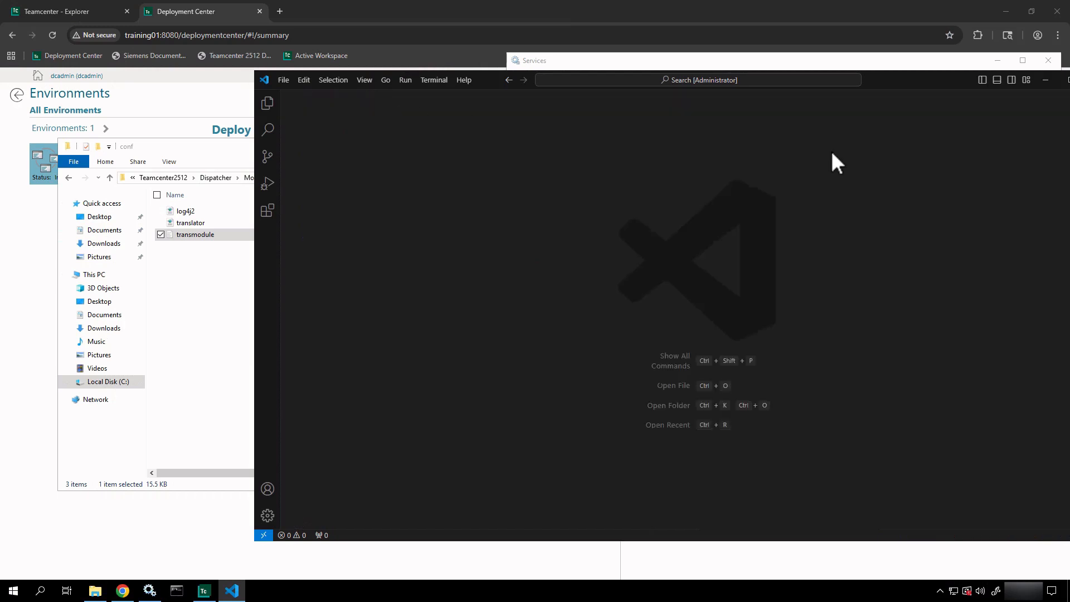
- Open translator.xml in VS Code and inspect the asyncservice configuration, directory path and asyncservice.bat
left_click(1045, 81)
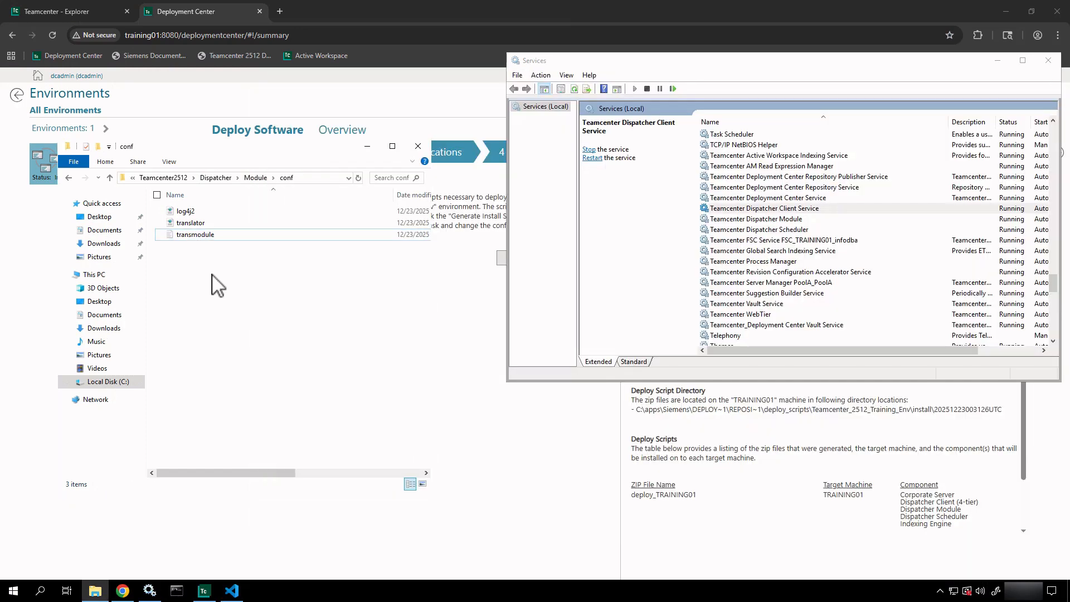
left_click(203, 223)
right_click(204, 223)
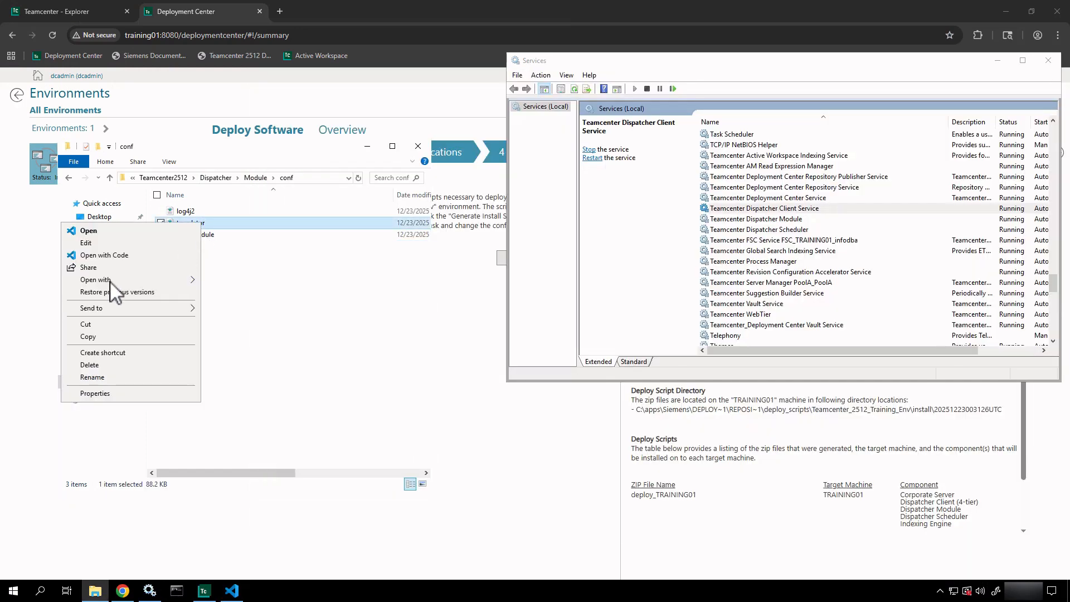
left_click(105, 255)
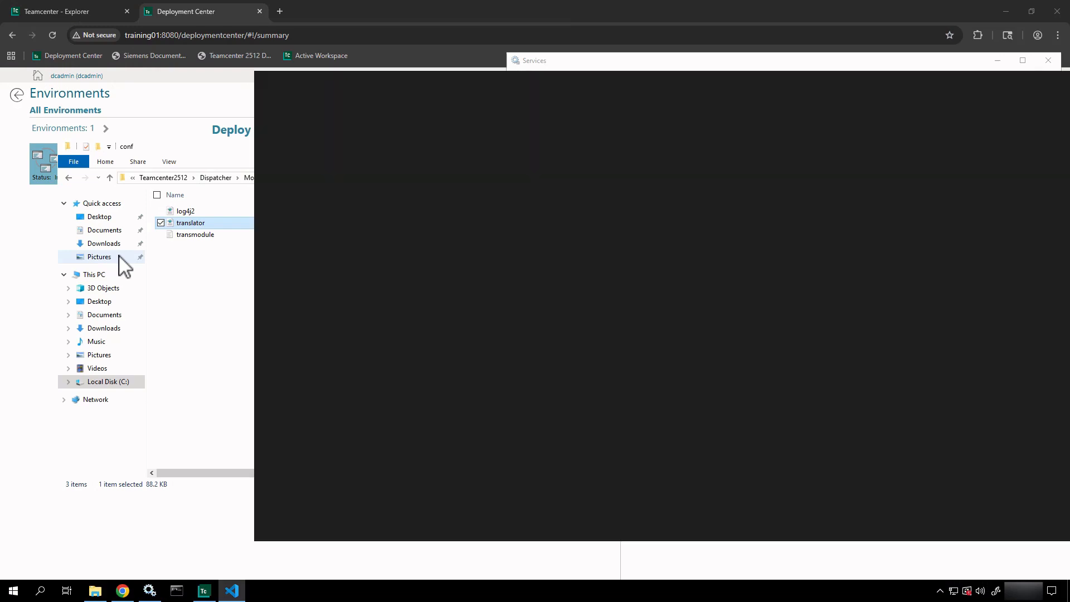
scroll(488, 260, "down", 3)
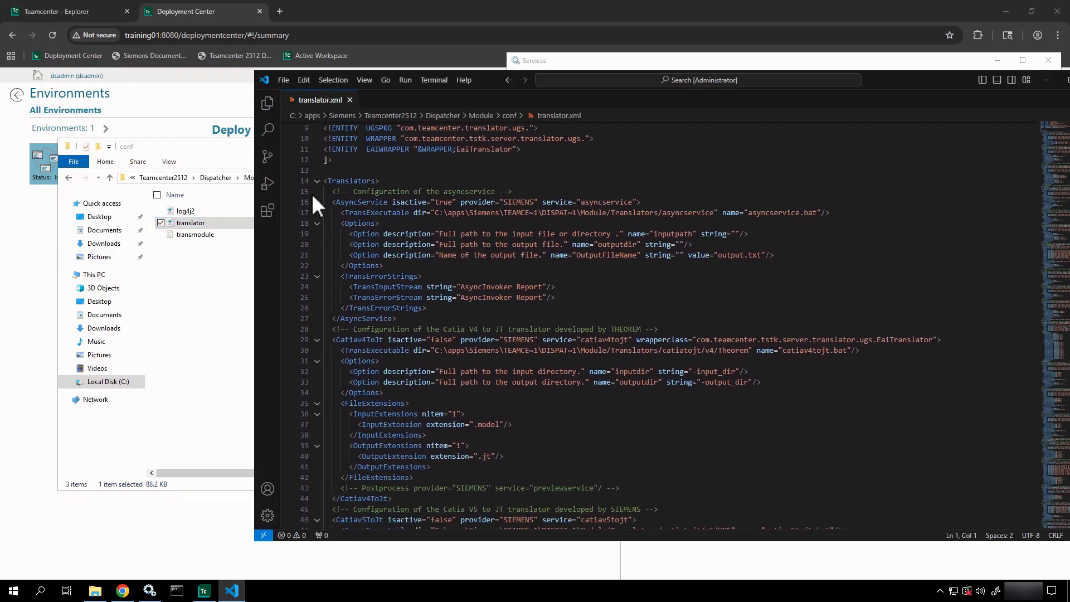
left_click_drag(333, 203, 655, 203)
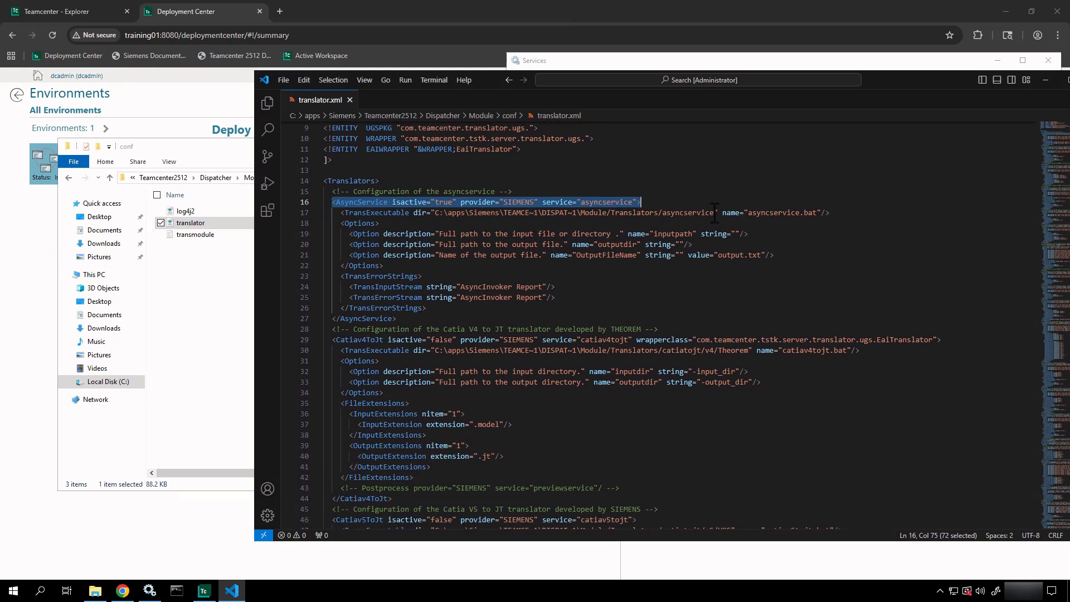
left_click_drag(713, 212, 546, 217)
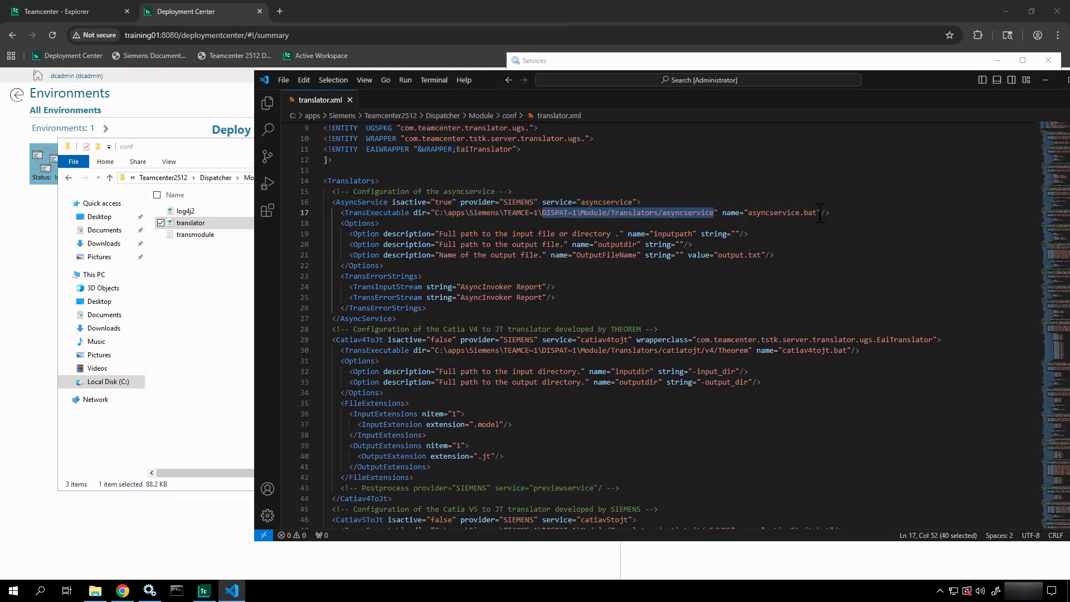
left_click_drag(817, 212, 749, 212)
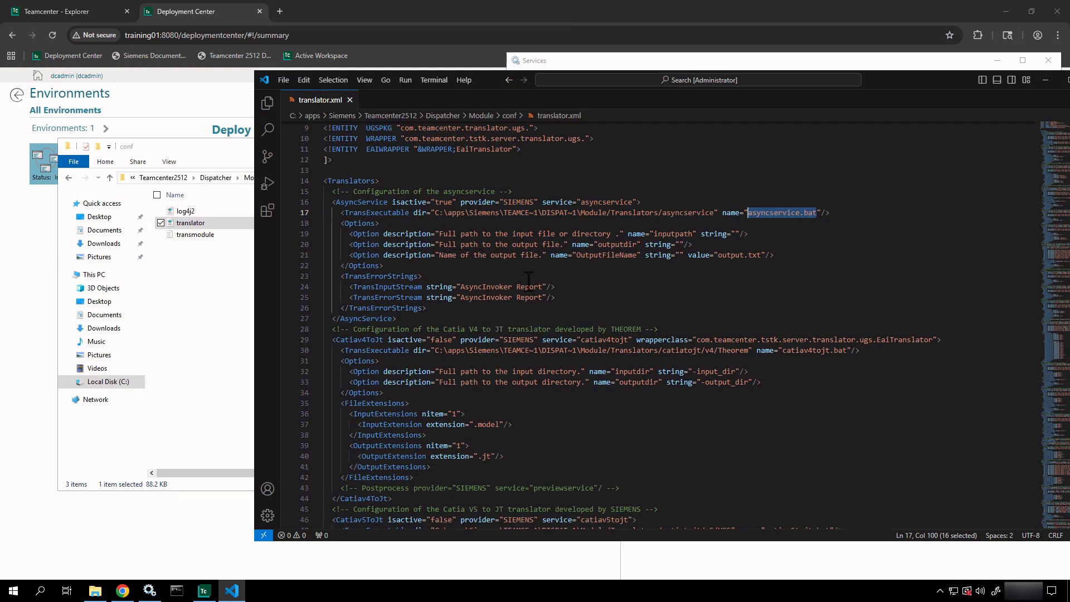
- Highlight the Catia V4 to JT translator block, then move the editor aside to reveal Services
scroll(540, 287, "down", 1)
scroll(540, 287, "down", 3)
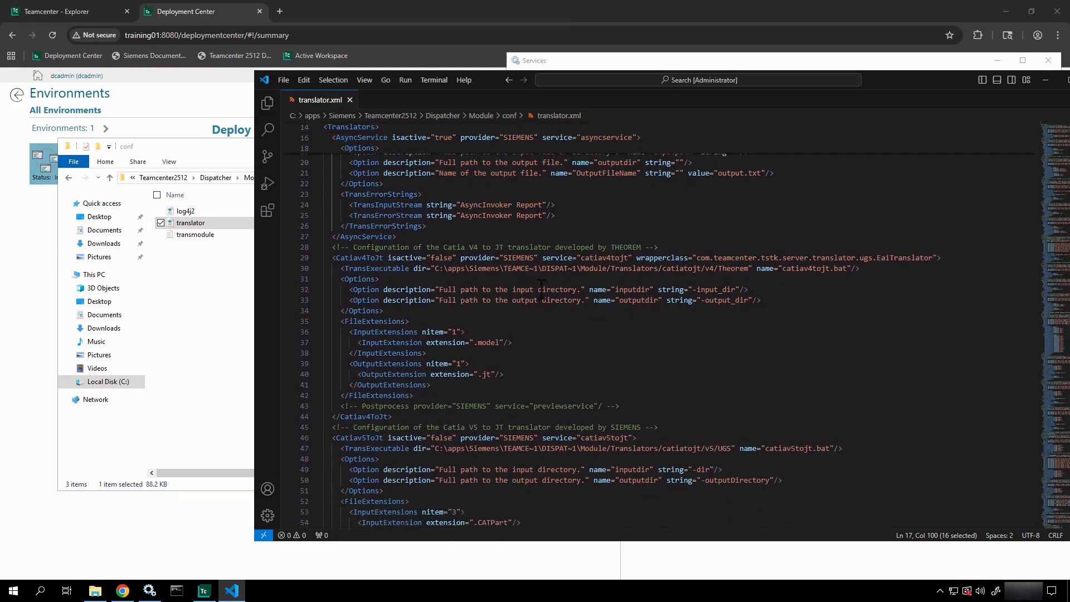
scroll(541, 287, "down", 1)
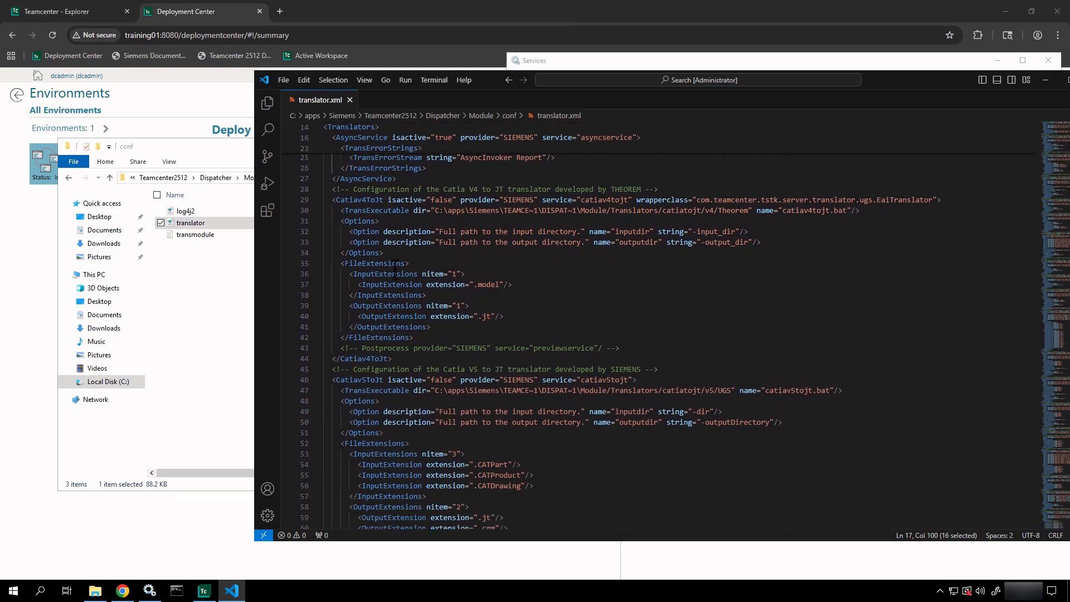
left_click_drag(333, 201, 570, 402)
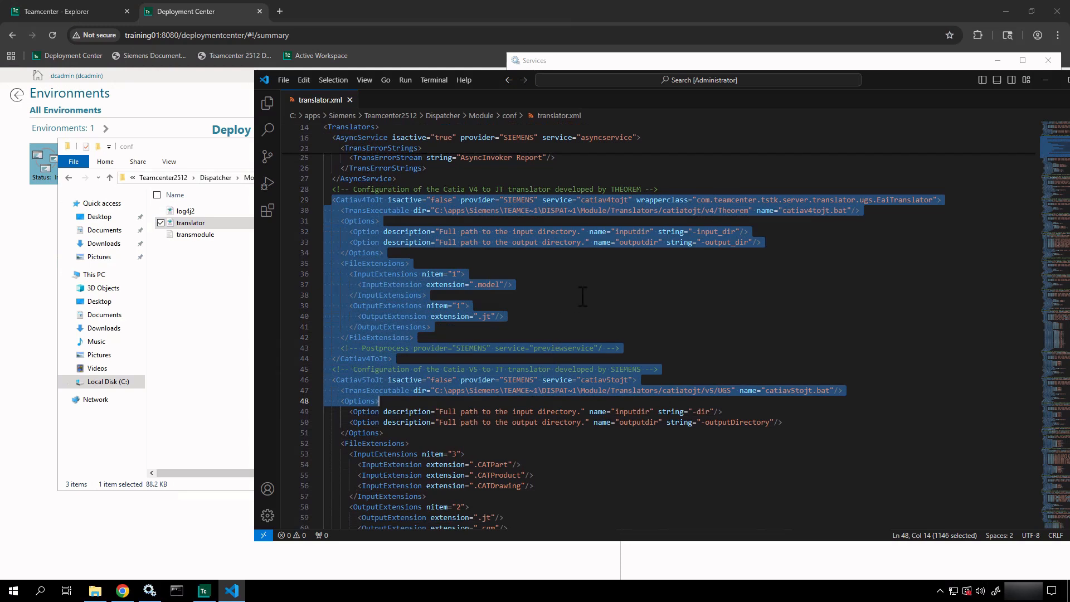
scroll(582, 296, "up", 5)
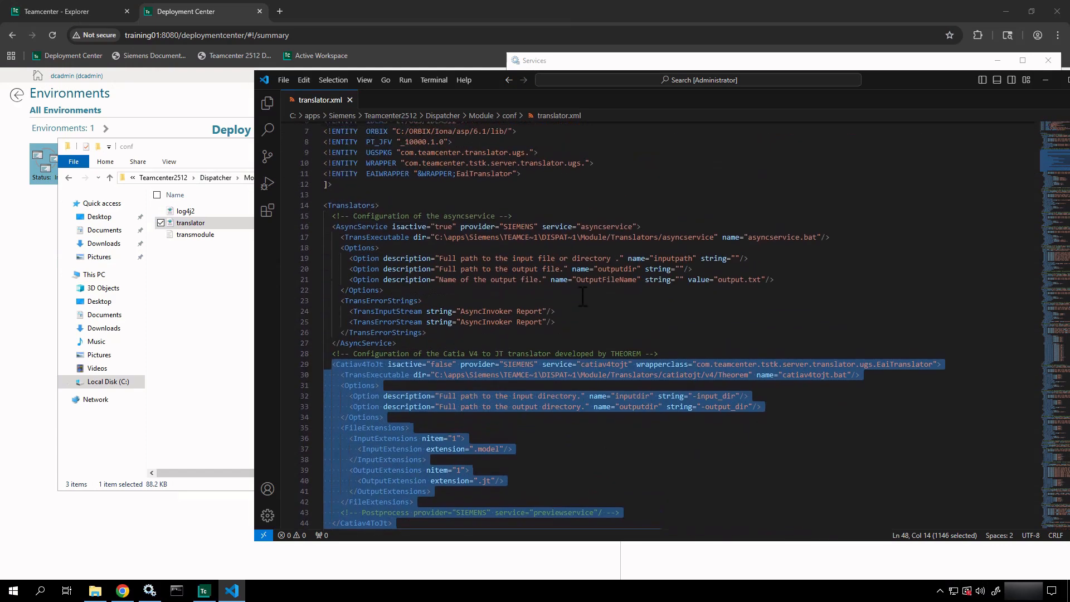
left_click_drag(899, 81, 743, 90)
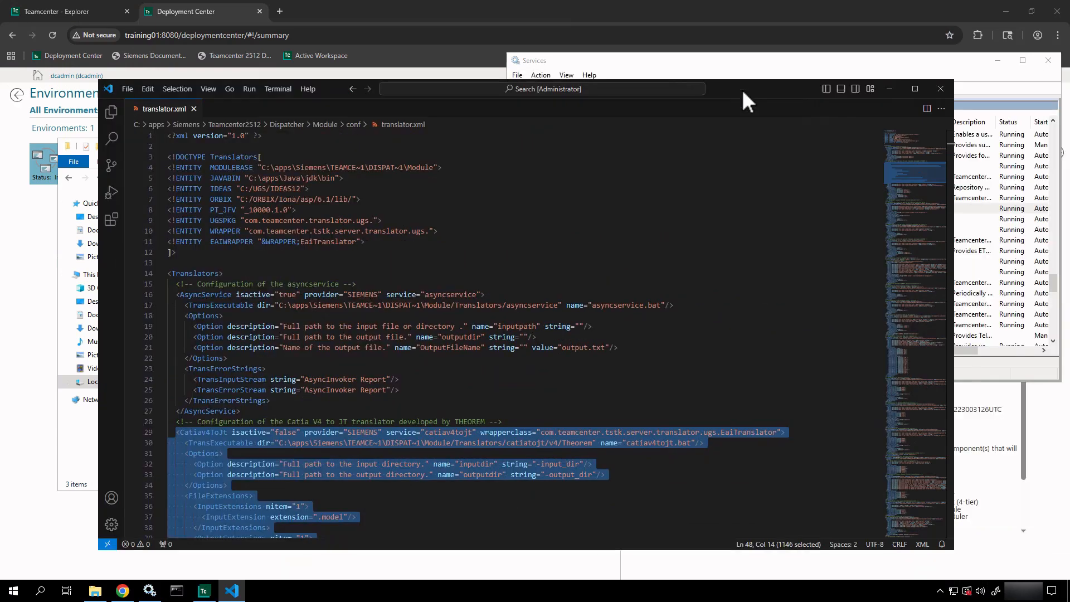
- Swap translator.xml for log4j2.xml in VS Code, highlighting the ERROR status and INFO logger levels
left_click(941, 88)
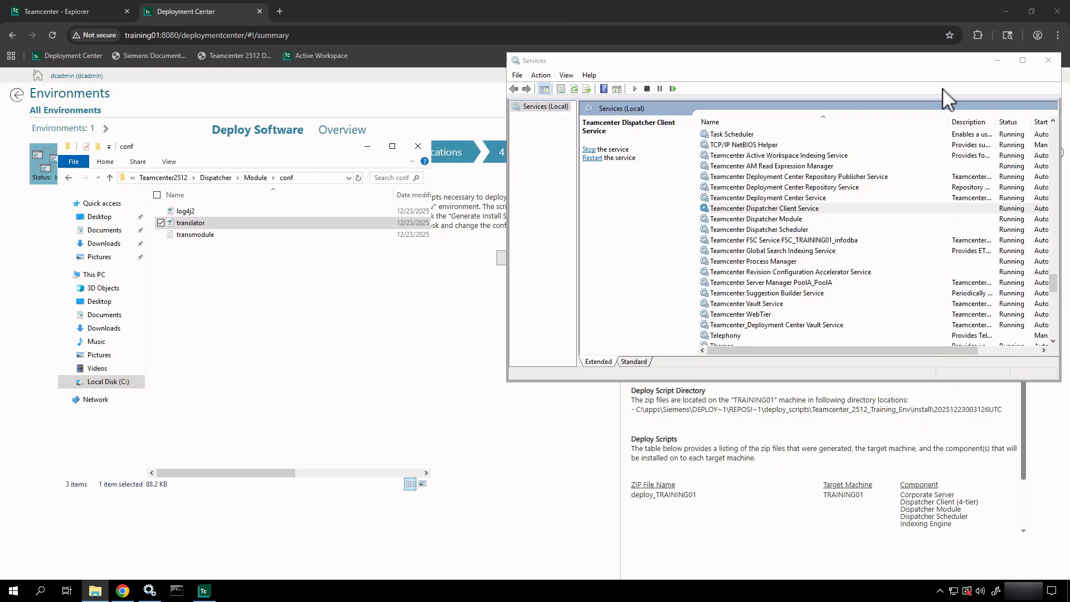
left_click(295, 210)
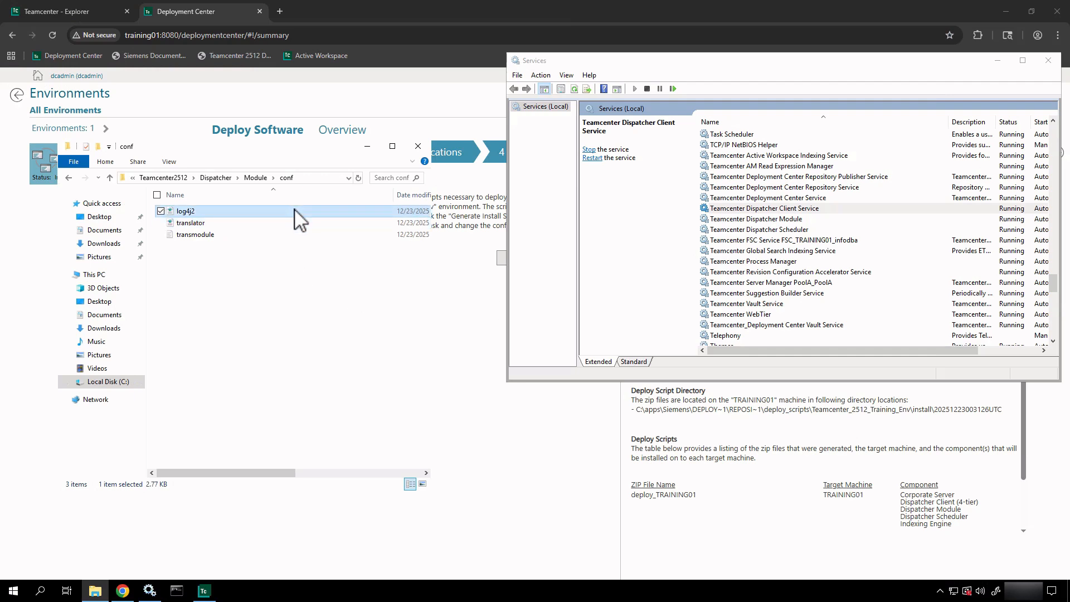
right_click(295, 210)
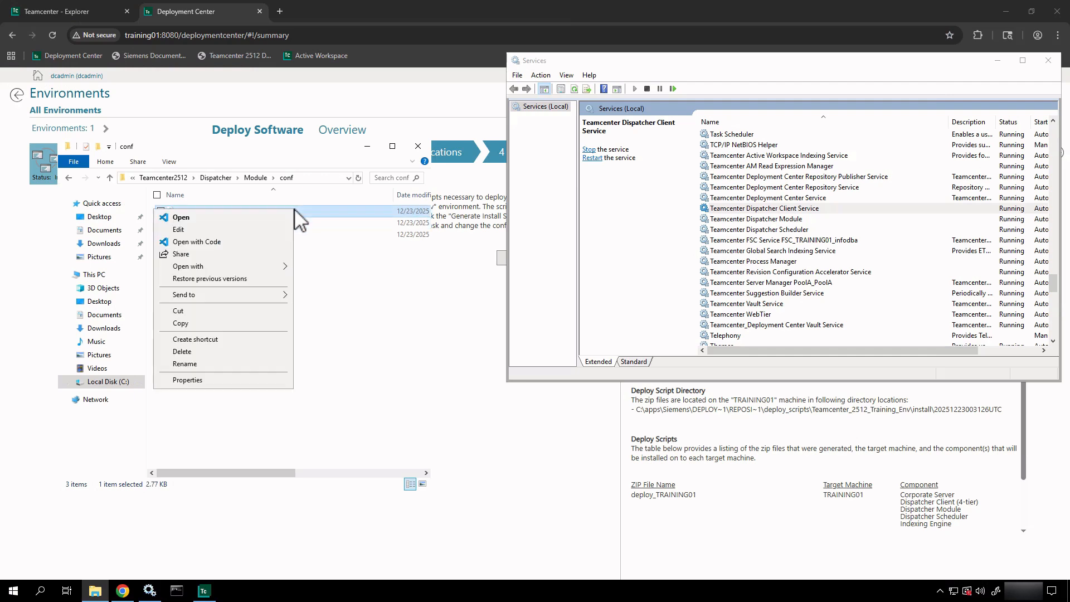
left_click(212, 243)
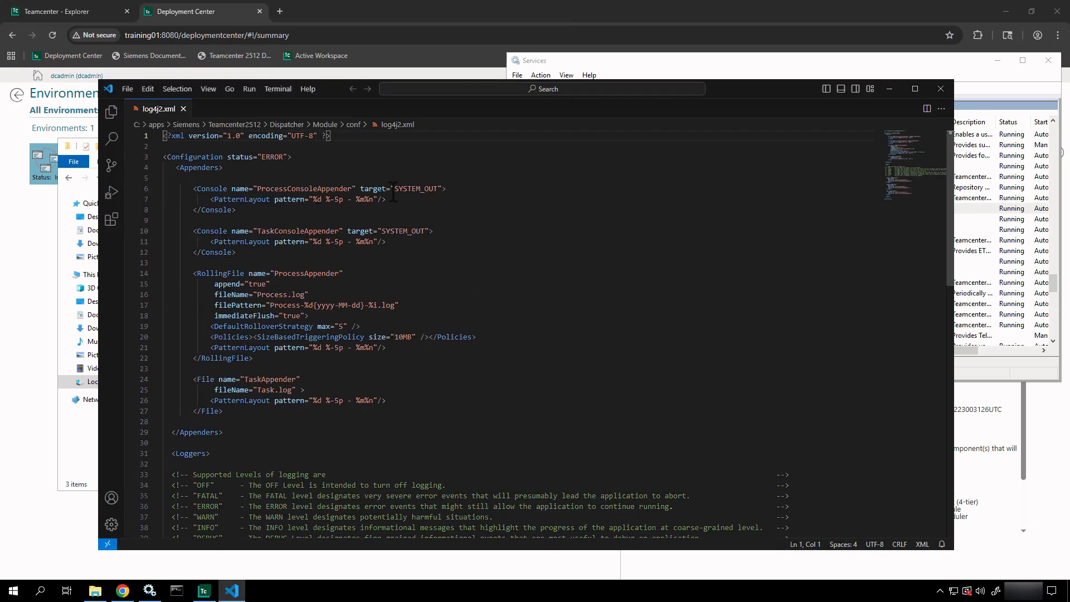
double_click(272, 157)
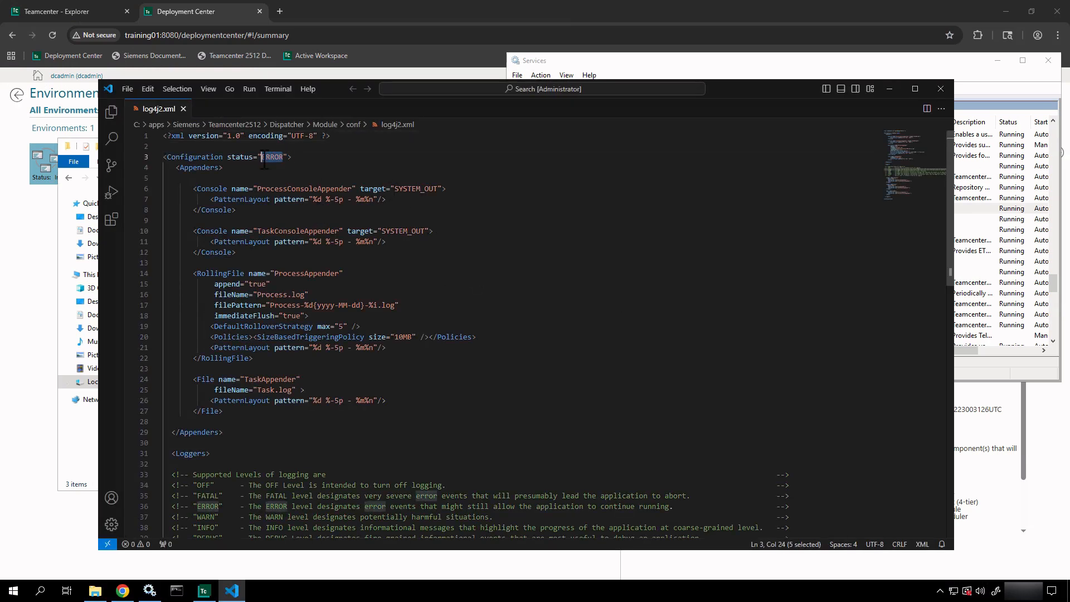
scroll(375, 257, "down", 5)
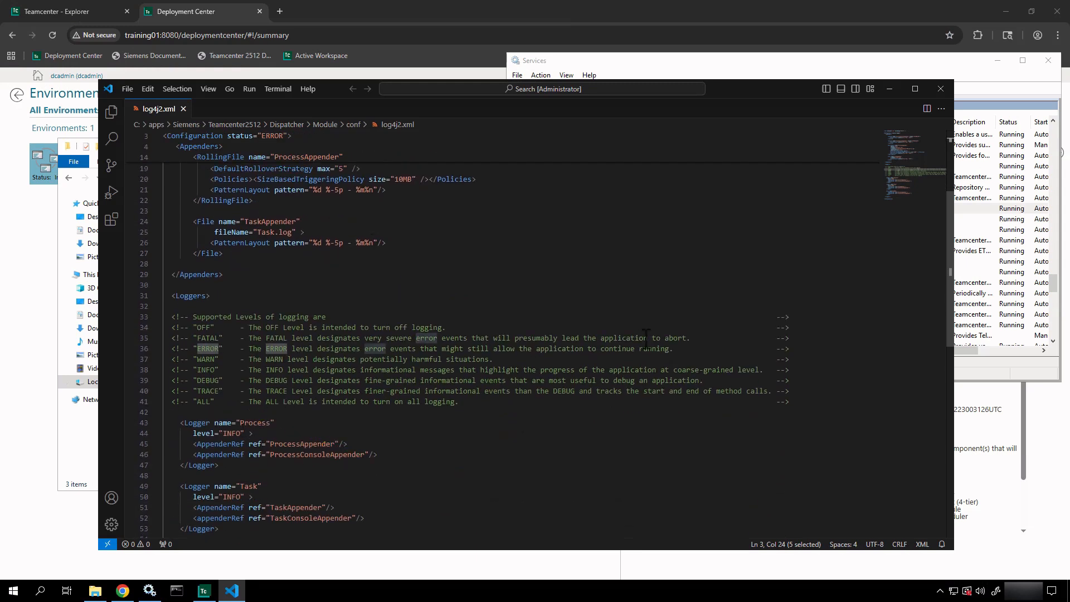
- Close the editor, go to Module > Translators > asyncservice, and select the Readme file
left_click(941, 88)
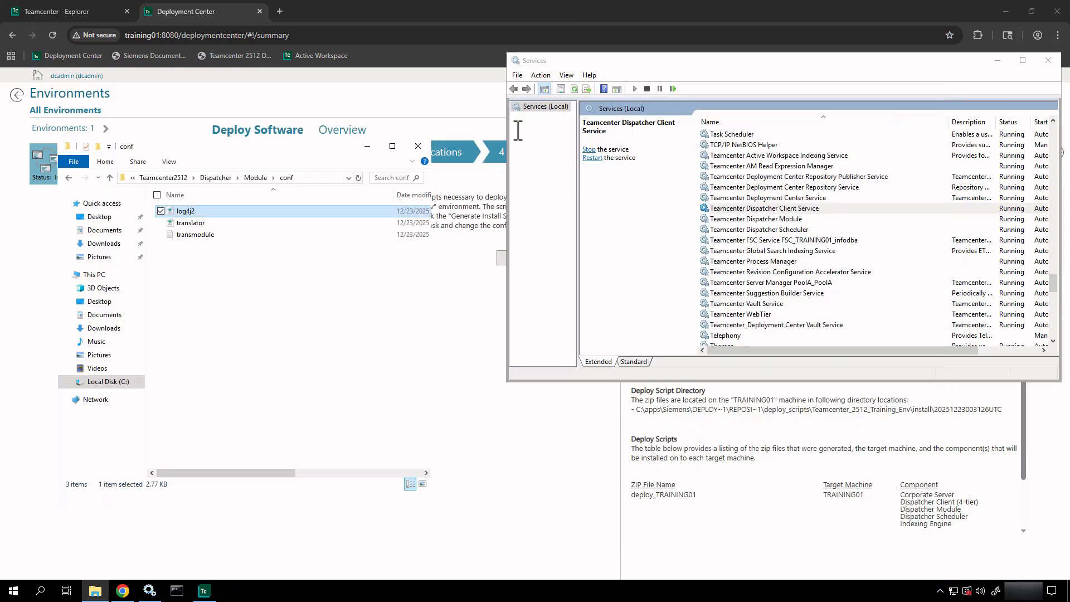
left_click(261, 181)
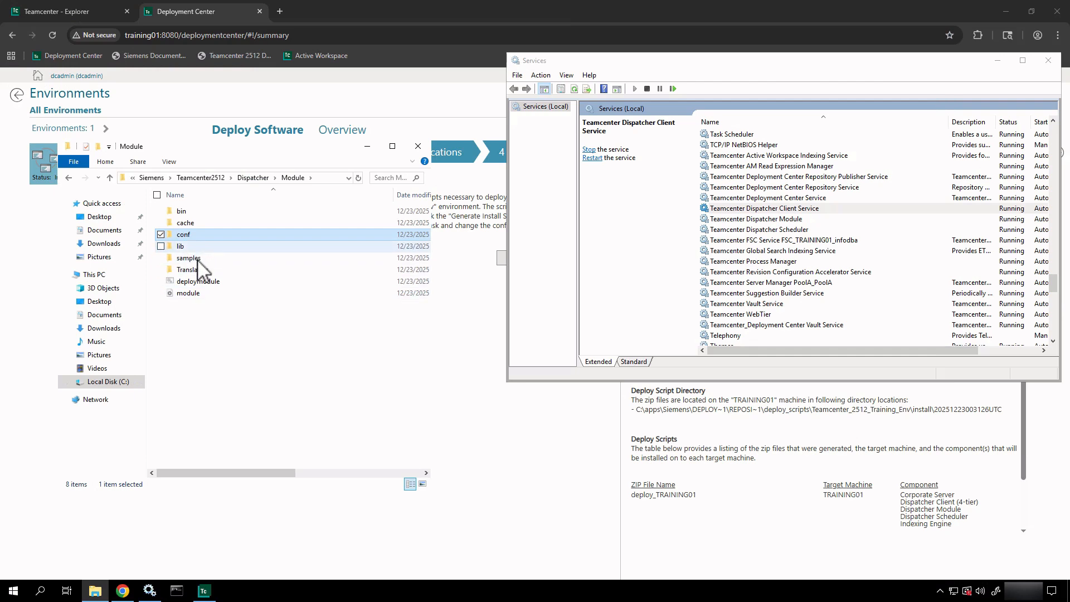
double_click(197, 260)
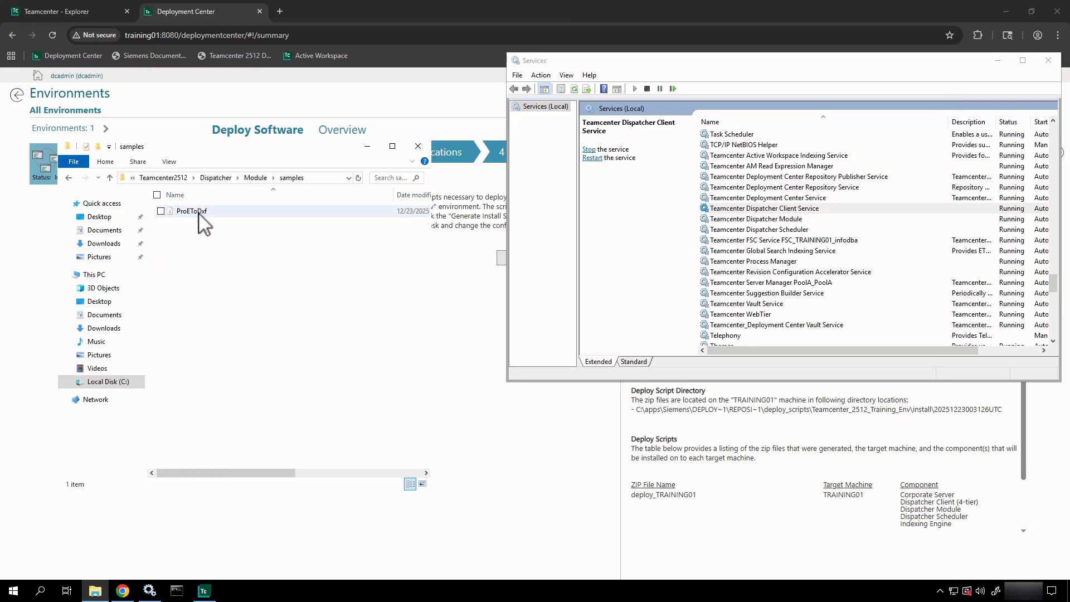
left_click(255, 177)
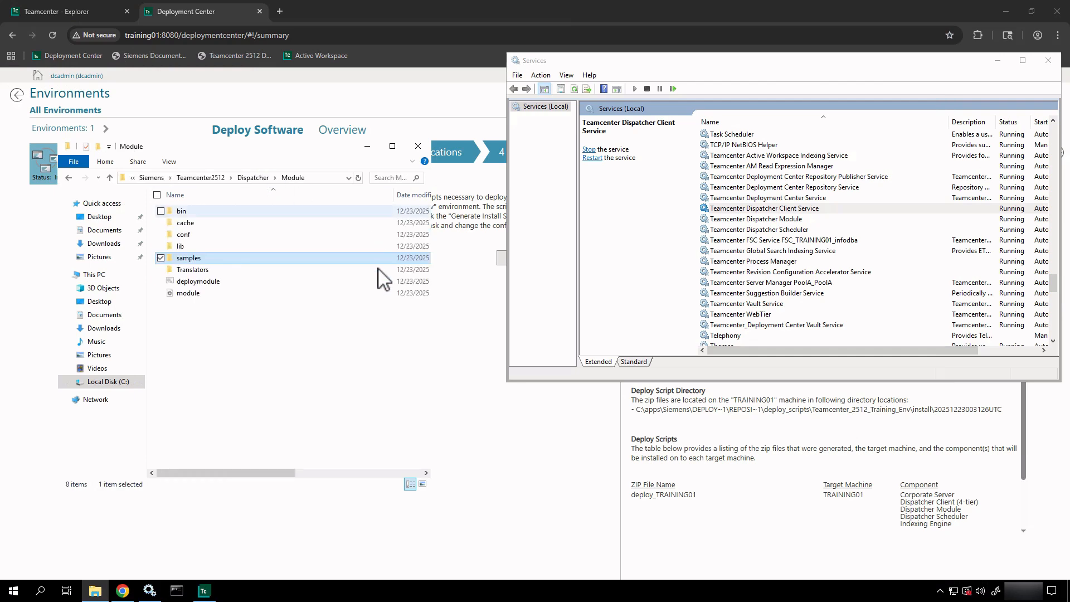
left_click(239, 273)
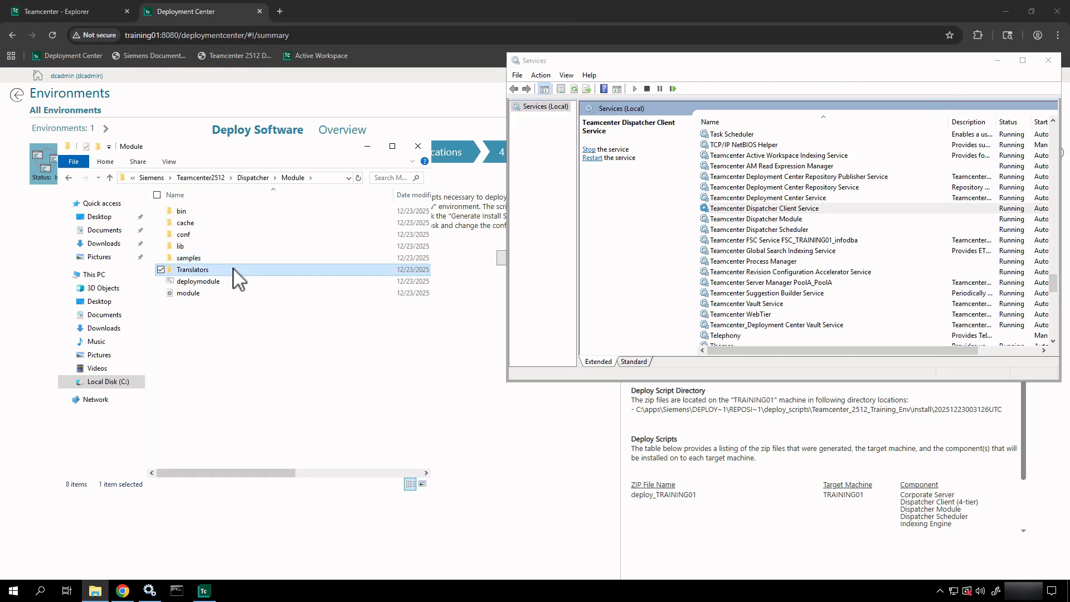
double_click(233, 269)
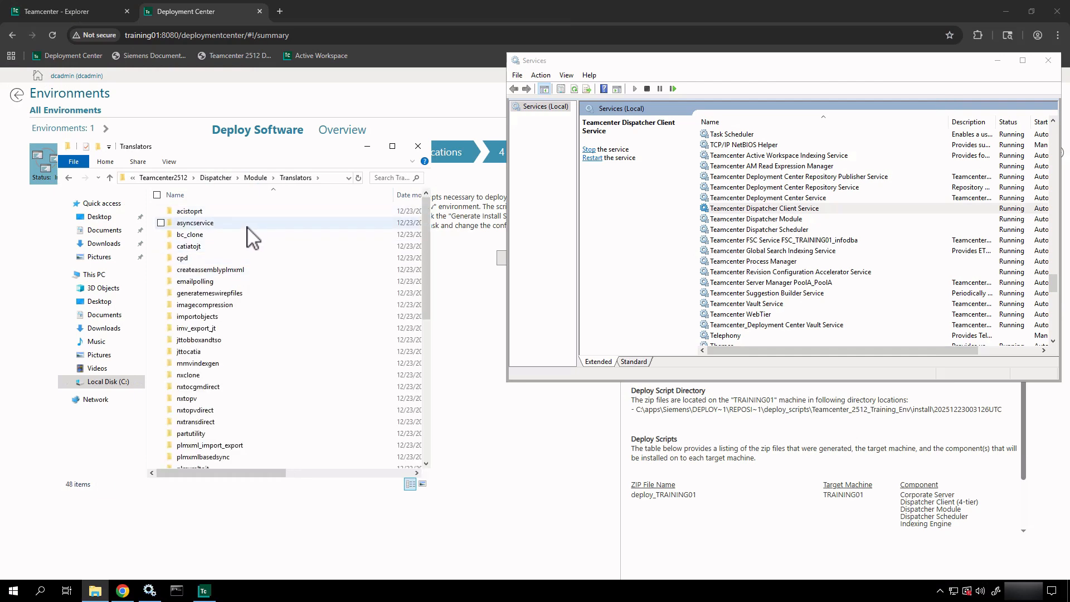
left_click(248, 226)
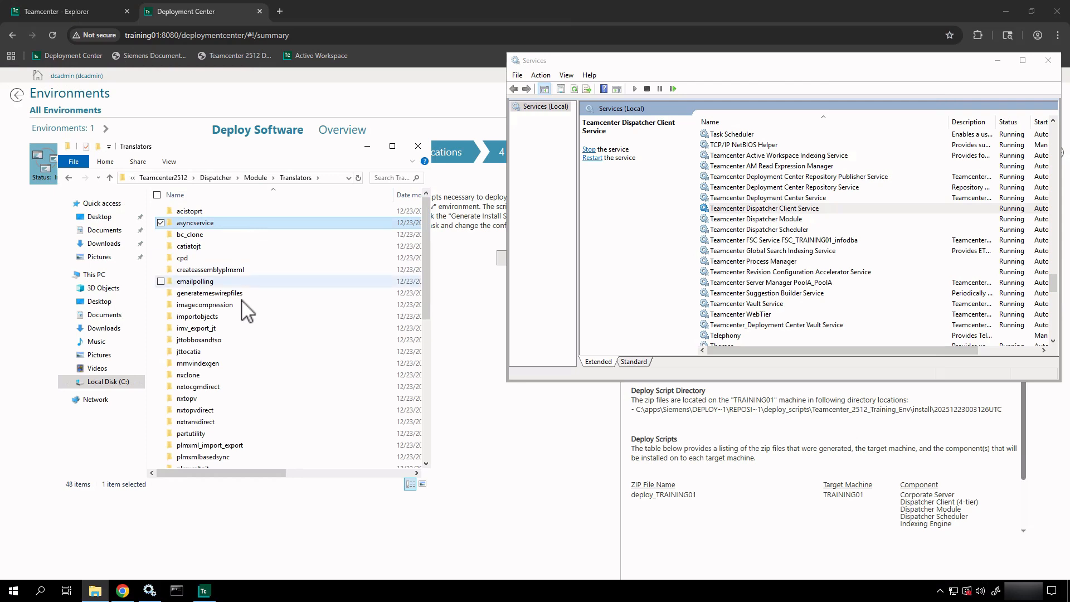
double_click(241, 223)
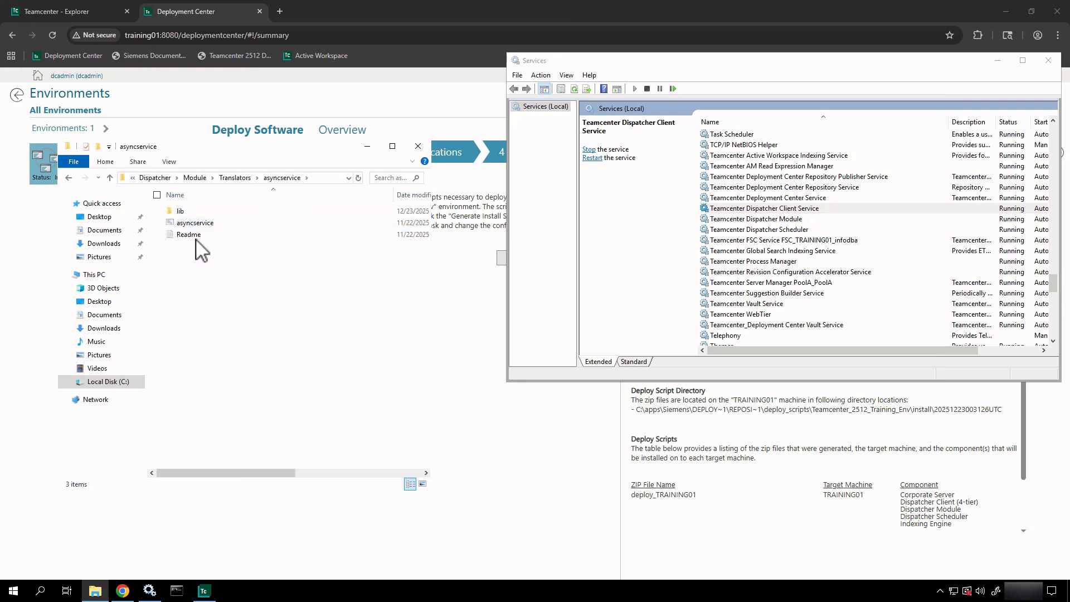
left_click(196, 239)
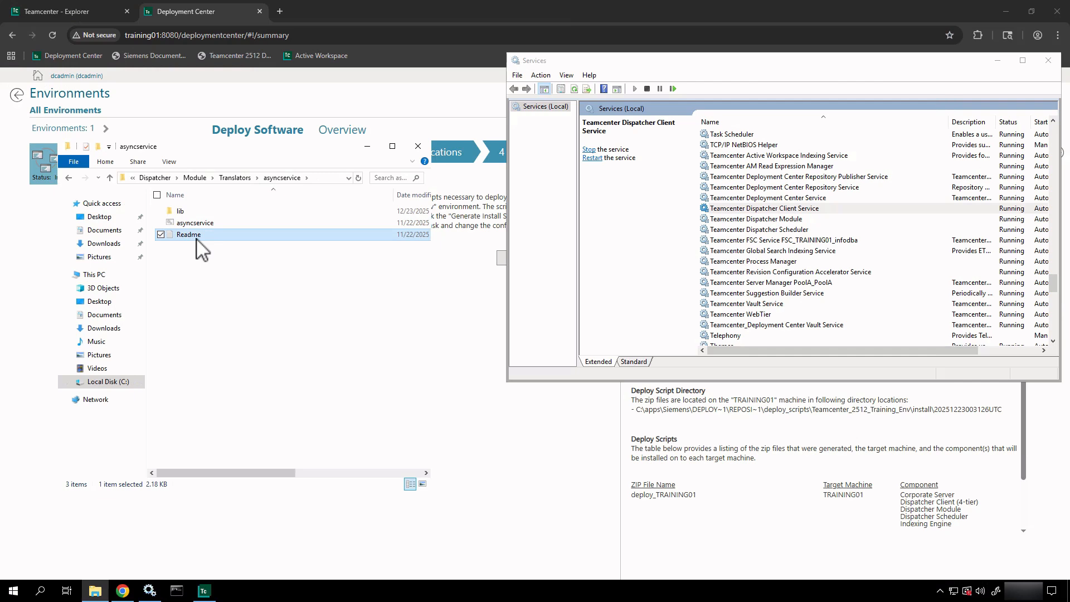
double_click(196, 238)
scroll(196, 238, "down", 2)
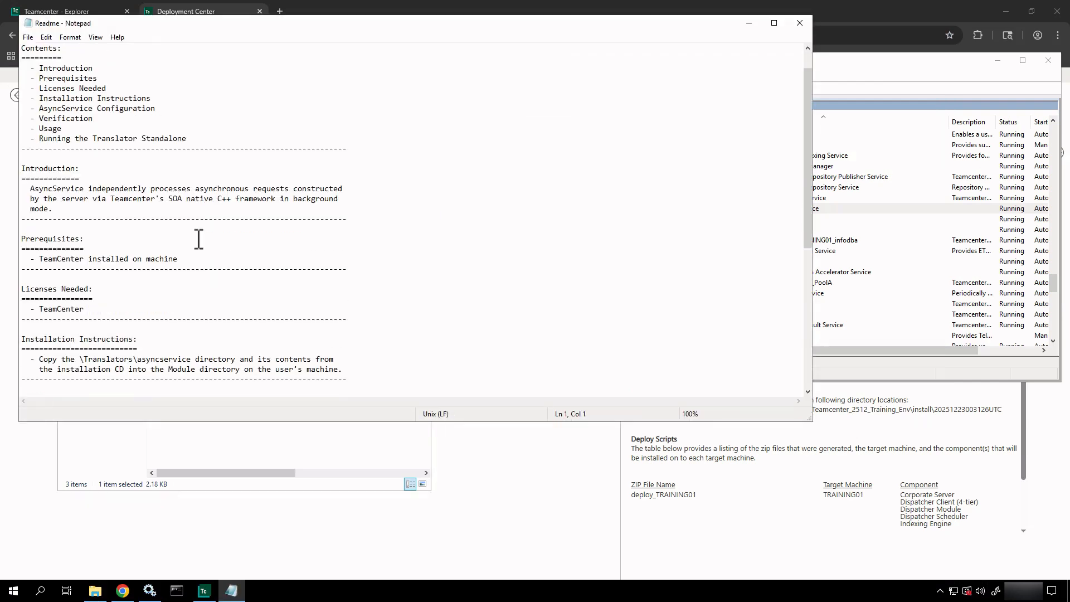
left_click_drag(103, 282, 9, 249)
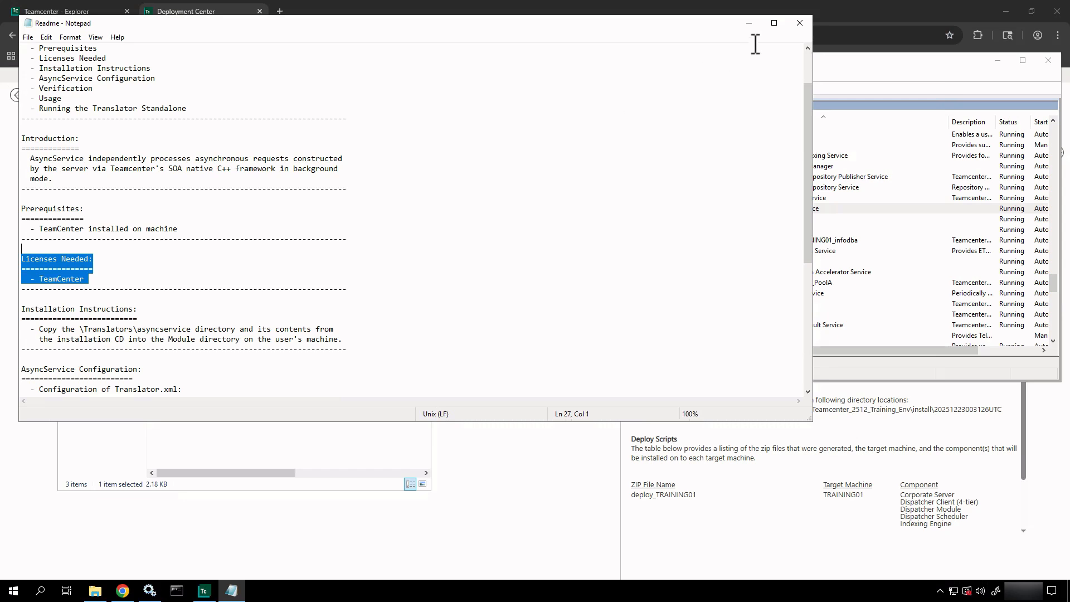
left_click(800, 24)
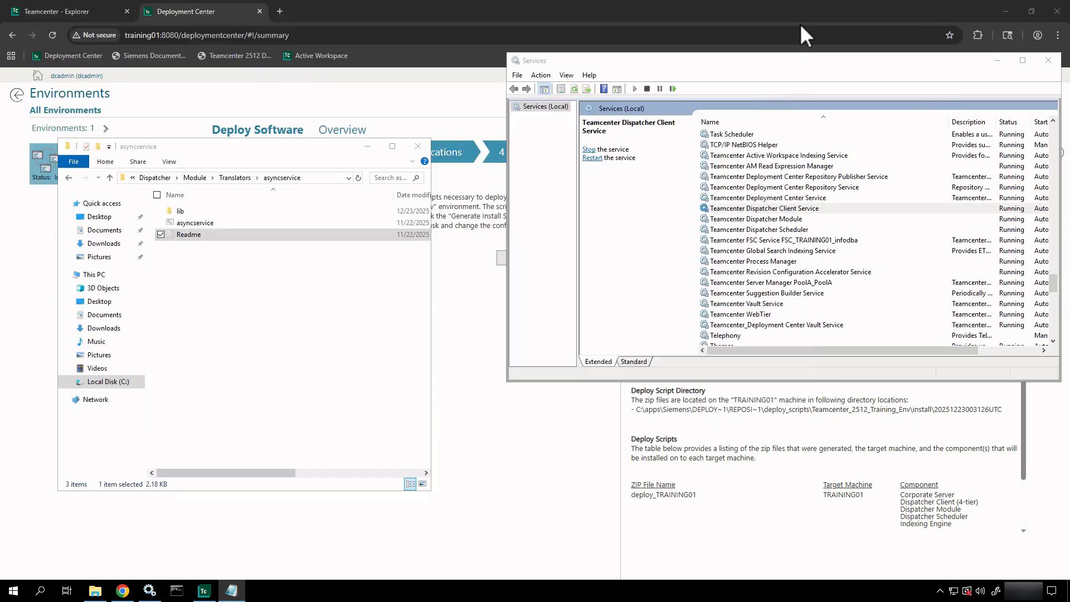
- Open asyncservice.bat in VS Code and mark the async_invoker launch command on line 28
left_click(187, 224)
right_click(188, 224)
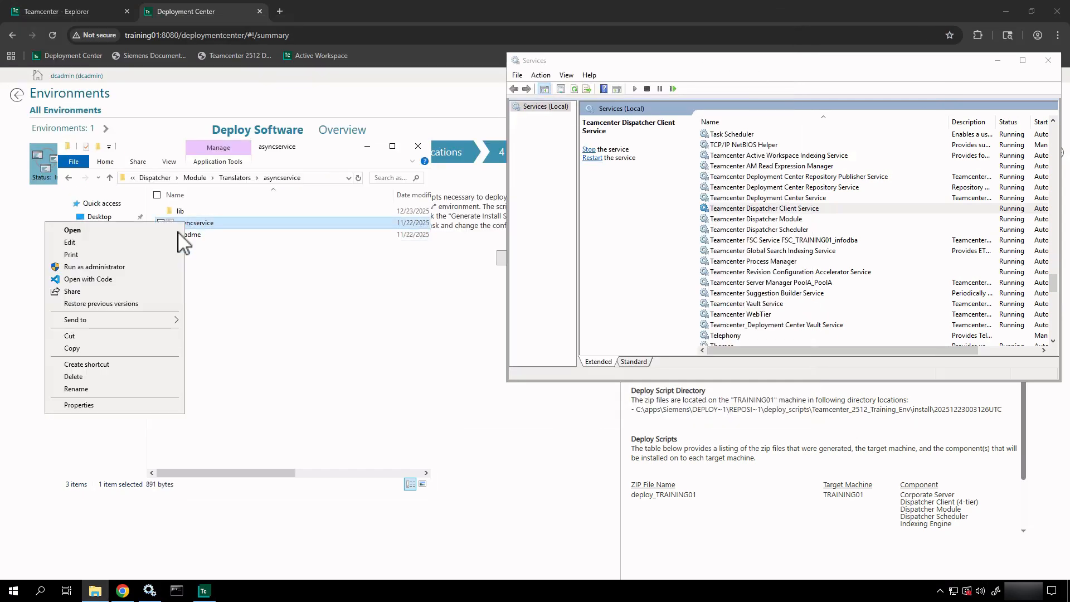
left_click(123, 277)
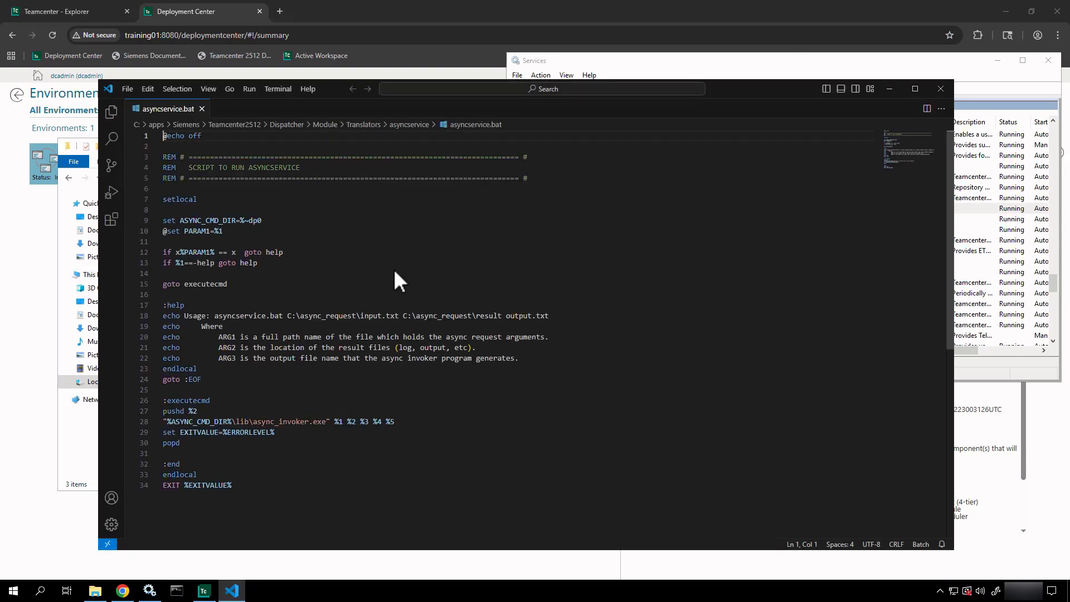
scroll(394, 269, "down", 3)
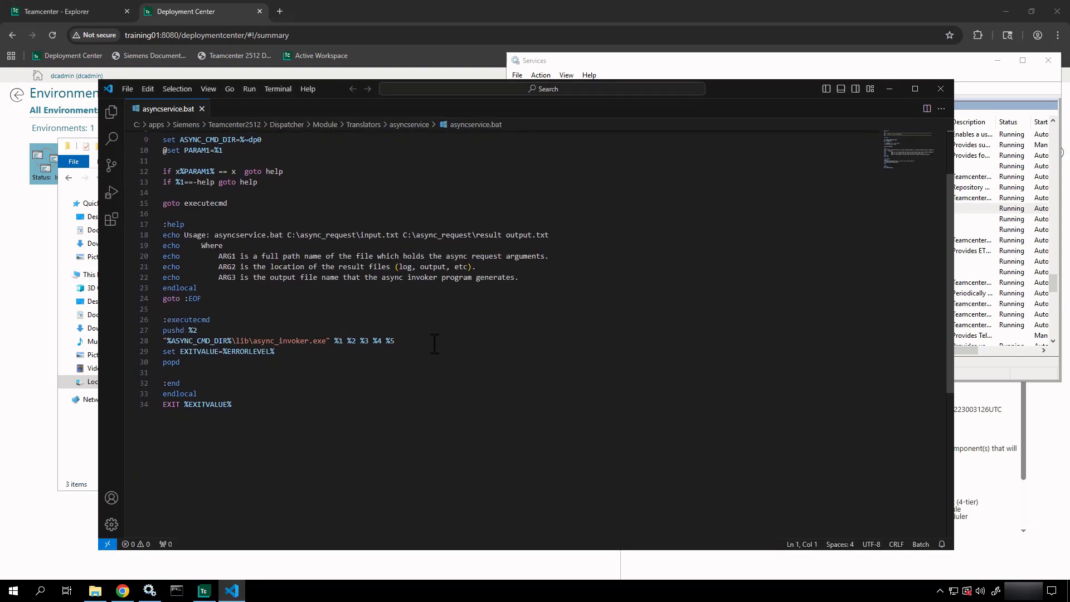
left_click_drag(434, 343, 150, 343)
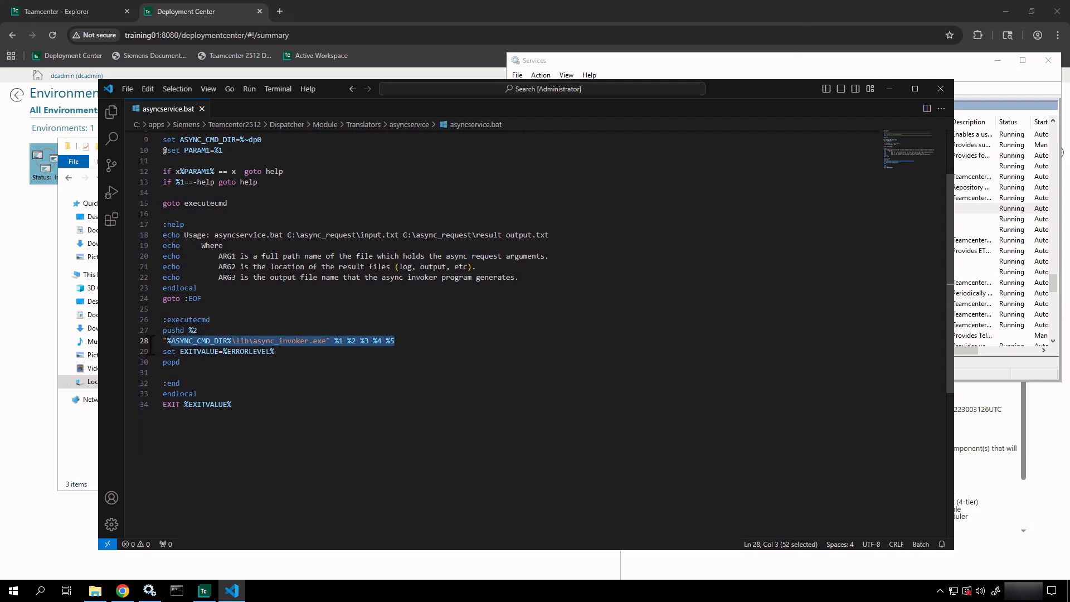
- Append user and password-file arguments to line 28, remove them again, and close without saving
left_click(459, 340)
type("-u")
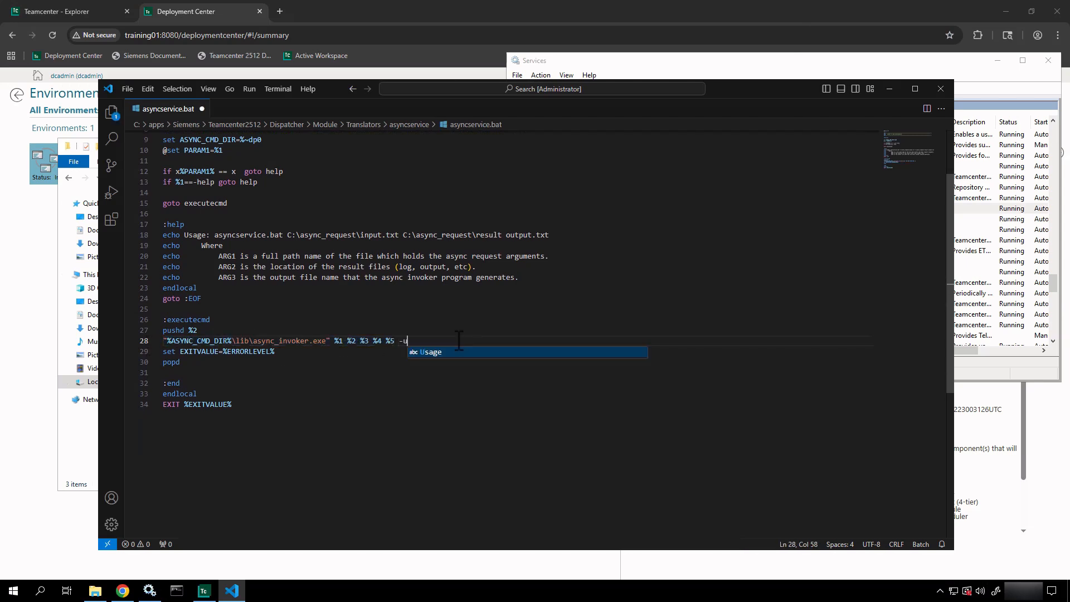
type("=dc")
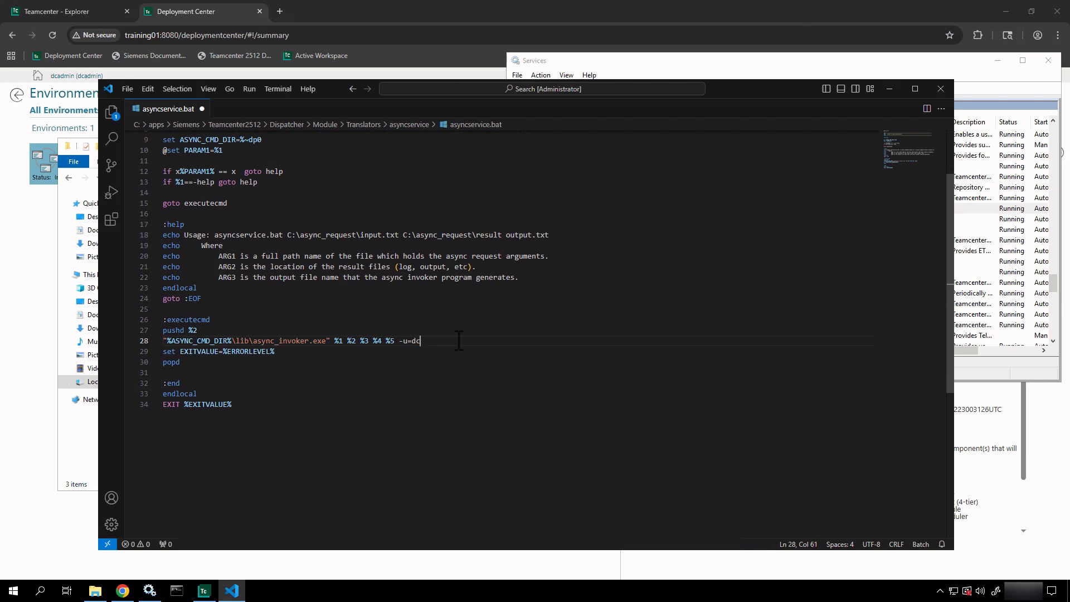
type("proxy -p=")
type("=.w")
key("BackSpace")
type("p")
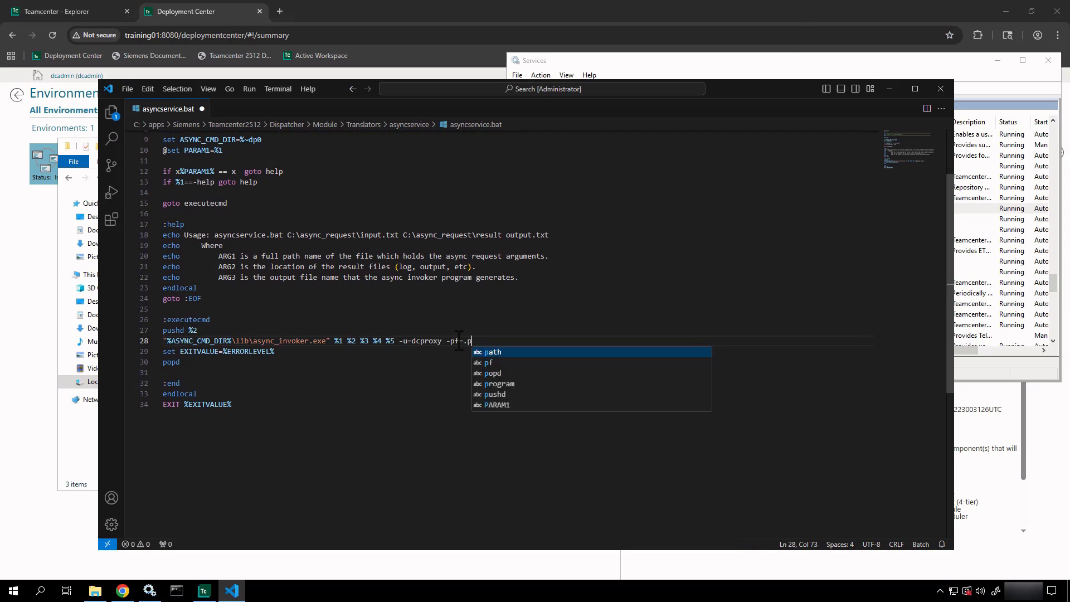
type("wf")
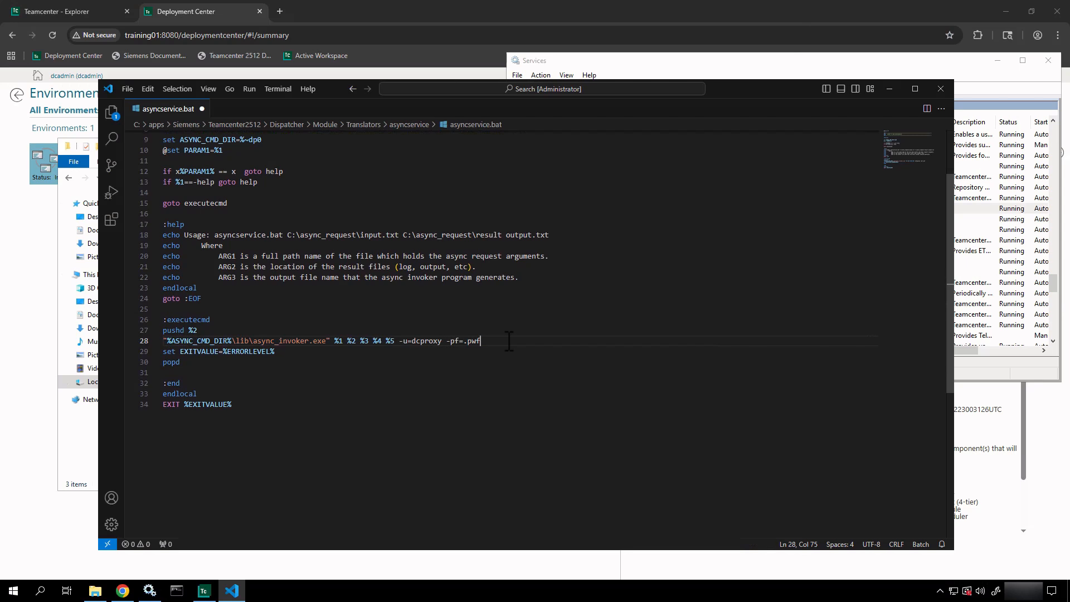
left_click_drag(508, 341, 400, 340)
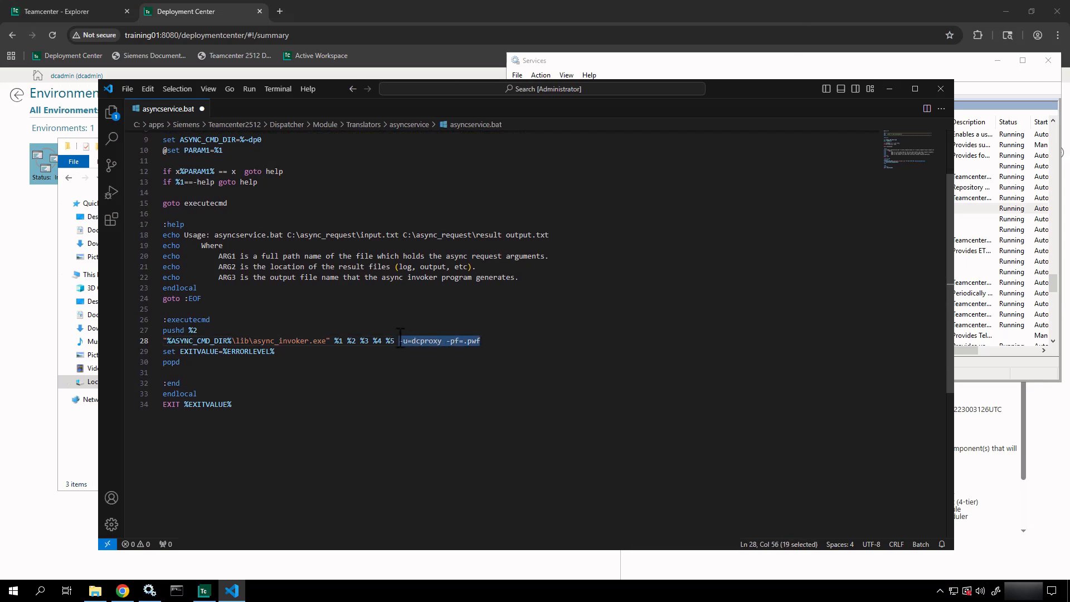
key("BackSpace")
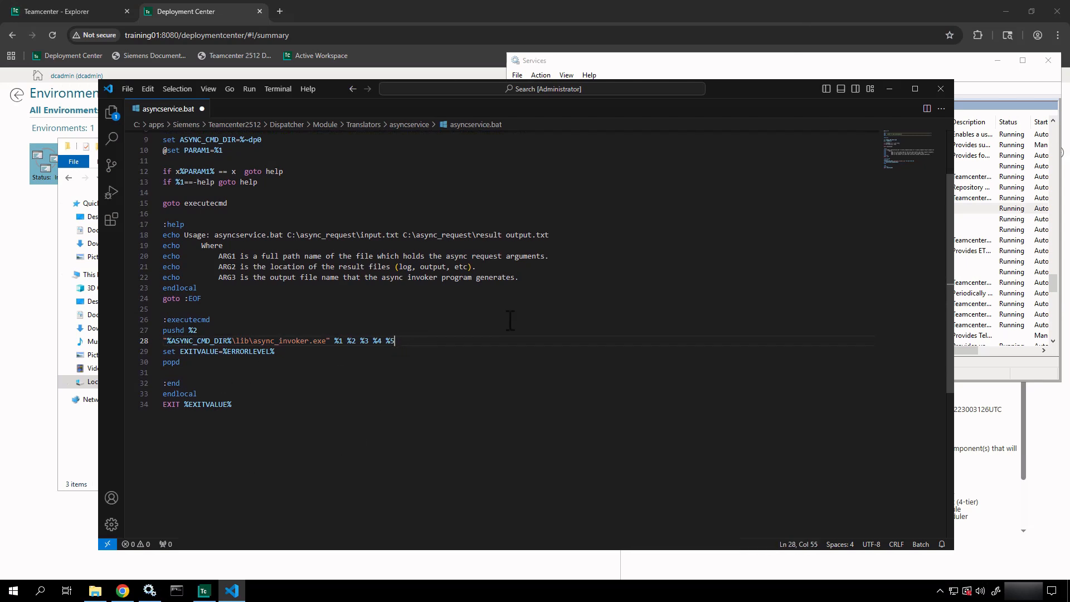
left_click(202, 109)
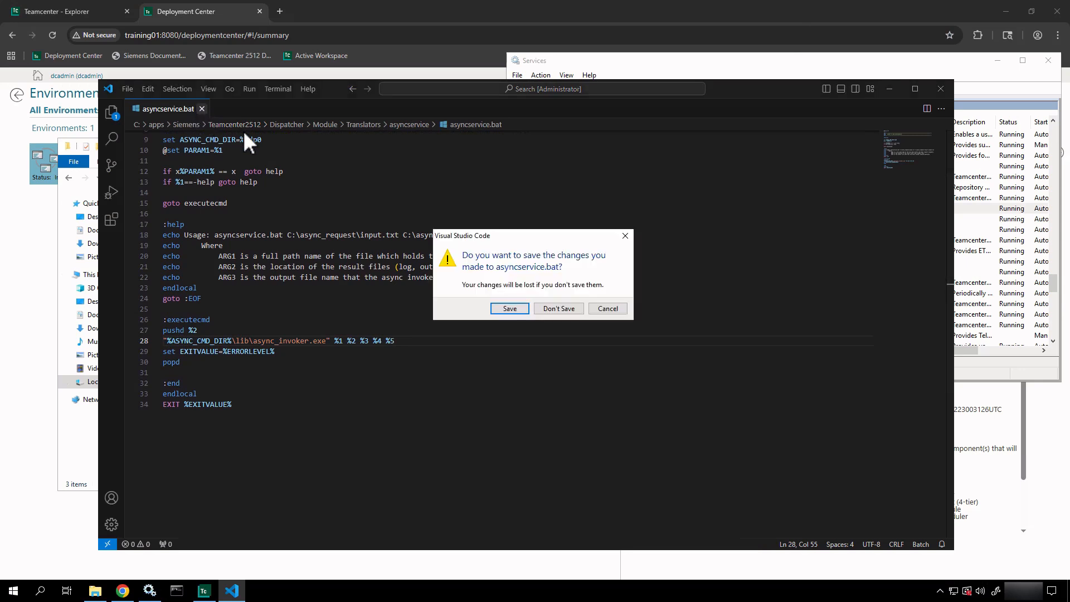
left_click(537, 309)
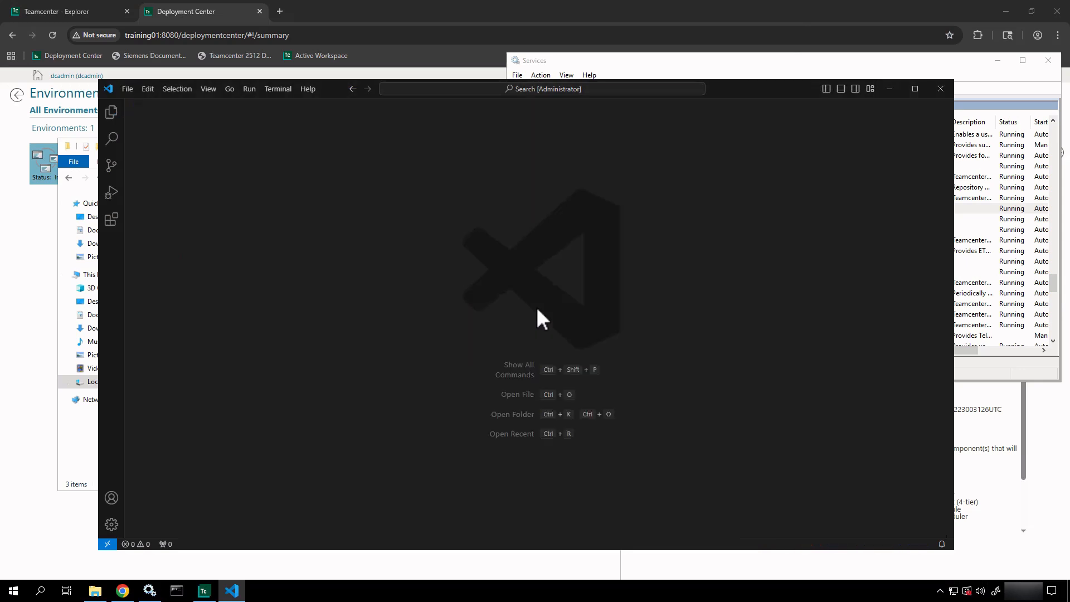
- Close the editor, go to Dispatcher > Scheduler > conf, and bring up transscheduler's context menu
left_click(944, 89)
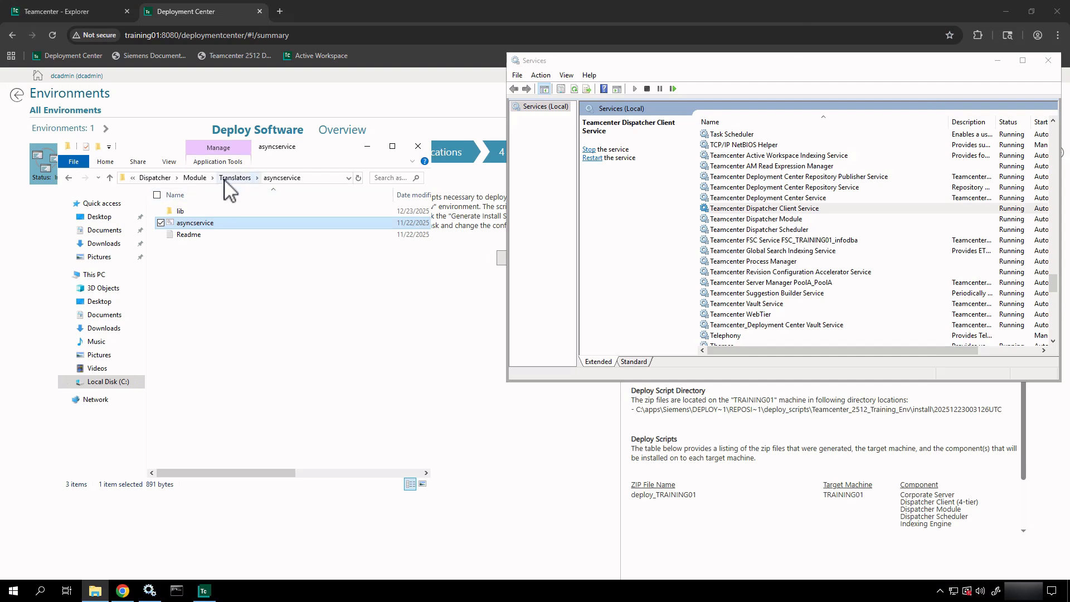
left_click(193, 177)
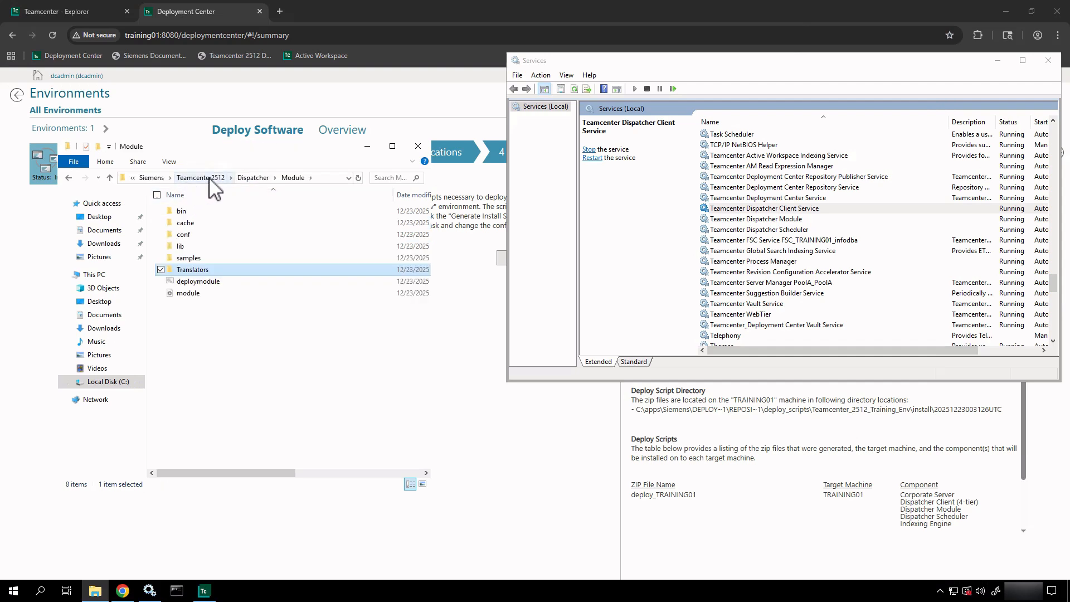
left_click(251, 178)
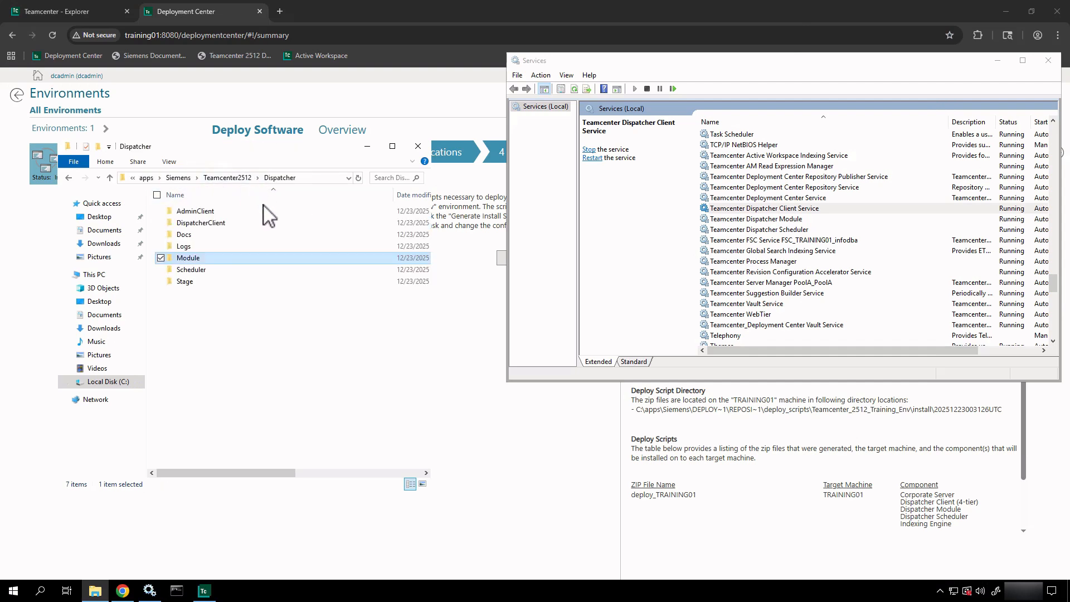
double_click(189, 271)
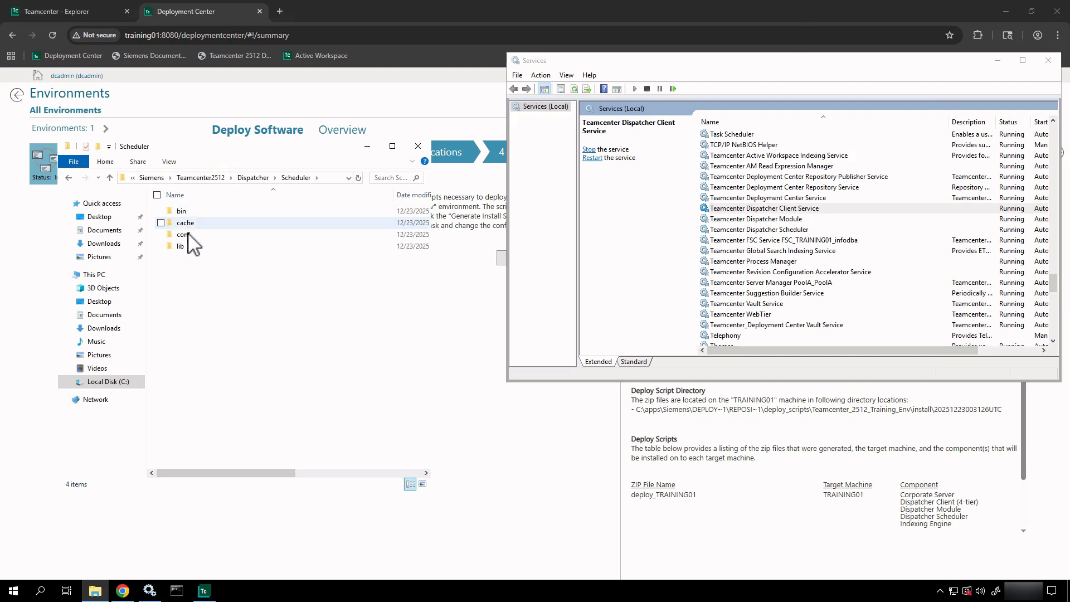
double_click(189, 236)
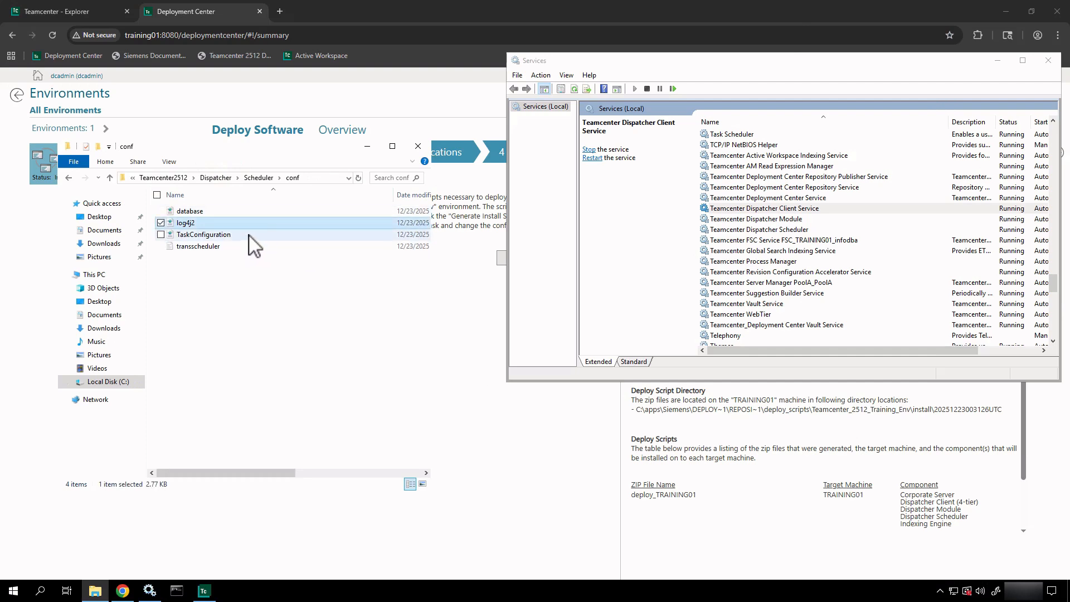
left_click(248, 236)
left_click(226, 246)
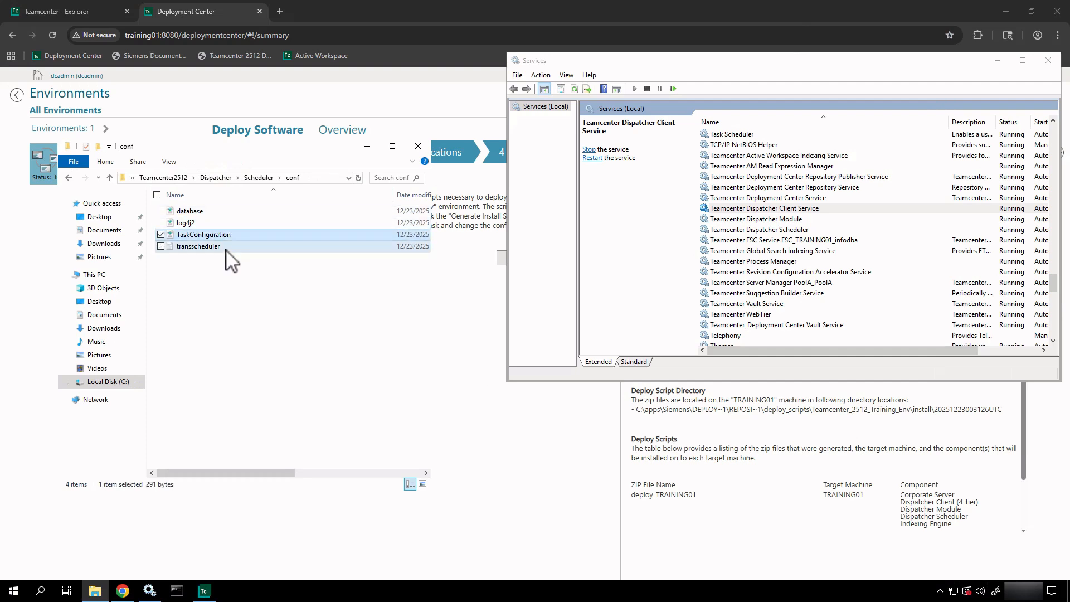
right_click(226, 249)
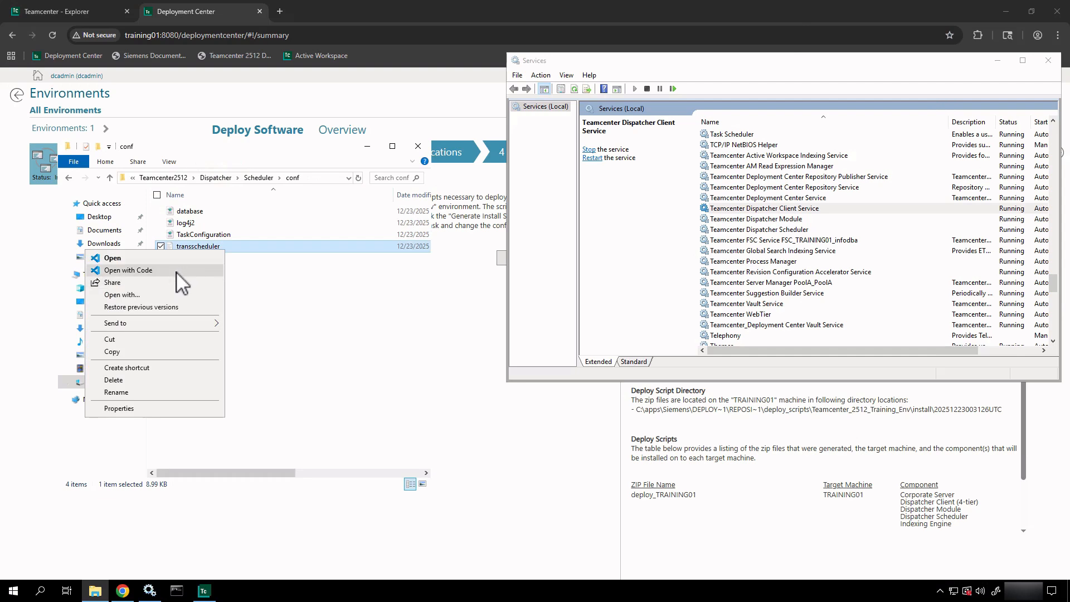
- Open transscheduler.properties in VS Code and mark Port=2001 and the LogVolumeLocation path
left_click(176, 271)
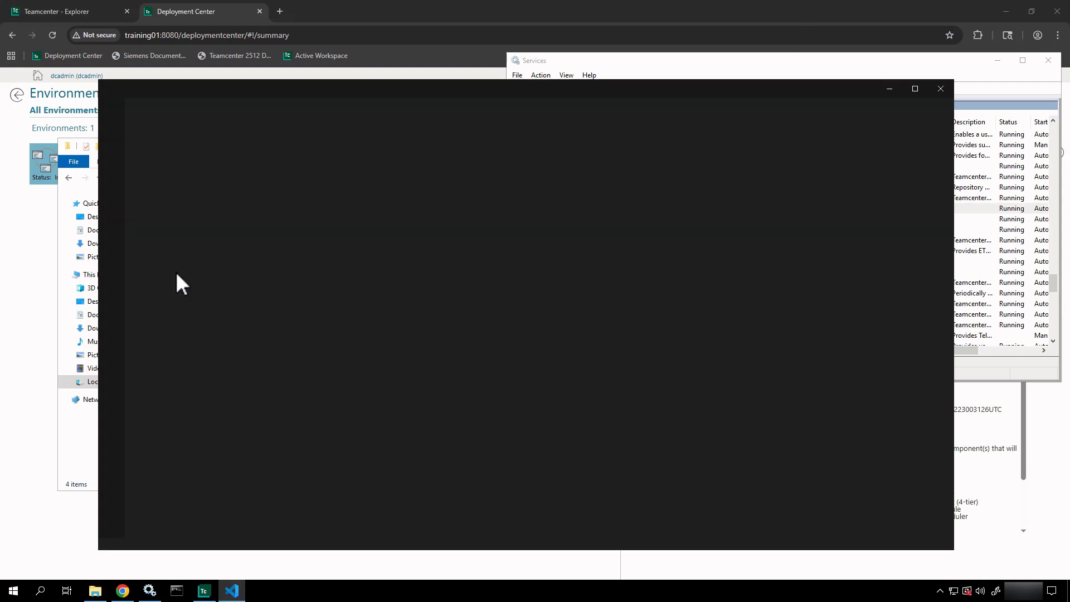
scroll(453, 295, "down", 2)
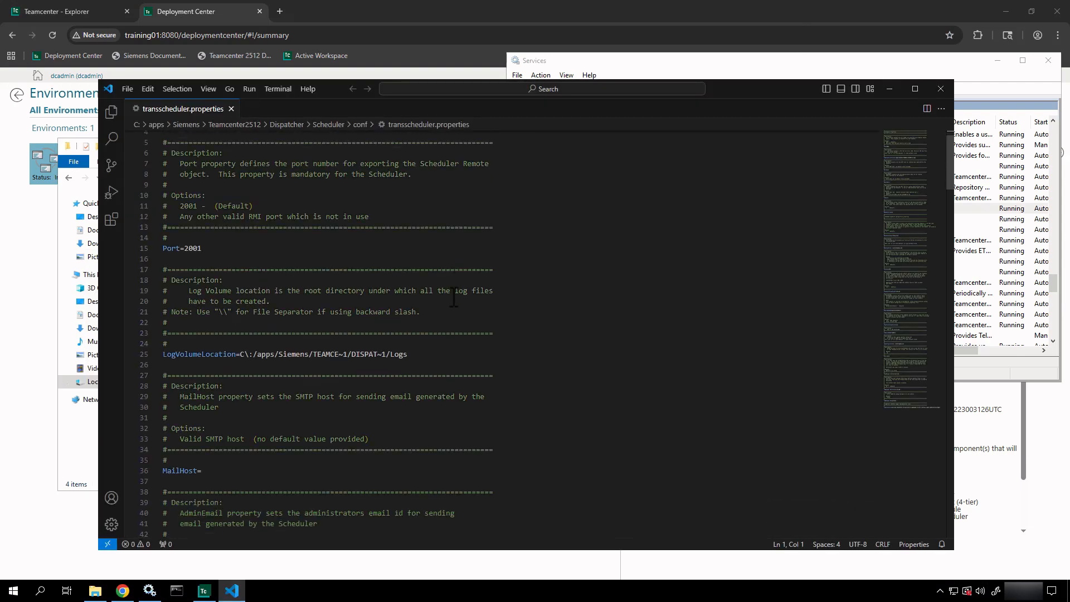
scroll(454, 296, "down", 1)
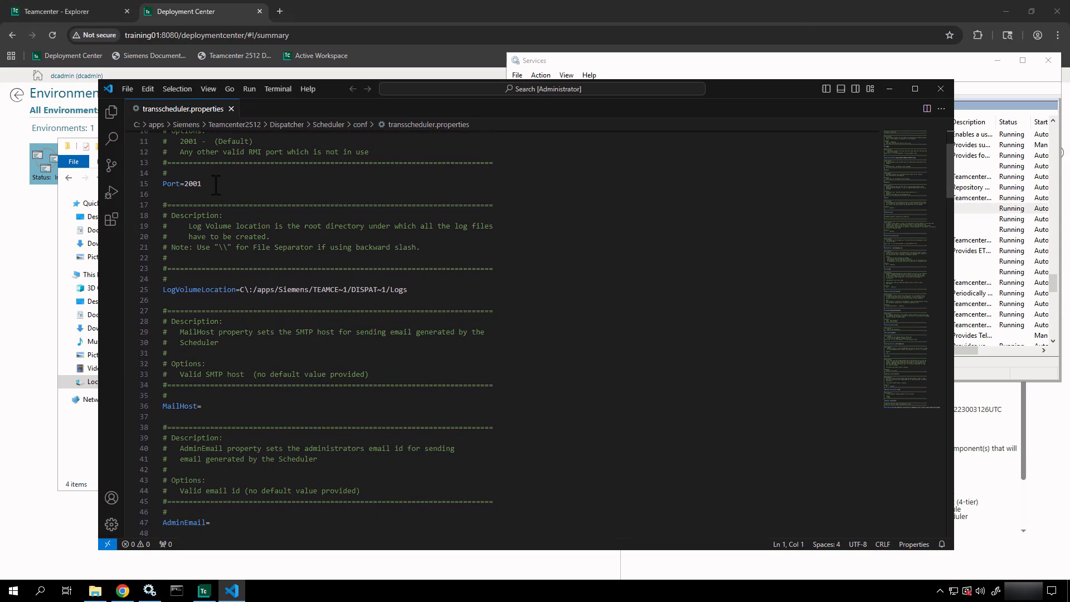
left_click_drag(215, 184, 143, 184)
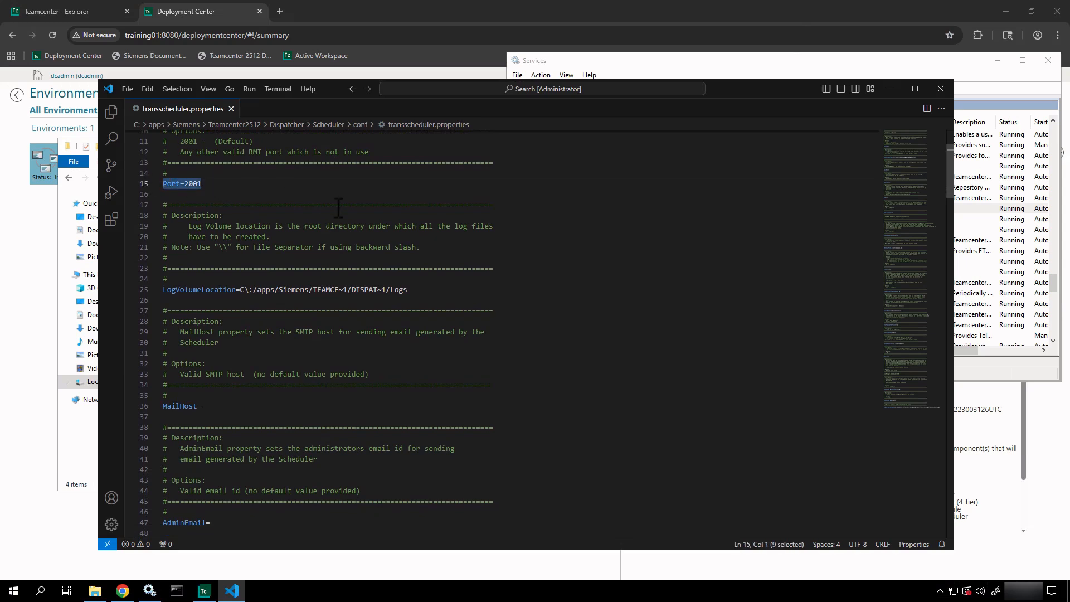
scroll(338, 208, "down", 2)
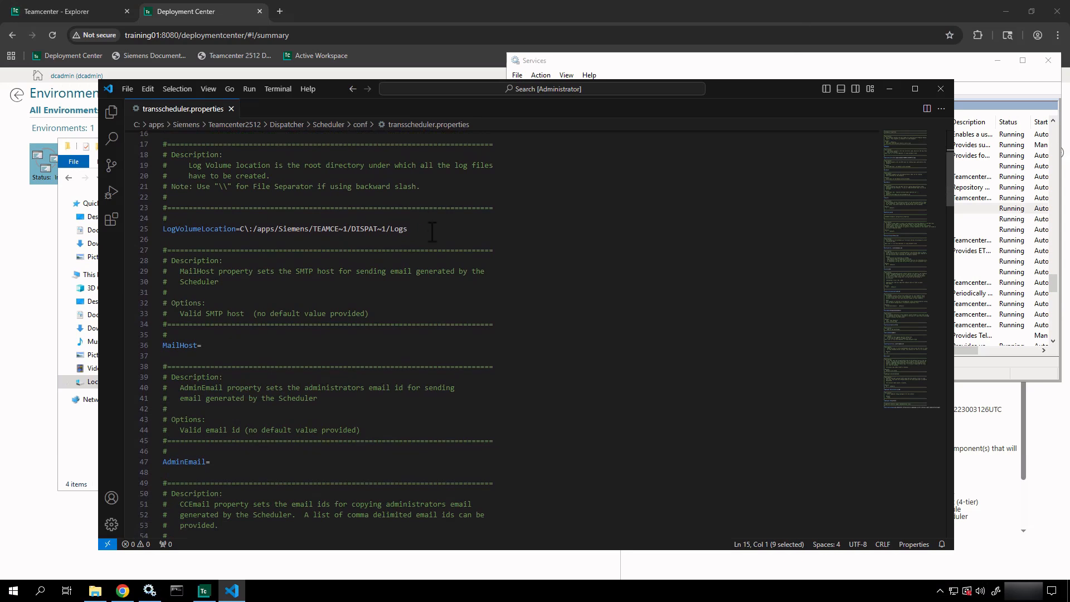
left_click_drag(430, 231, 336, 233)
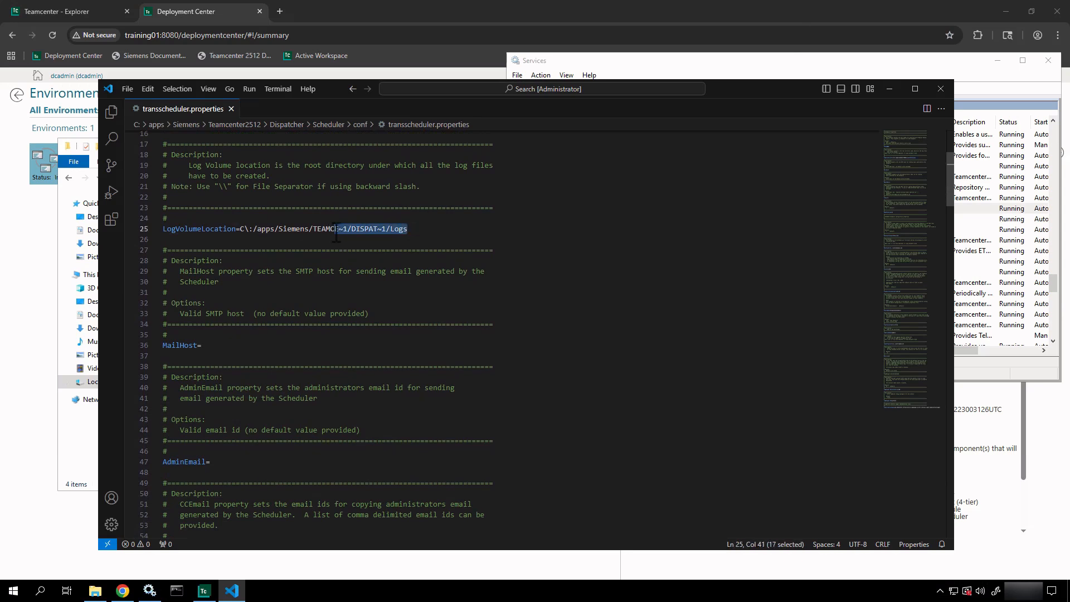
- Review the NumOfEventLogs setting and remaining options like SlackTime=60, then close the file
scroll(335, 232, "down", 2)
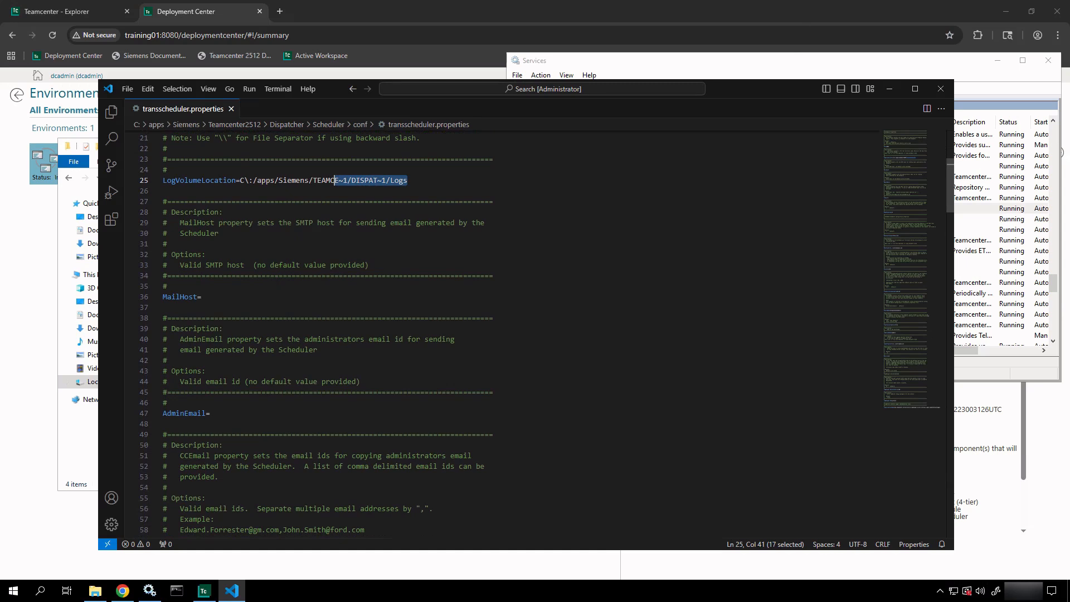
scroll(269, 295, "down", 3)
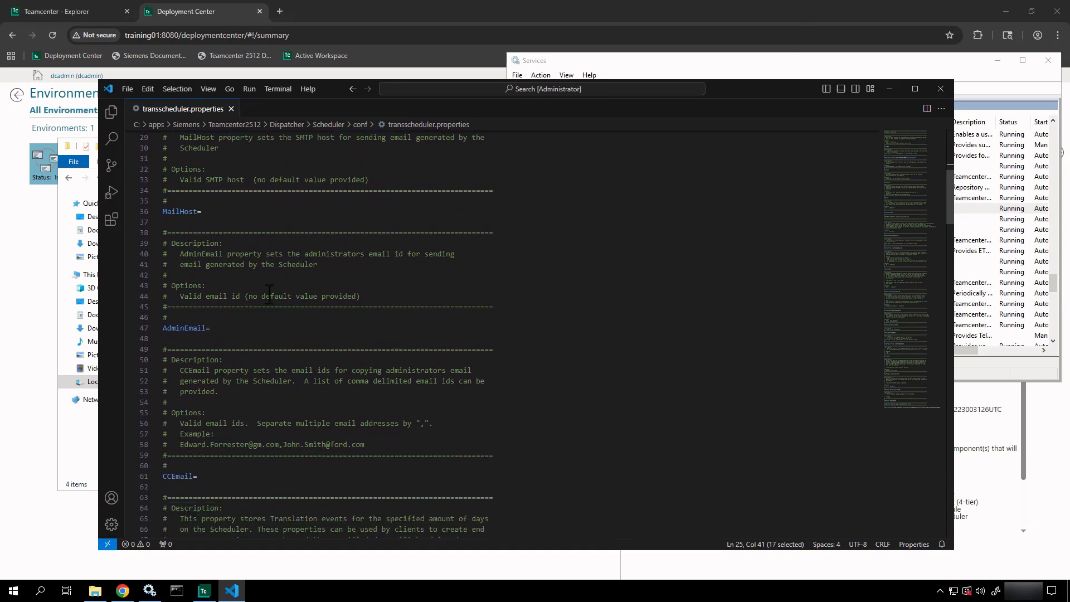
scroll(269, 295, "down", 5)
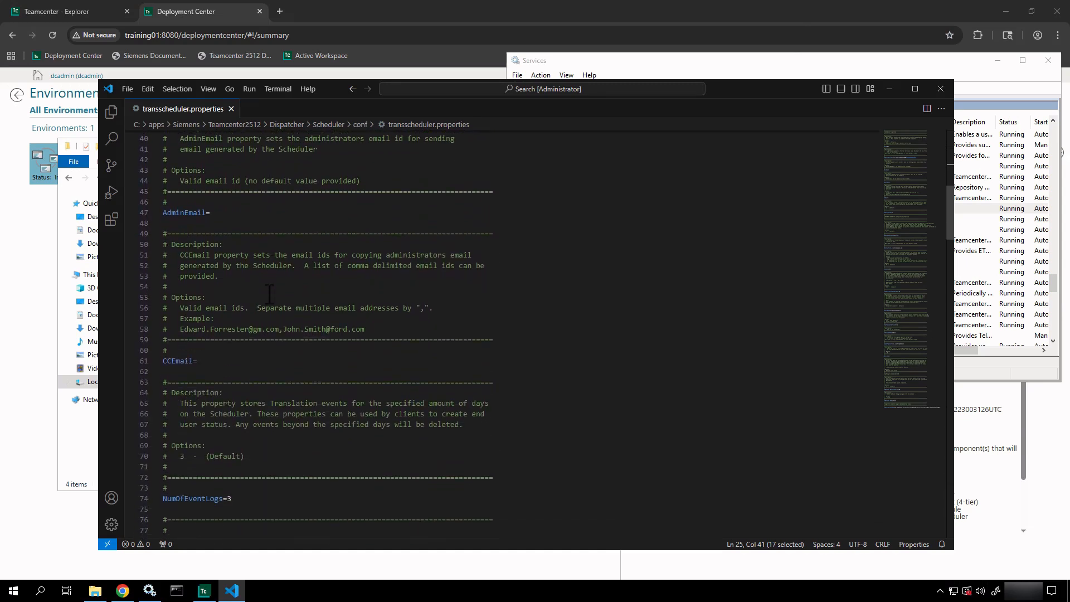
scroll(269, 295, "down", 3)
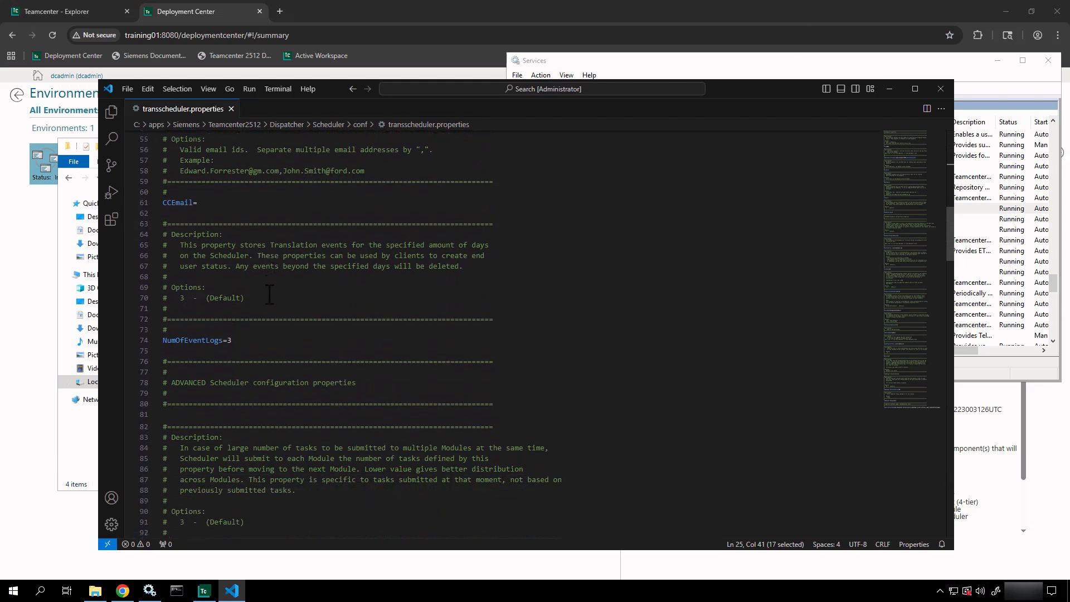
scroll(269, 294, "down", 2)
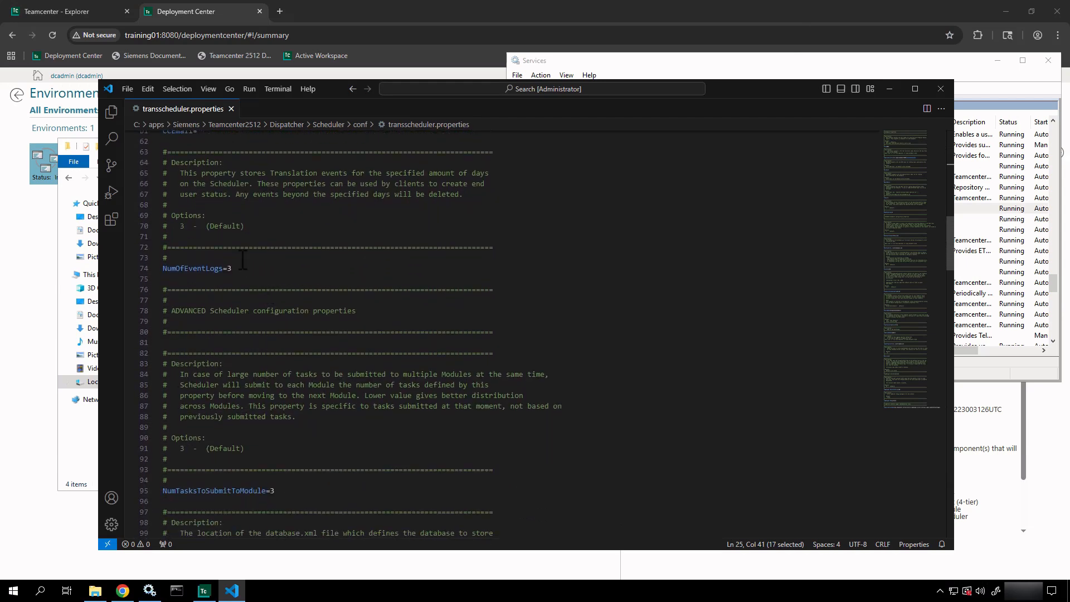
left_click_drag(237, 270, 149, 184)
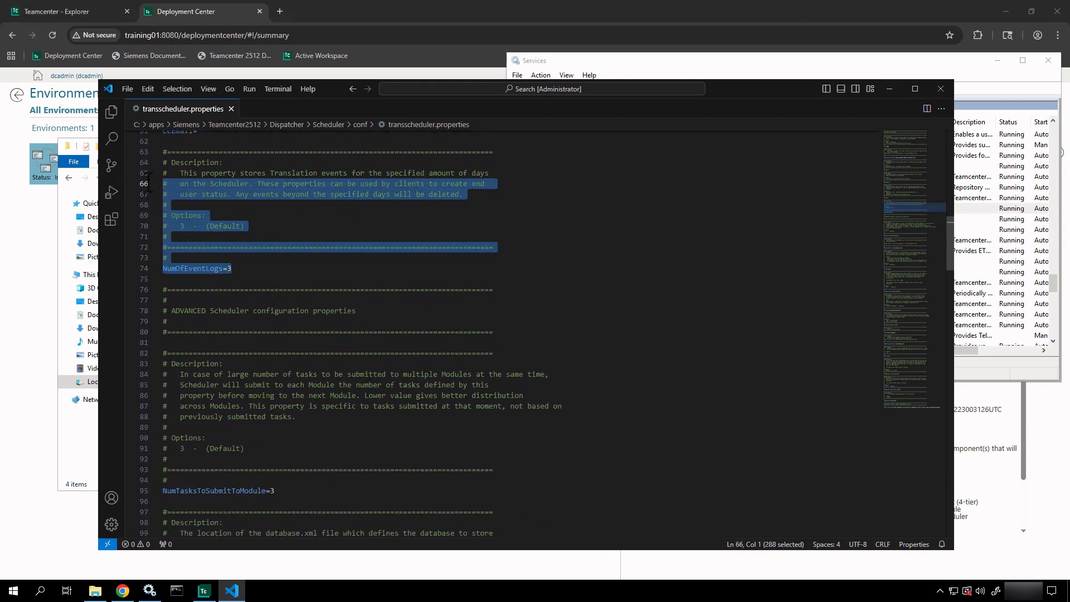
left_click(334, 227)
scroll(341, 229, "down", 7)
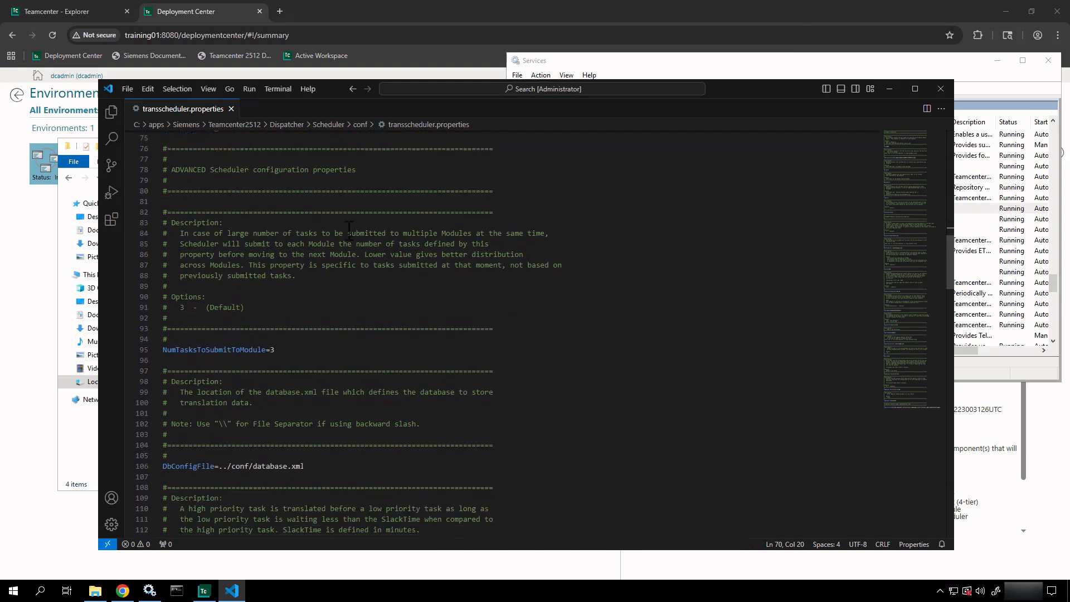
scroll(349, 230, "down", 8)
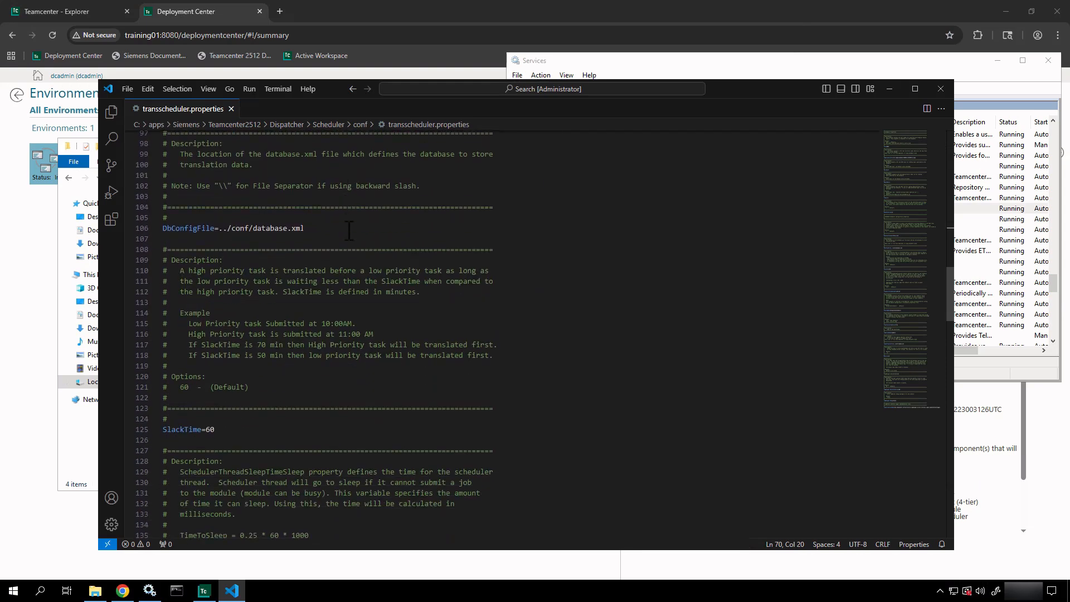
scroll(349, 230, "down", 13)
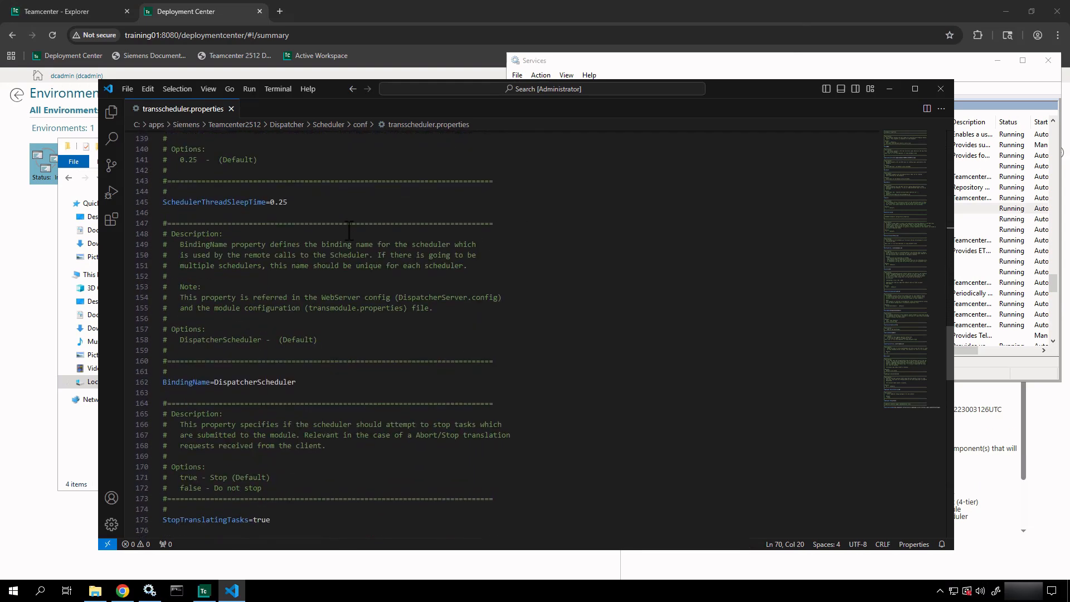
scroll(348, 230, "down", 3)
scroll(349, 230, "down", 5)
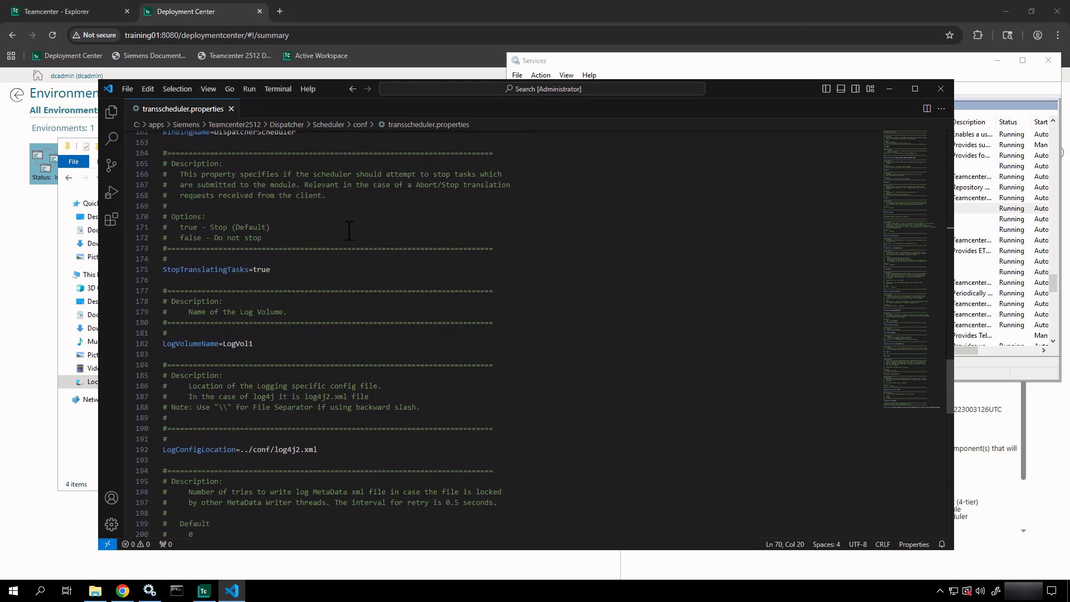
left_click(231, 108)
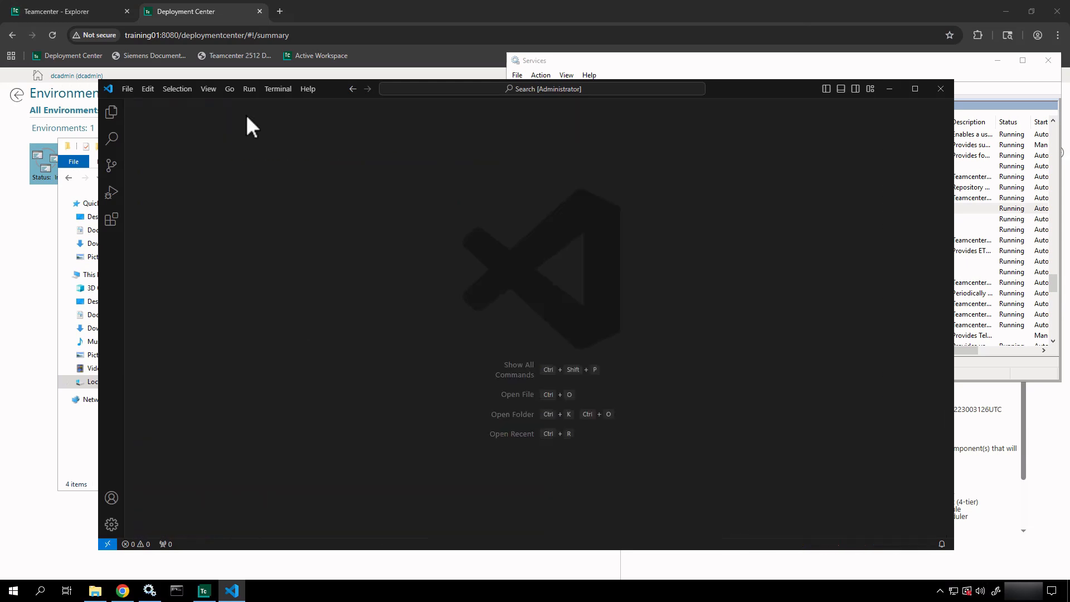
- Minimize VS Code, return to the Dispatcher folder and open DispatcherClient
left_click(888, 90)
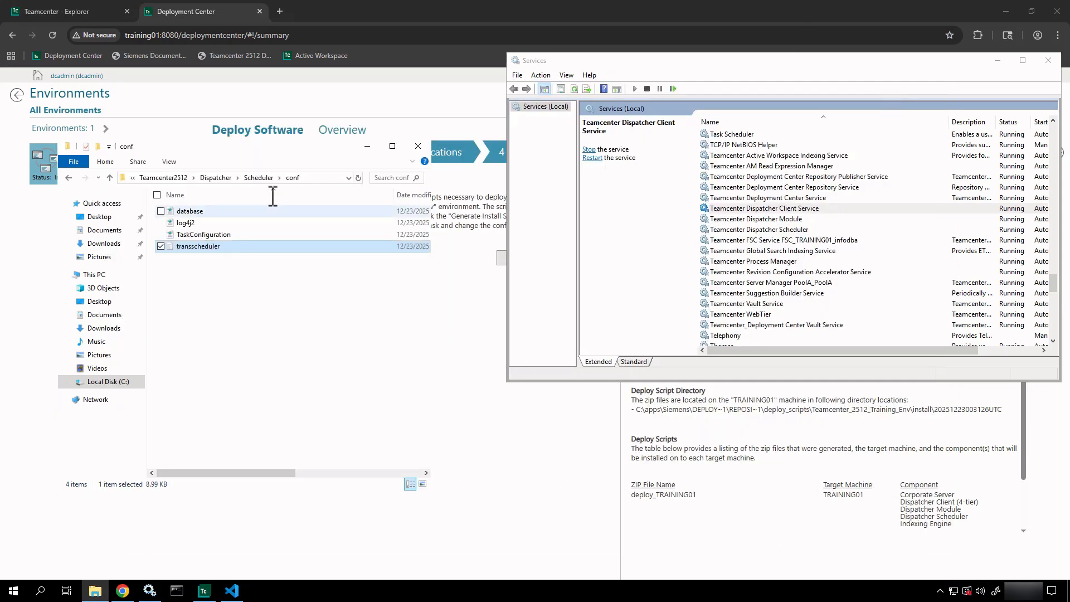
left_click(223, 178)
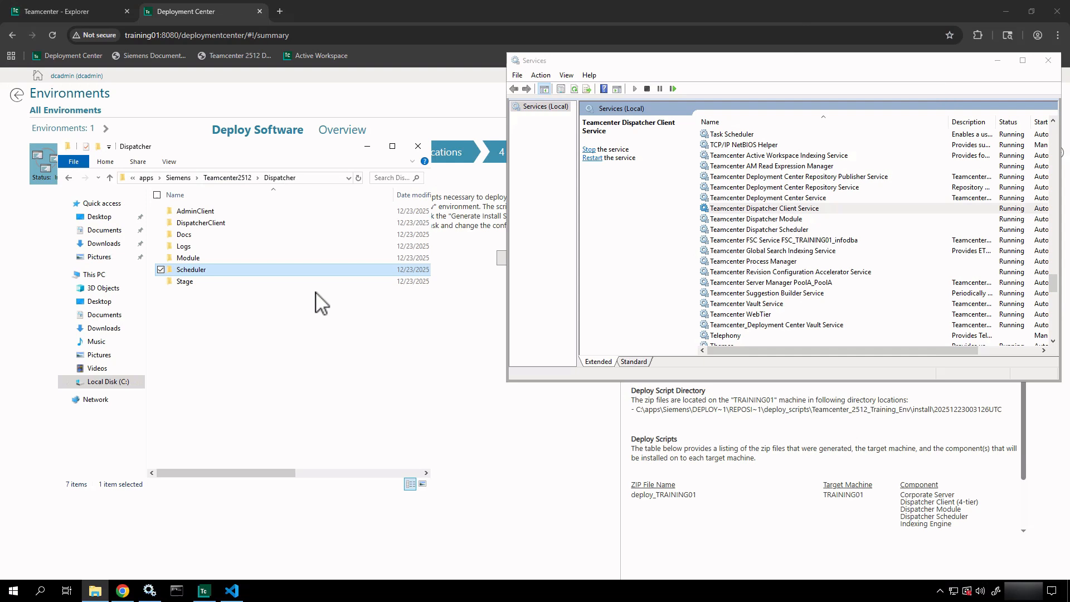
double_click(204, 223)
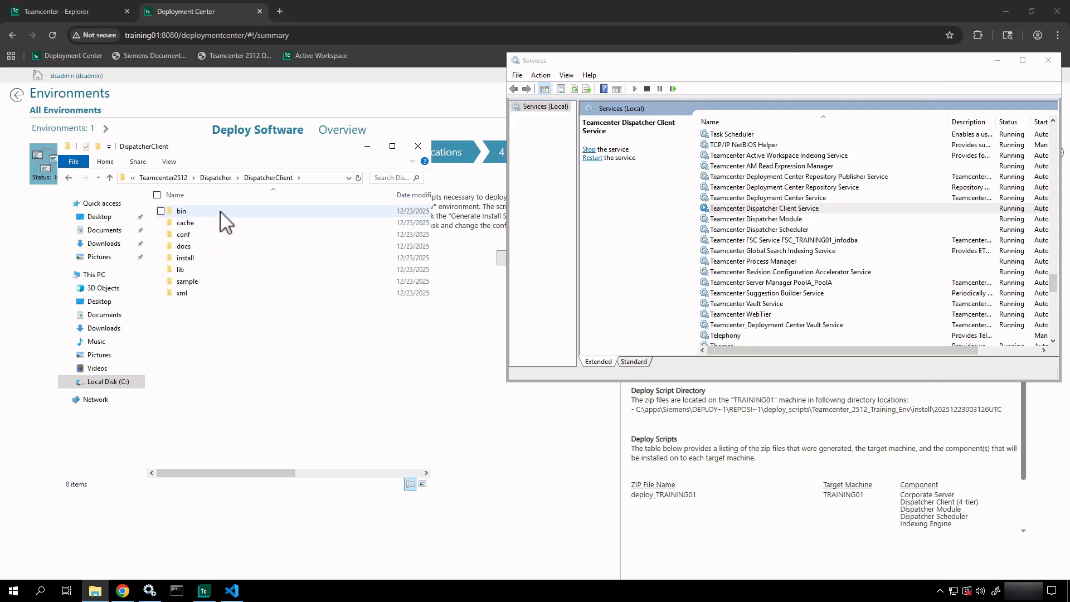
double_click(212, 237)
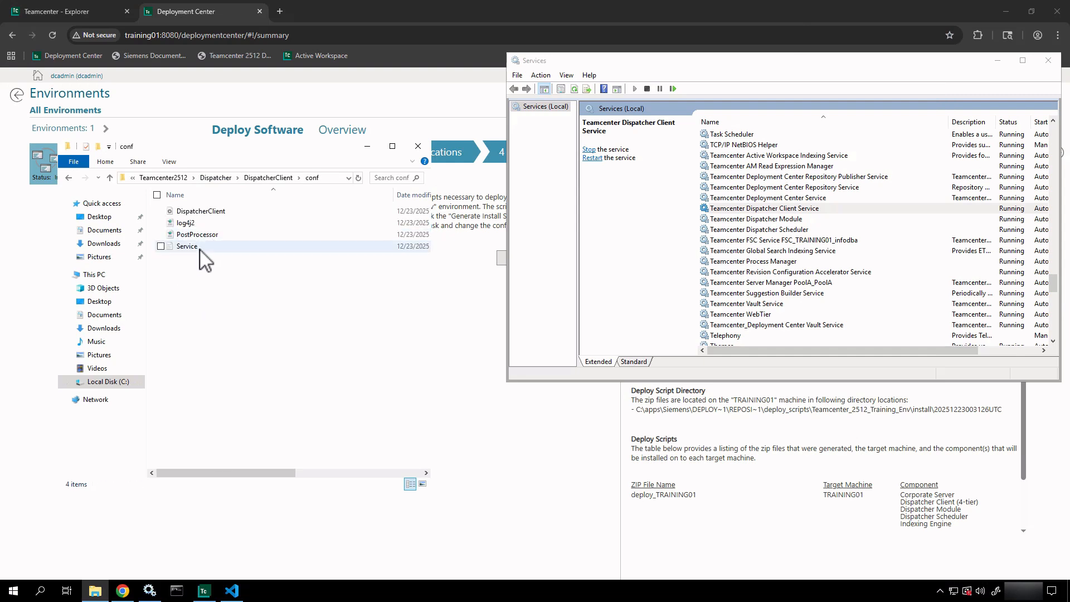
right_click(201, 250)
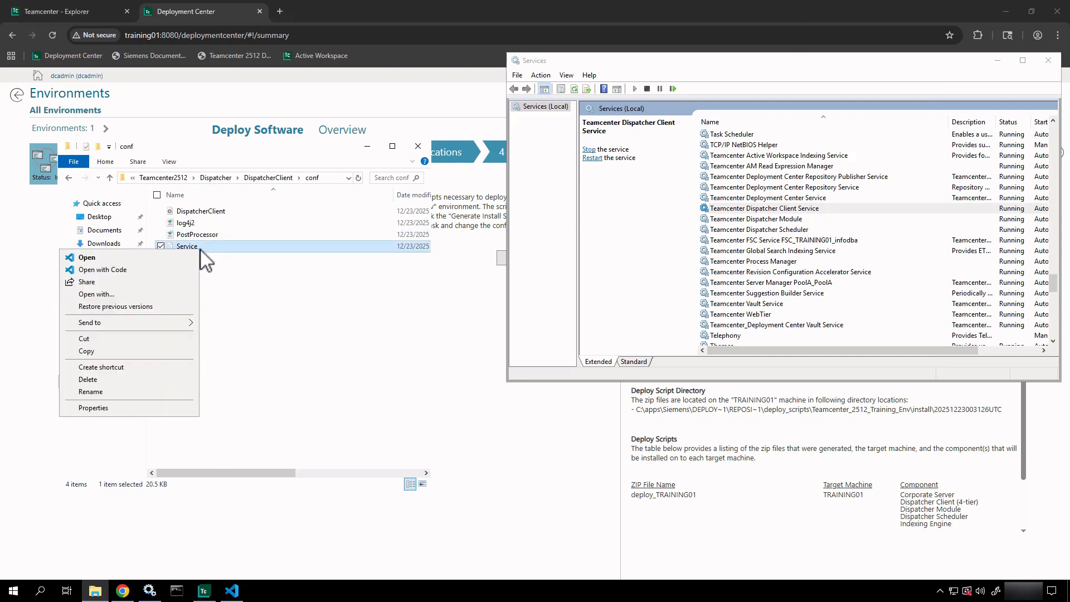
left_click(83, 269)
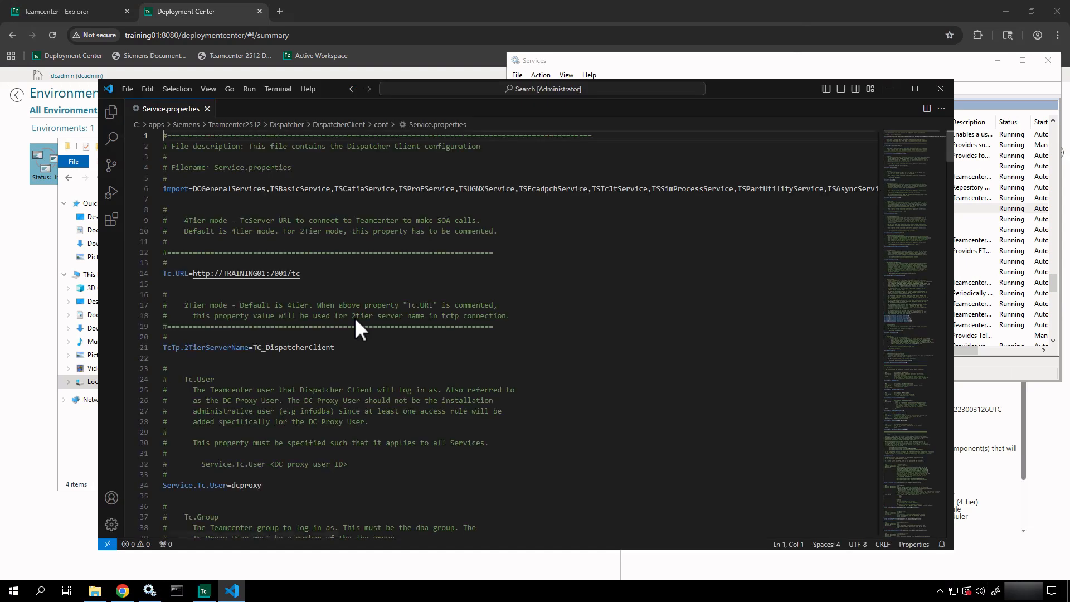
scroll(478, 307, "down", 2)
scroll(478, 307, "down", 1)
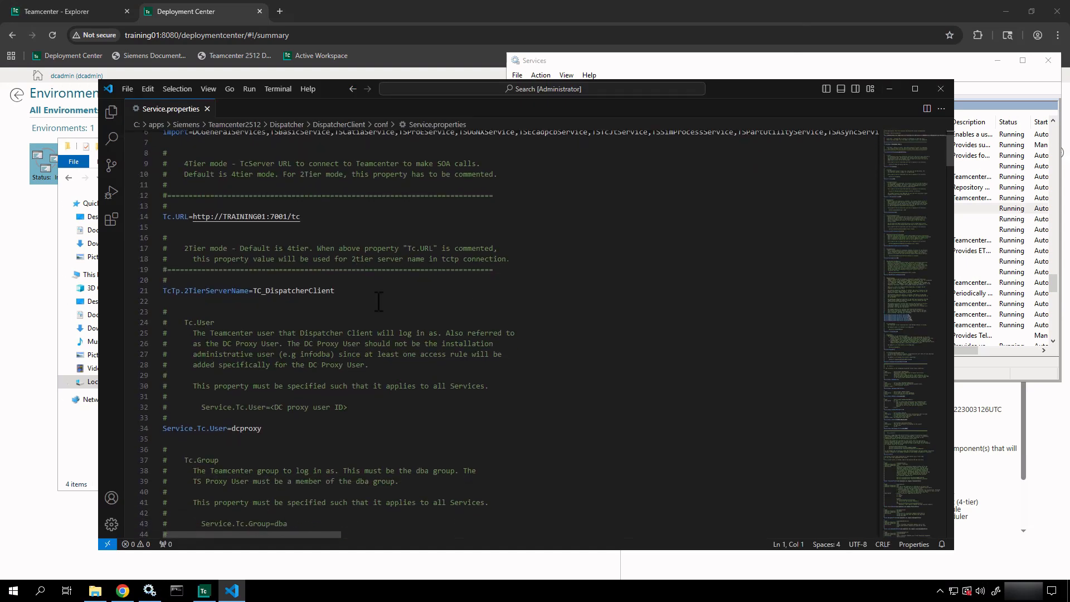
left_click_drag(322, 220, 140, 214)
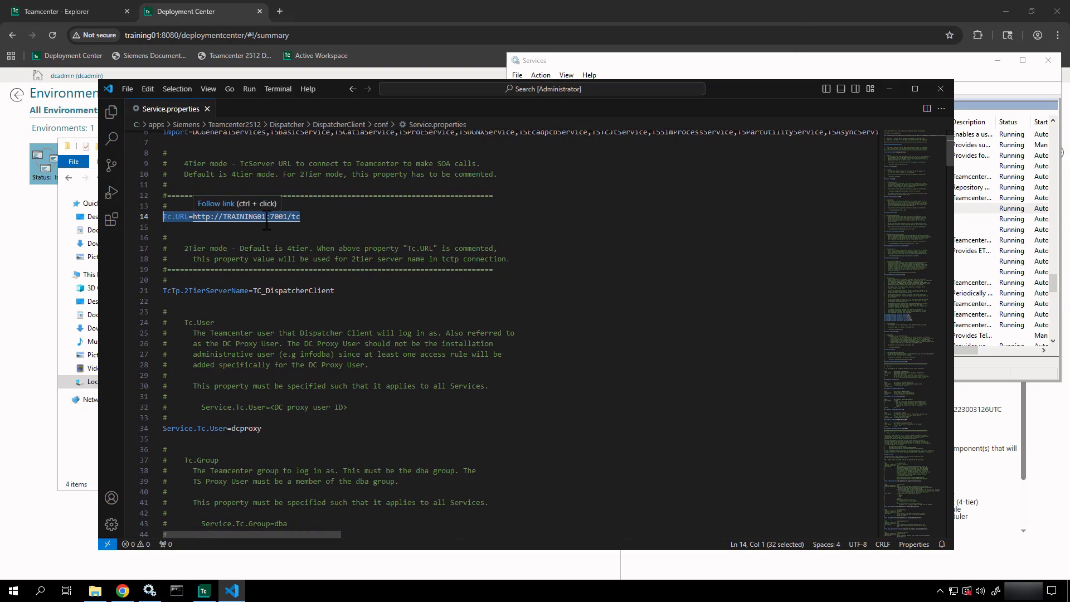
left_click_drag(335, 290, 205, 281)
scroll(205, 283, "down", 9)
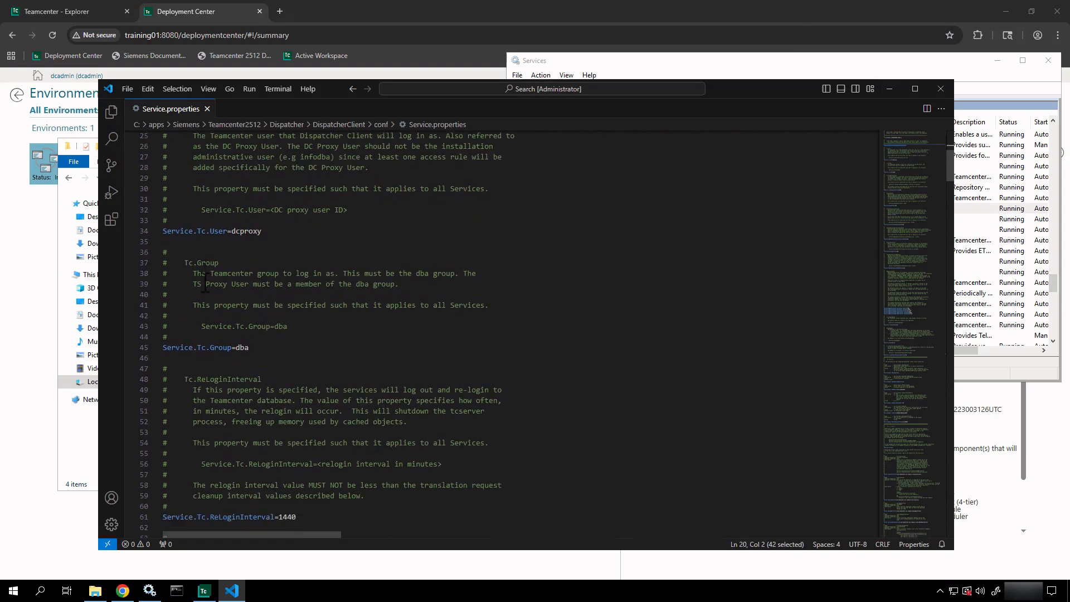
scroll(205, 283, "down", 9)
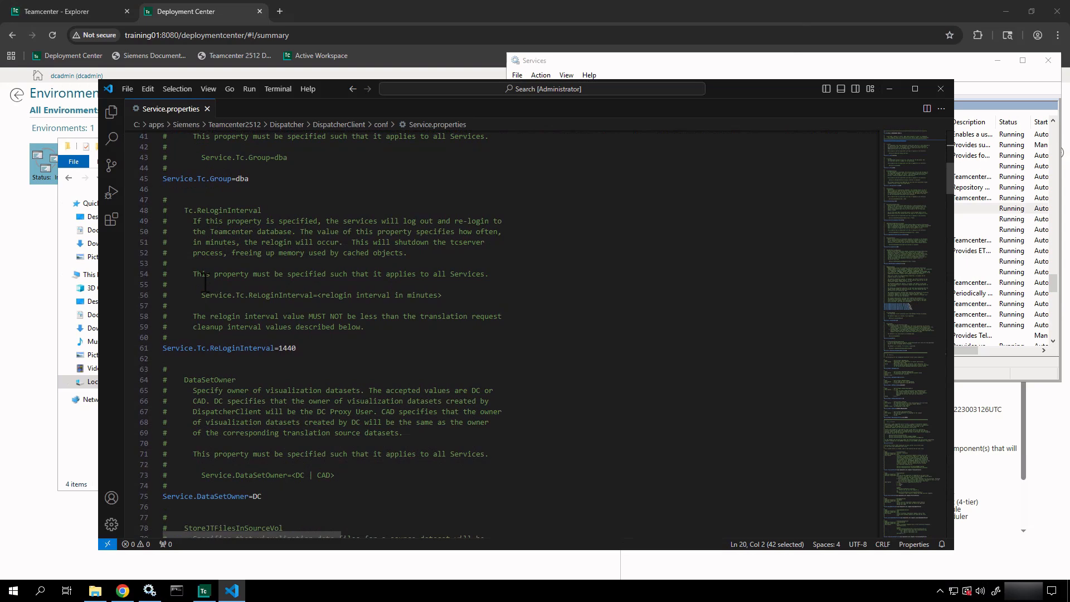
scroll(205, 283, "down", 5)
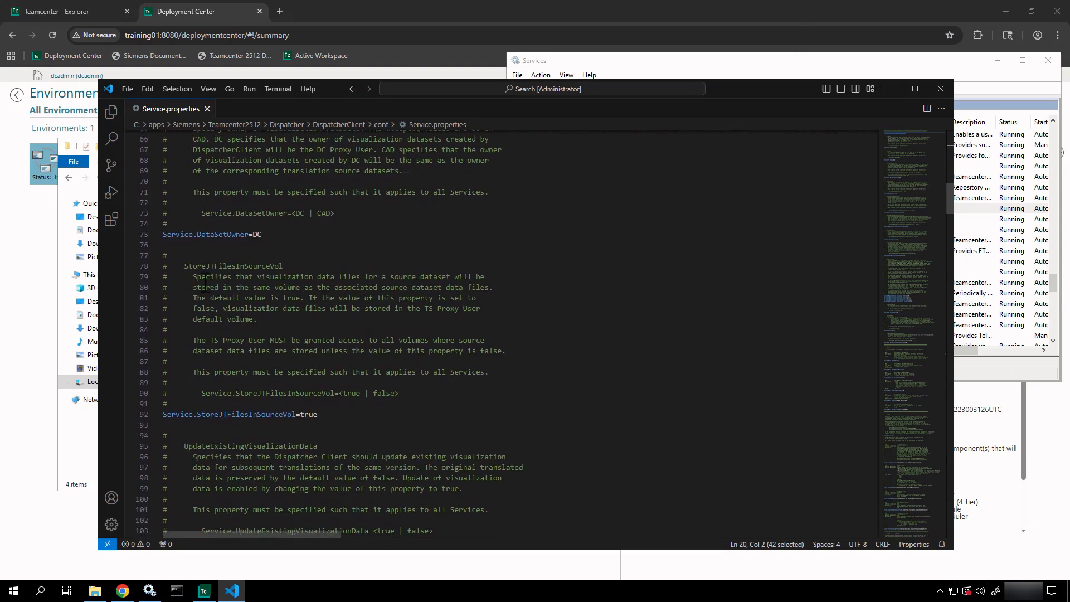
scroll(205, 283, "down", 8)
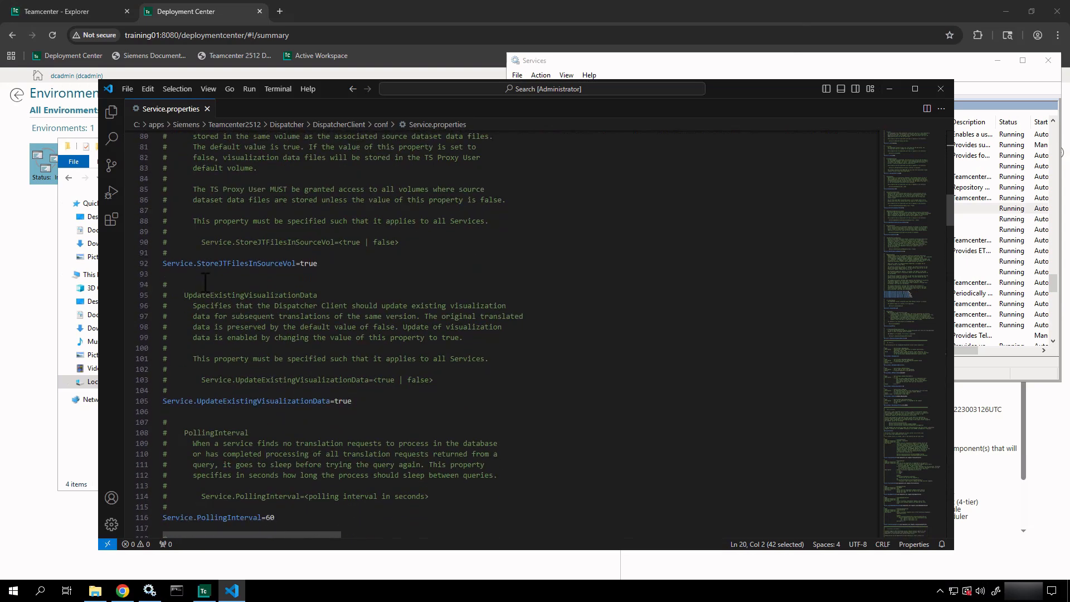
scroll(205, 283, "down", 20)
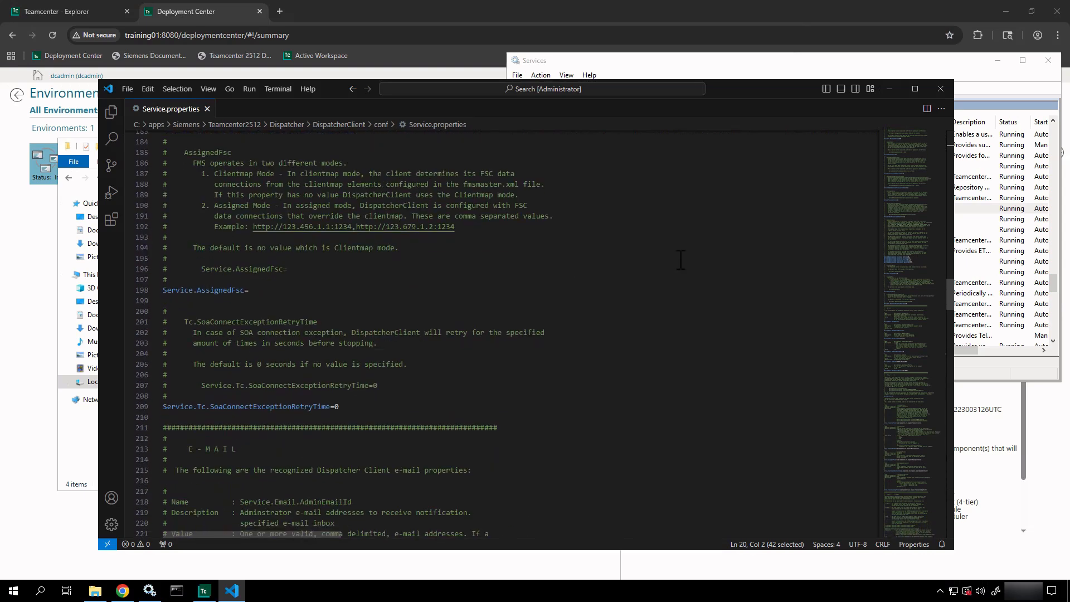
left_click(940, 88)
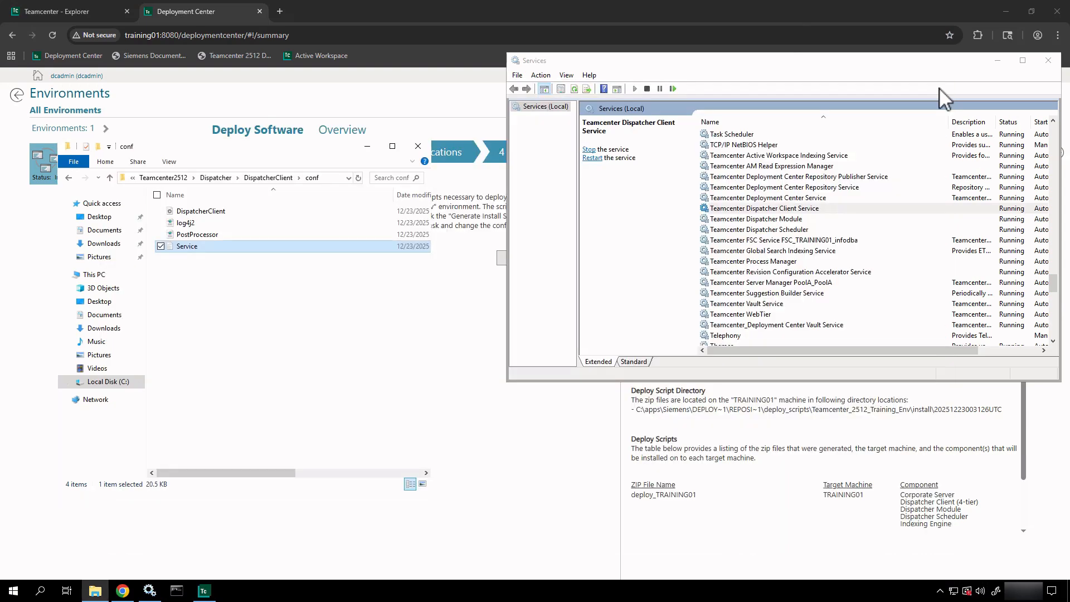
- Look inside DispatcherClient's docs folder, then open its install folder of environment files
left_click(234, 301)
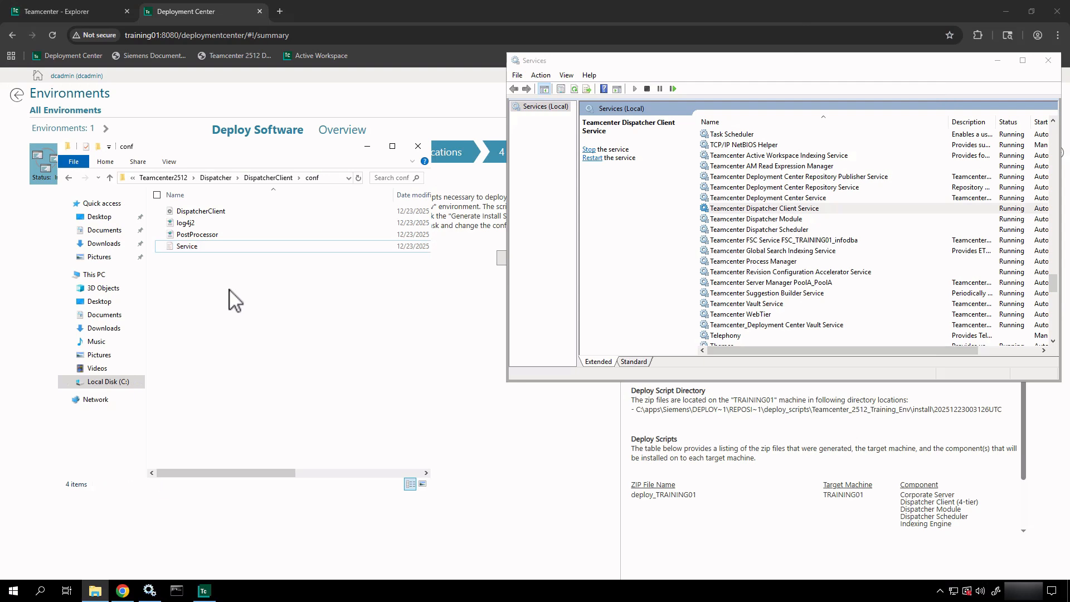
left_click(286, 179)
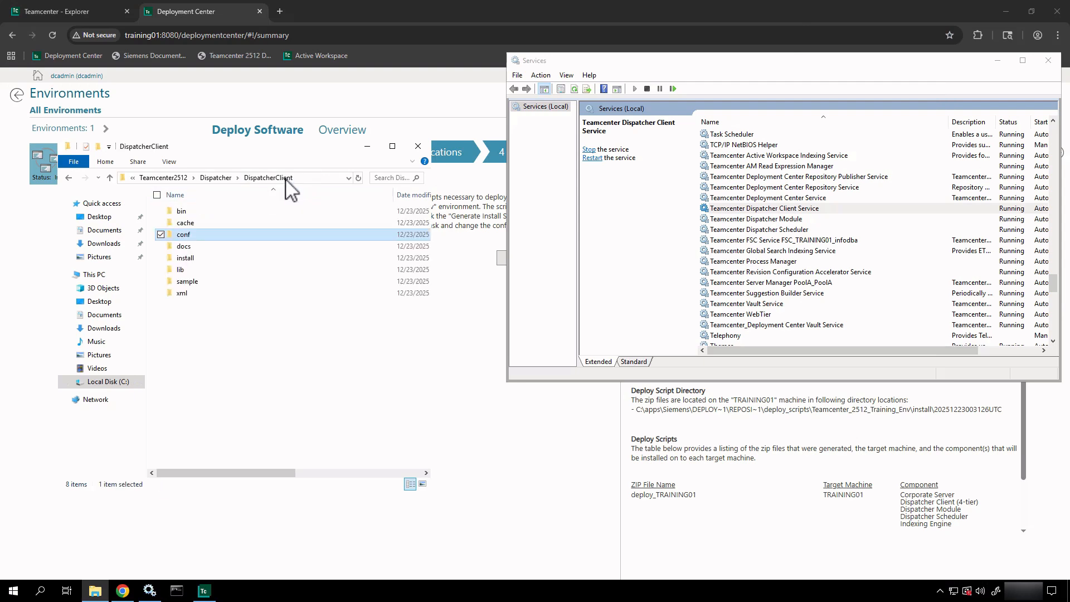
double_click(184, 246)
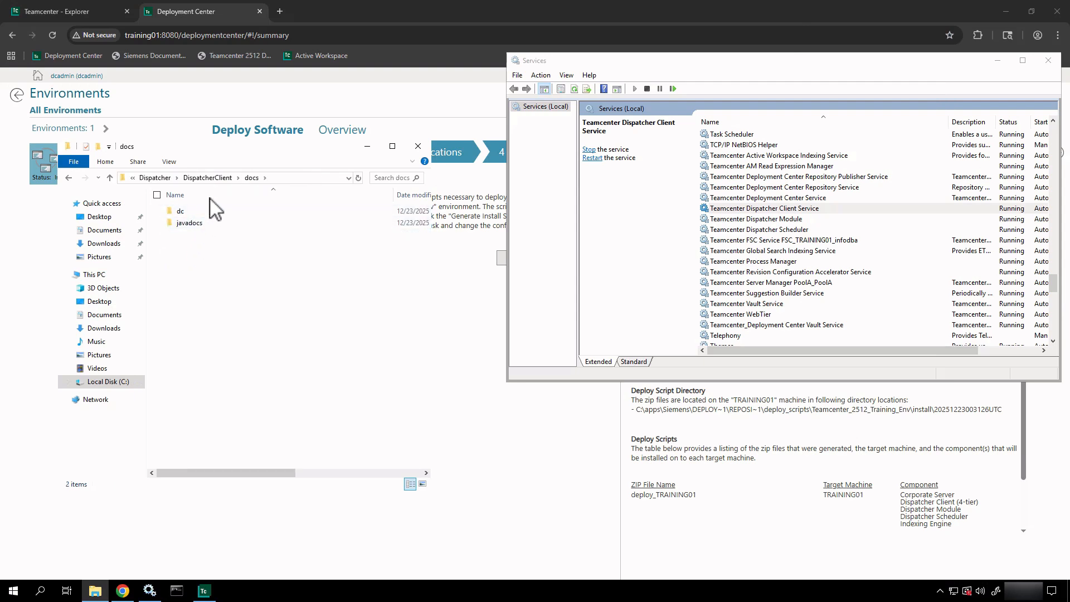
left_click(207, 177)
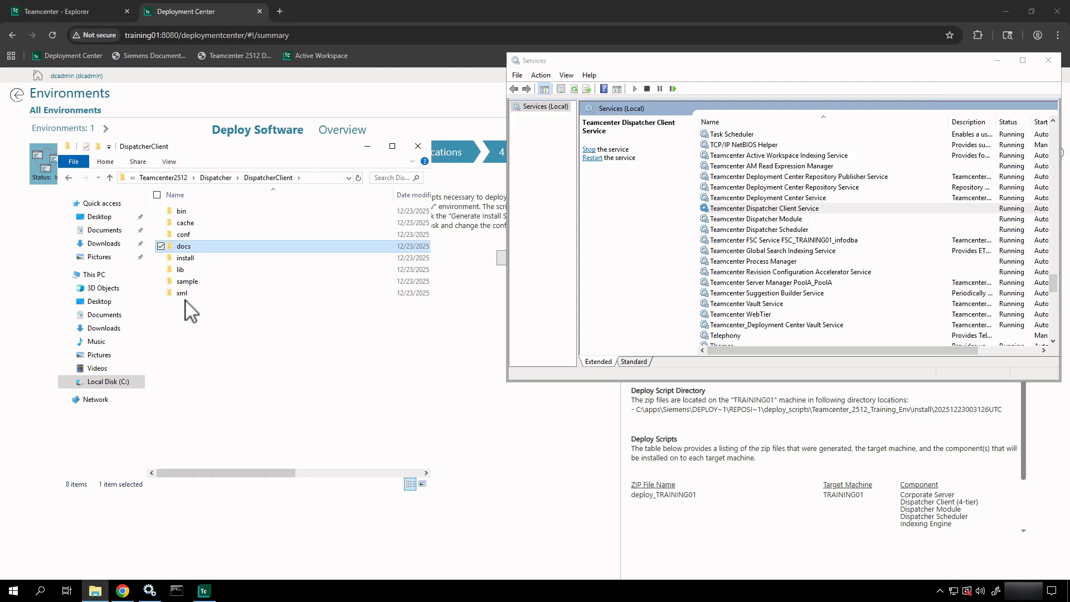
double_click(192, 259)
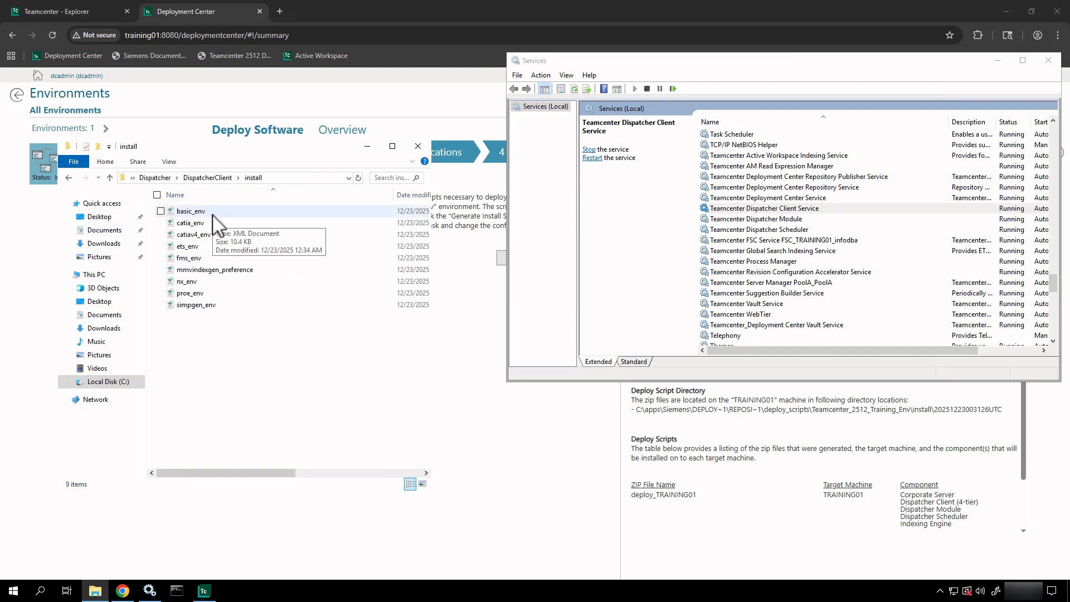
right_click(212, 214)
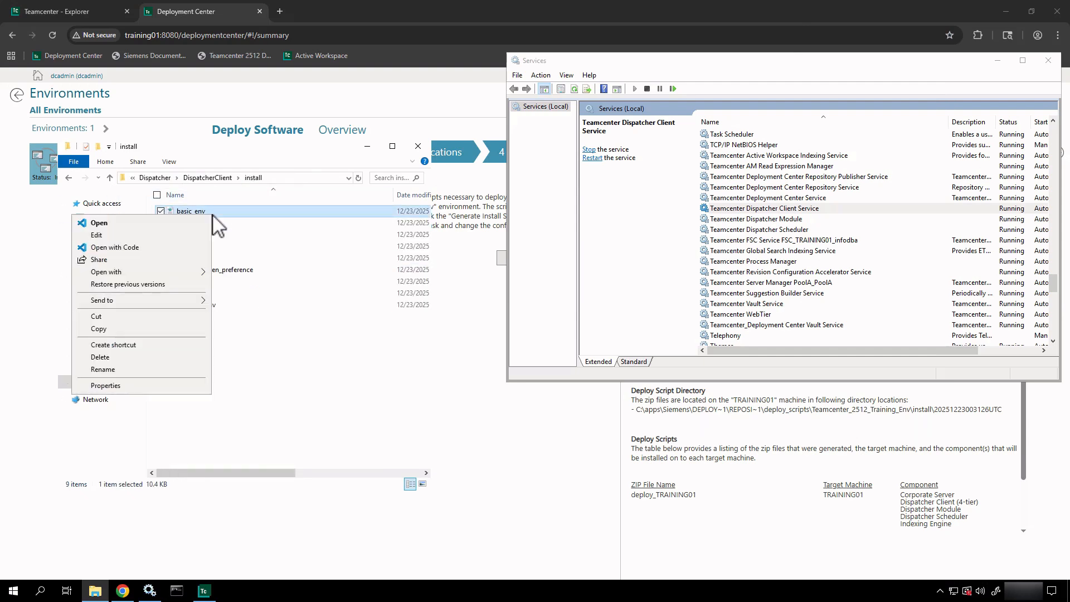
left_click(112, 246)
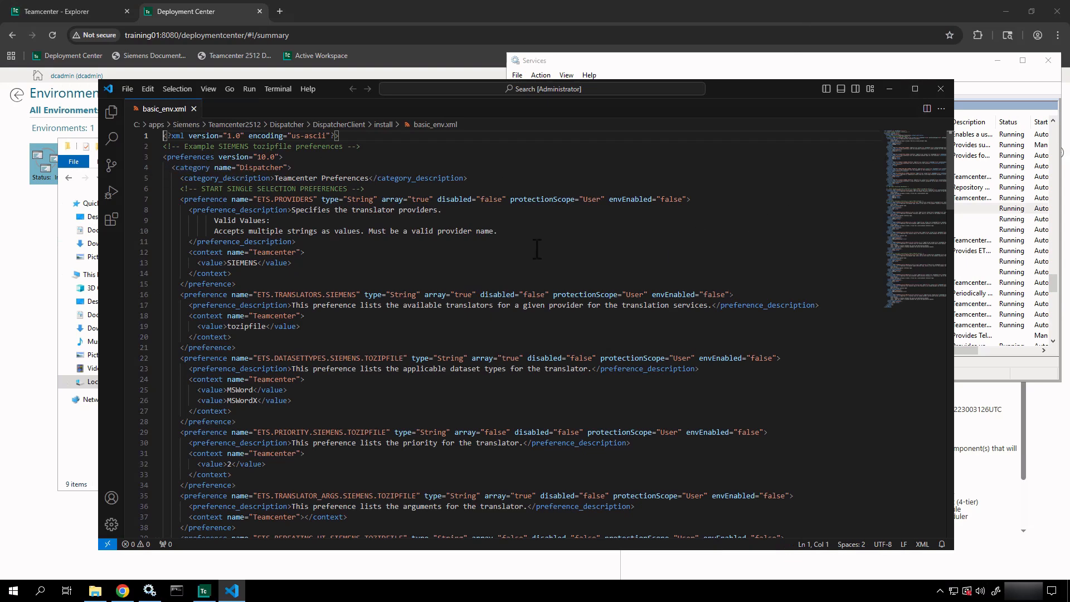
scroll(537, 249, "down", 20)
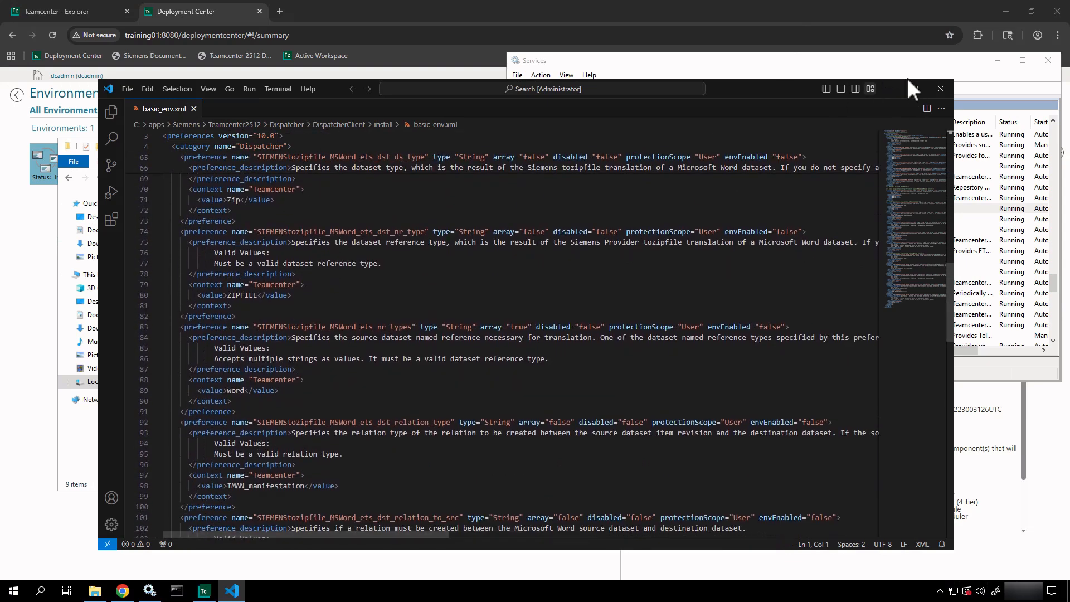
left_click(941, 88)
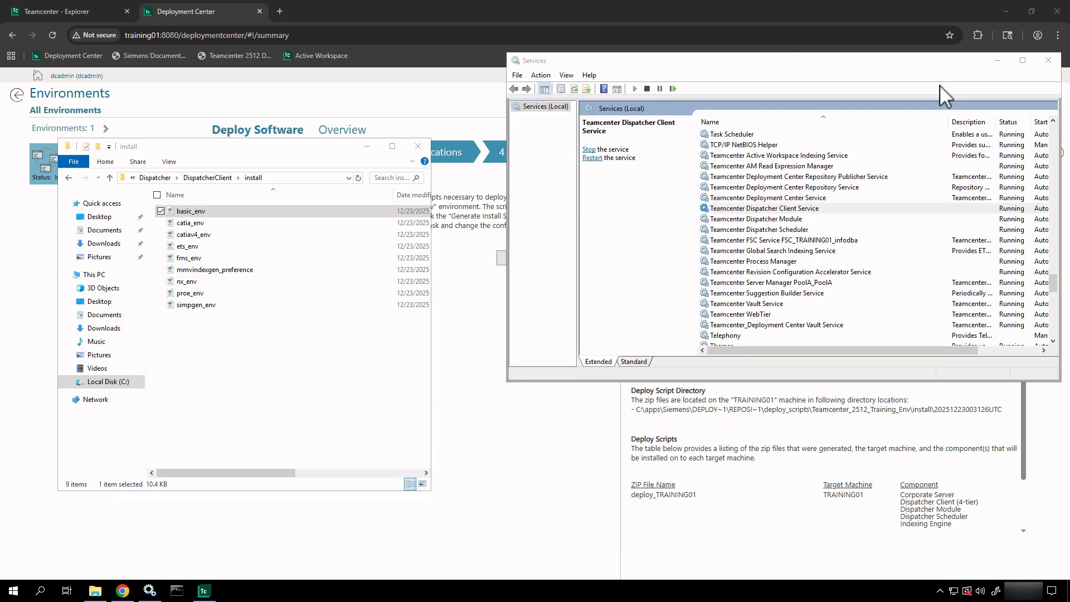
- Browse the sample and xml folders inside DispatcherClient
left_click(207, 177)
left_click(181, 270)
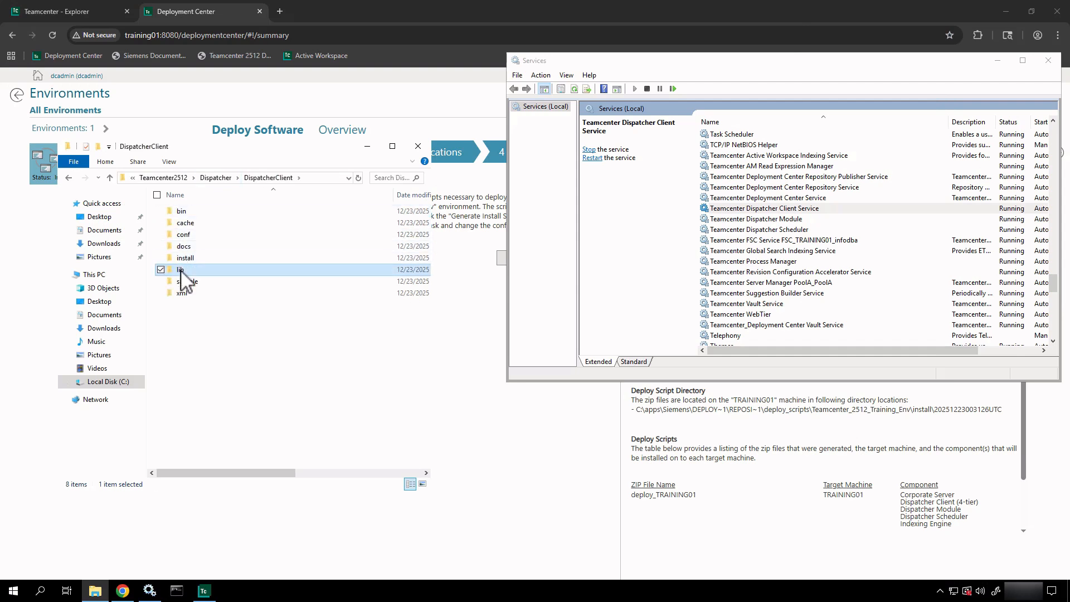
double_click(189, 284)
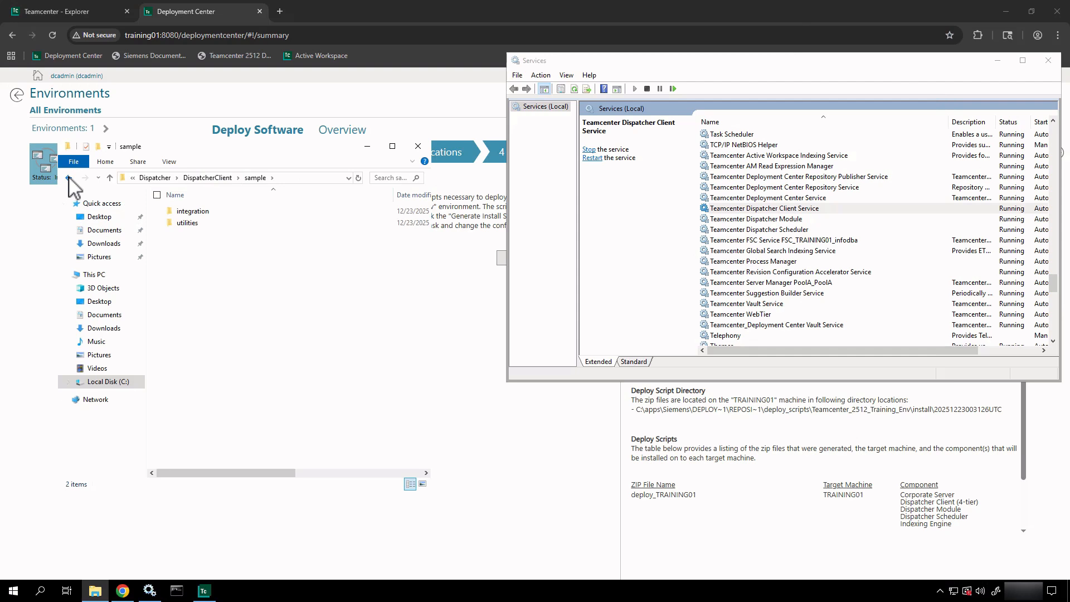
left_click(68, 177)
double_click(187, 294)
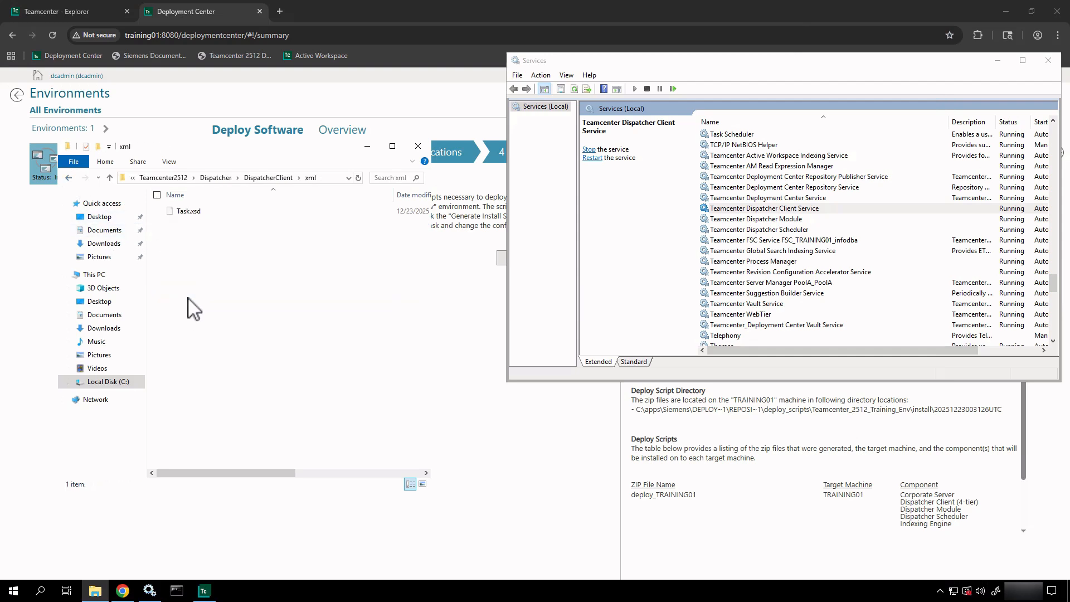
left_click(68, 177)
- View Dispatcher's AdminClient folder, then close File Explorer and the Services window
left_click(217, 178)
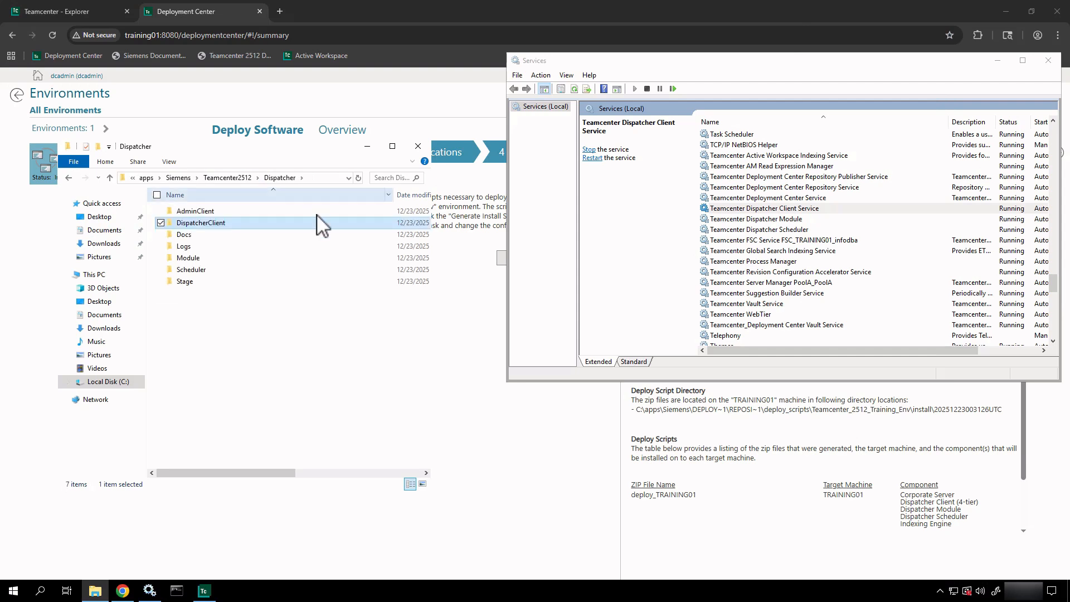
double_click(220, 211)
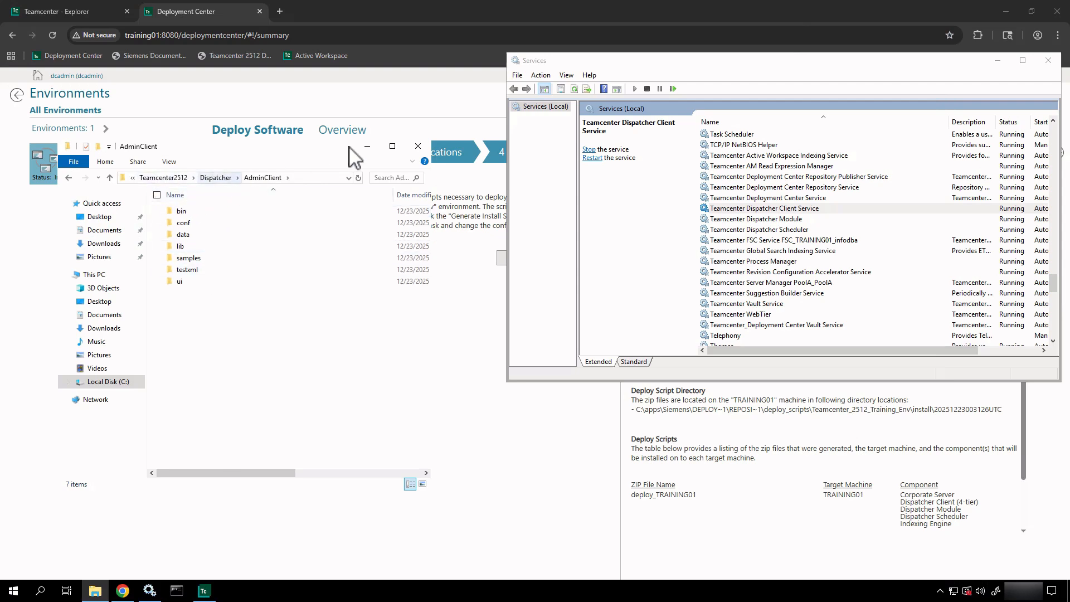
left_click(423, 144)
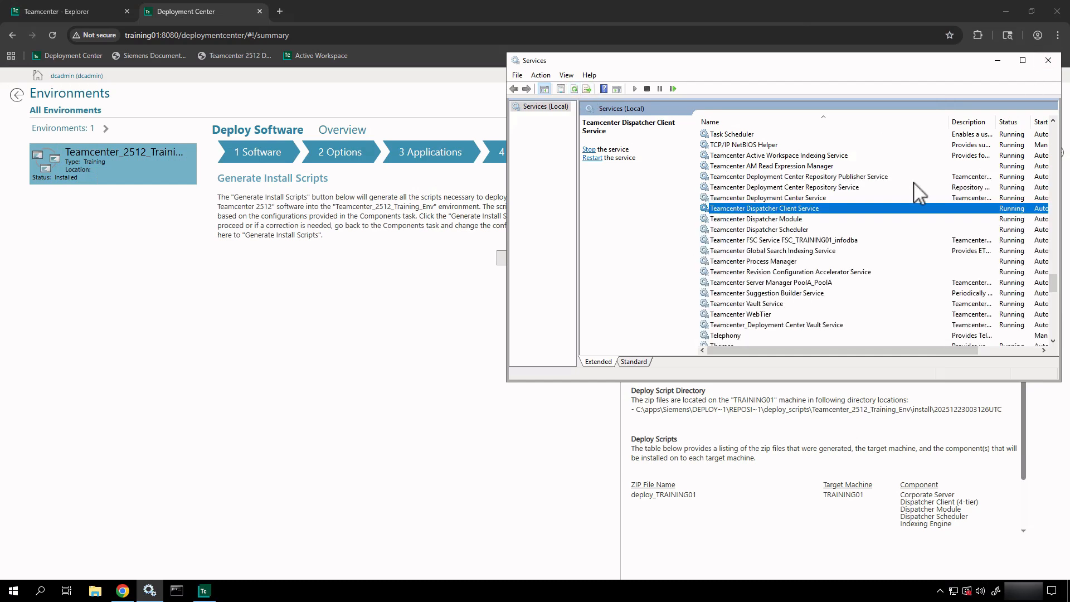
left_click(1048, 61)
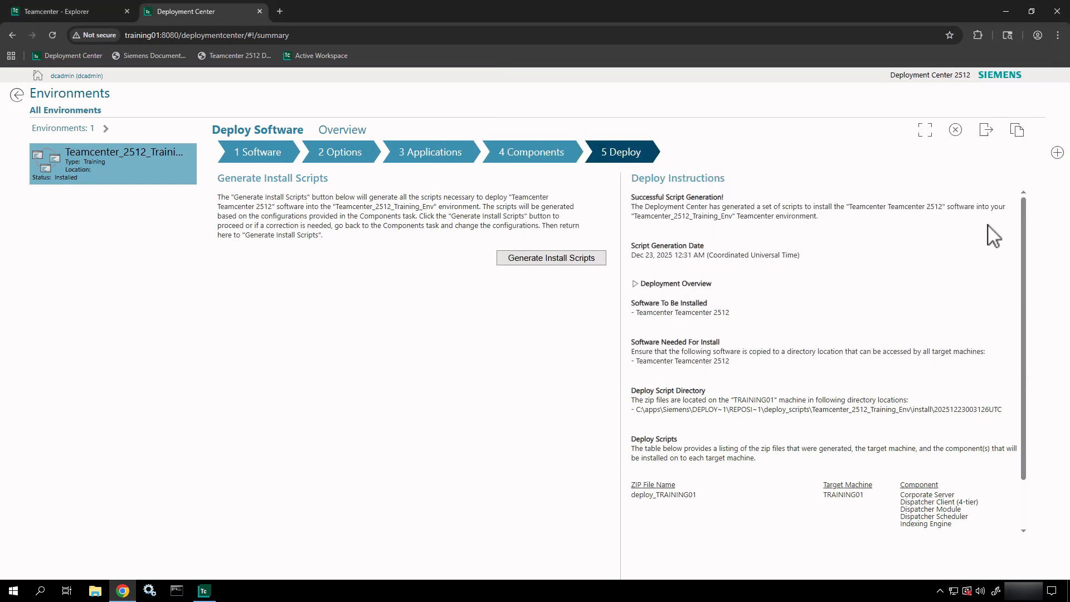
- On the Teamcenter Explorer page, choose Import/Export > Import PLM XML for Test Assembly 01
left_click(73, 12)
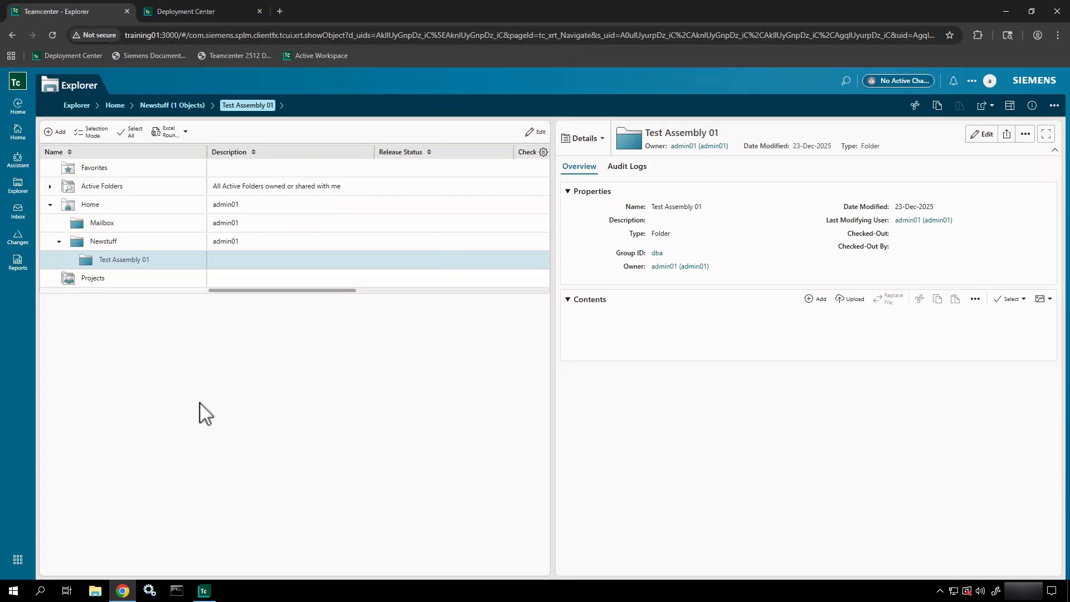
left_click(146, 262)
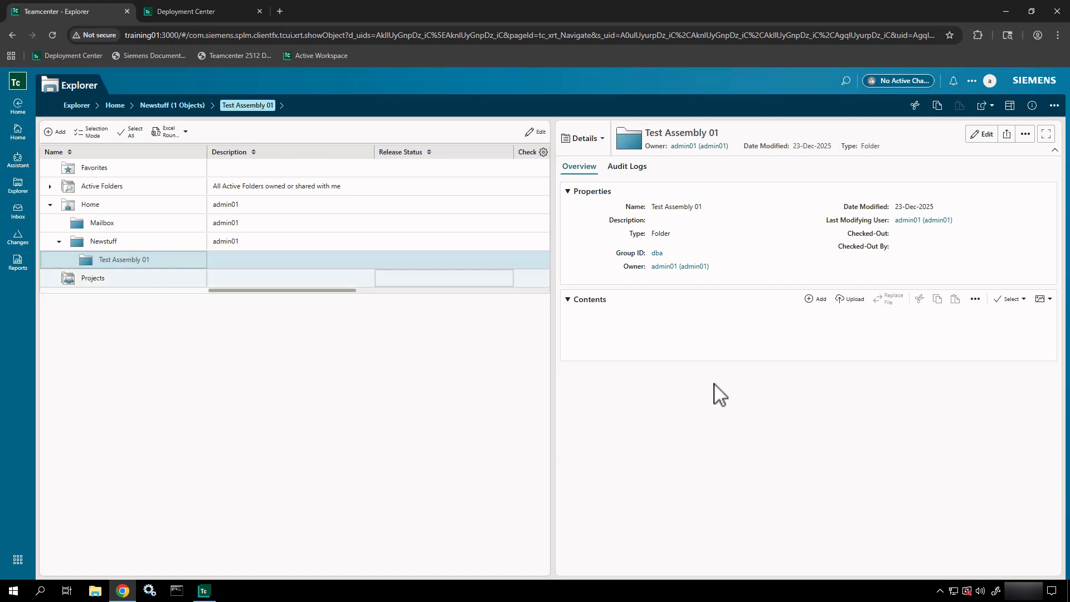
left_click(1053, 106)
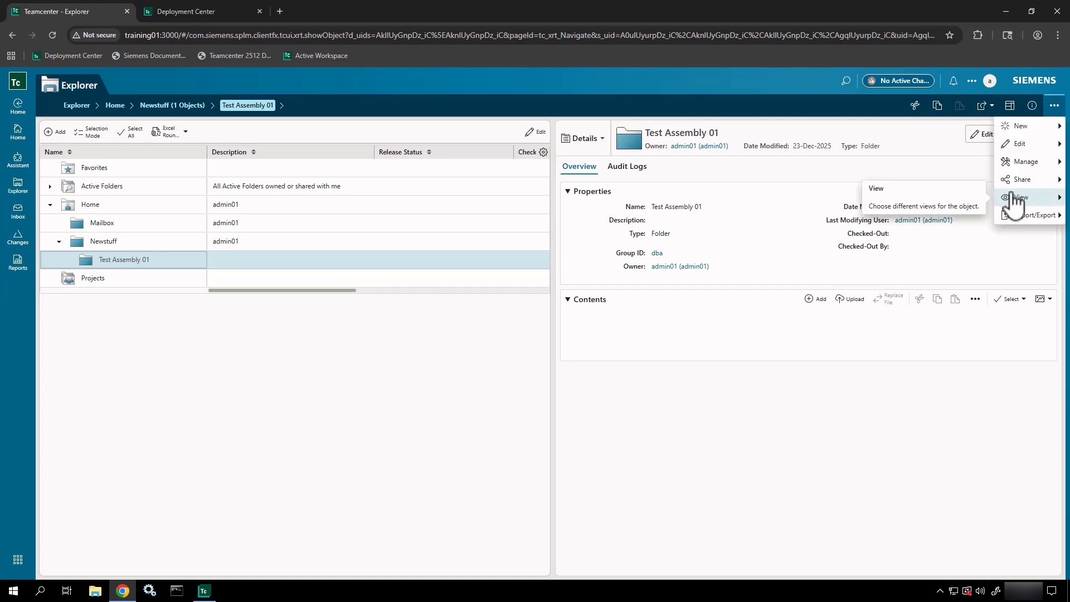
left_click(1016, 220)
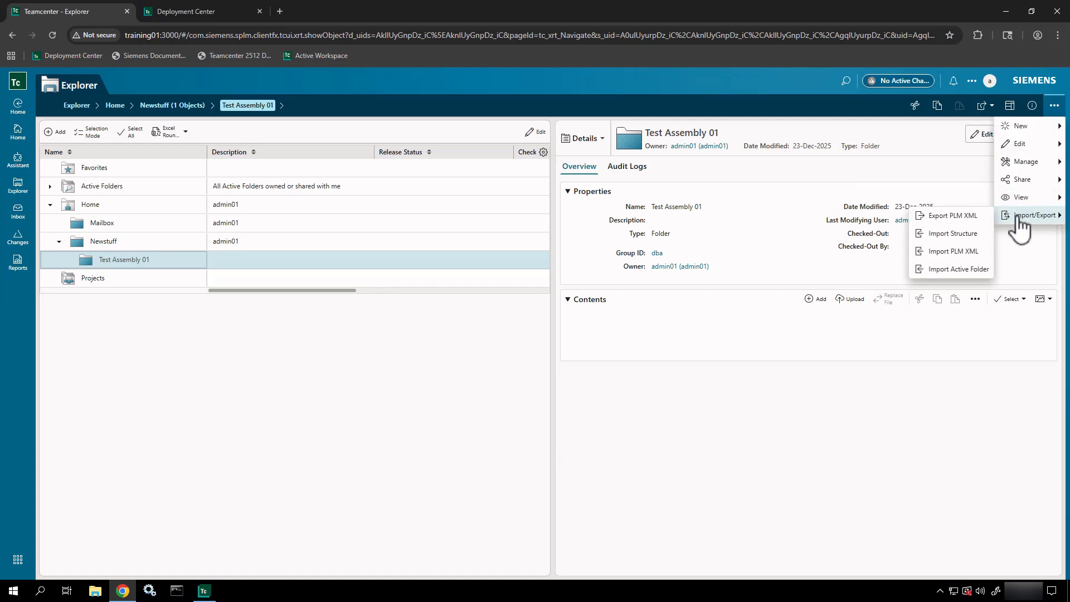
left_click(953, 254)
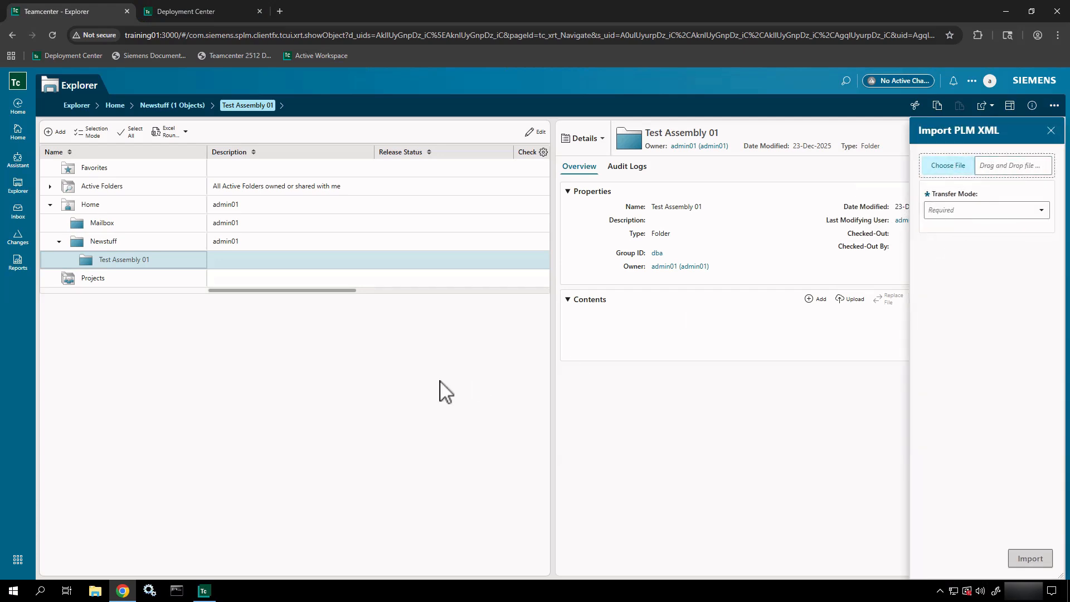
- Choose 090130_A_1-ASSY,GRINDING,CUSTOM.zip from C:\apps\media\Siemens\TestData as the import file
left_click(957, 168)
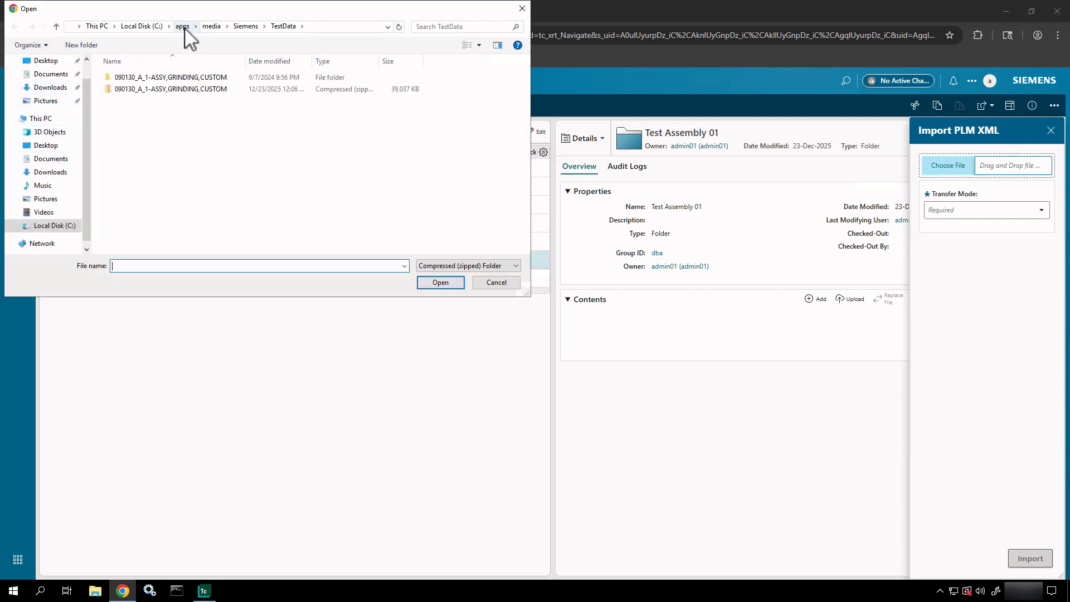
left_click(183, 26)
left_click_drag(182, 9, 185, 95)
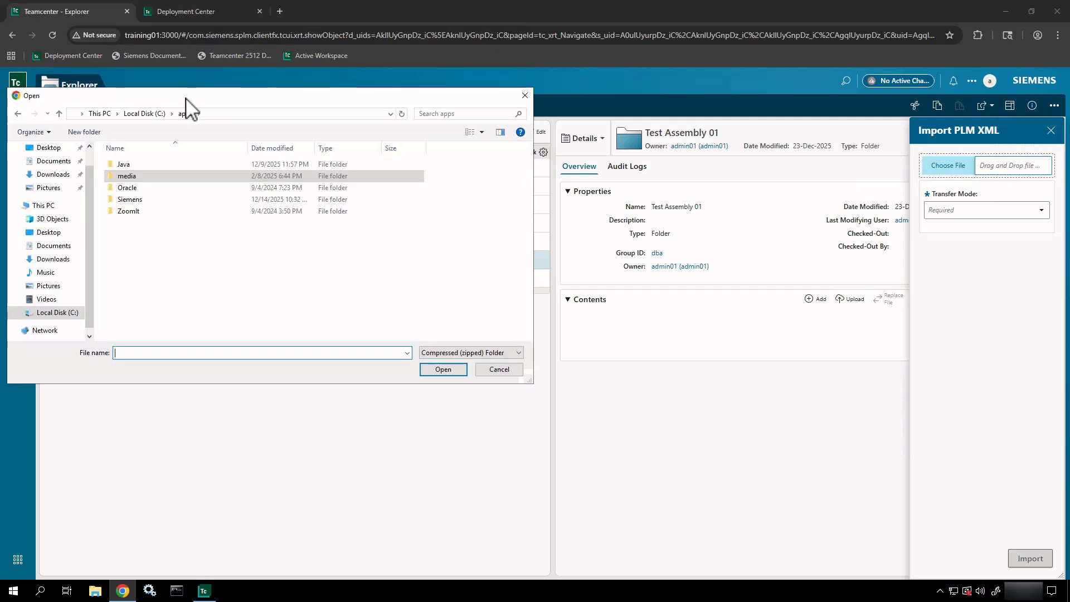
double_click(140, 175)
double_click(139, 168)
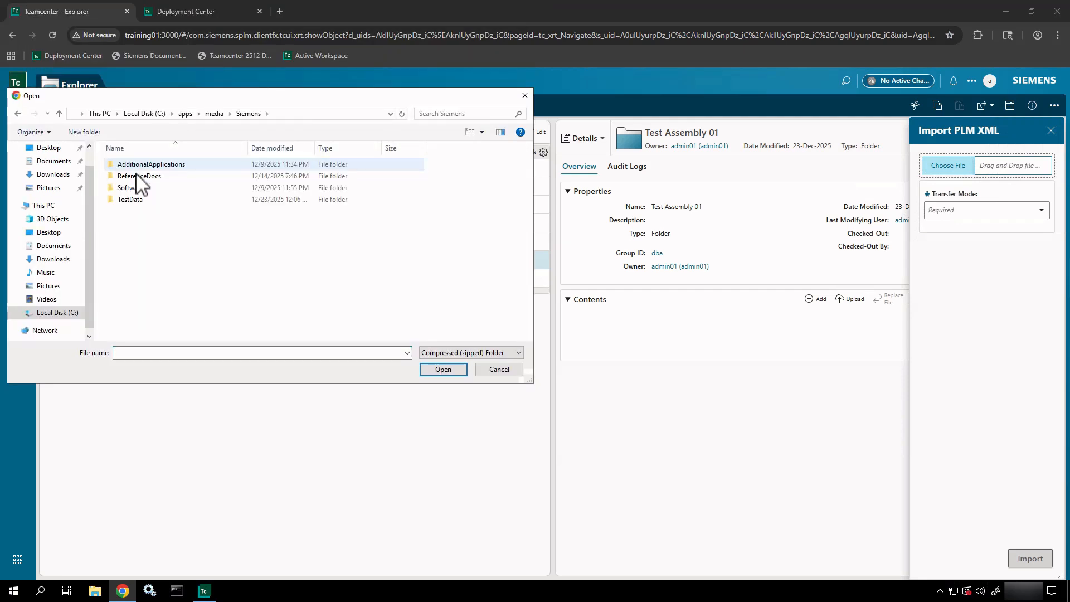
double_click(131, 199)
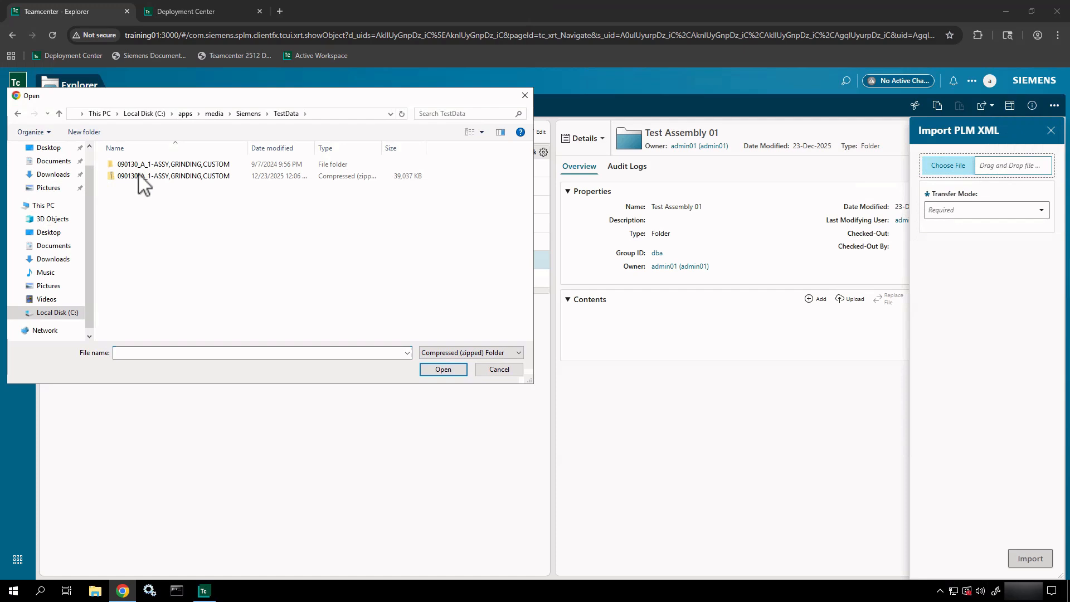
left_click(148, 179)
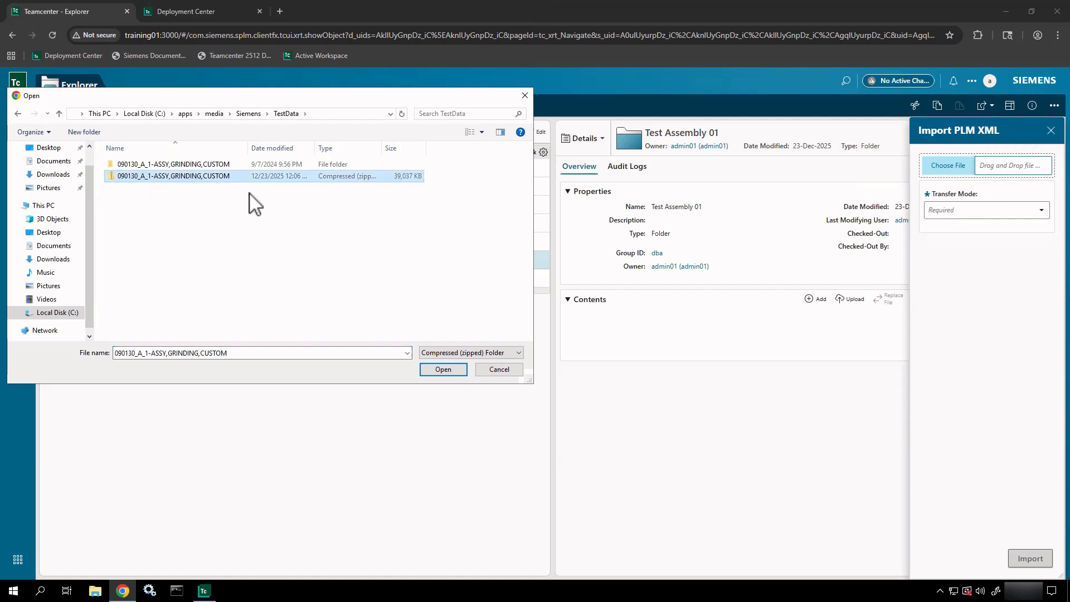
double_click(213, 177)
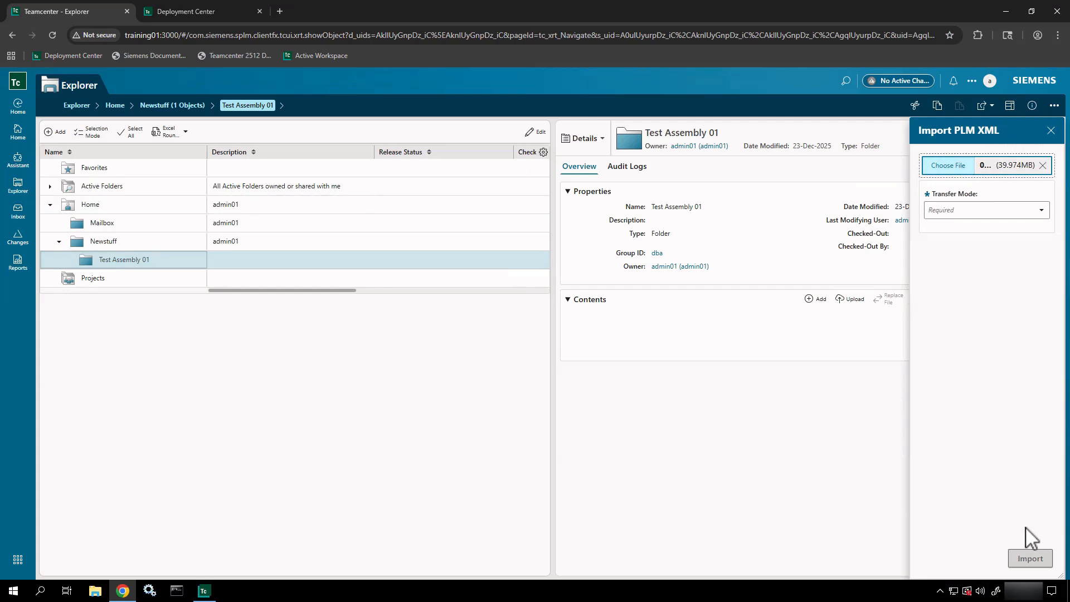
- Set Transfer Mode to ConfiguredDataImportDefault and start the import
left_click(974, 210)
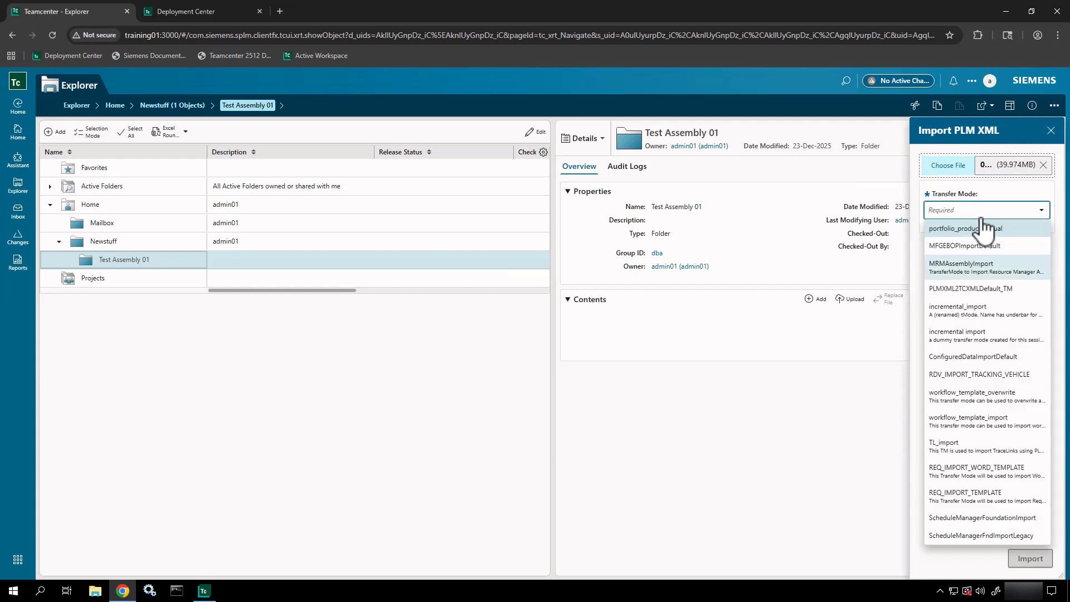
left_click(951, 356)
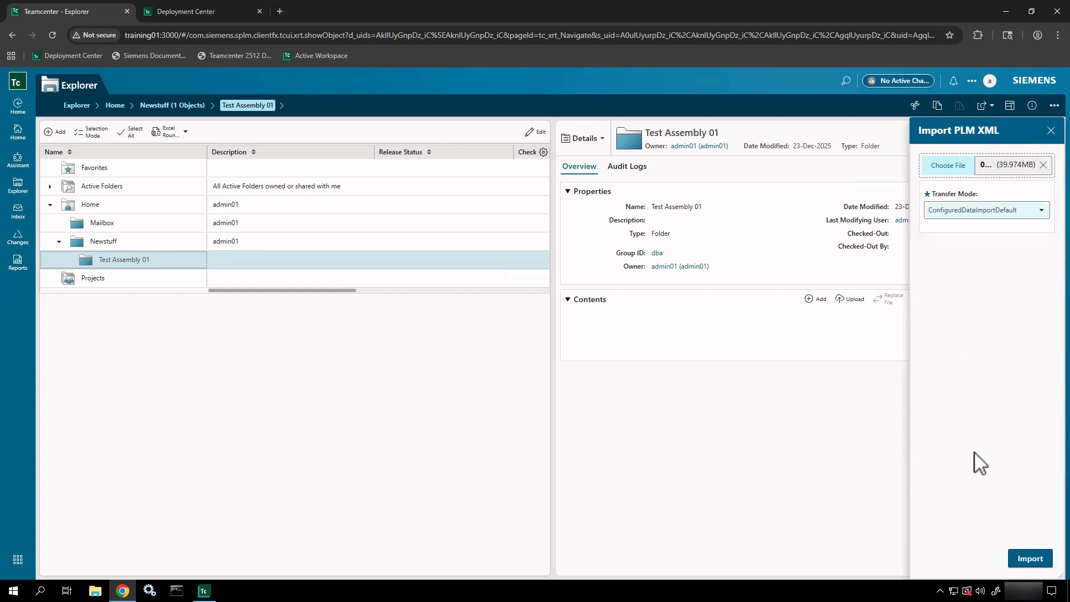
left_click(1029, 557)
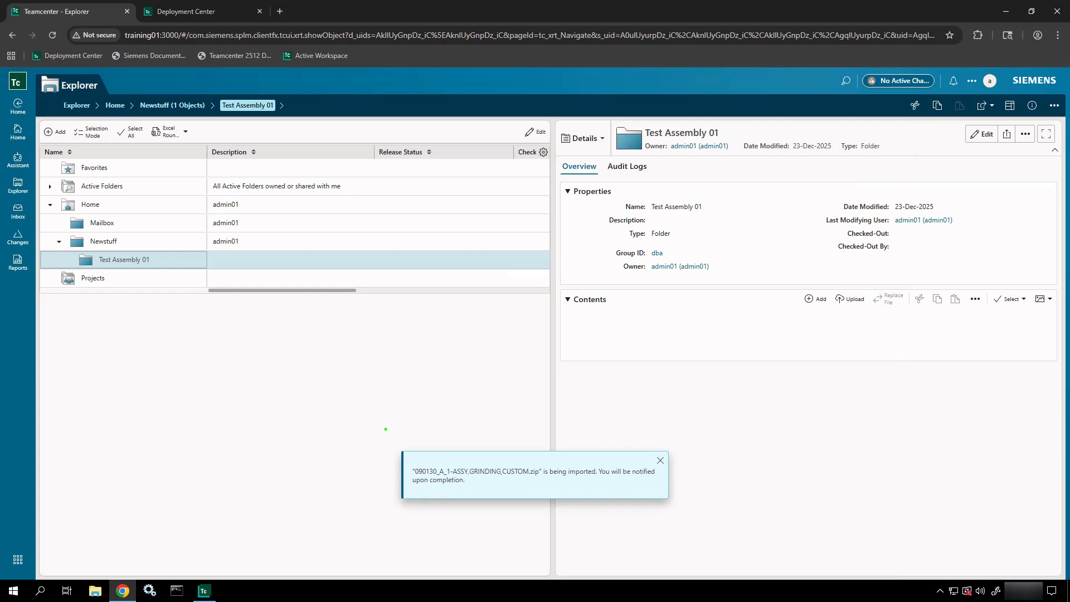
- Dismiss the import notification, go to Home, and show the All Tools list
left_click_drag(385, 429, 736, 532)
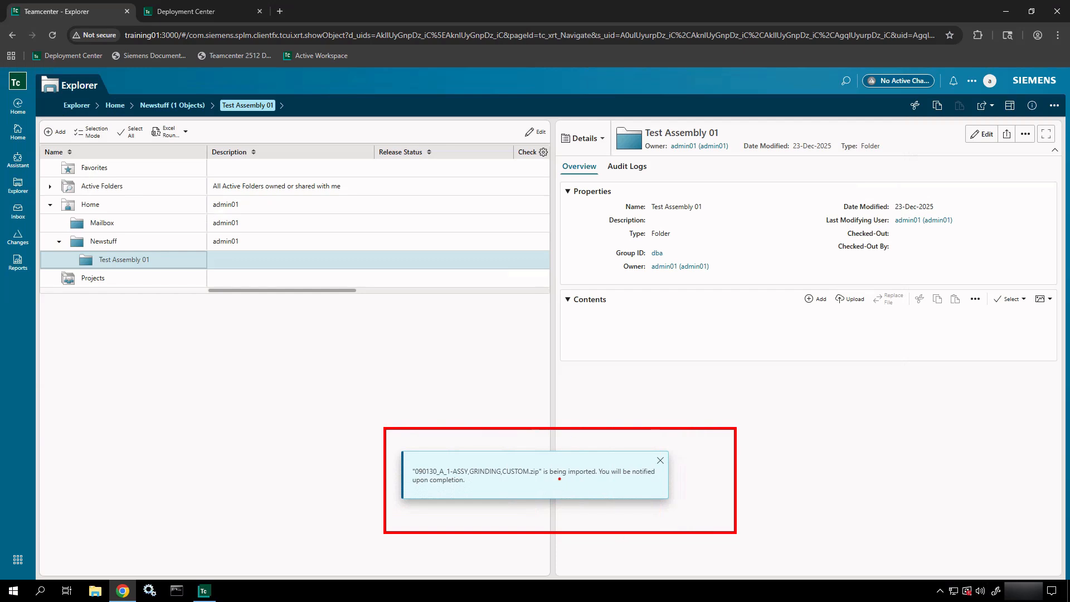
key("Escape")
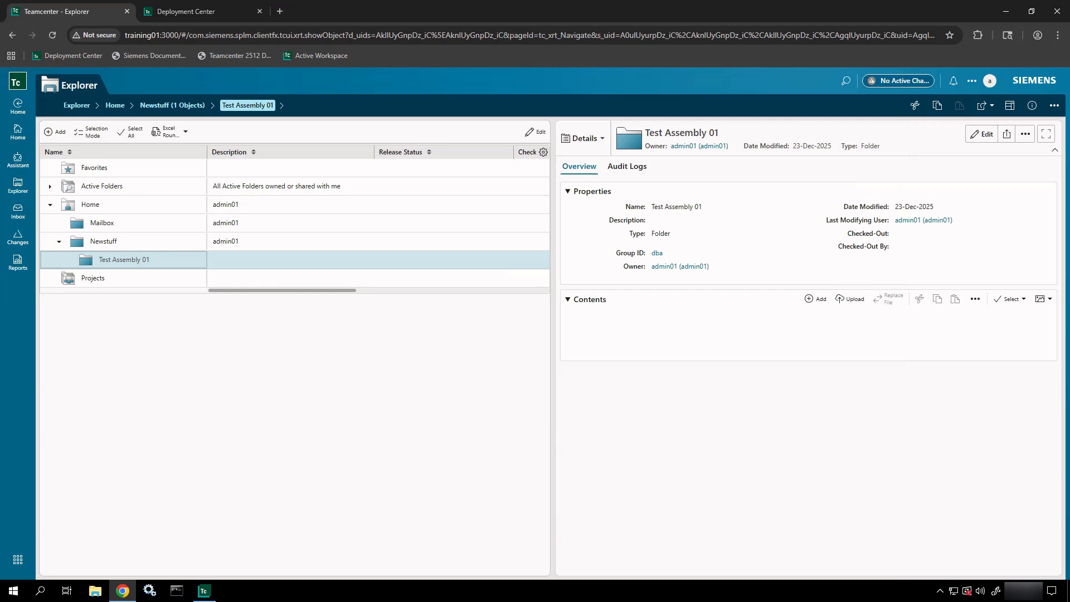
left_click(28, 146)
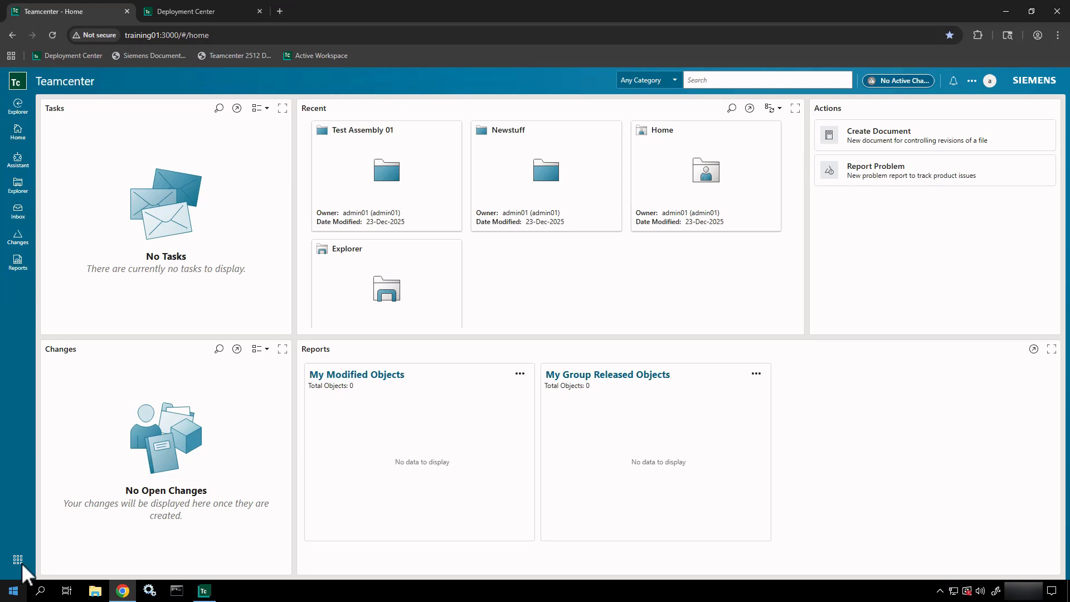
left_click(20, 561)
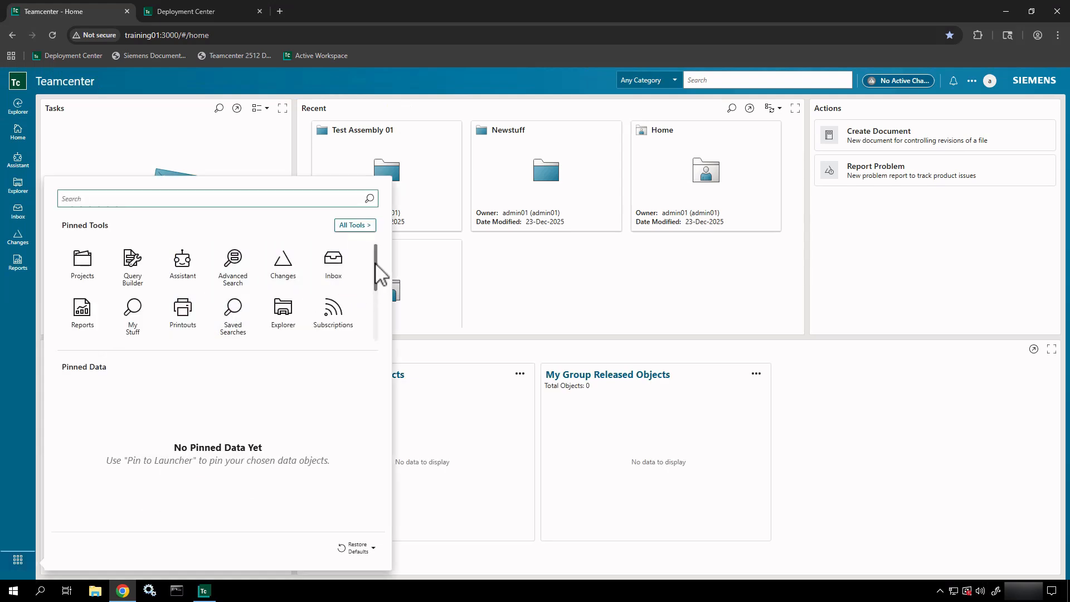
mouse_move(376, 264)
left_mouse_down()
mouse_move(375, 277)
mouse_move(375, 261)
left_mouse_up()
left_click(355, 225)
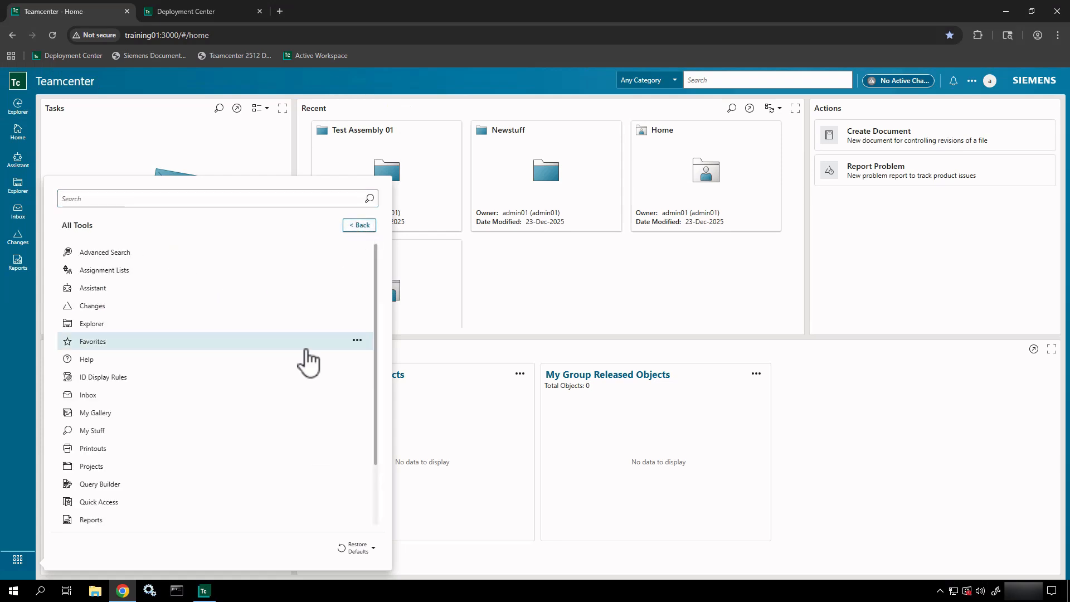
scroll(305, 361, "down", 2)
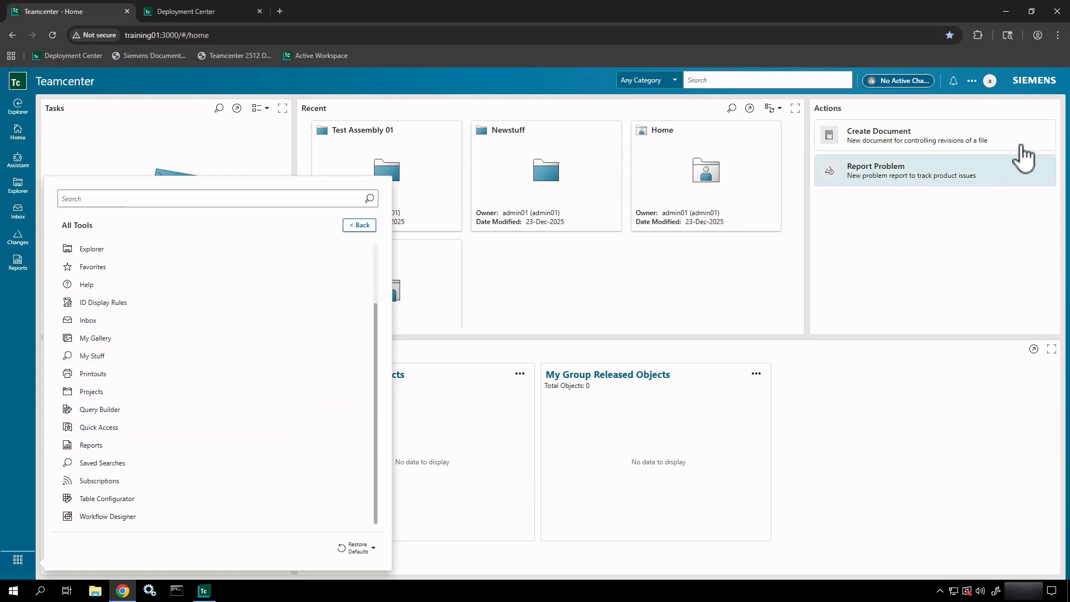
- In the profile settings, change the Workspace from Author to Active Admin
left_click(990, 81)
left_click(989, 81)
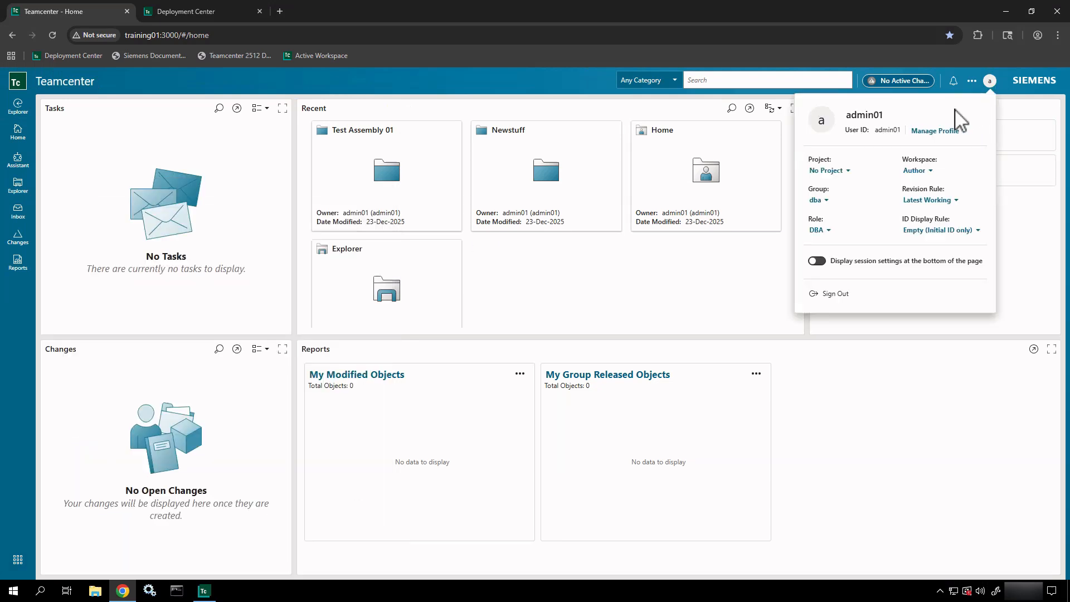
left_click(913, 171)
left_click(913, 170)
left_click(914, 172)
left_click(932, 183)
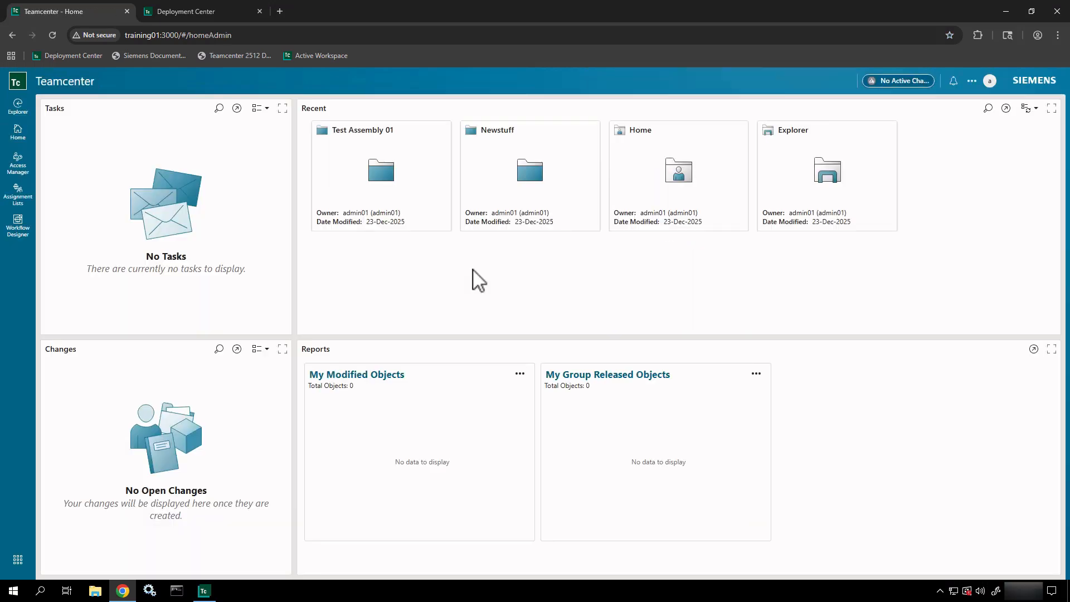
left_click(18, 560)
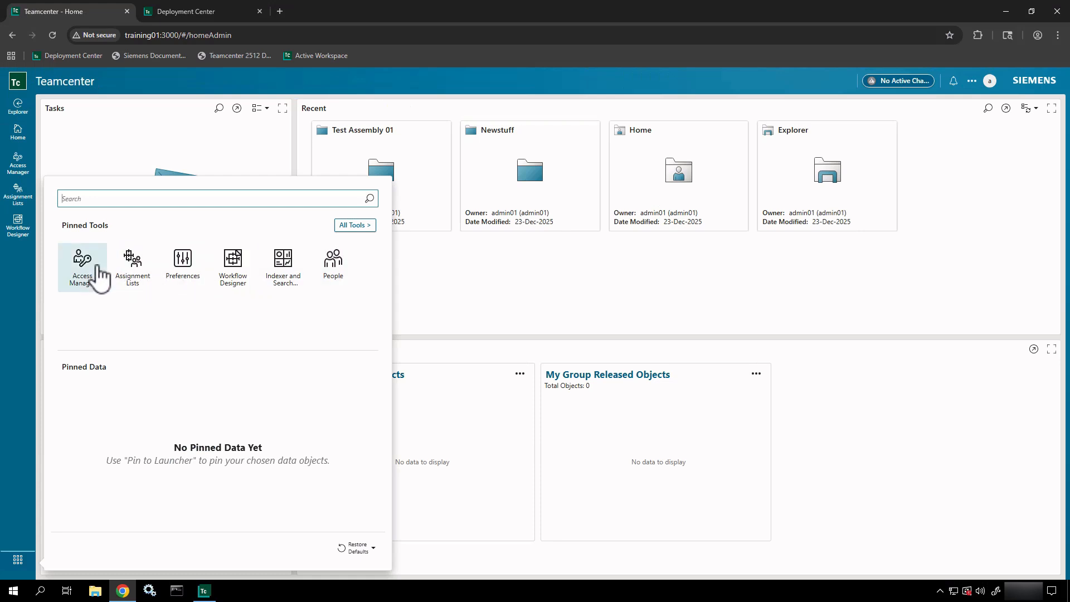
left_click(367, 227)
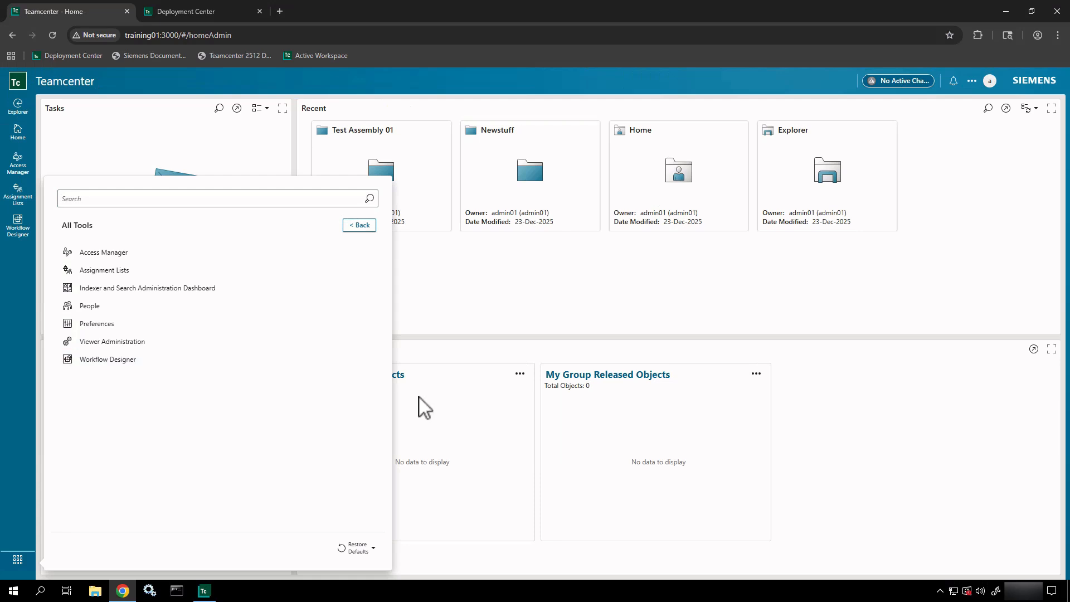
left_click(617, 272)
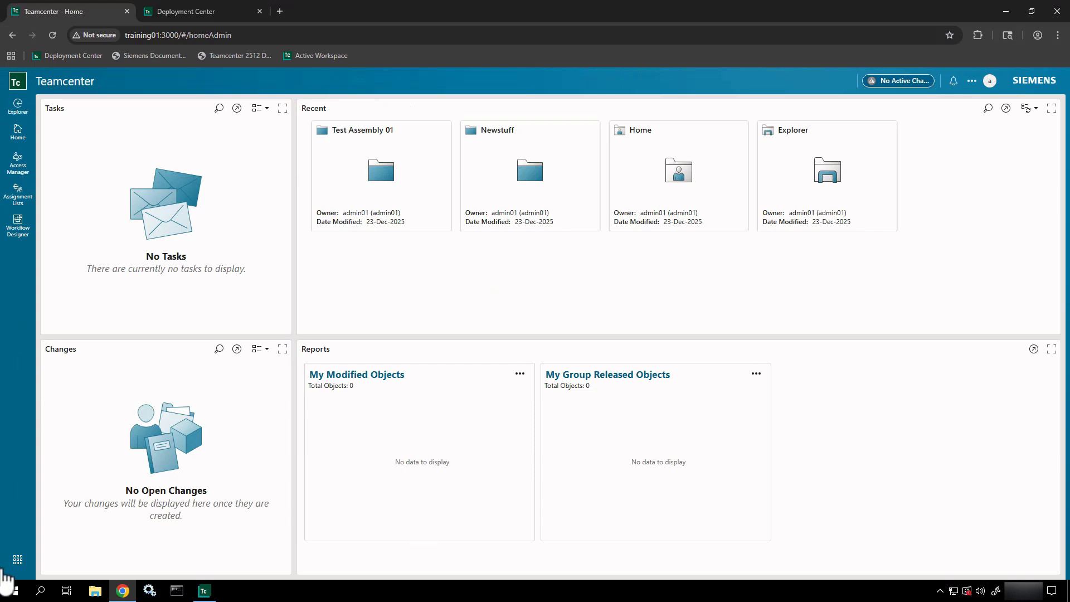
left_click(386, 200)
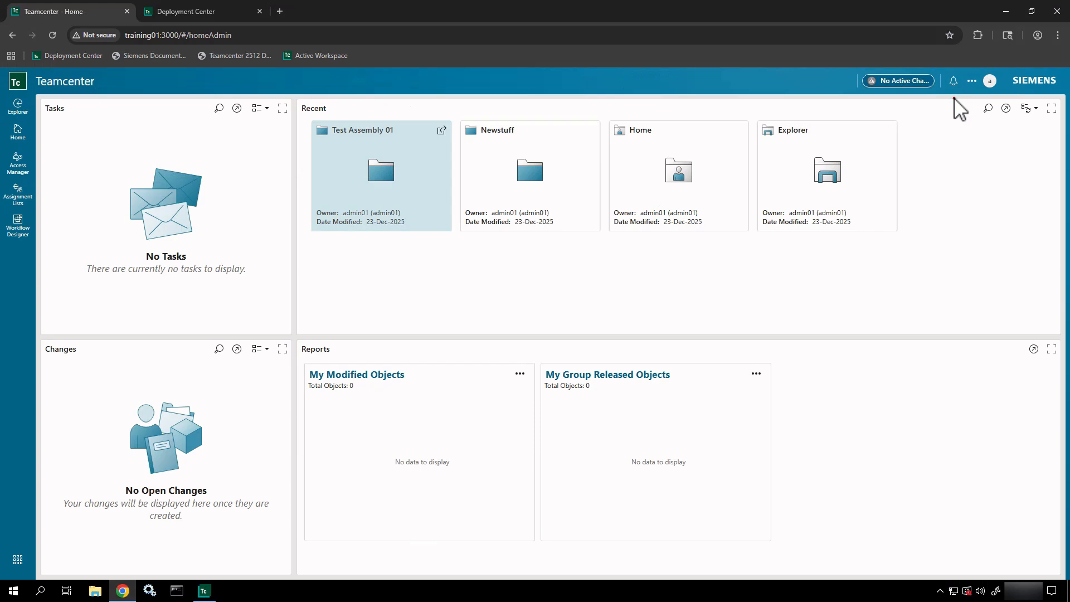
left_click_drag(953, 99, 954, 199)
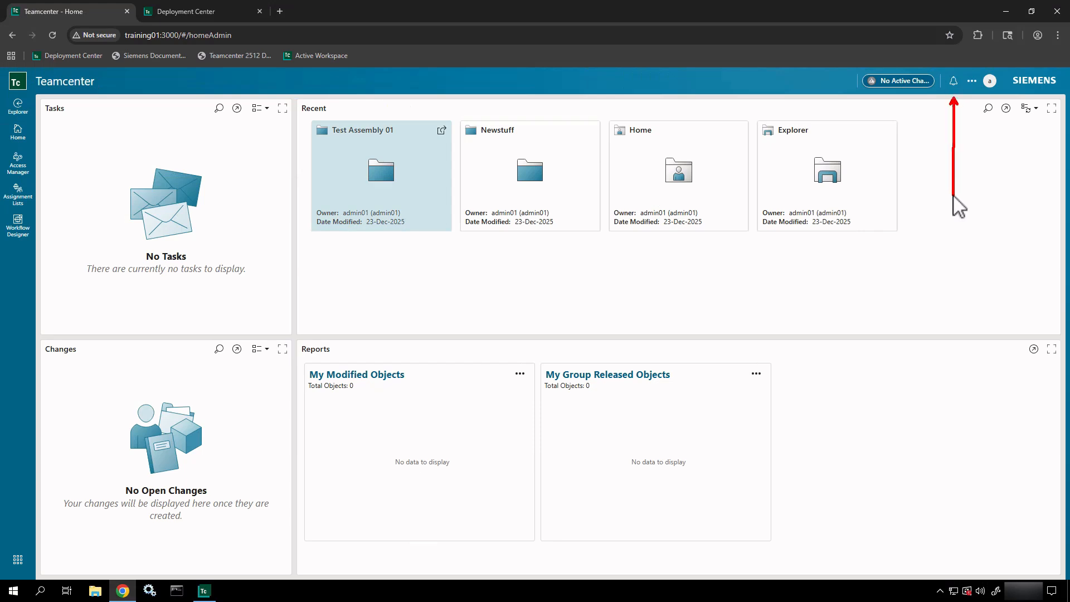
left_click(953, 82)
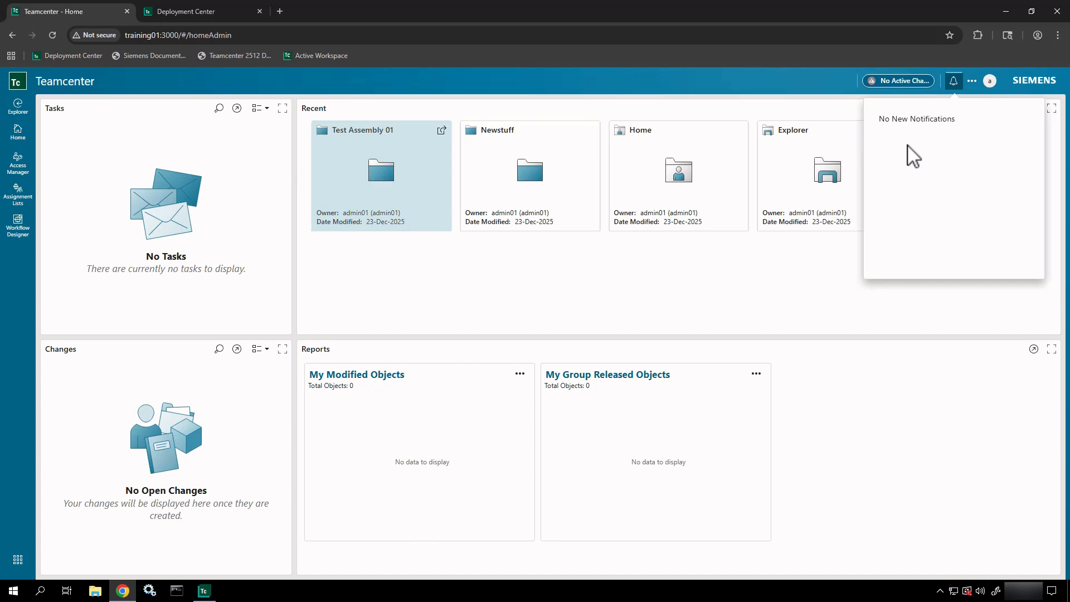
left_click(849, 220)
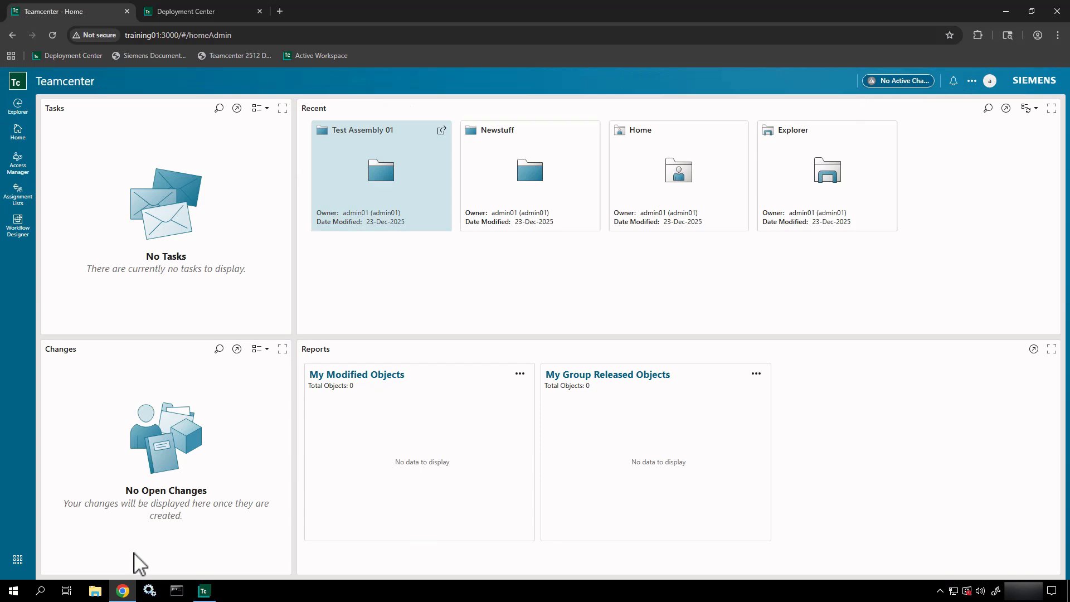
- Open File Explorer and navigate to C:\apps\Siemens\Teamcenter2512\Dispatcher\Stage\DC
left_click(95, 591)
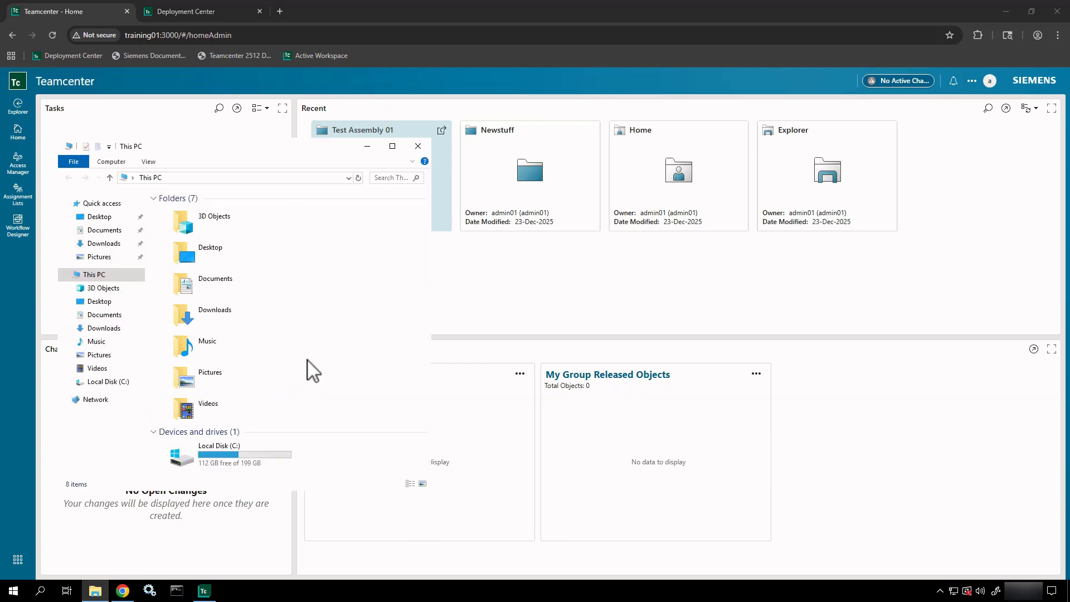
double_click(255, 453)
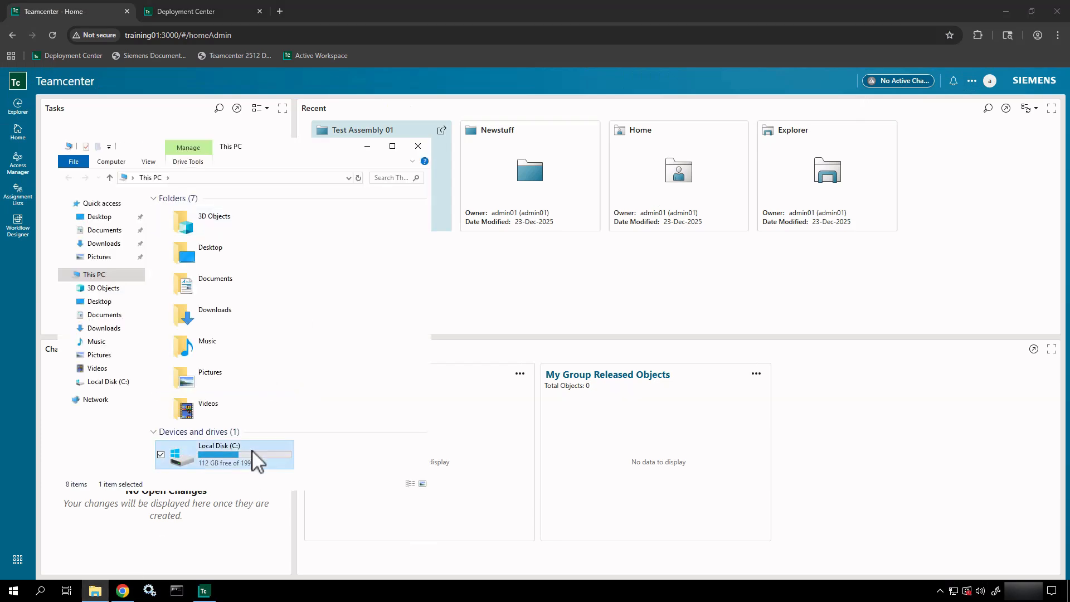
double_click(209, 211)
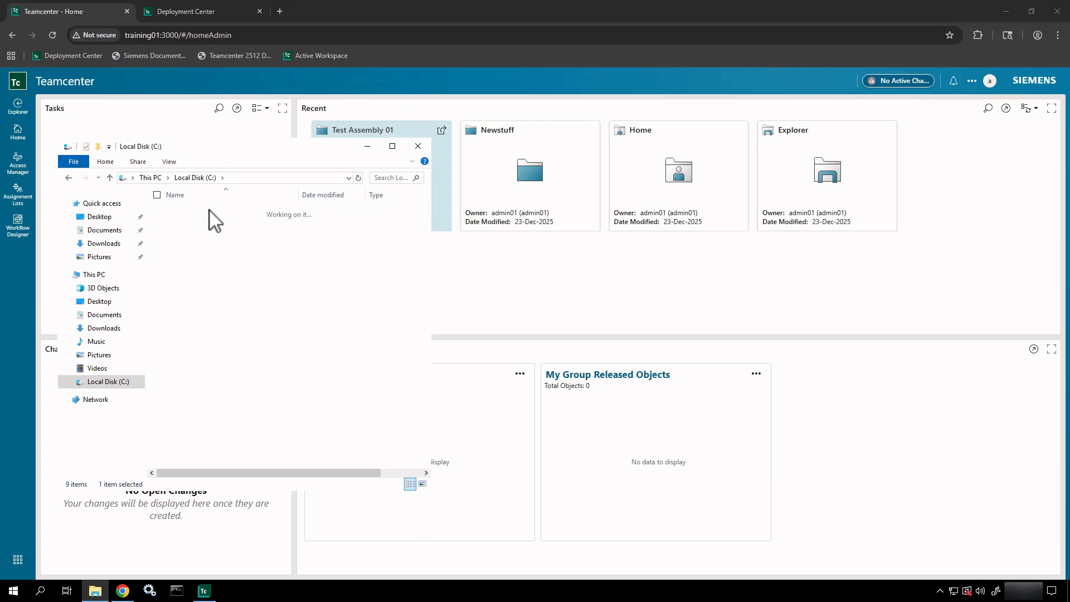
double_click(204, 247)
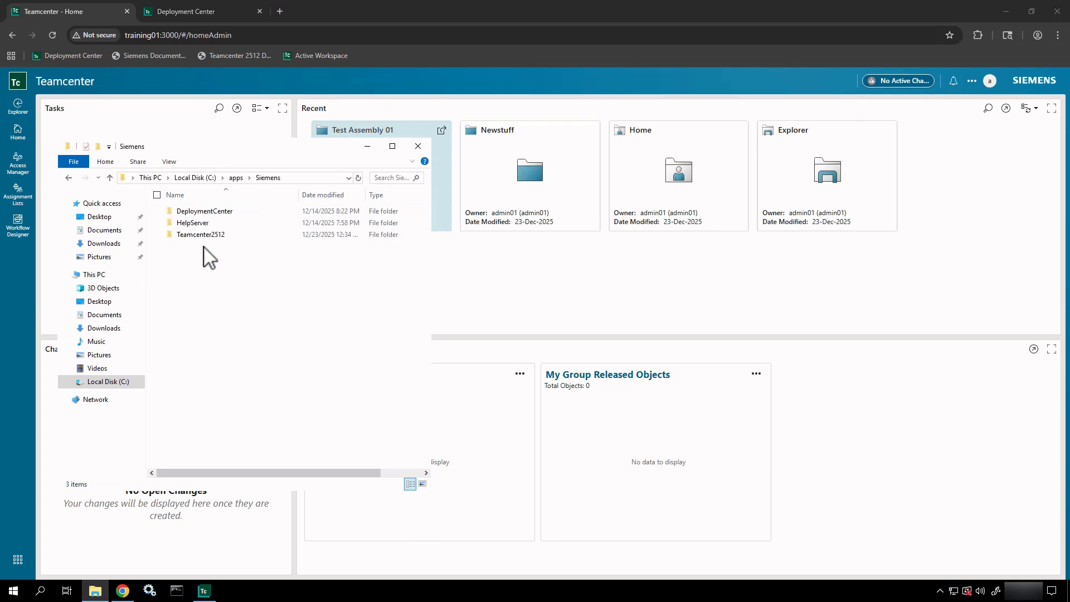
double_click(204, 234)
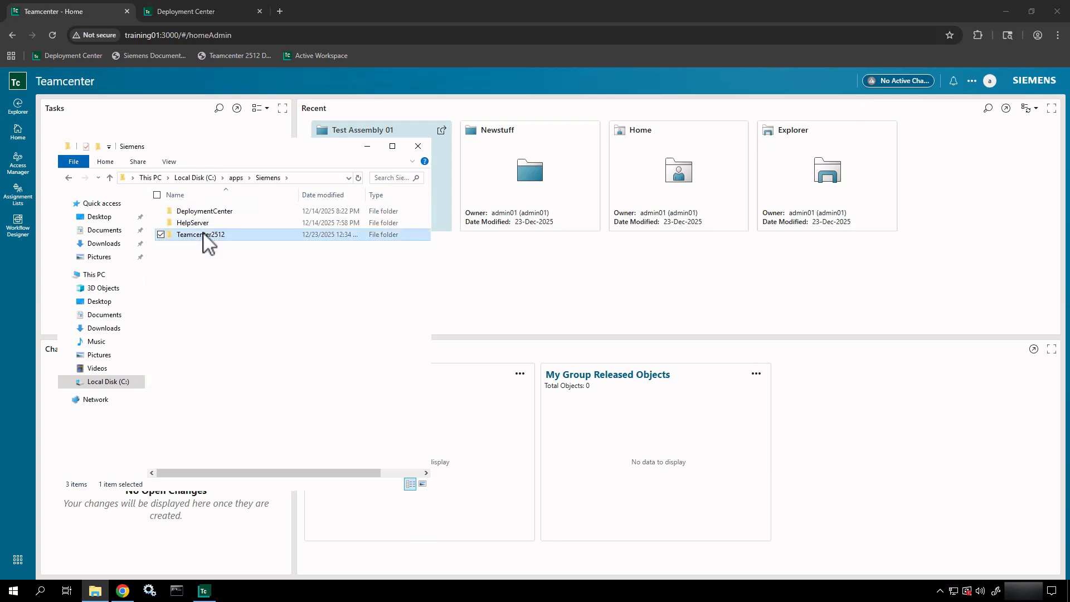
double_click(204, 214)
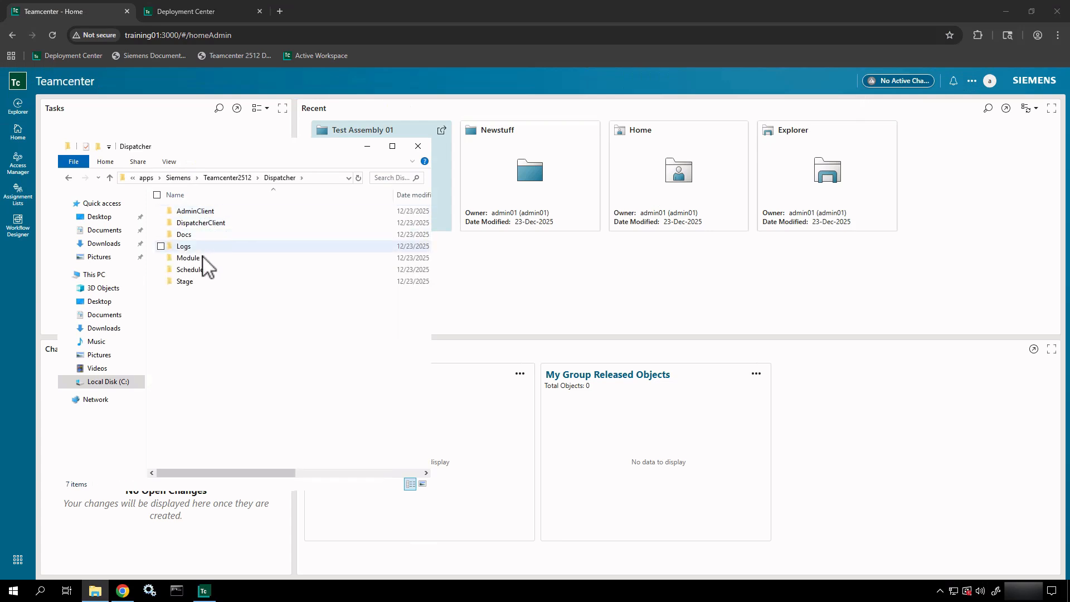
double_click(185, 282)
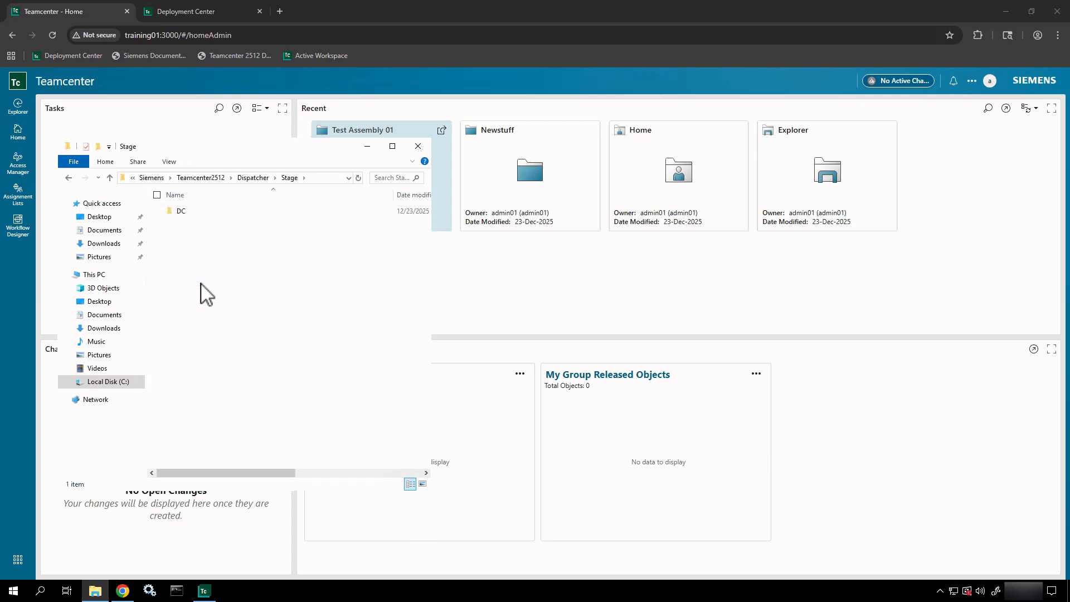
double_click(202, 215)
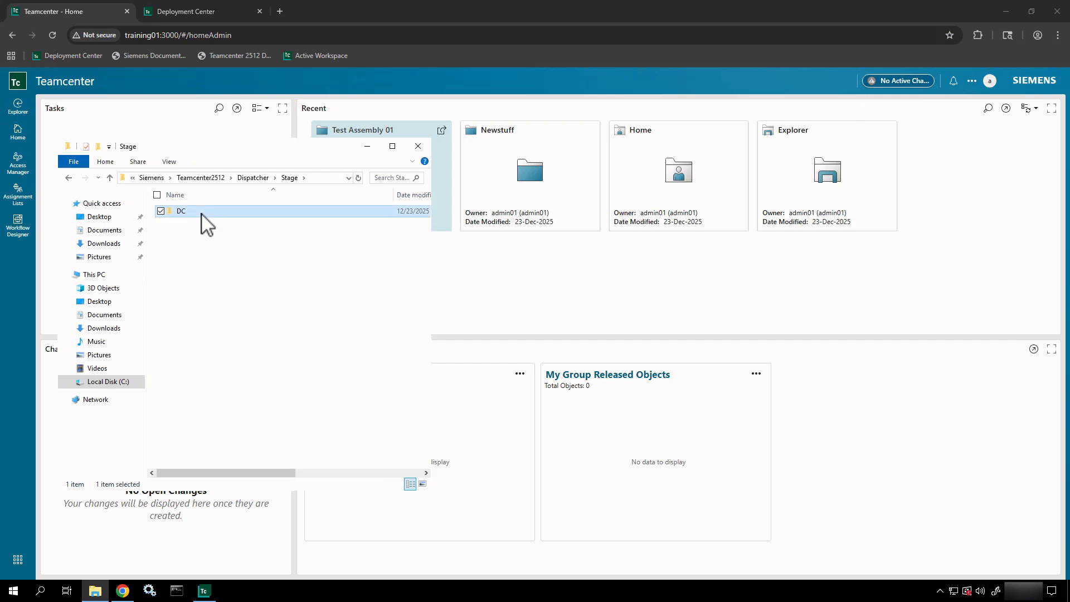
- Open the U894xx267c6949e8ea597x task folder and then its result folder
left_click(204, 215)
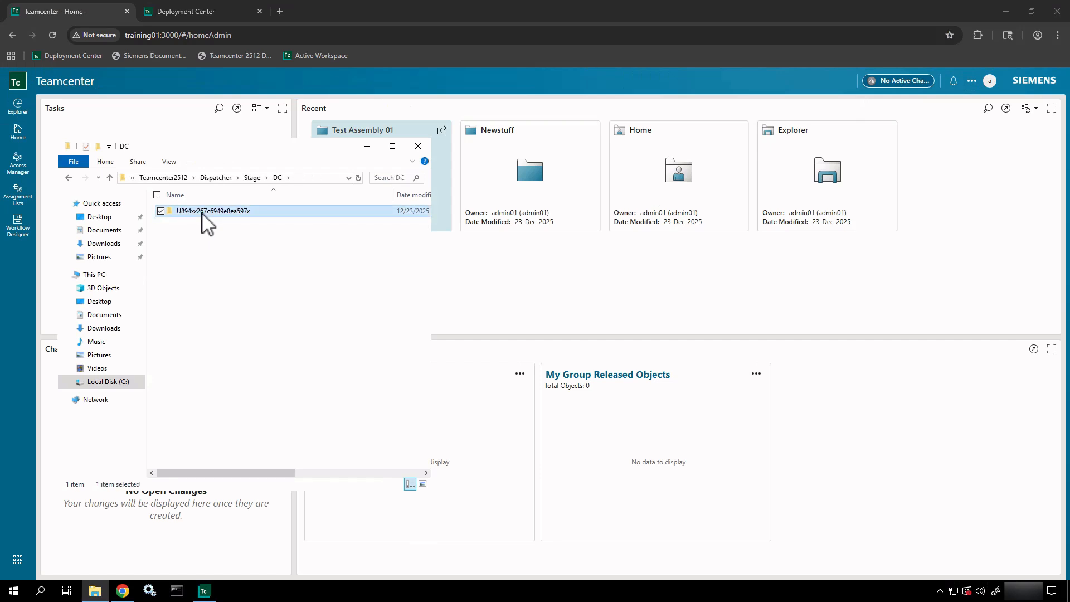
left_click_drag(212, 220, 222, 268)
key("Escape")
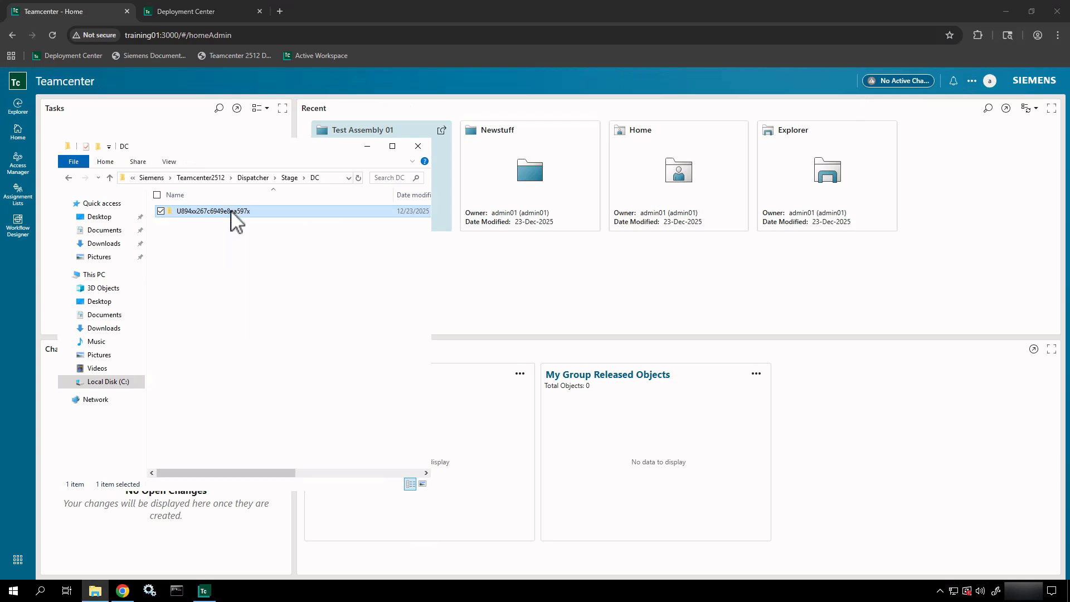
double_click(231, 212)
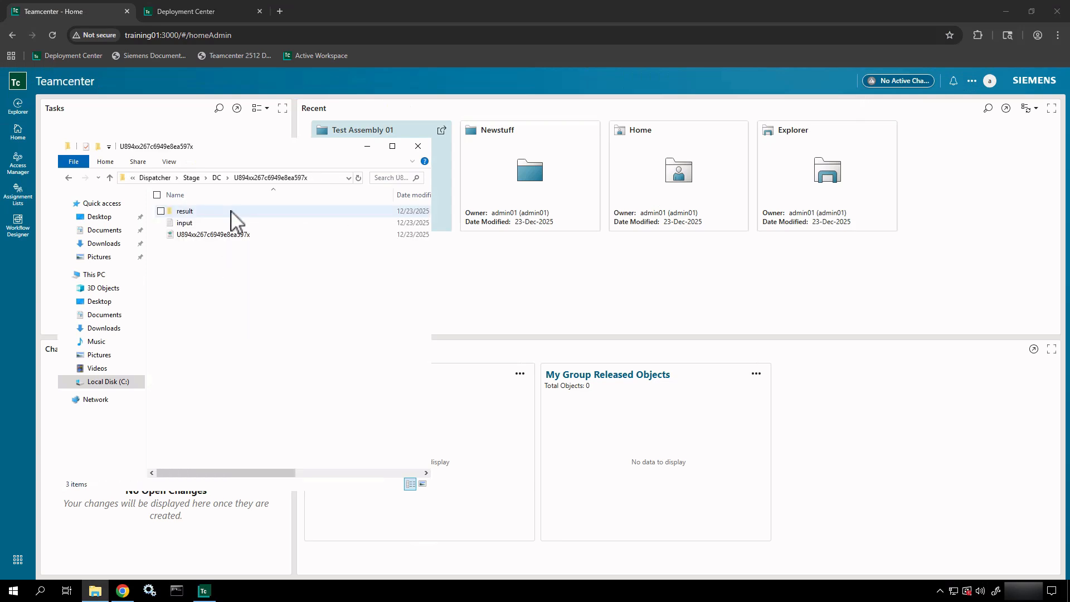
left_click(202, 212)
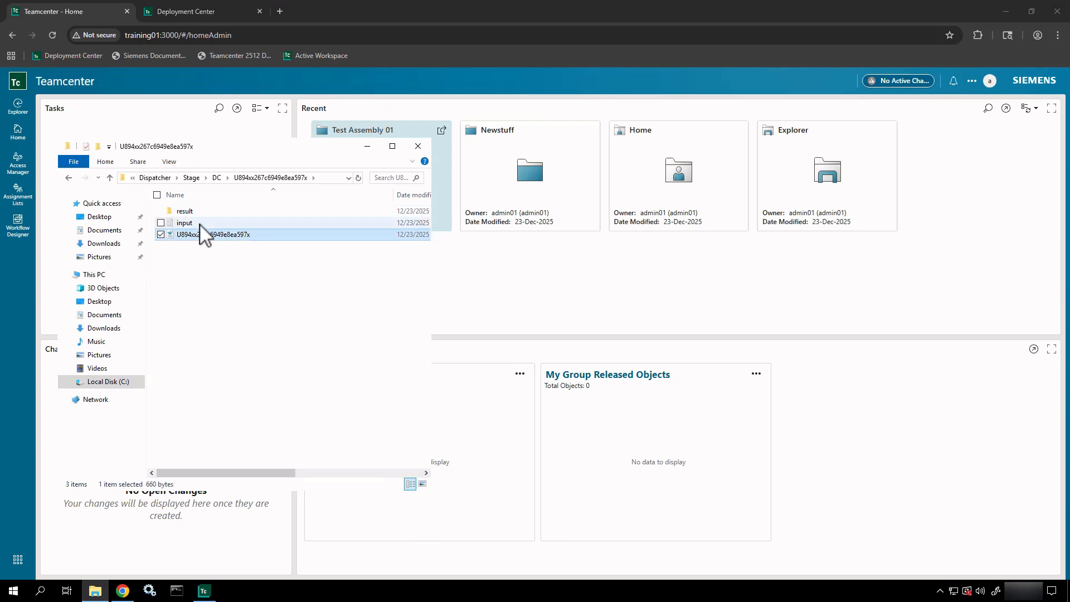
left_click(201, 222)
double_click(202, 211)
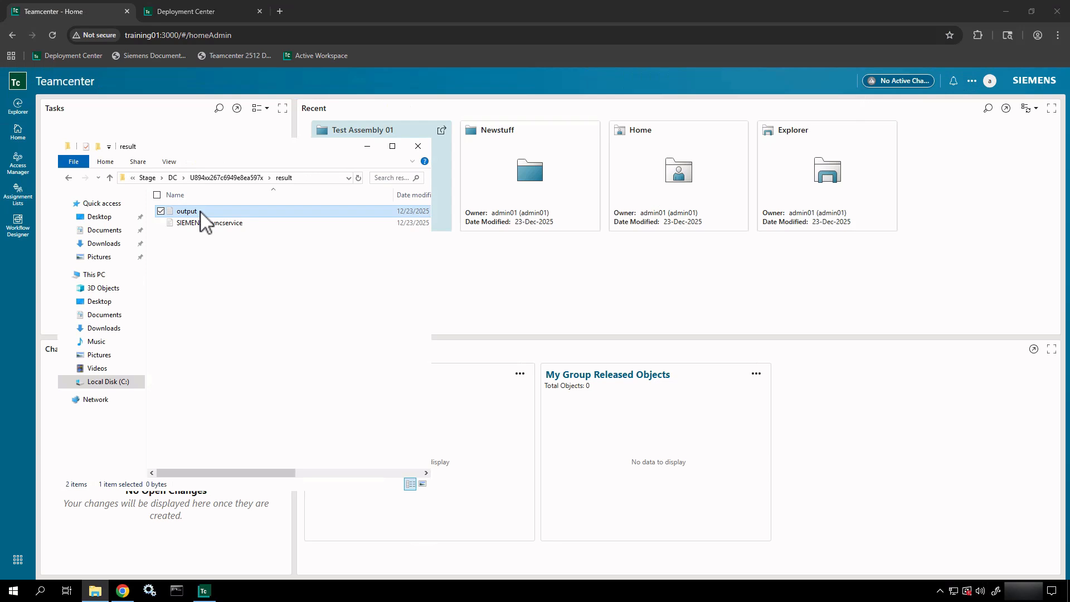
right_click(202, 214)
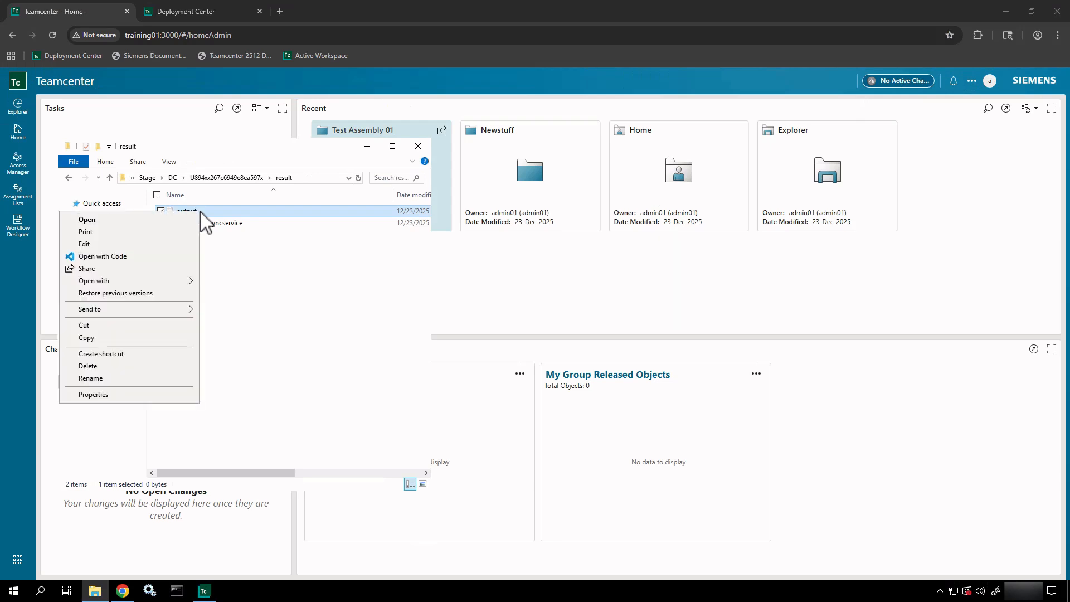
left_click(137, 257)
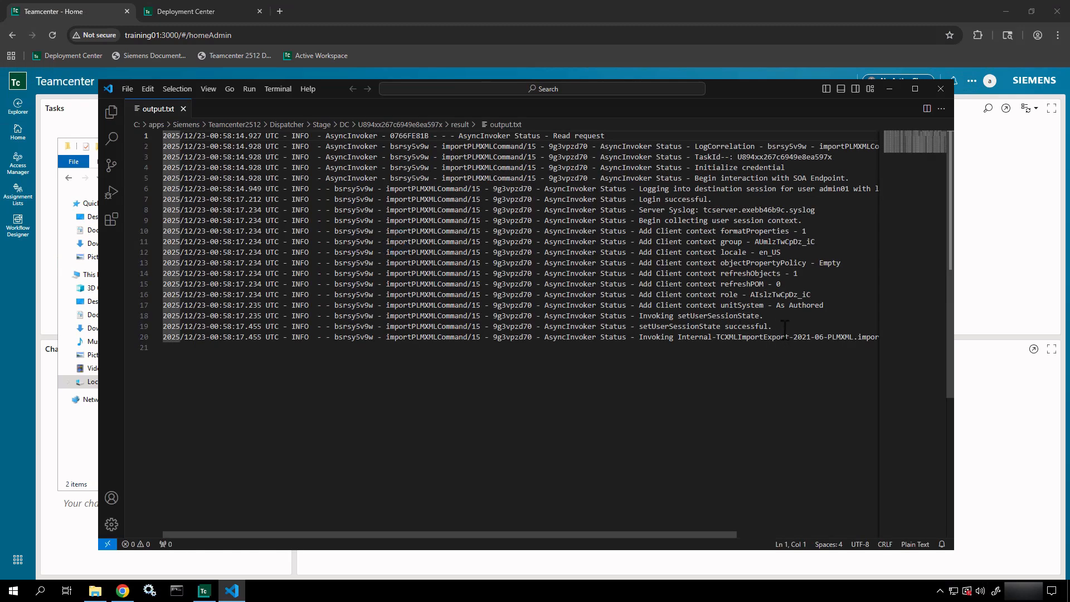
left_click_drag(784, 328, 617, 327)
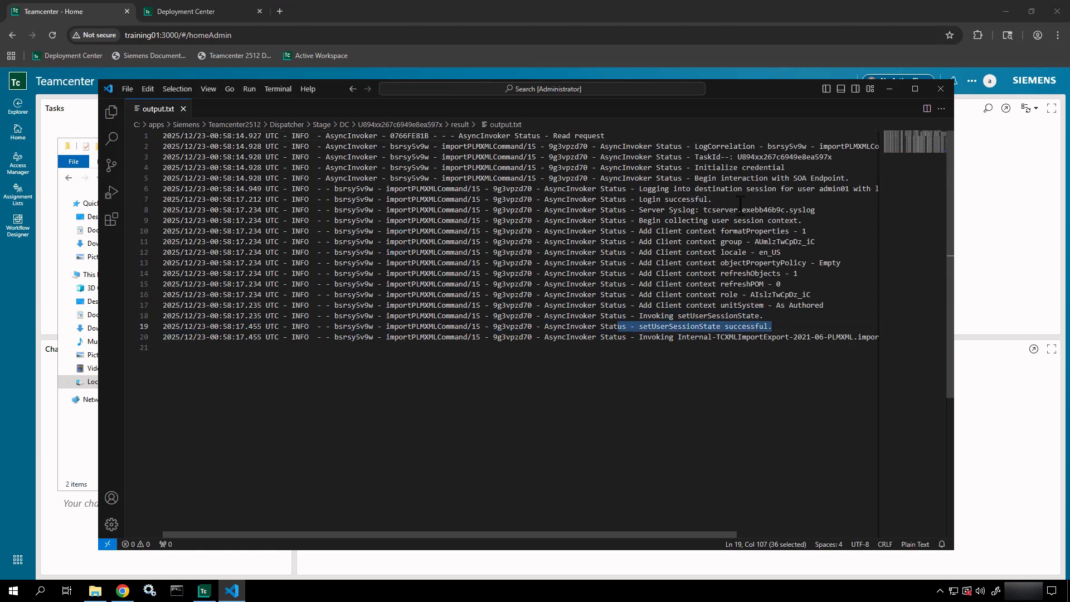
scroll(717, 296, "right", 4)
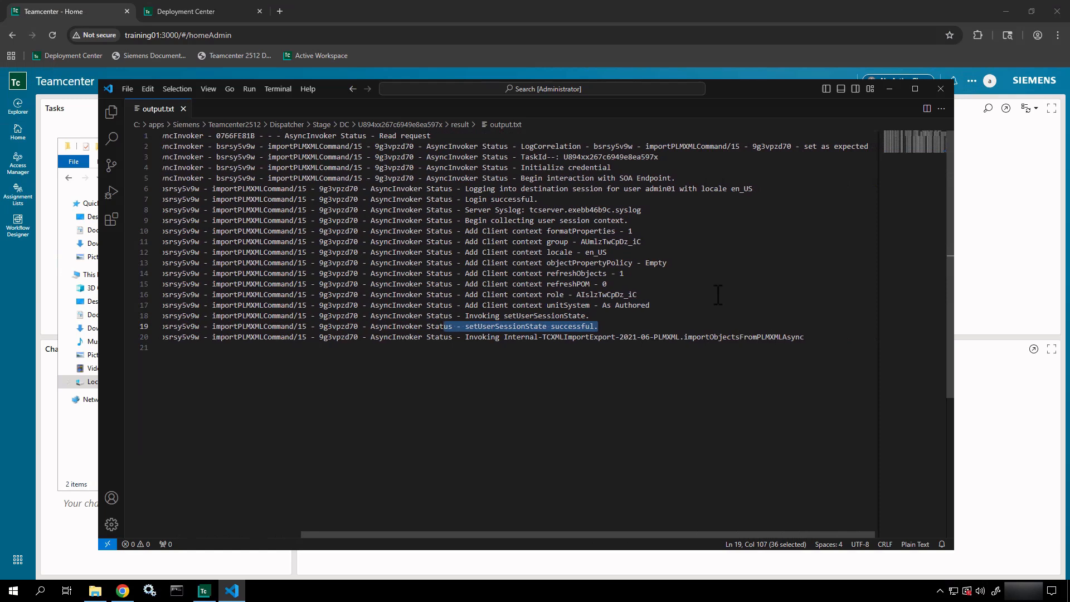
left_click(939, 89)
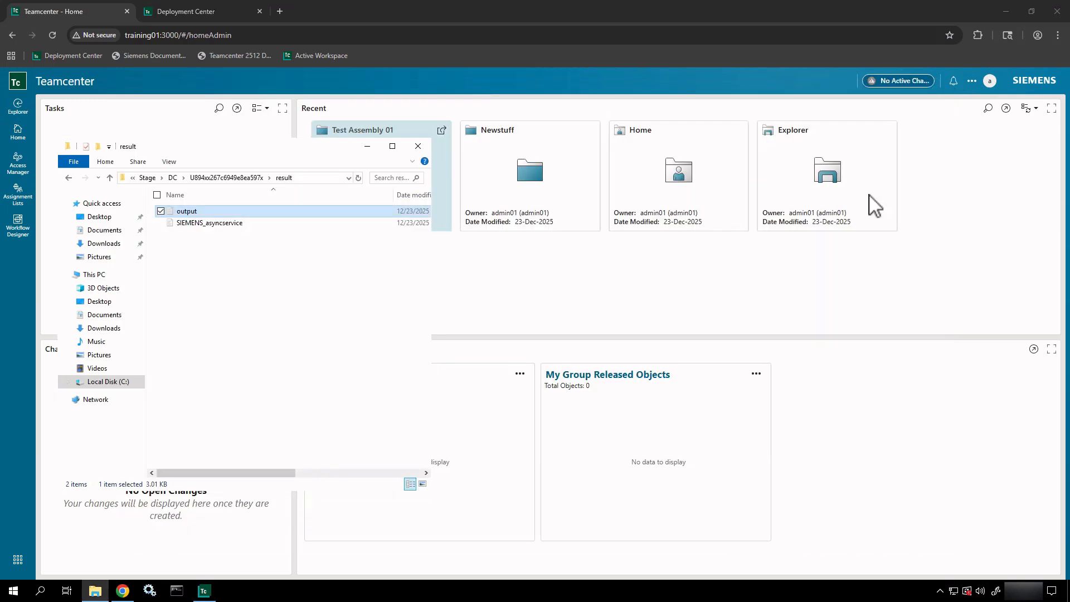
left_click(235, 223)
right_click(234, 226)
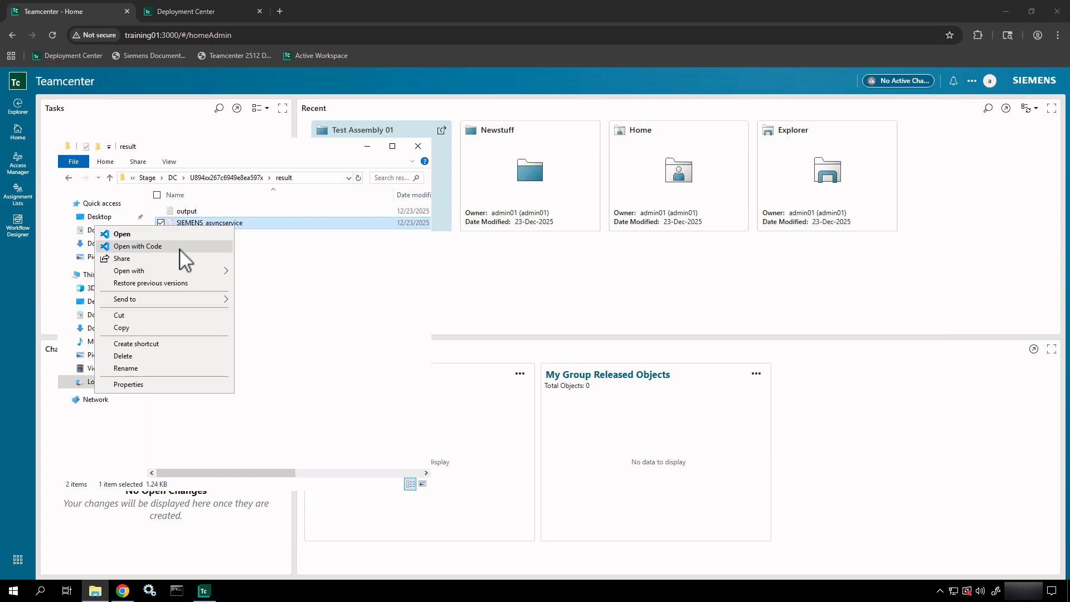
left_click(179, 247)
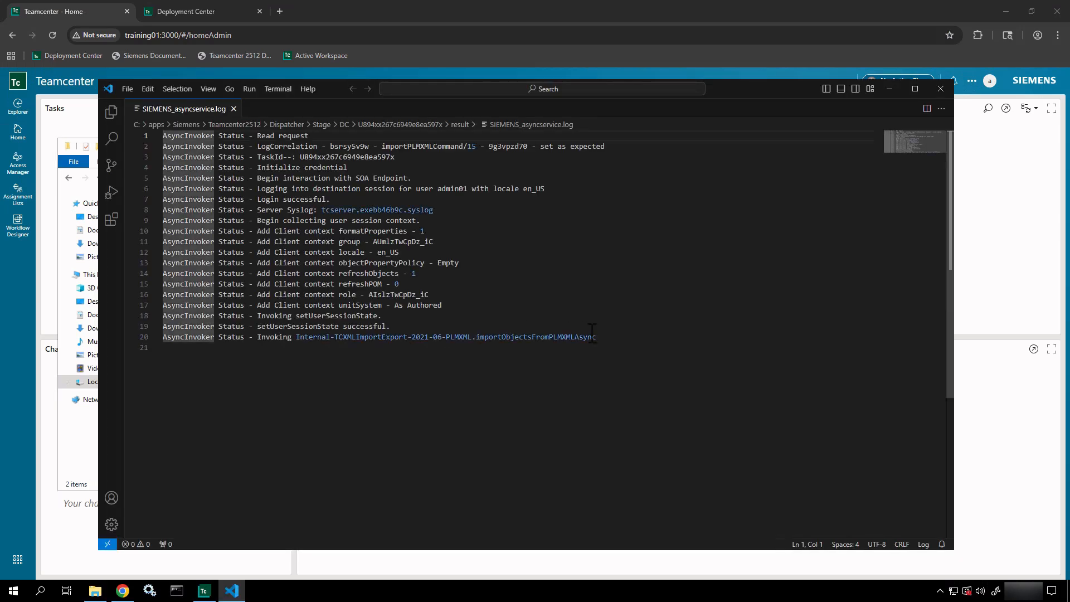
left_click_drag(608, 335, 193, 168)
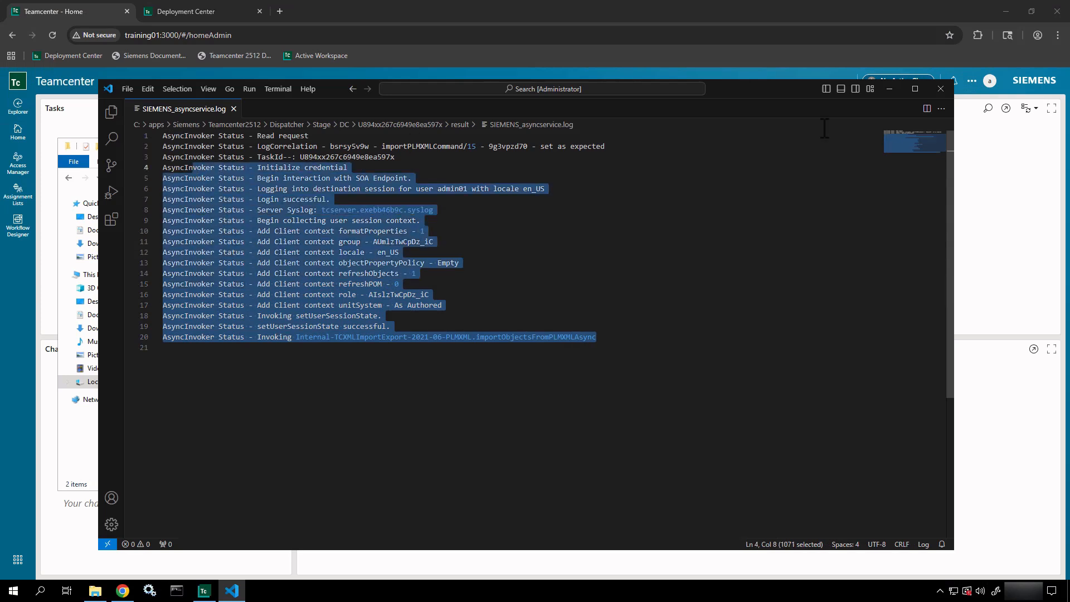
left_click(941, 88)
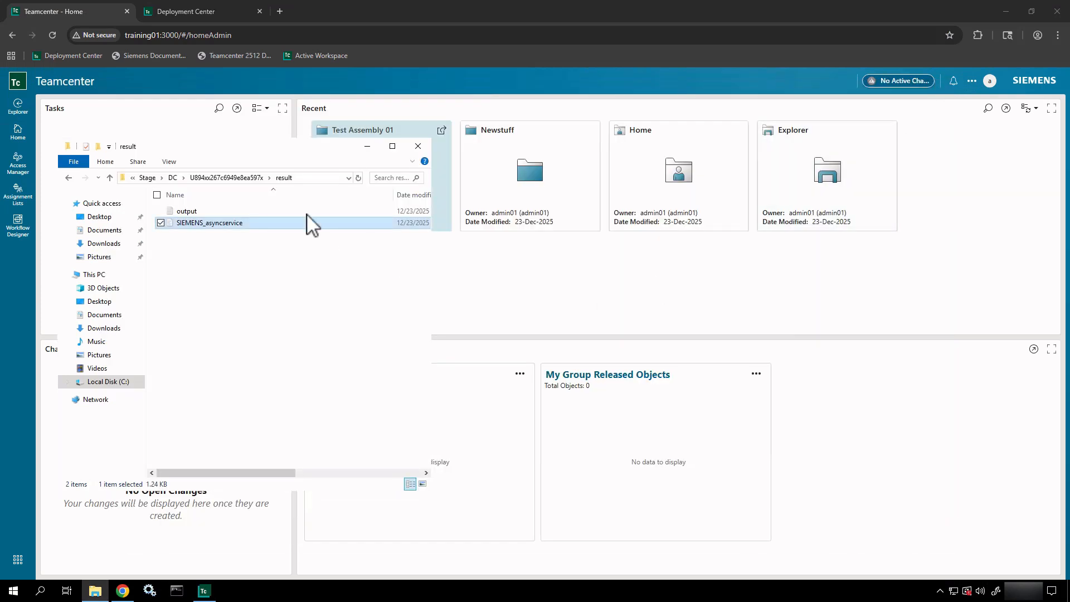
- Go up through DC and Stage to Dispatcher, then check Teamcenter notifications in Chrome
left_click(172, 177)
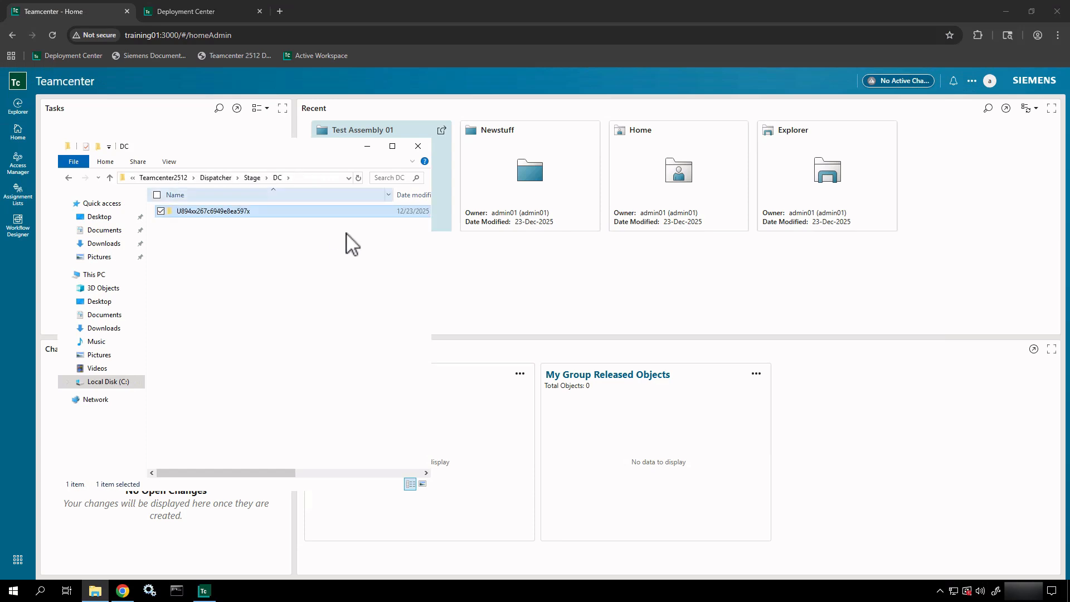
left_click(253, 177)
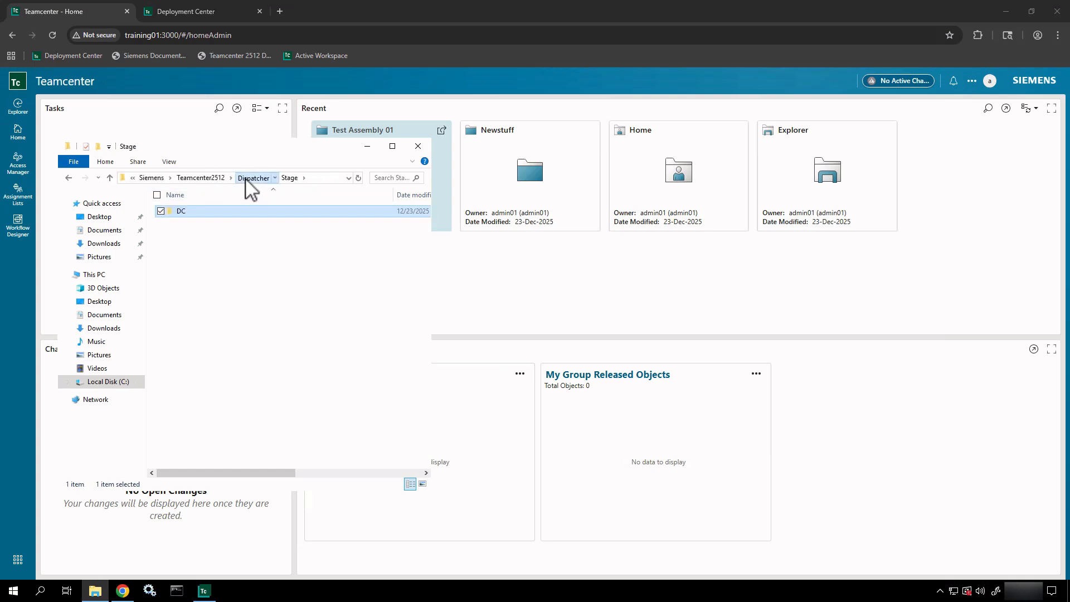
left_click(252, 177)
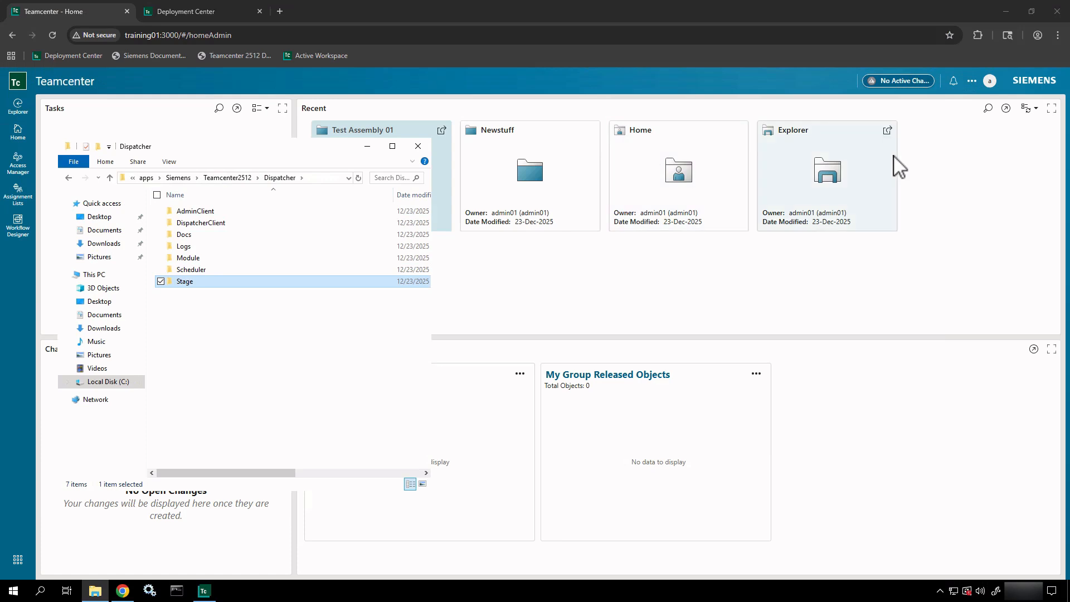
left_click(942, 78)
left_click(953, 81)
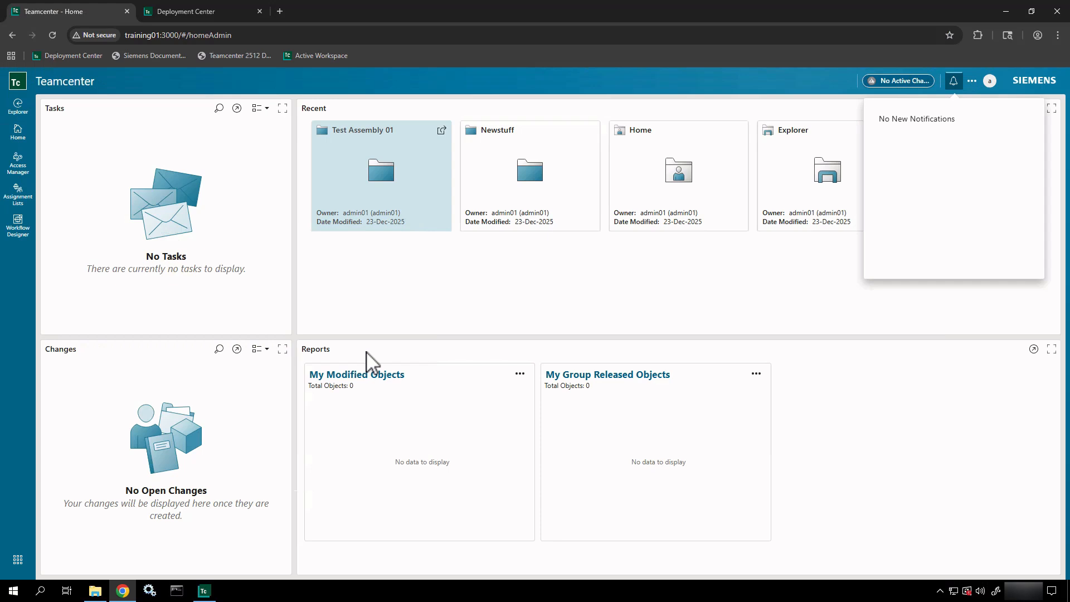
- Restore and reposition the rich client, open the Home folder, and widen the window leftward
left_click(205, 592)
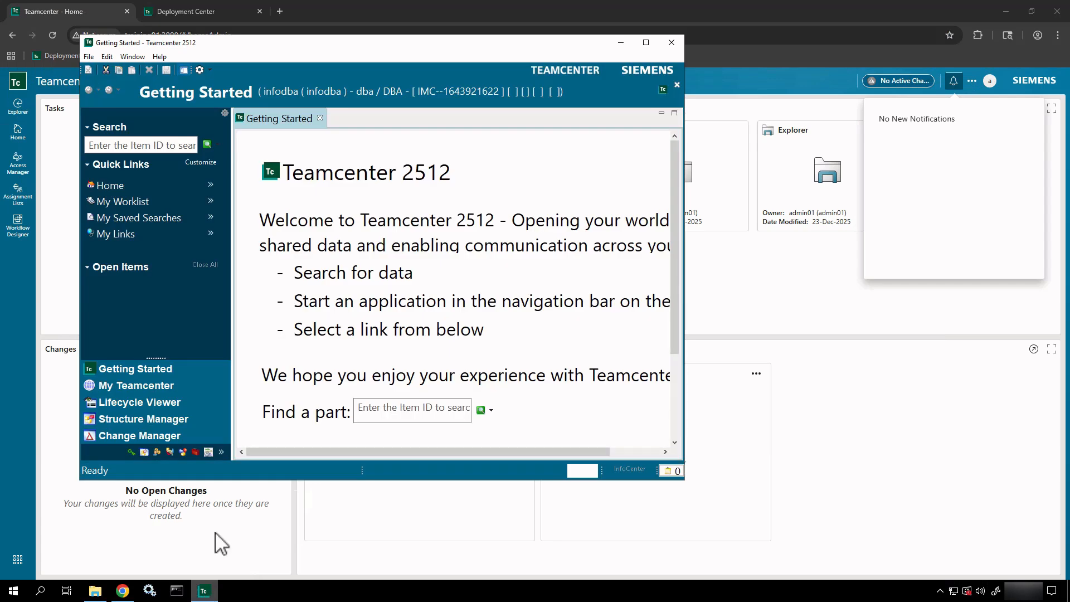
left_click_drag(419, 45, 697, 115)
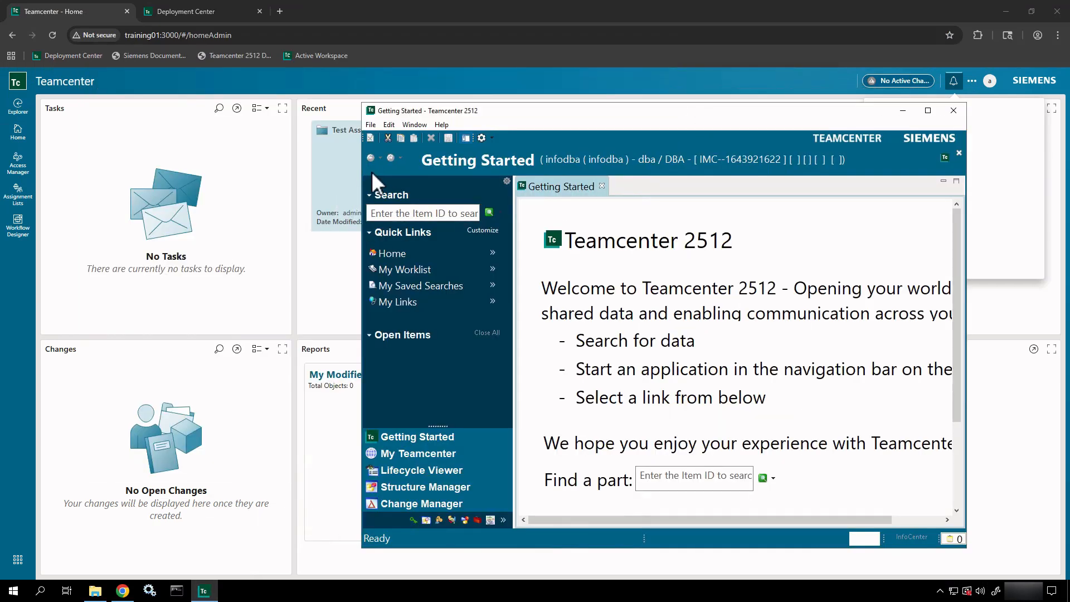
left_click(387, 254)
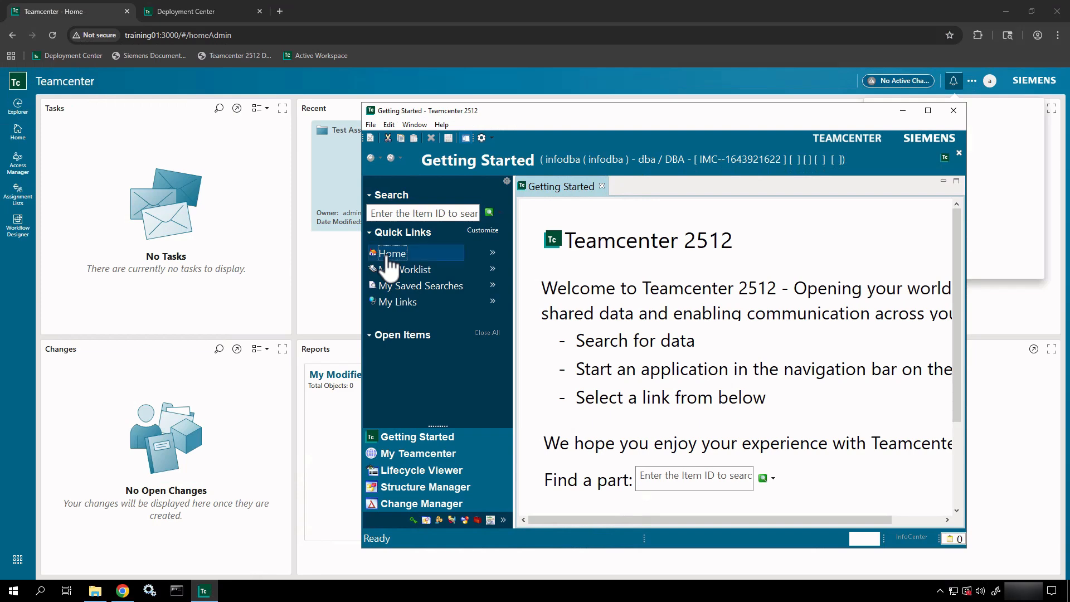
left_click_drag(360, 169, 233, 169)
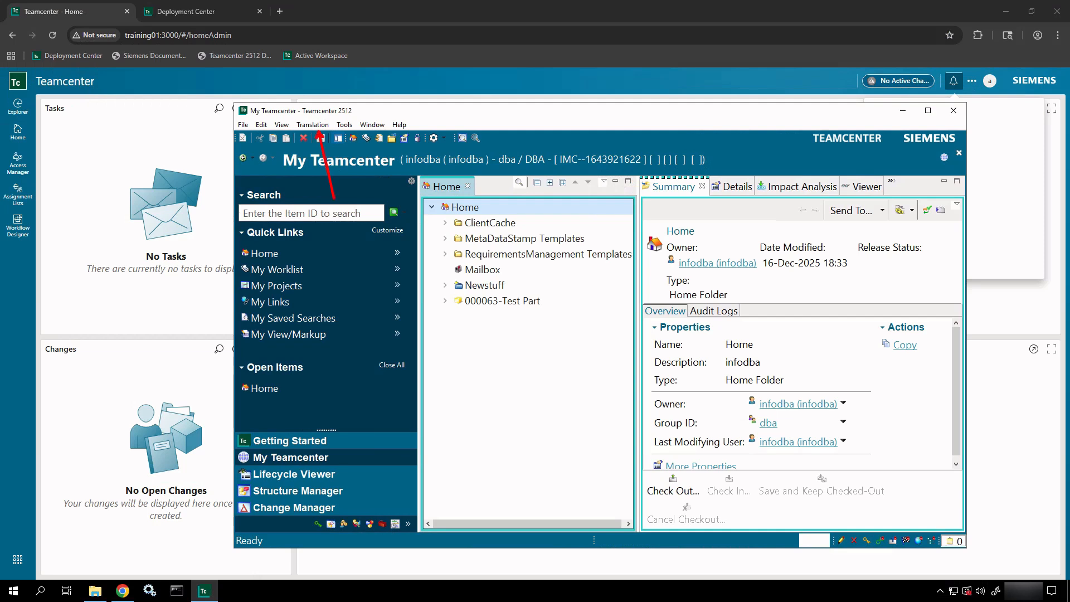
- Open Translation > Administrator Console - ALL and dismiss its dispatcher preferences error
left_click(319, 123)
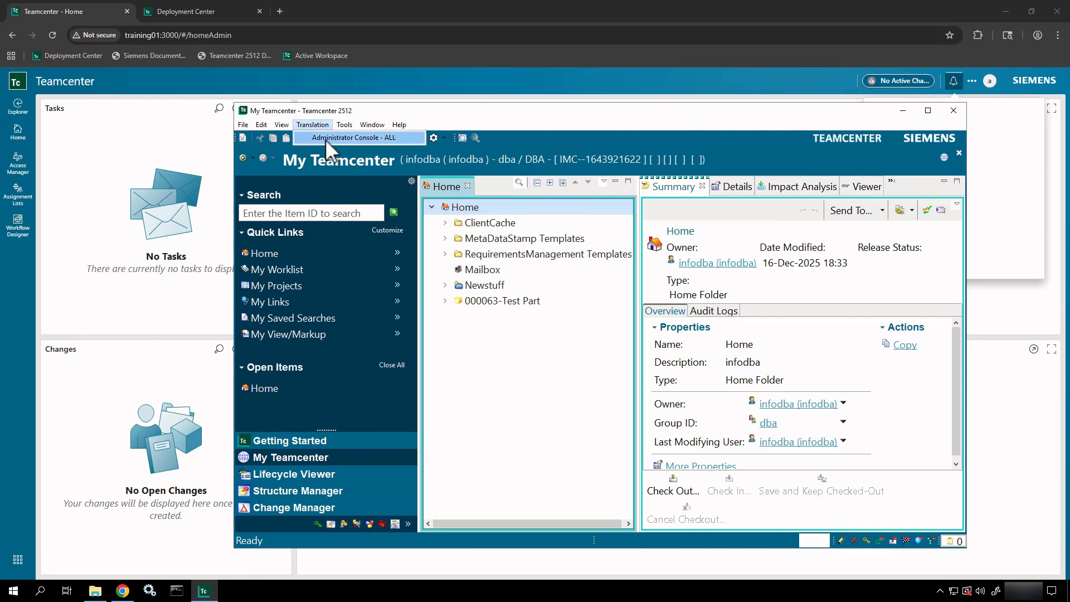
left_click(325, 139)
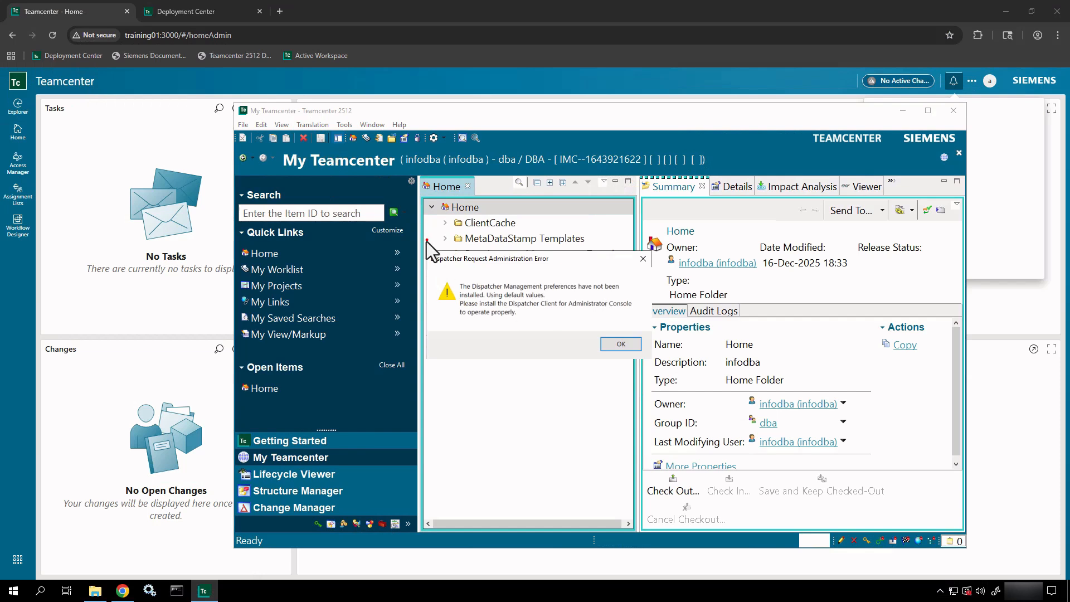
mouse_move(425, 242)
left_mouse_down()
mouse_move(633, 358)
mouse_move(717, 371)
left_mouse_up()
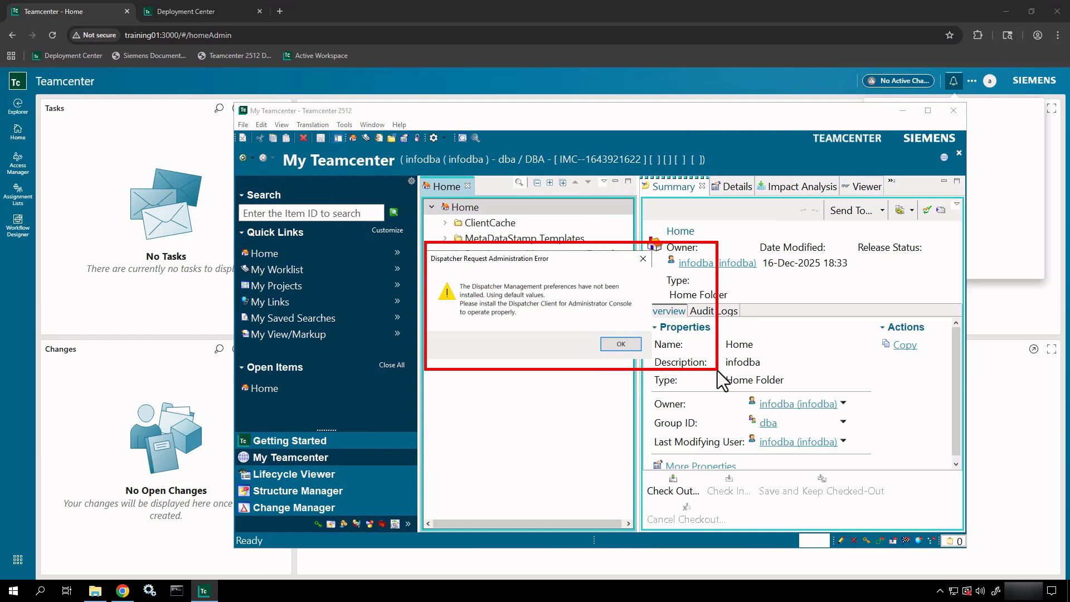
key("Escape")
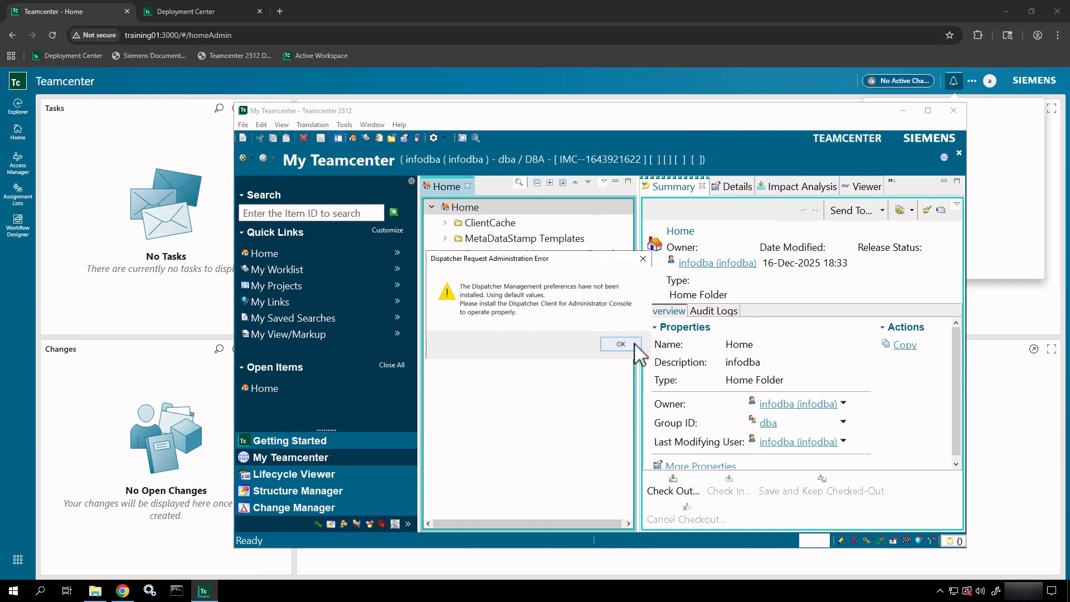
left_click(620, 344)
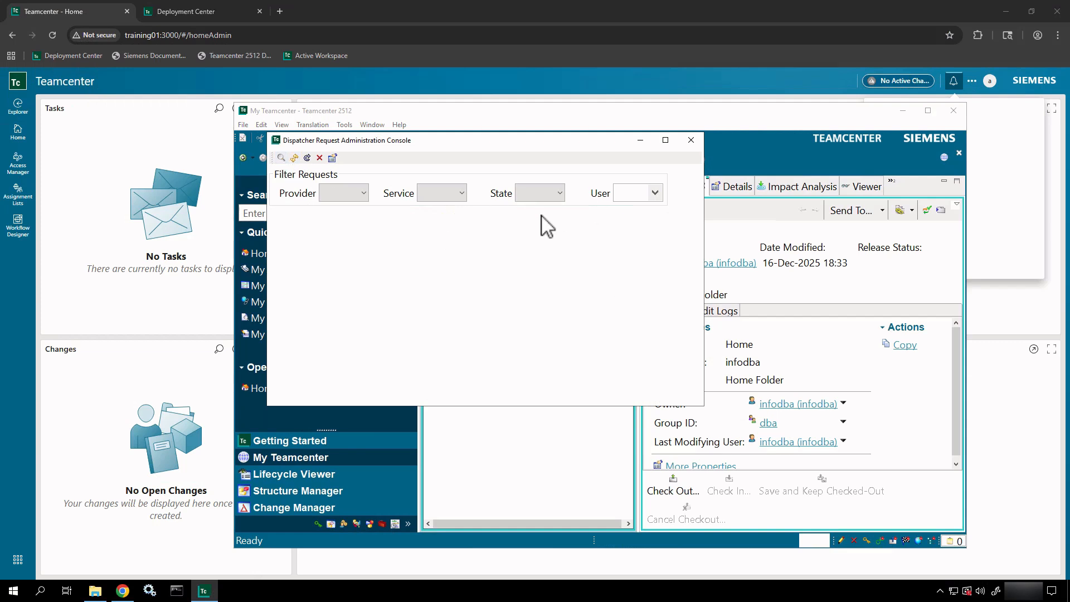
- Close the Dispatcher Request Administration Console and exit the Rich Client, confirming Yes
left_click(695, 142)
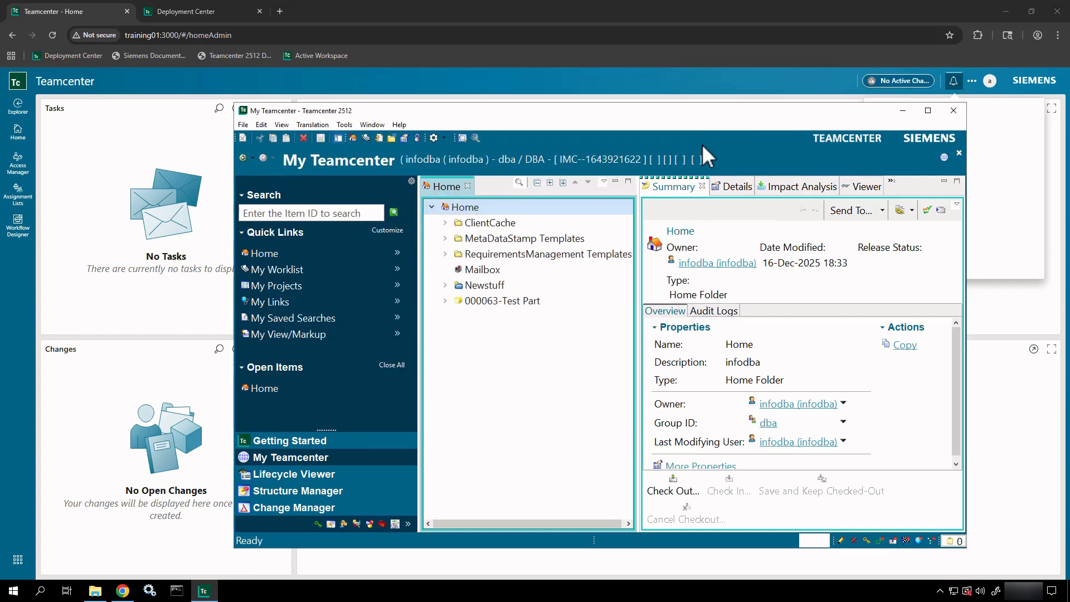
left_click(953, 110)
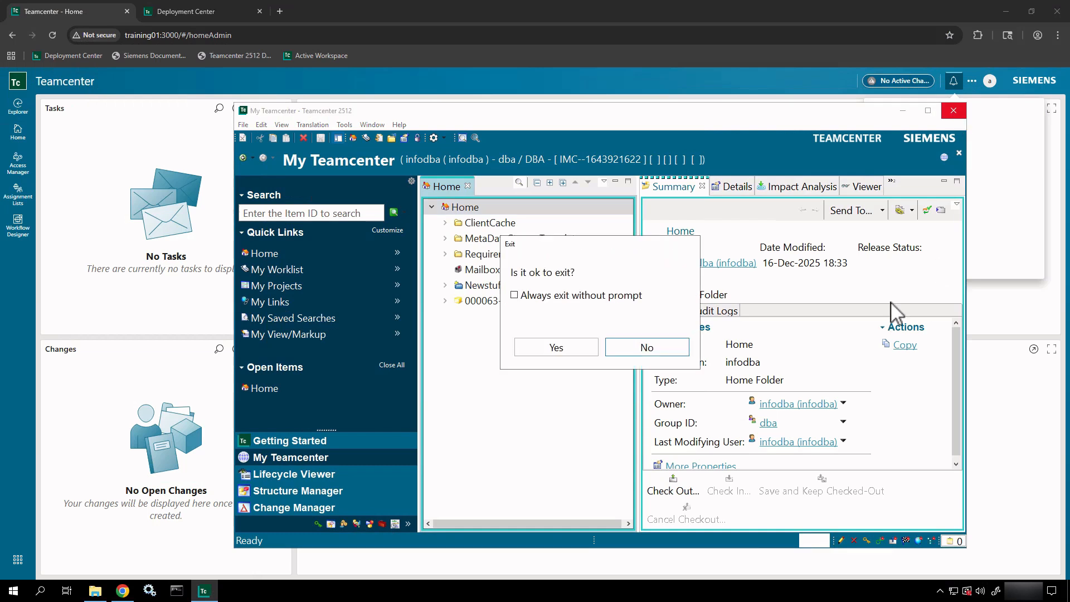
left_click(535, 356)
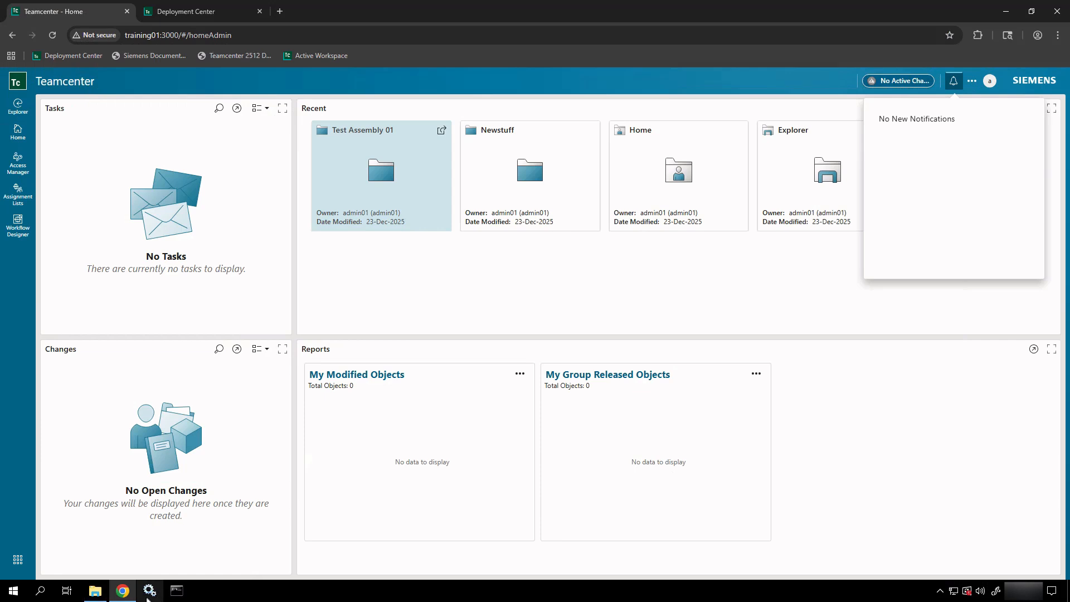
- Launch Teamcenter 2512 from the Start menu and log in with the account password
left_click(14, 591)
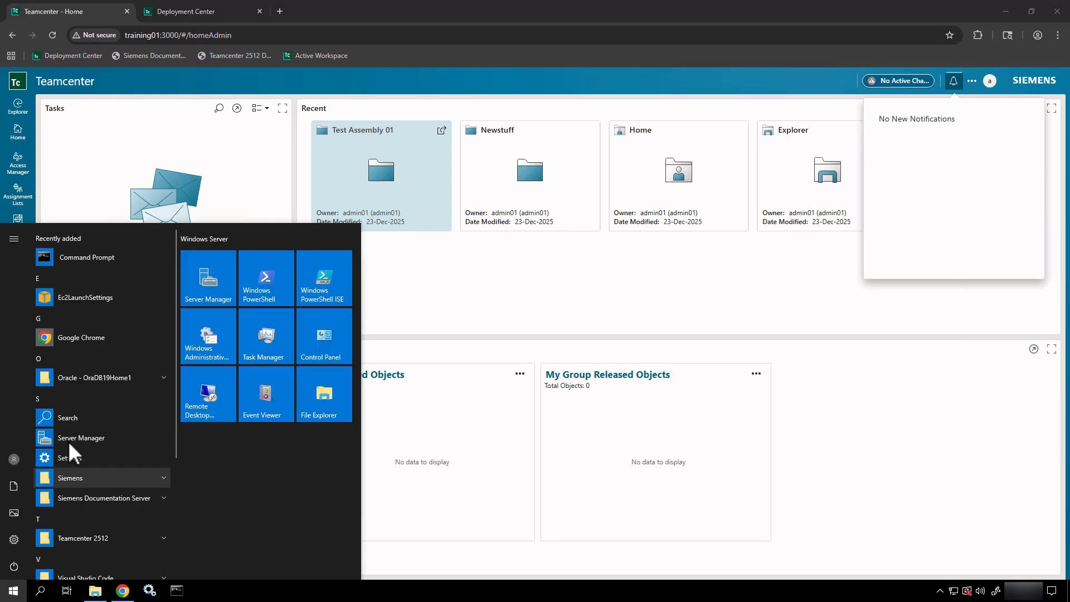
scroll(82, 413, "down", 3)
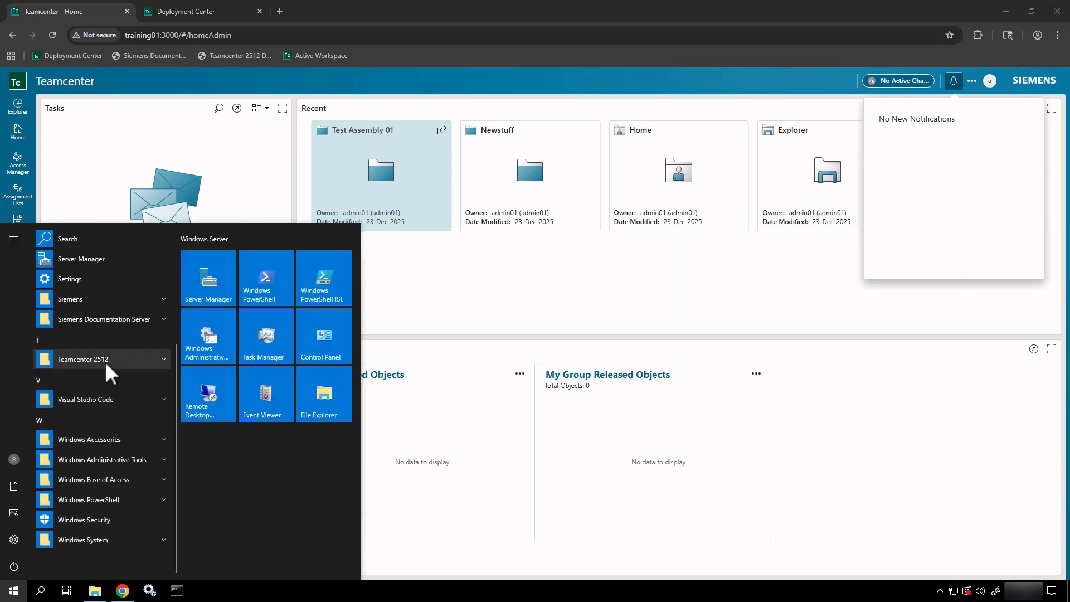
left_click(105, 361)
left_click(87, 399)
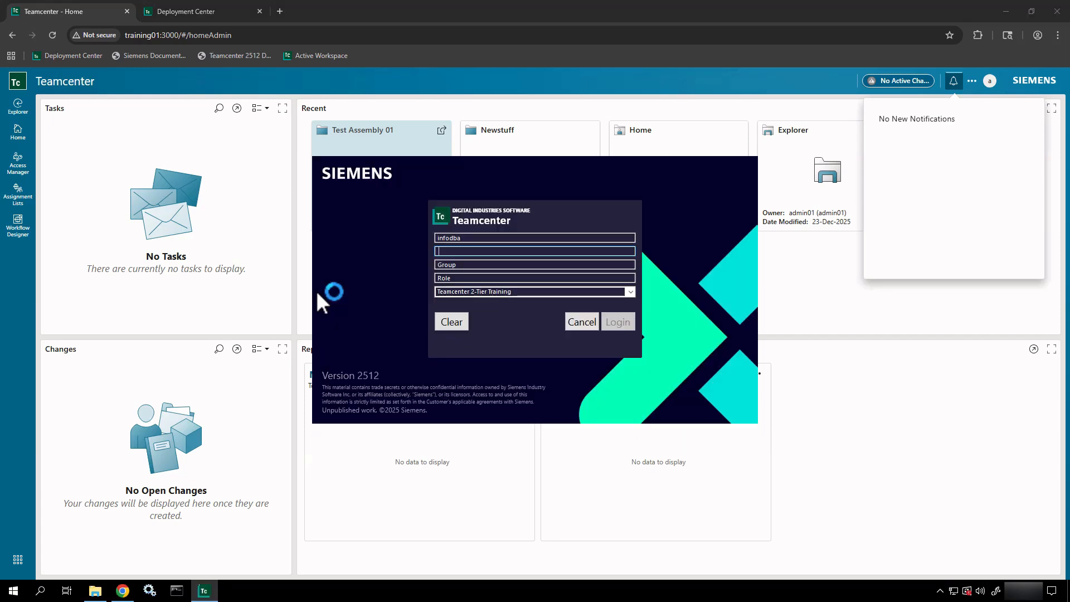
type("infodba")
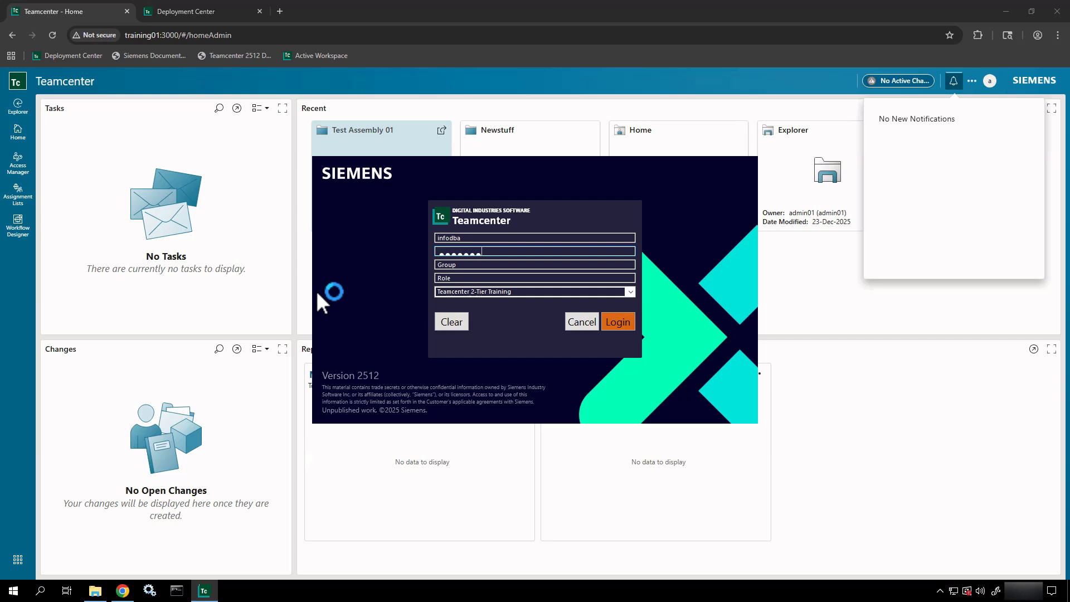
key("Return")
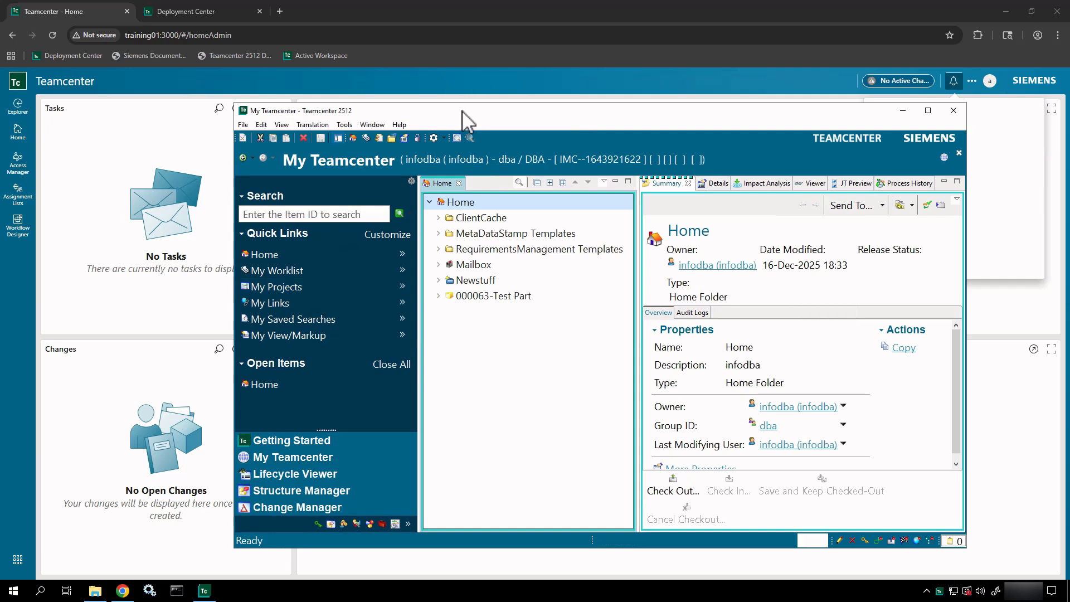
- Open Administrator Console - ALL and Refresh All to list the dispatcher requests
left_click(305, 125)
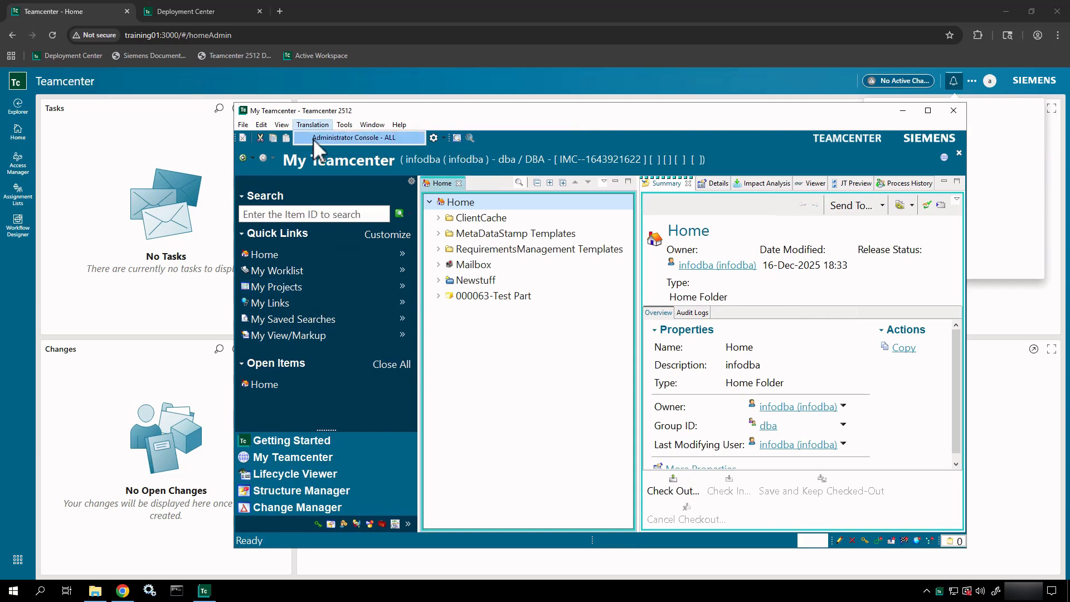
left_click(313, 138)
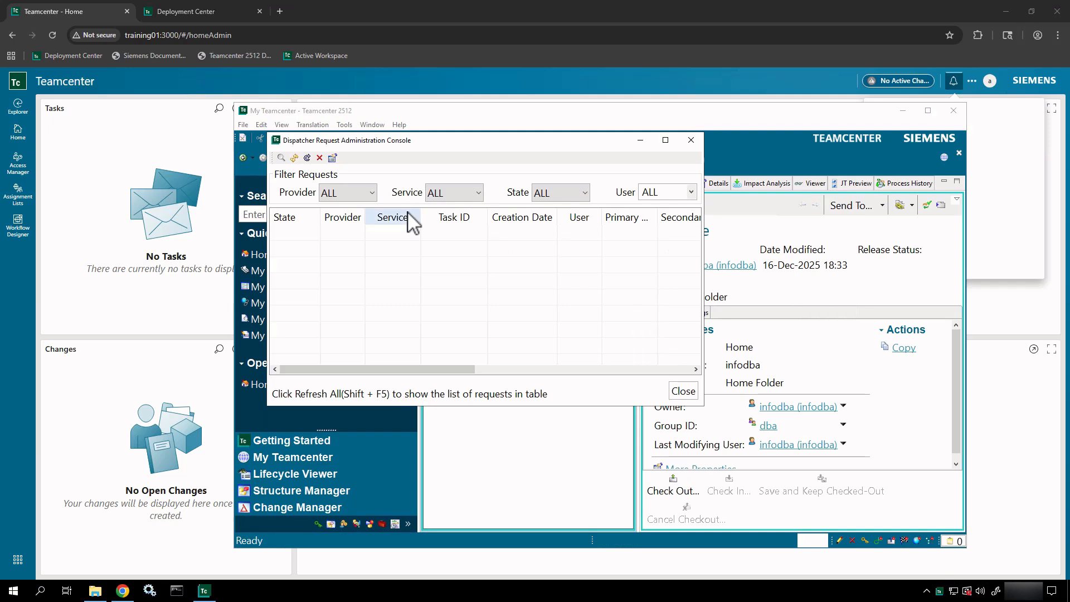
left_click(281, 158)
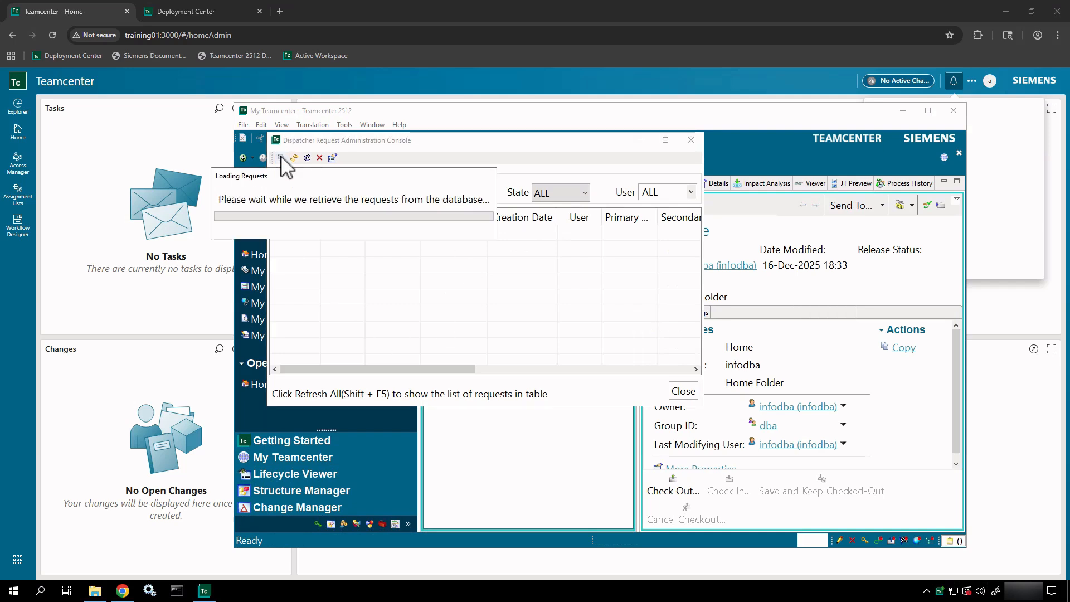
- Widen the console window and its State and Task ID columns to read the full Task ID
left_click_drag(400, 139, 514, 156)
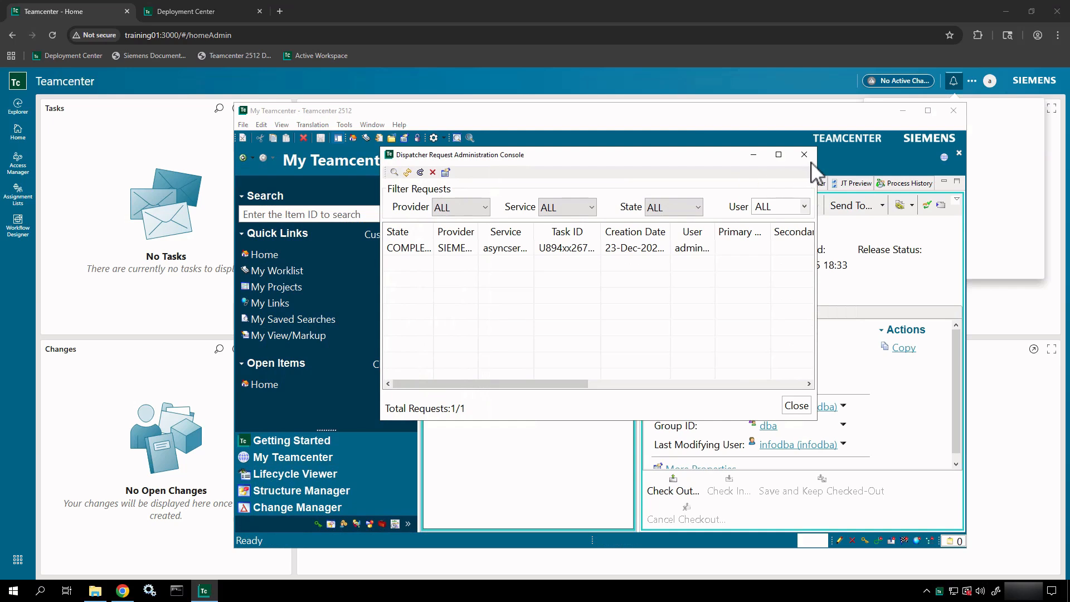
left_click_drag(816, 177, 1018, 202)
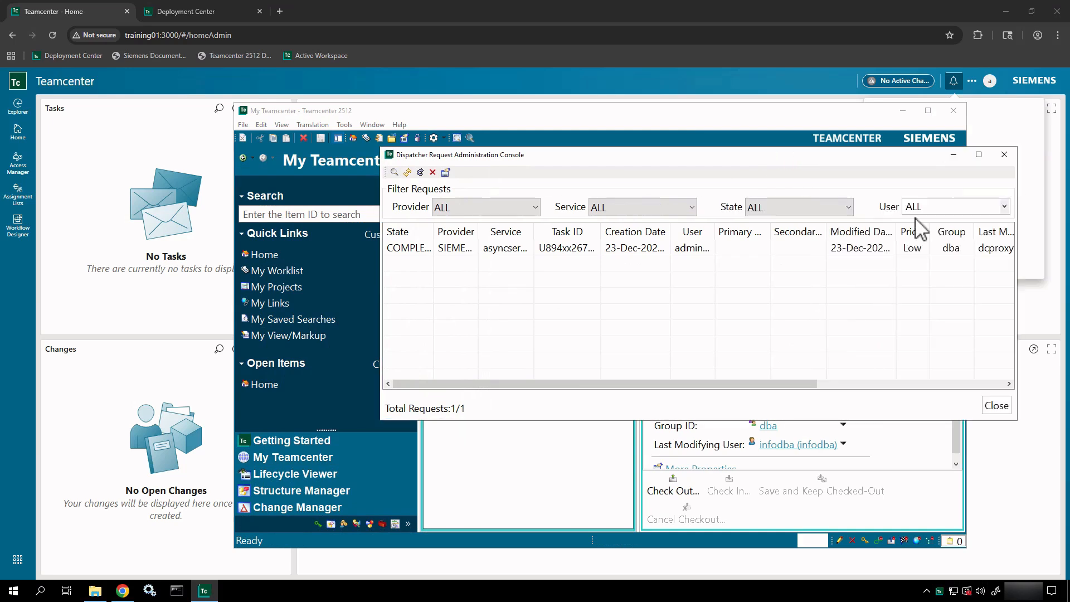
left_click_drag(434, 230, 532, 240)
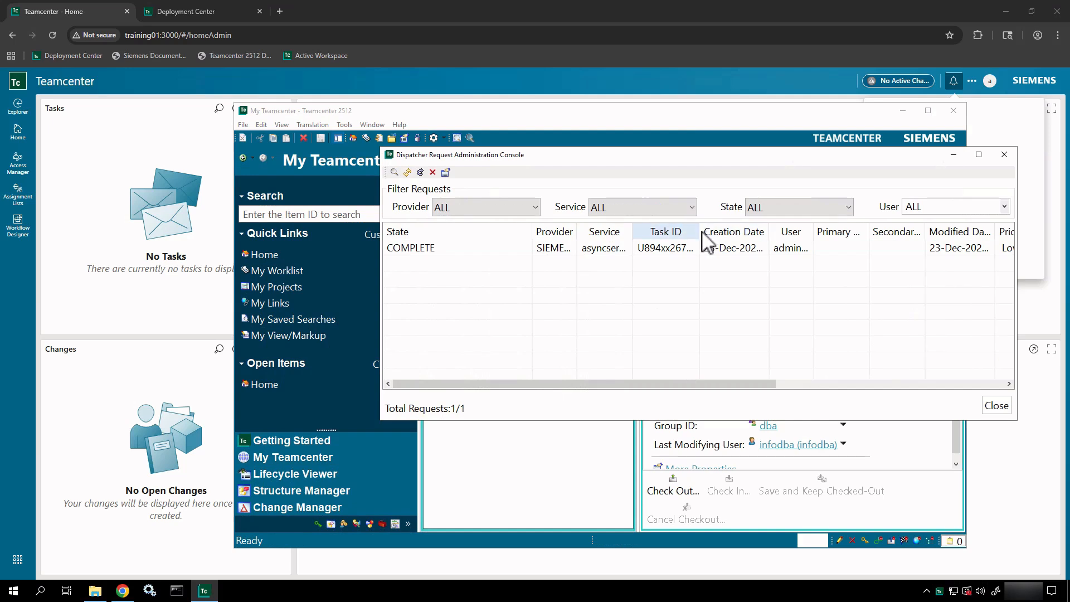
left_click_drag(702, 232, 803, 248)
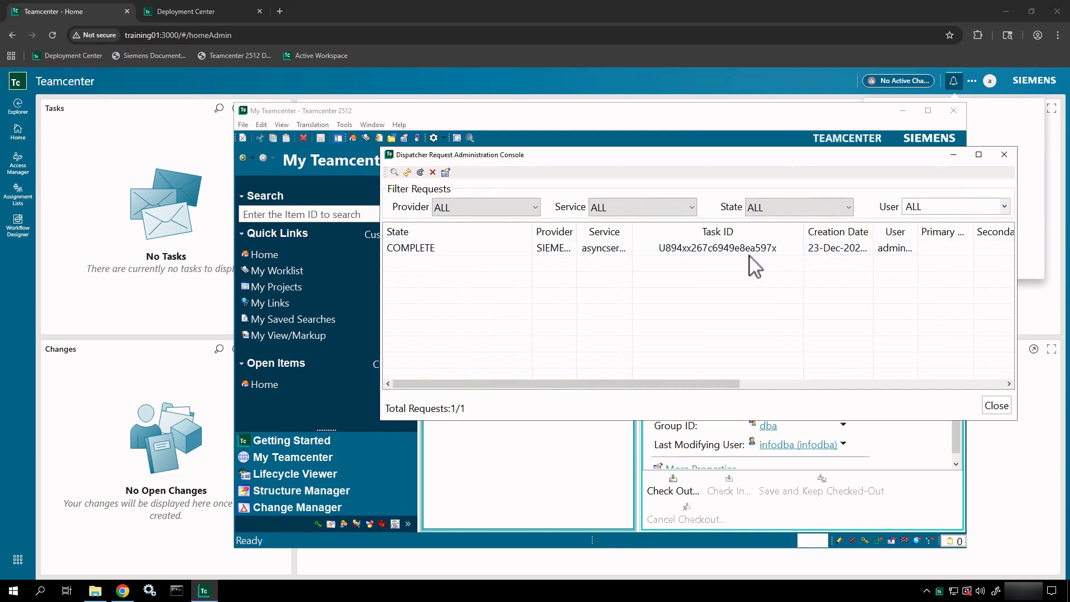
left_click(95, 590)
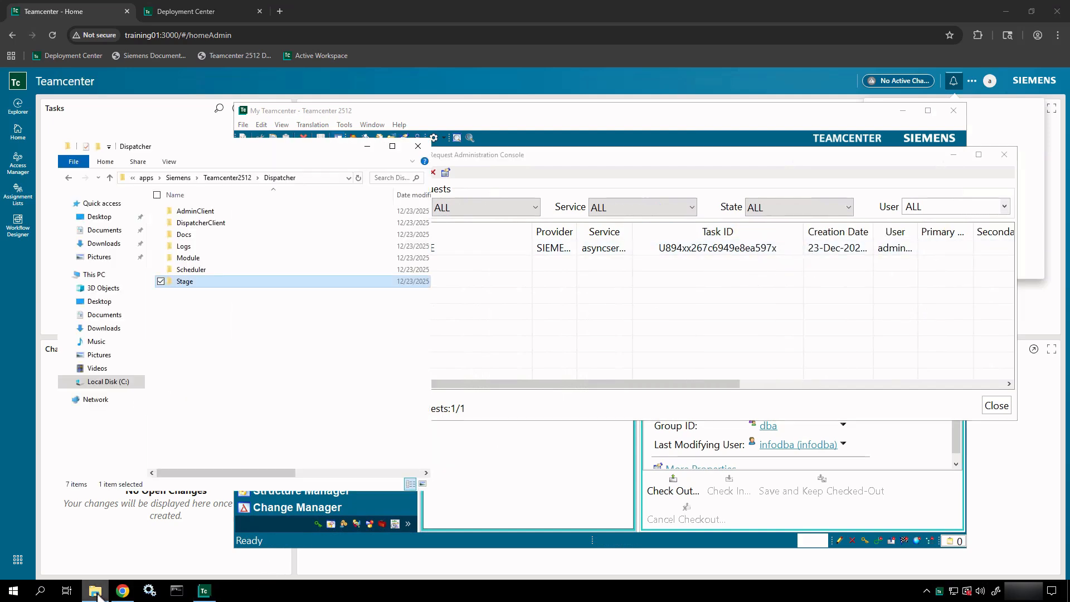
double_click(205, 277)
double_click(198, 212)
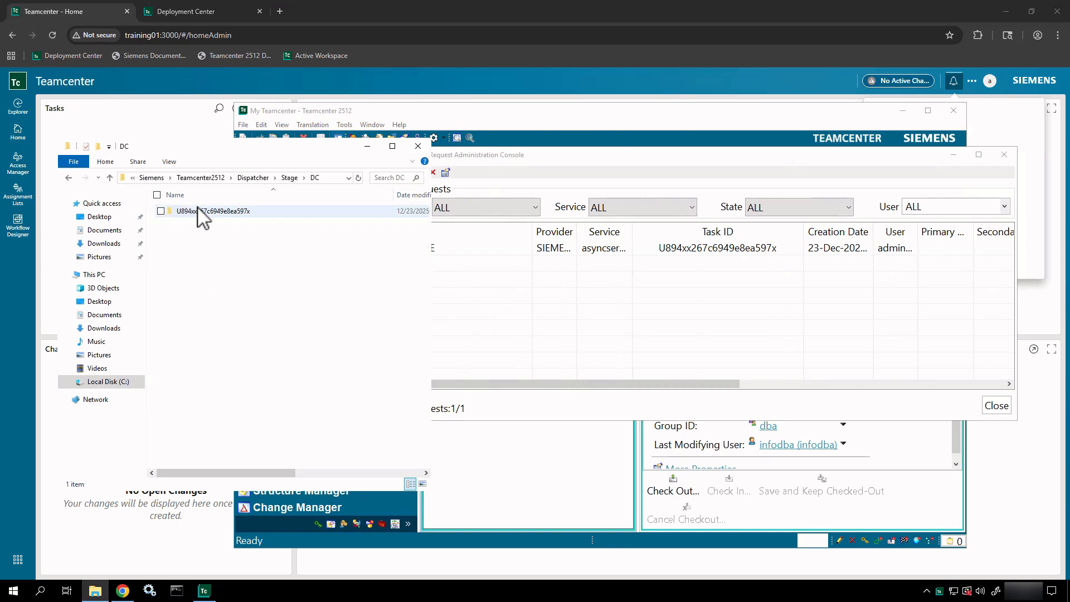
left_click(206, 214)
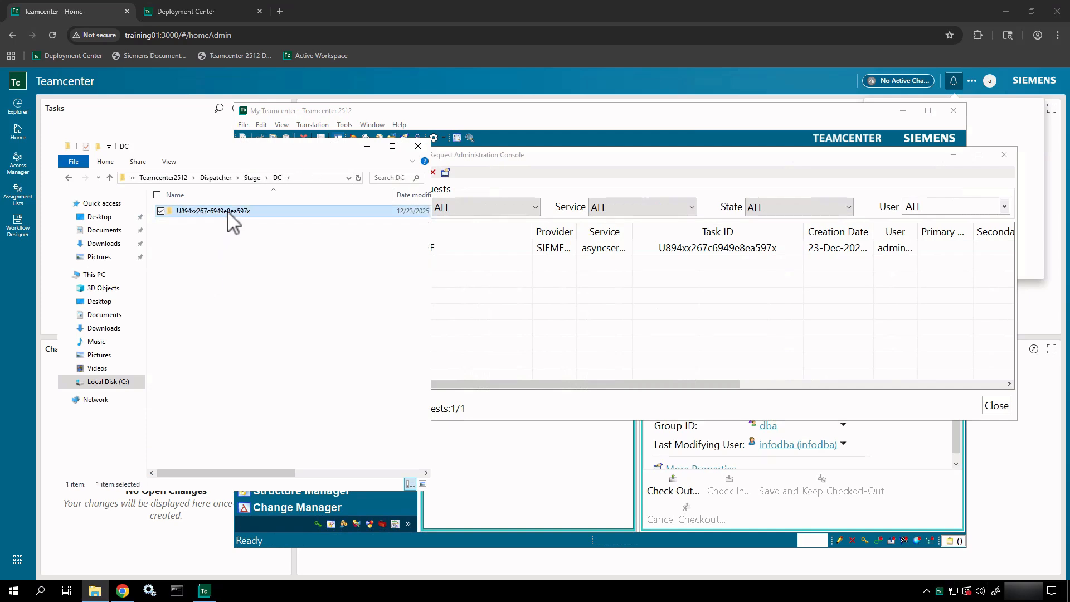
left_click_drag(227, 212, 293, 272)
left_click_drag(703, 252, 674, 313)
key("Escape")
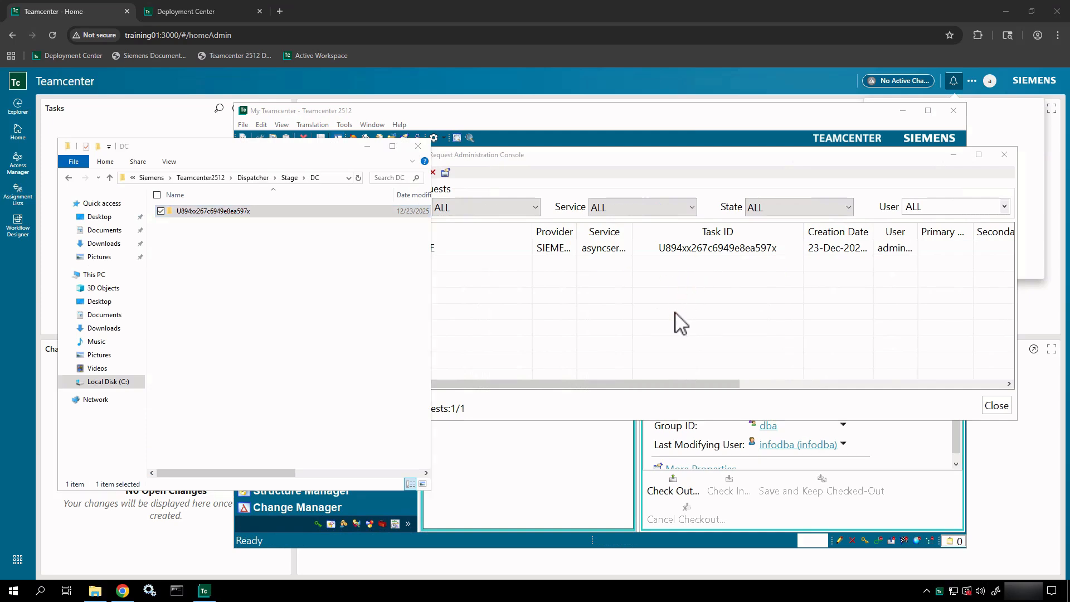
left_click(417, 146)
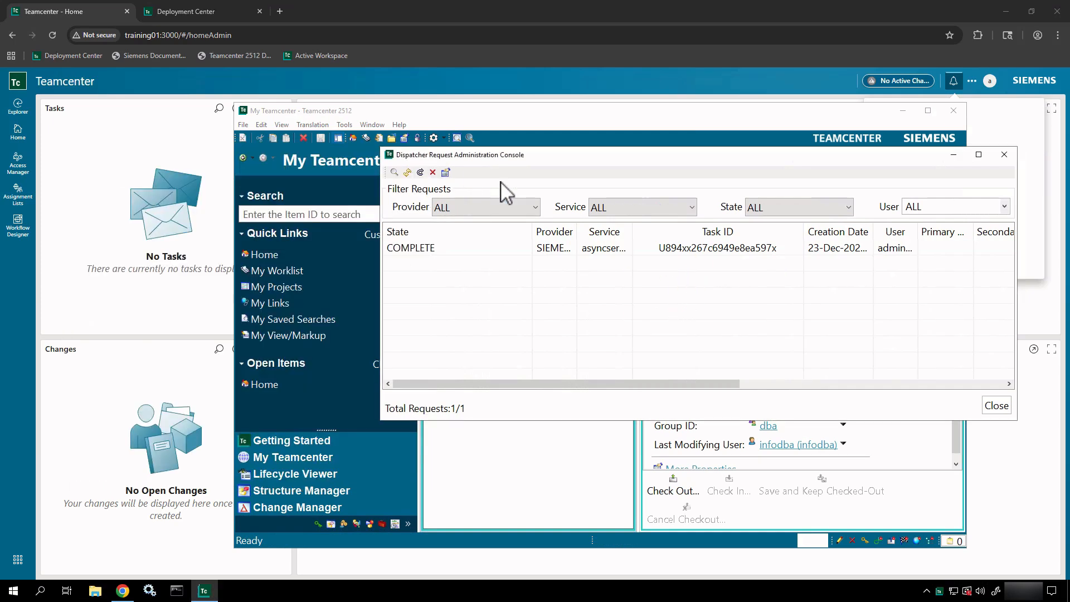
left_click(489, 251)
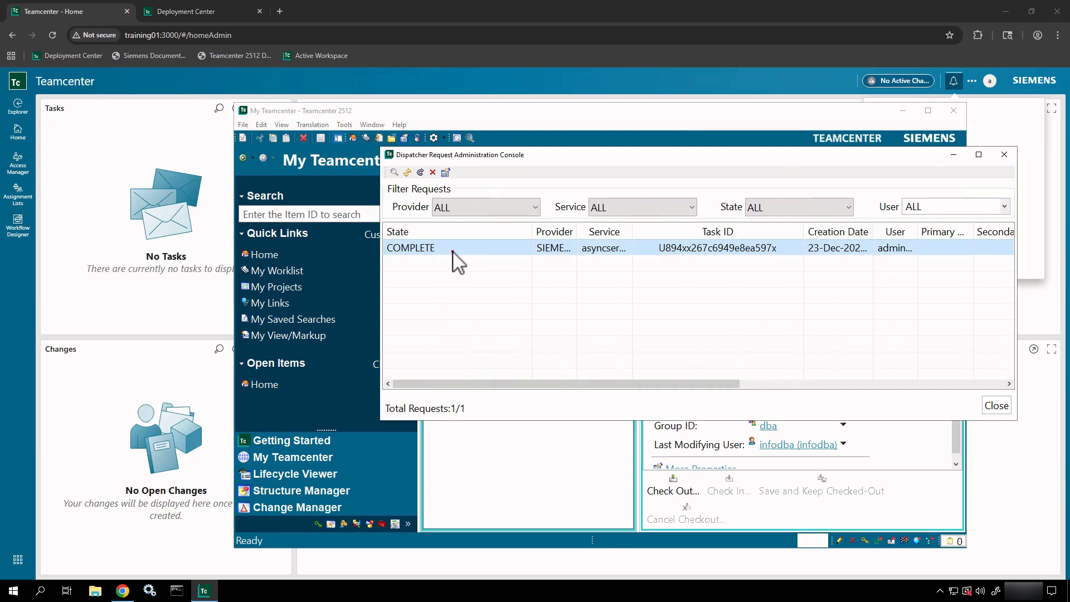
left_click_drag(453, 252, 561, 285)
type("a")
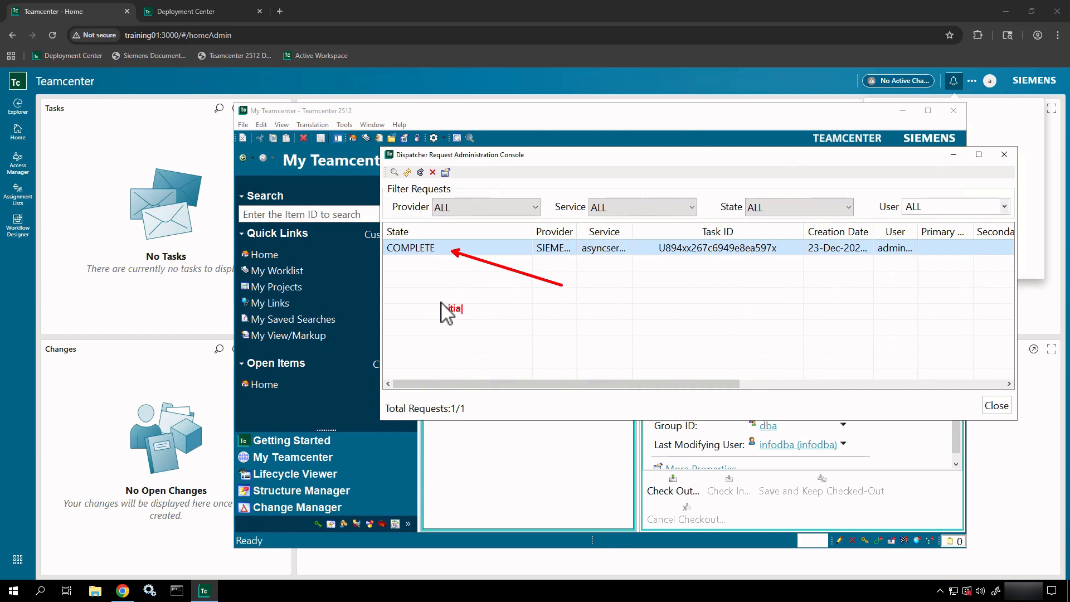
type("l")
key("Return")
type("Translating")
key("Return")
type("(ss")
key("BackSpace")
type("cheduled)")
key("Return")
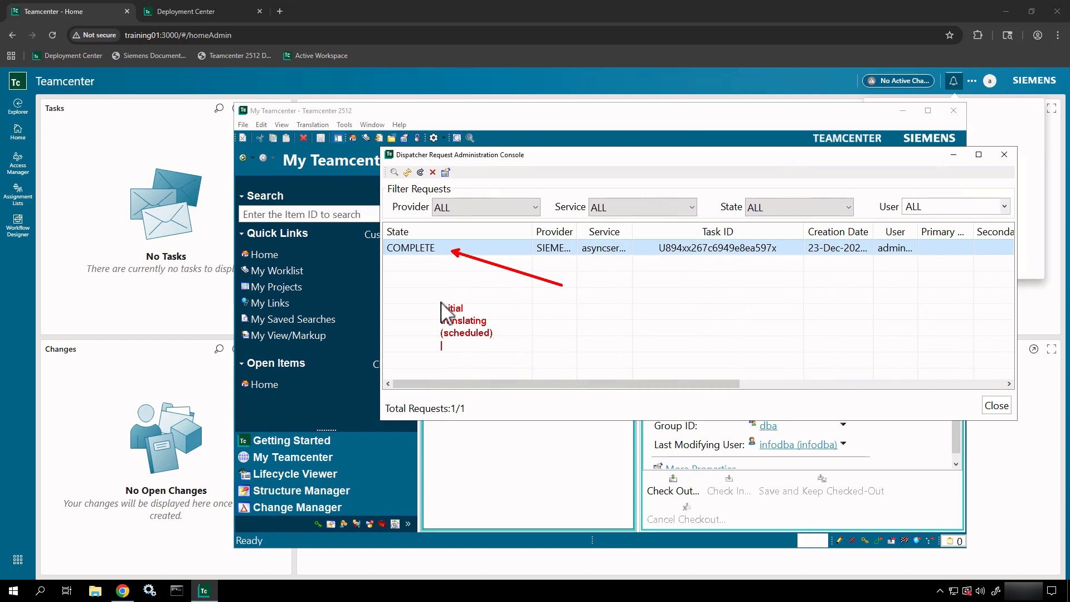
type("complete")
key("Return")
key("Return")
type("Terminal")
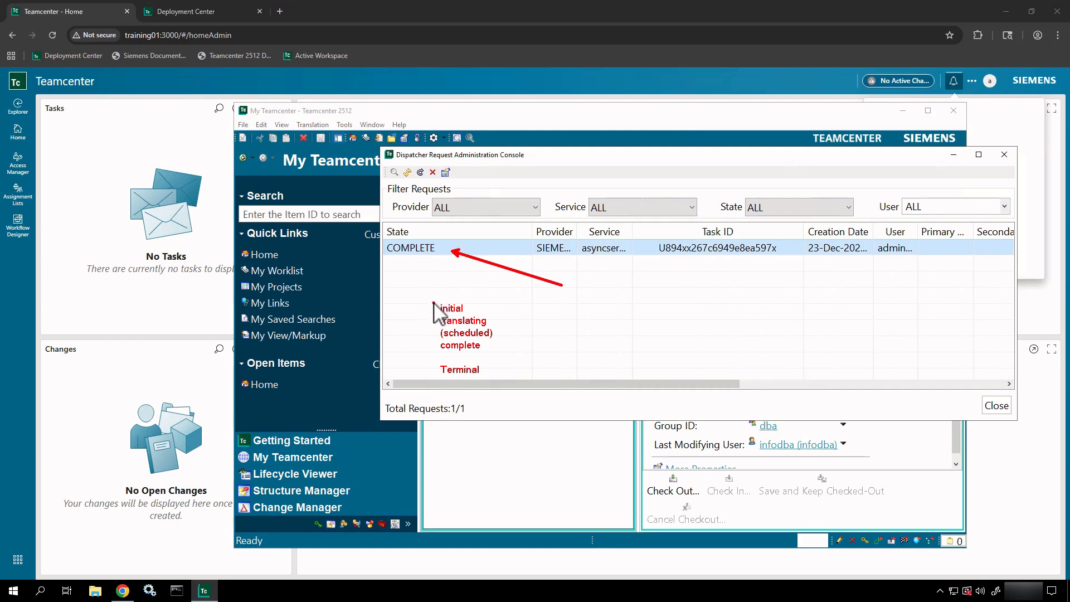
mouse_move(434, 303)
left_mouse_down()
mouse_move(518, 342)
mouse_move(518, 363)
mouse_move(563, 326)
left_mouse_up()
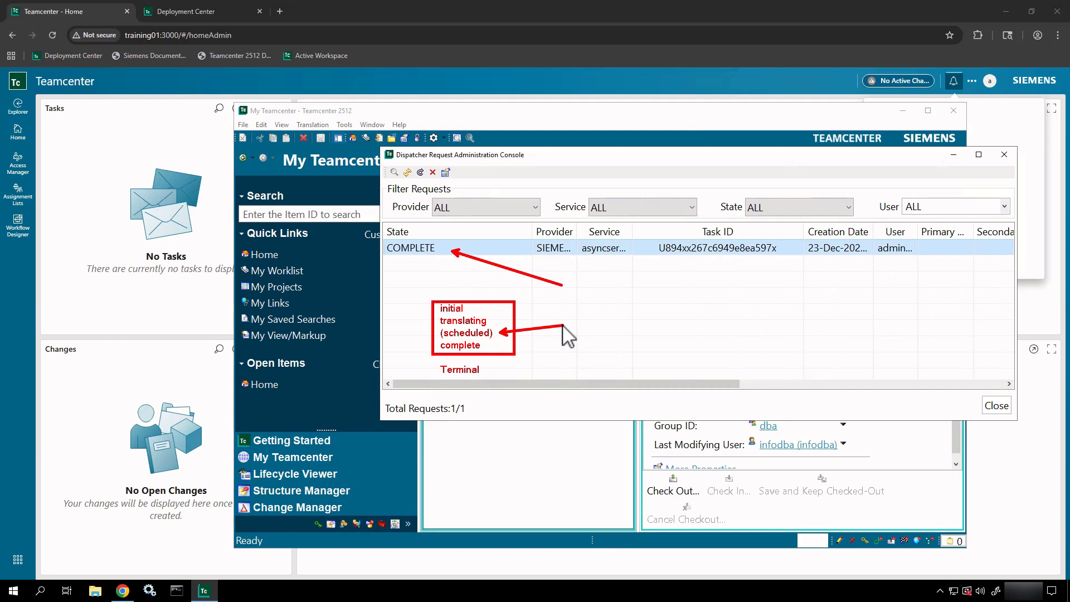
key("Escape")
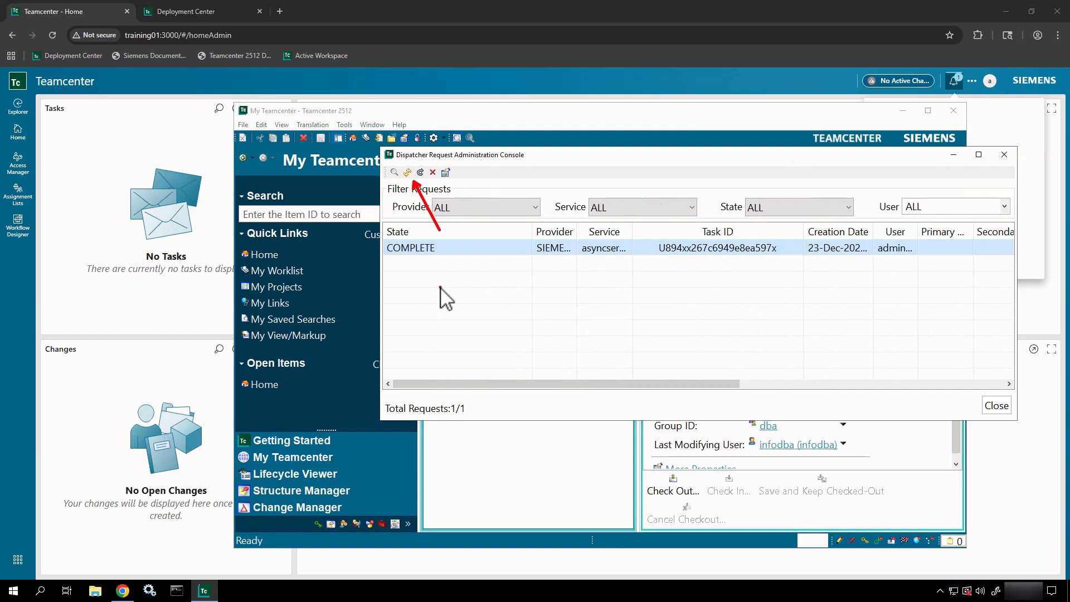
left_click(408, 172)
left_click(393, 172)
left_click(392, 173)
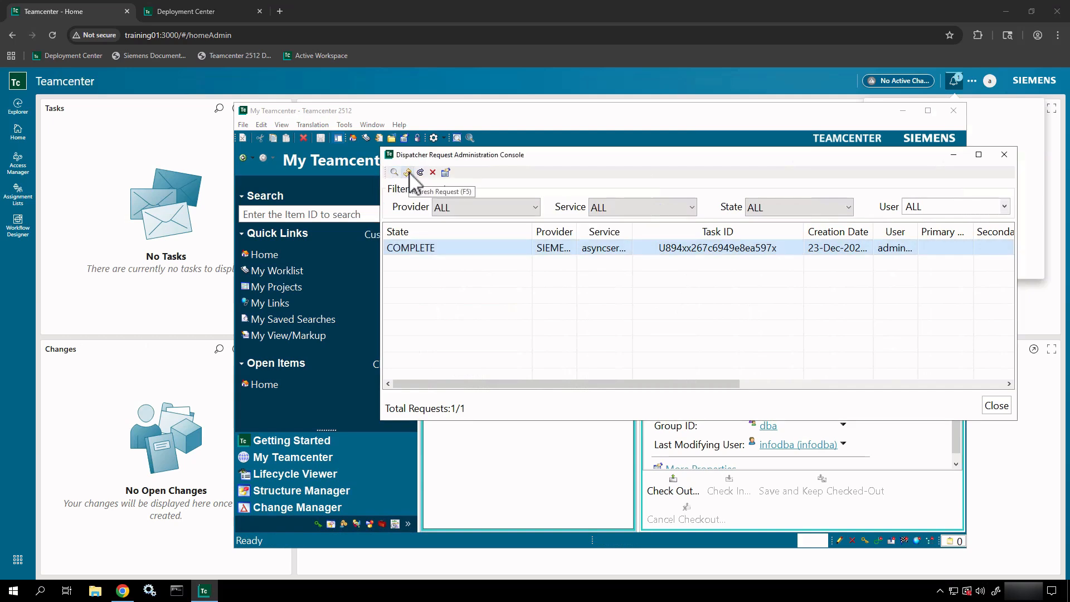
left_click(446, 173)
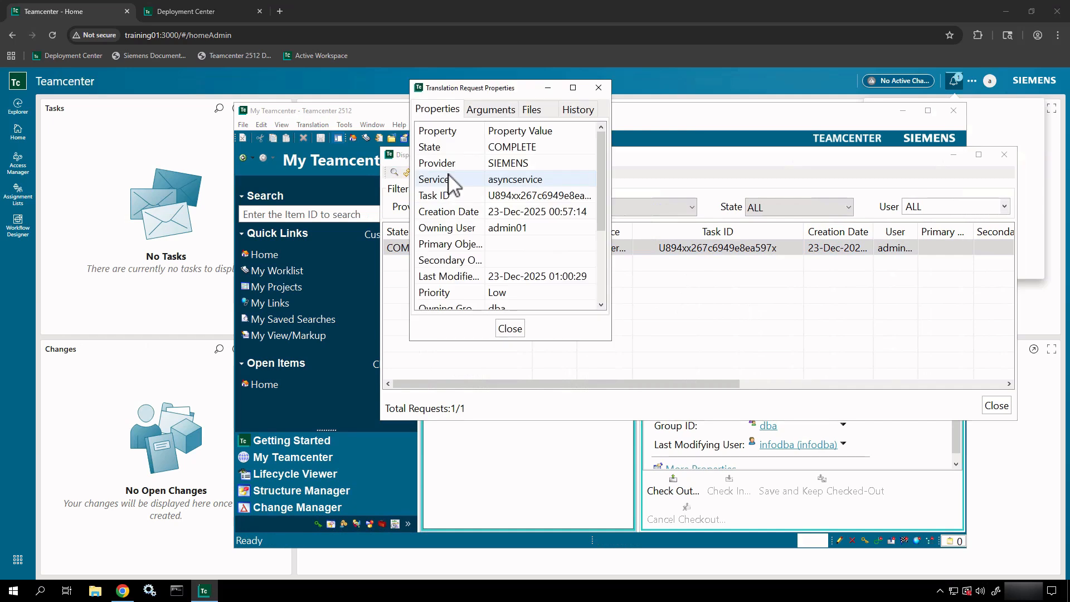
left_click_drag(602, 144, 627, 60)
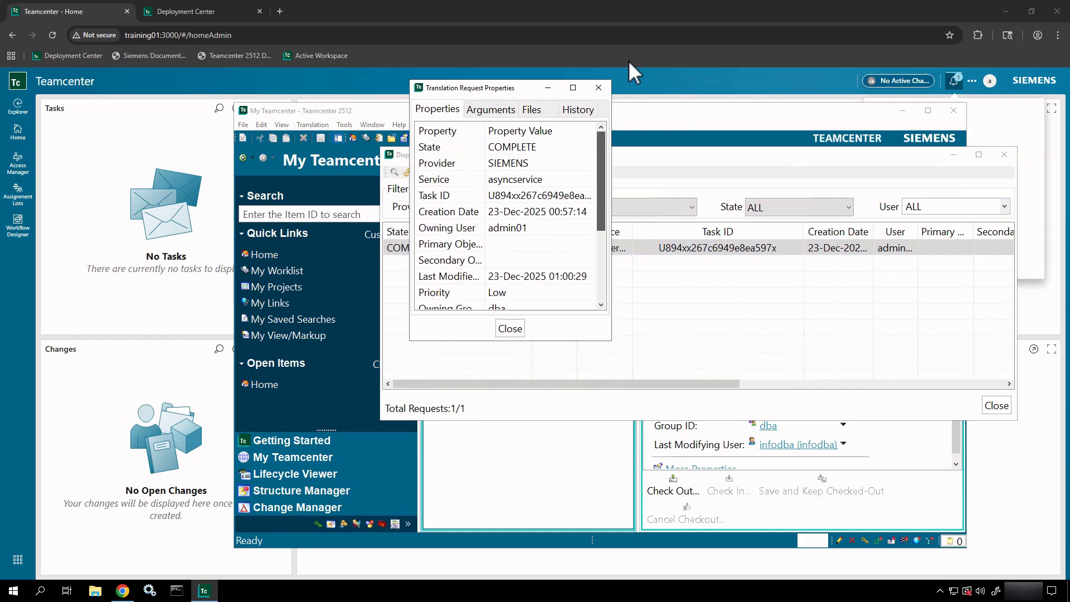
left_click(504, 111)
left_click(536, 110)
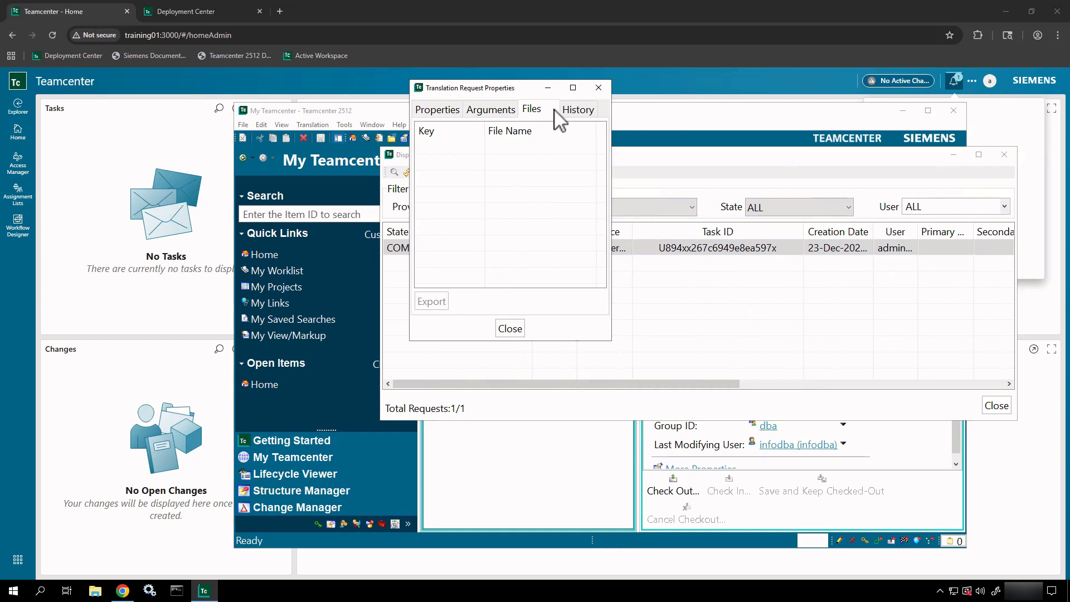
left_click(594, 111)
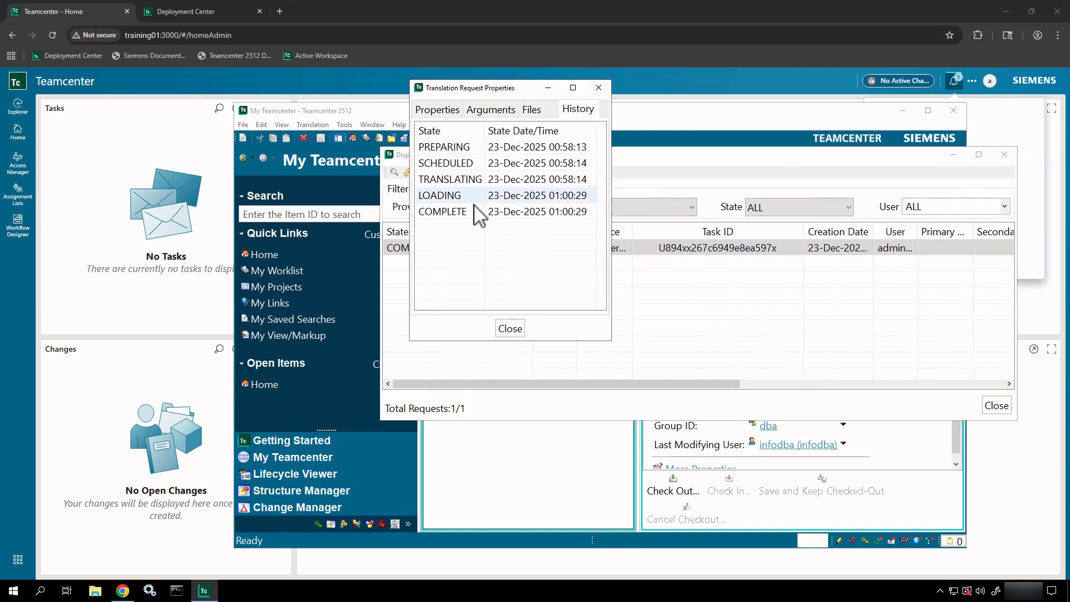
left_click(482, 148)
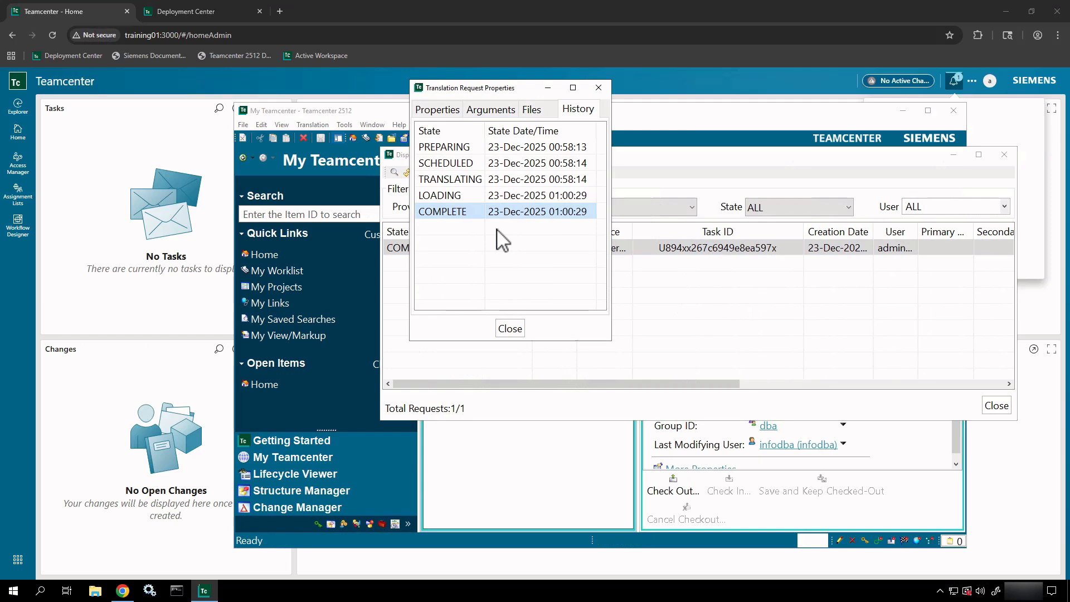
left_click(510, 330)
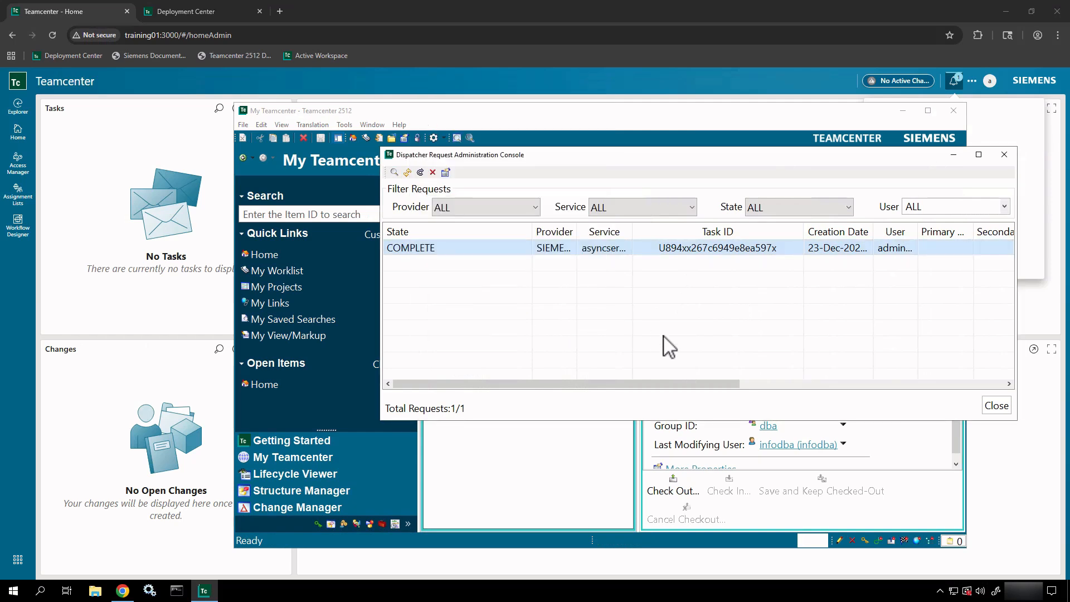
- Widen the User column, close the dispatcher console, and minimize the Rich Client
left_click_drag(917, 231, 975, 240)
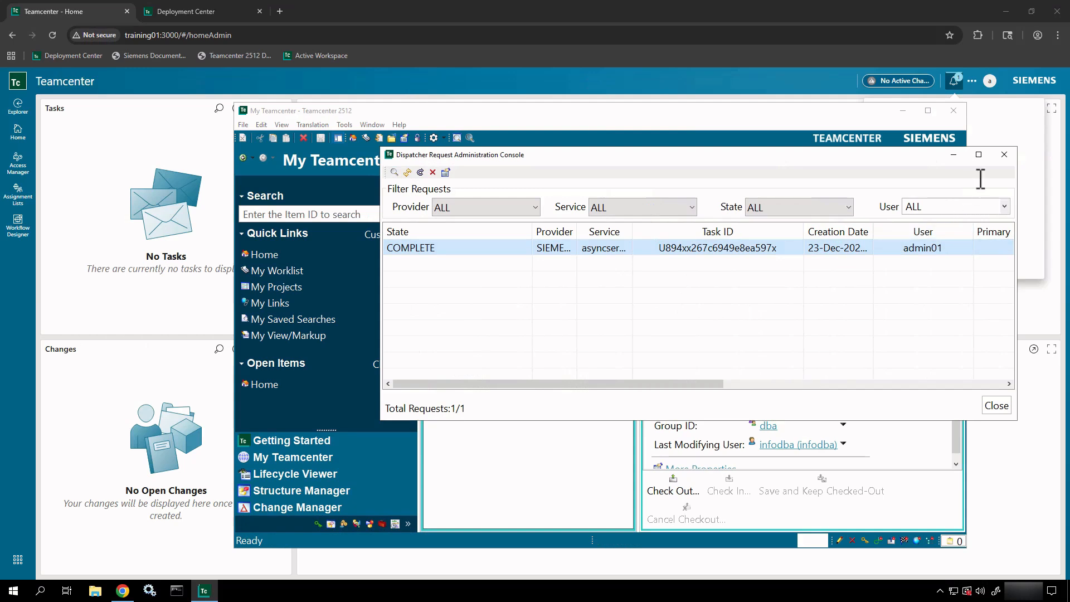
left_click(1007, 155)
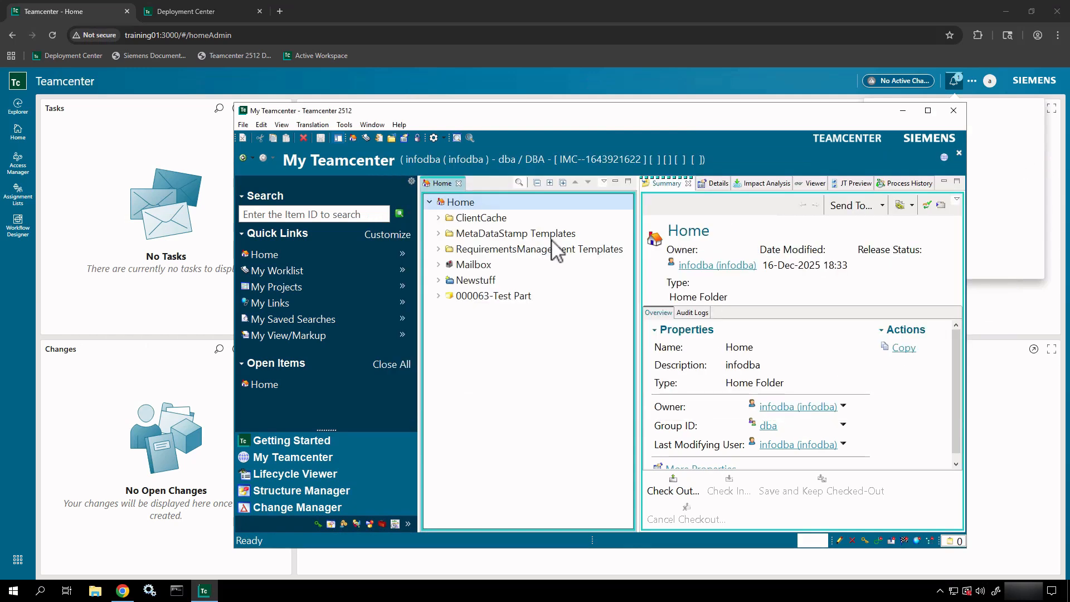
left_click(903, 111)
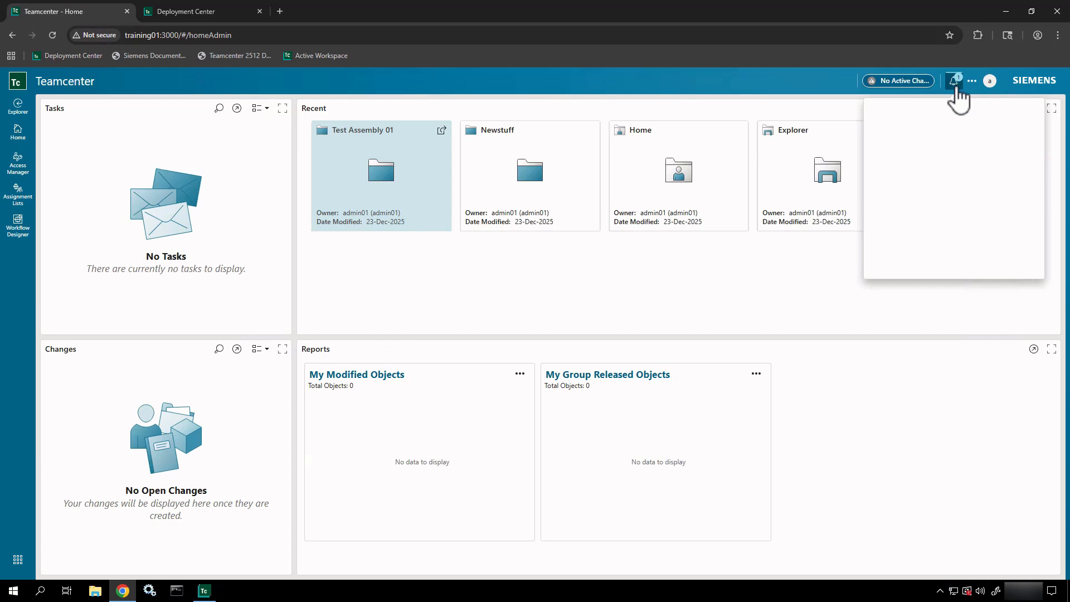
- Show the PLM XML Import Failed alert from the Active Workspace notification bell
left_click(768, 95)
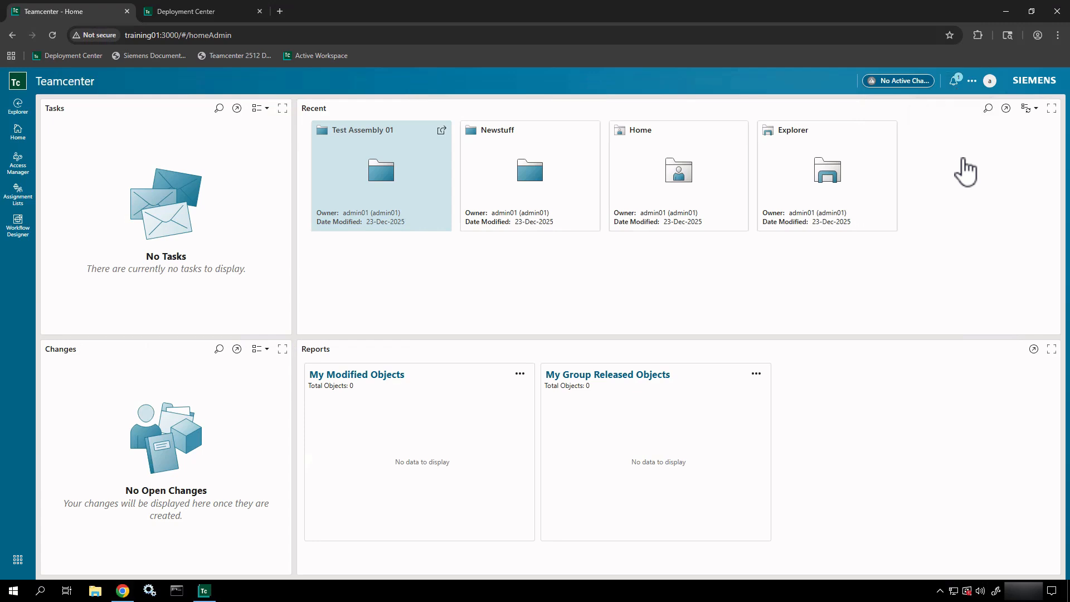
left_click(954, 81)
left_click(953, 82)
- Open the import failure message and select its Import_Log file under Target Object
left_click(955, 146)
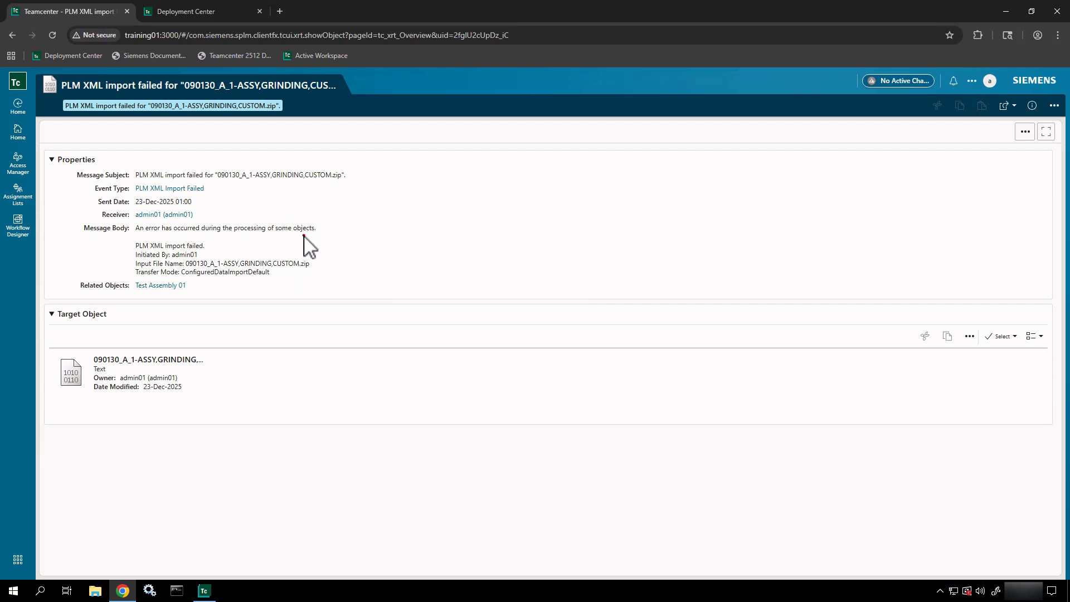
left_click_drag(304, 234, 346, 260)
mouse_move(115, 222)
left_mouse_down()
mouse_move(342, 245)
mouse_move(331, 236)
left_mouse_up()
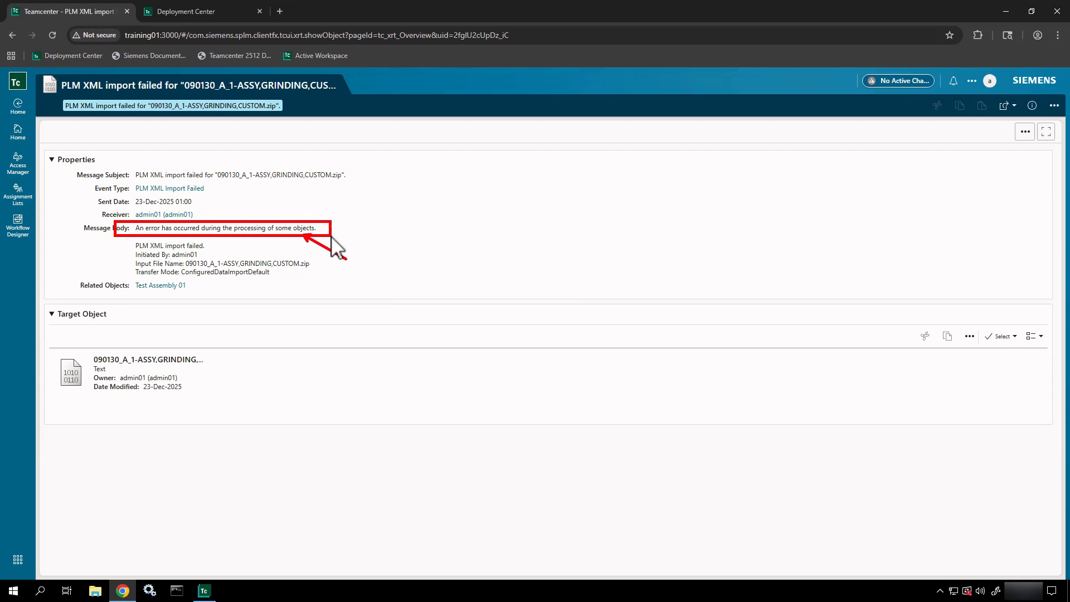
key("Escape")
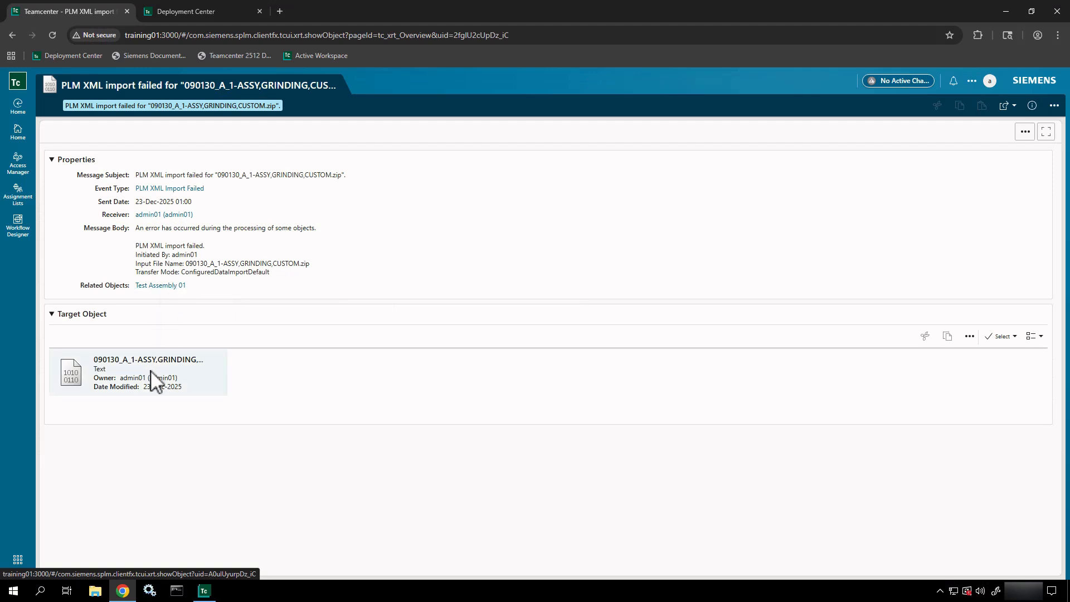
mouse_move(150, 376)
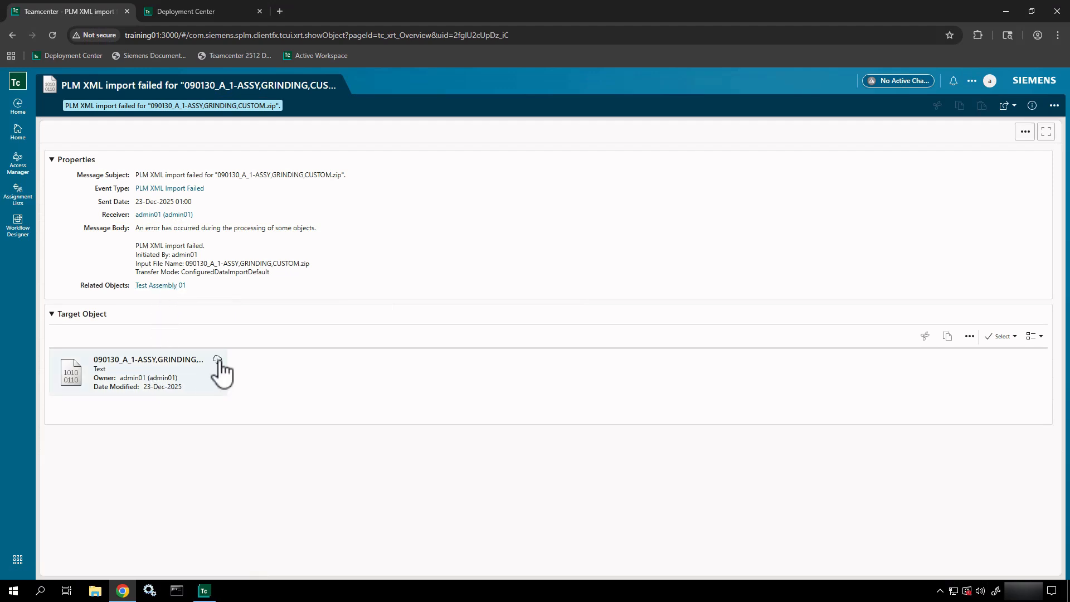
left_click(180, 379)
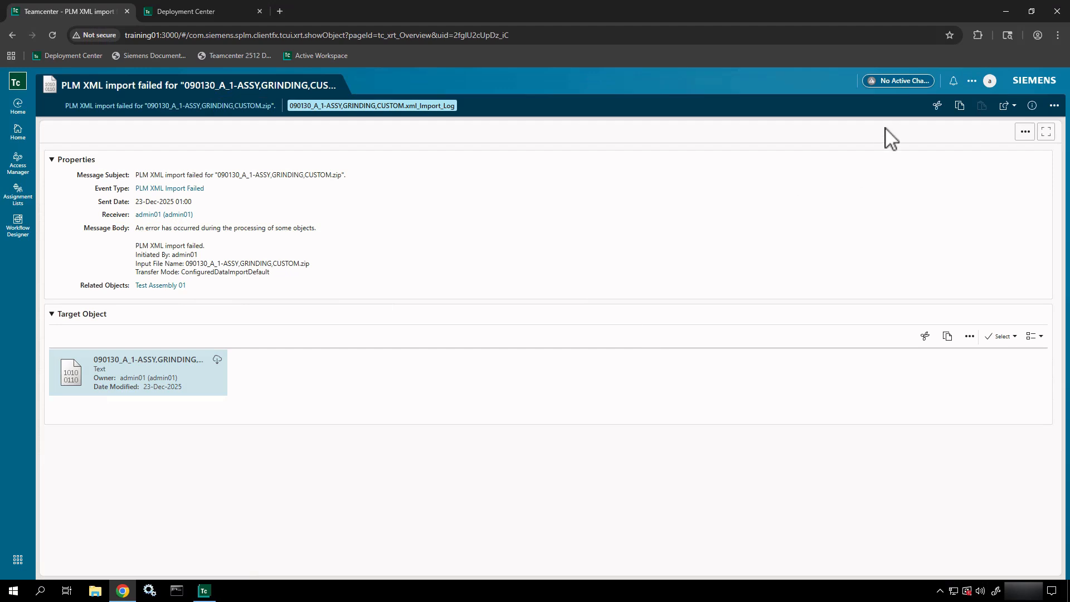
- Open the import log in a new browser tab and detach it into its own window
left_click(1054, 108)
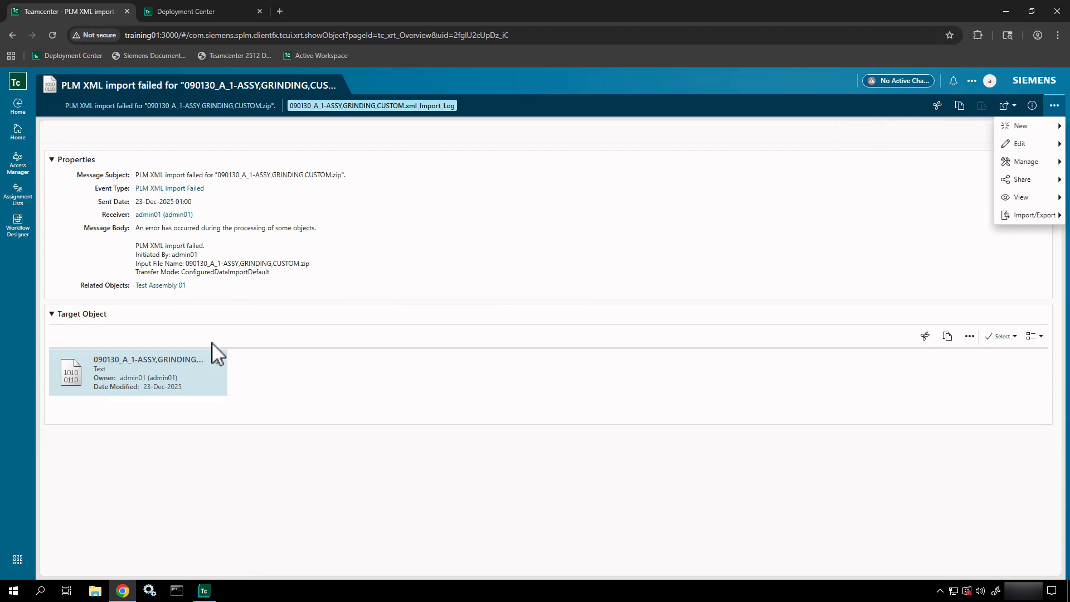
left_click(157, 362)
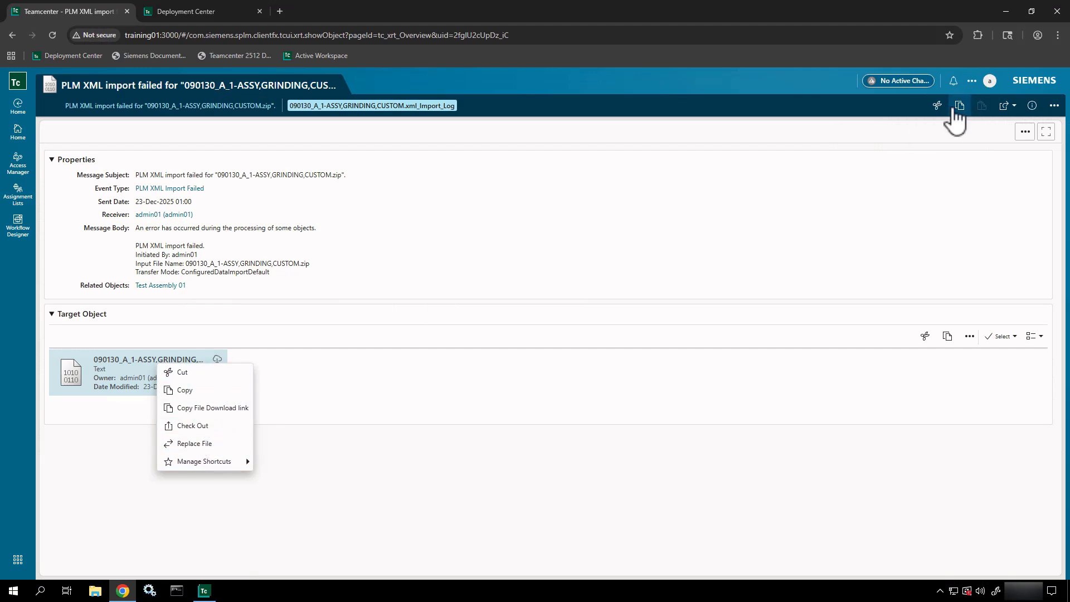
left_click(1014, 111)
left_click(1014, 111)
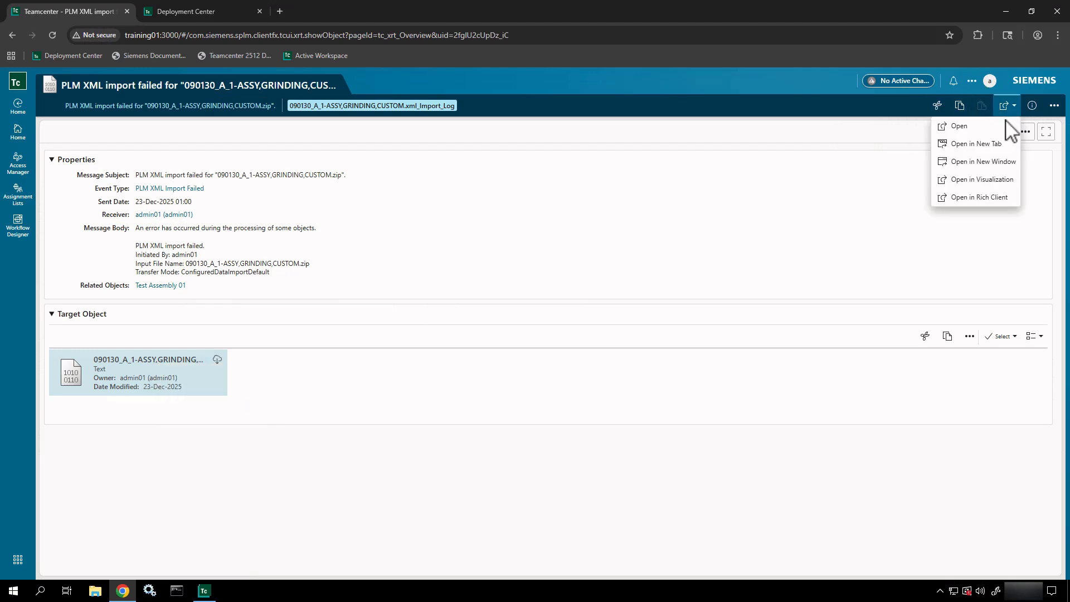
left_click(979, 150)
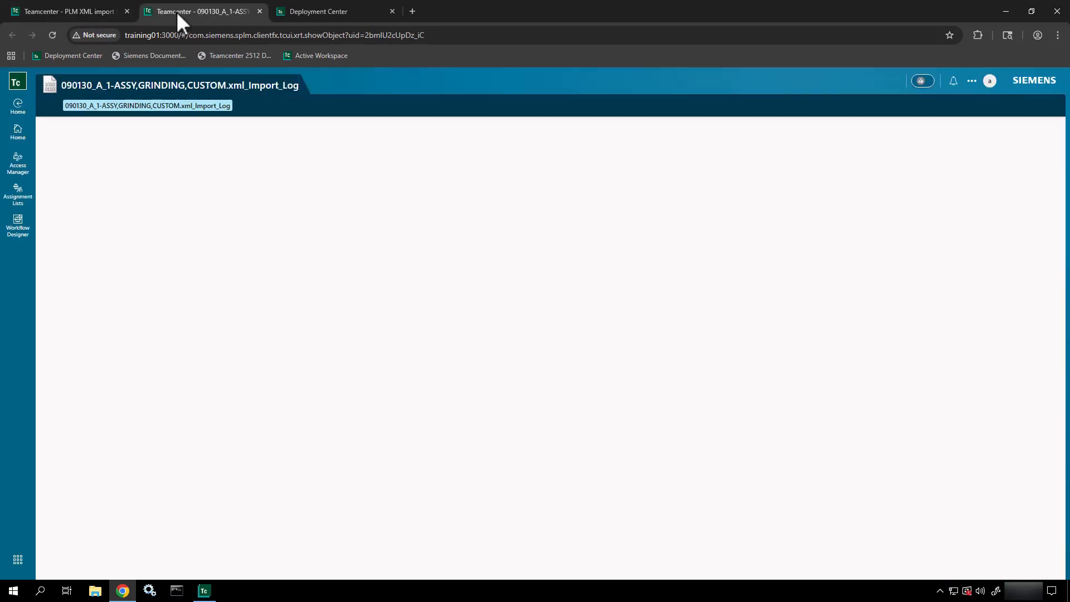
left_click_drag(176, 11, 468, 140)
- Scroll the log preview, highlighting the ERROR 38015 'Unable to find a property' messages on lines 24 and 555
scroll(547, 425, "down", 5)
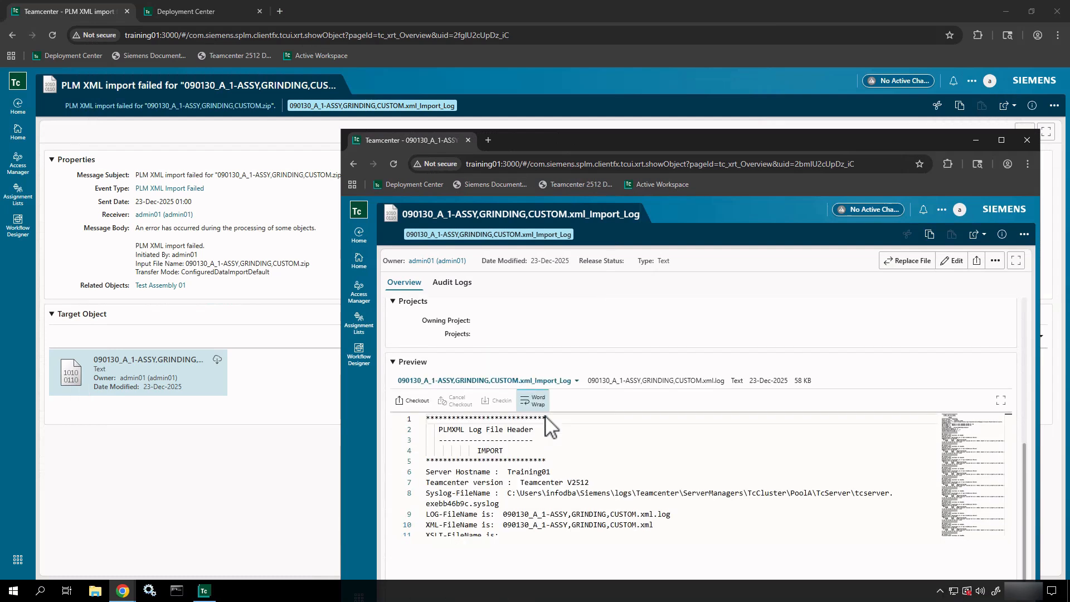
scroll(582, 502, "down", 1)
scroll(596, 492, "down", 5)
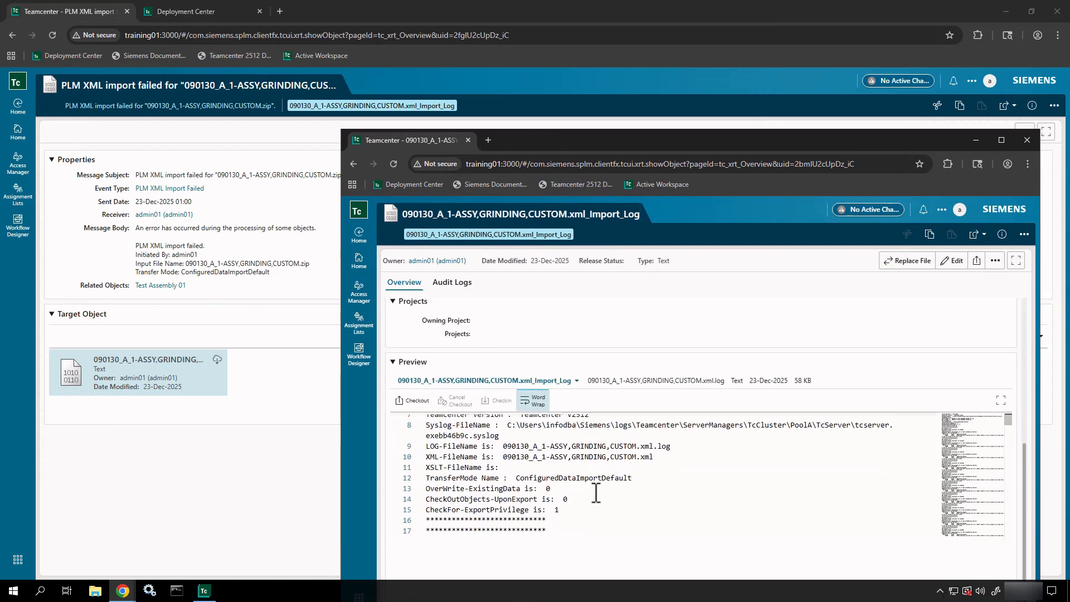
scroll(595, 492, "down", 6)
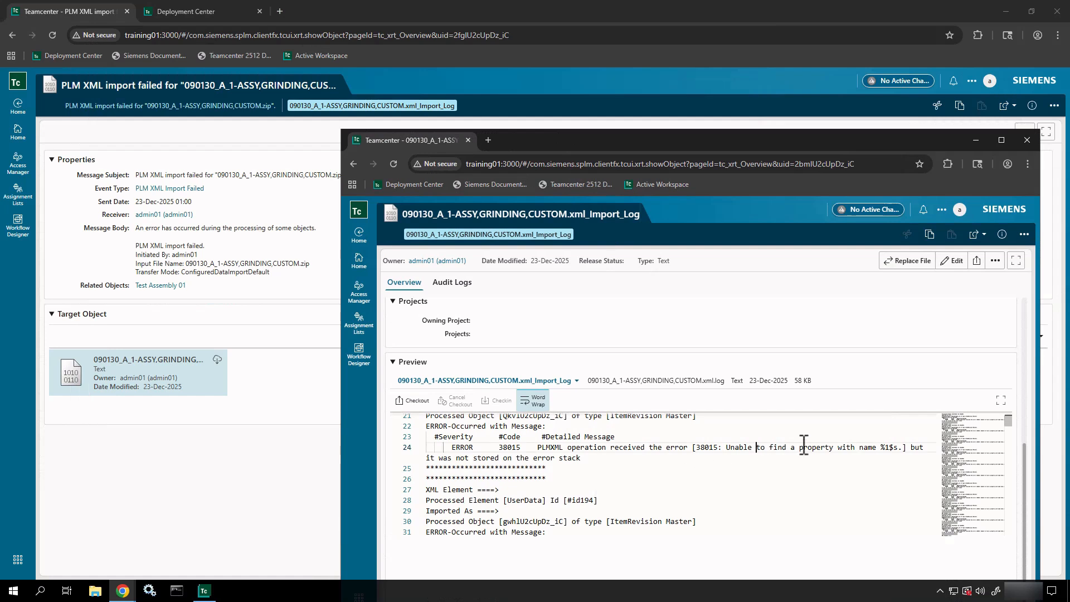
left_click_drag(803, 446, 915, 448)
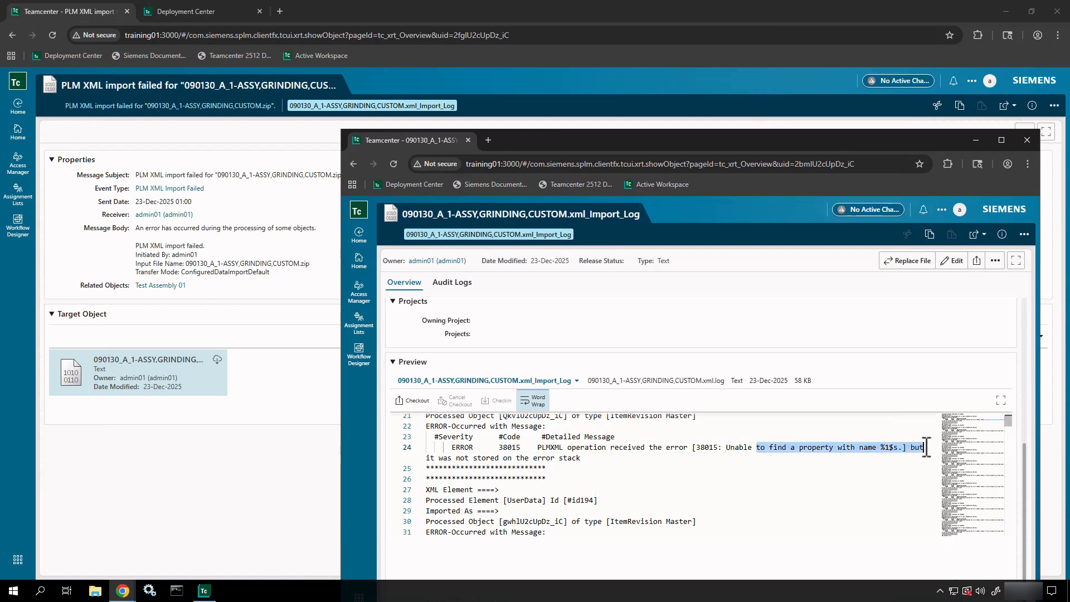
scroll(514, 510, "down", 10)
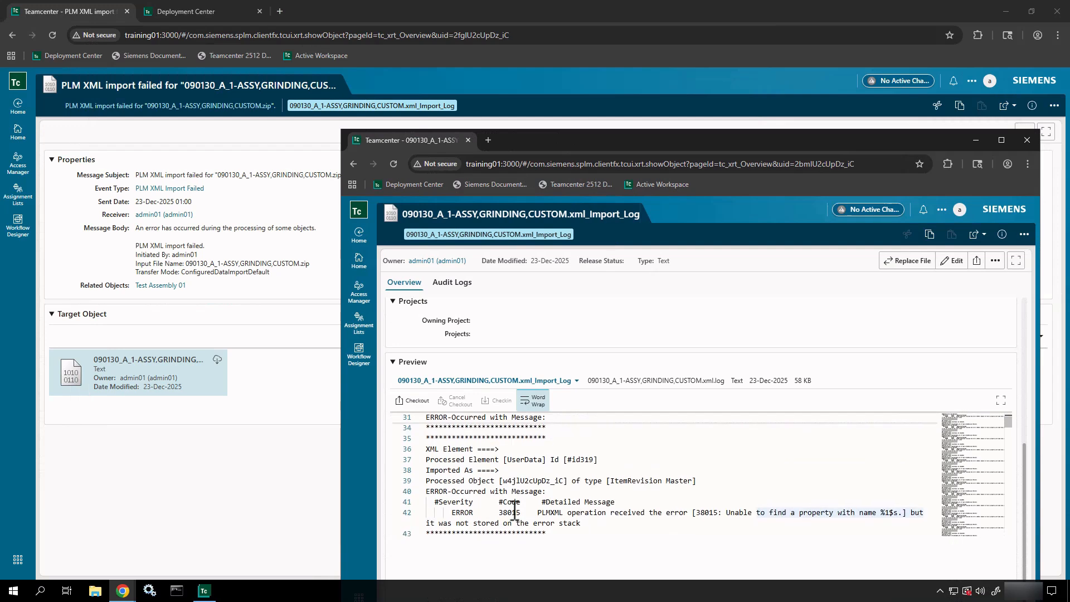
scroll(514, 510, "down", 20)
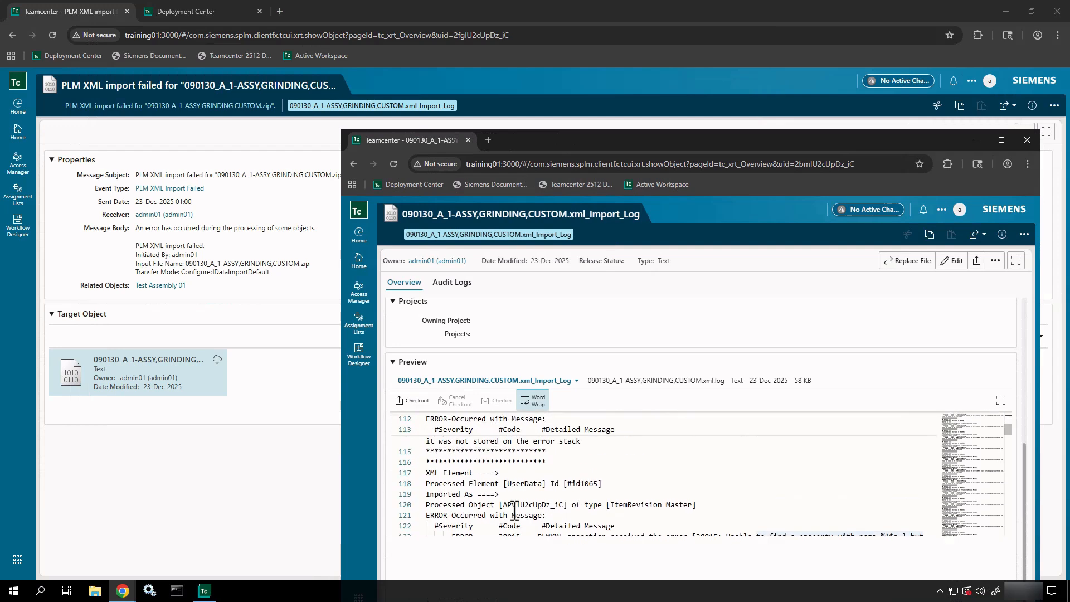
scroll(514, 510, "down", 20)
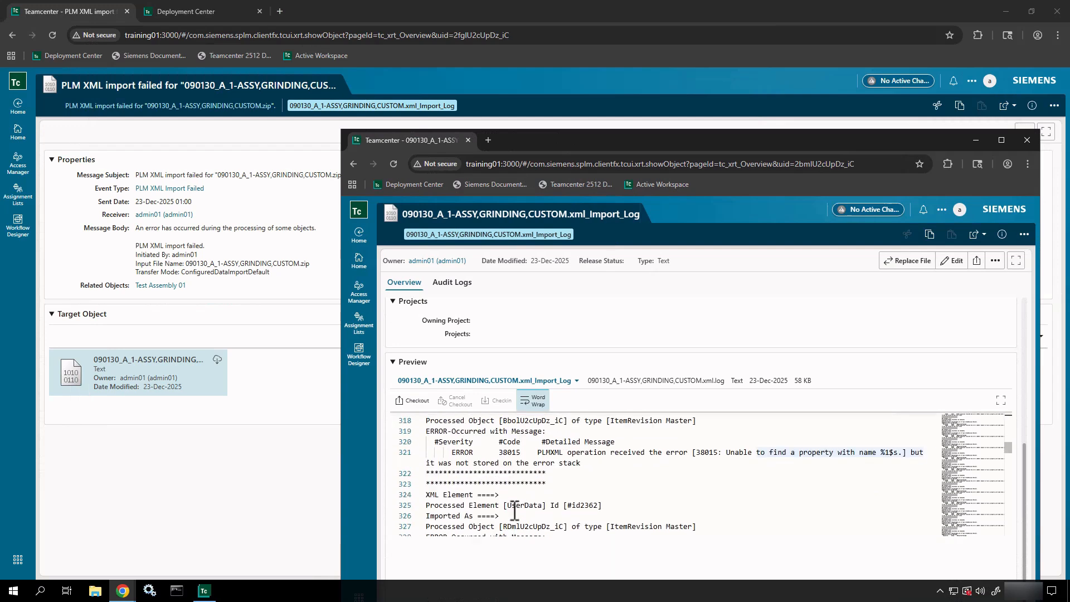
scroll(514, 510, "down", 20)
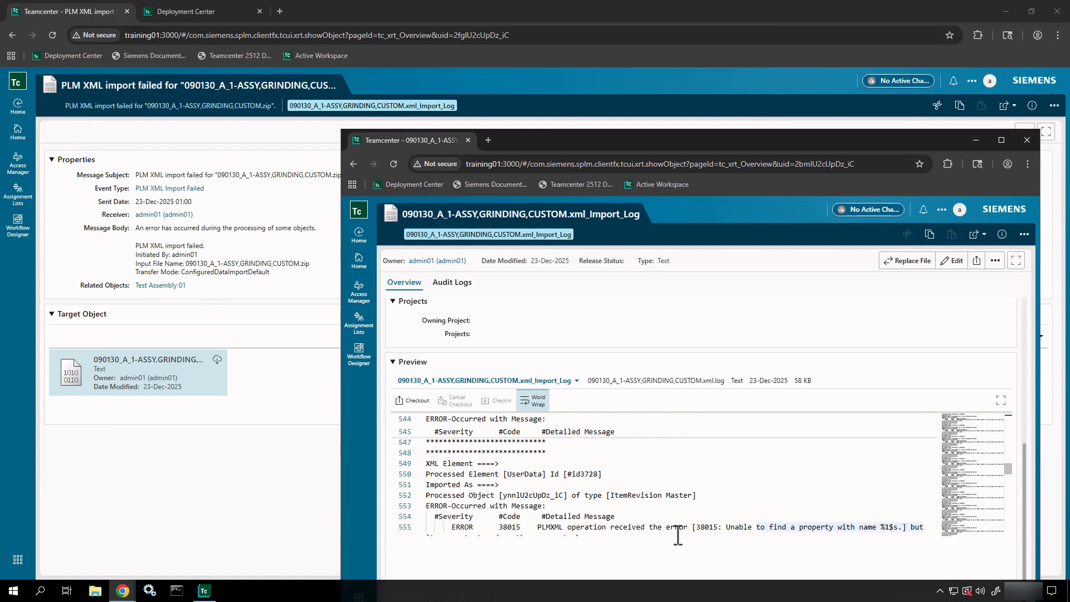
scroll(723, 497, "down", 3)
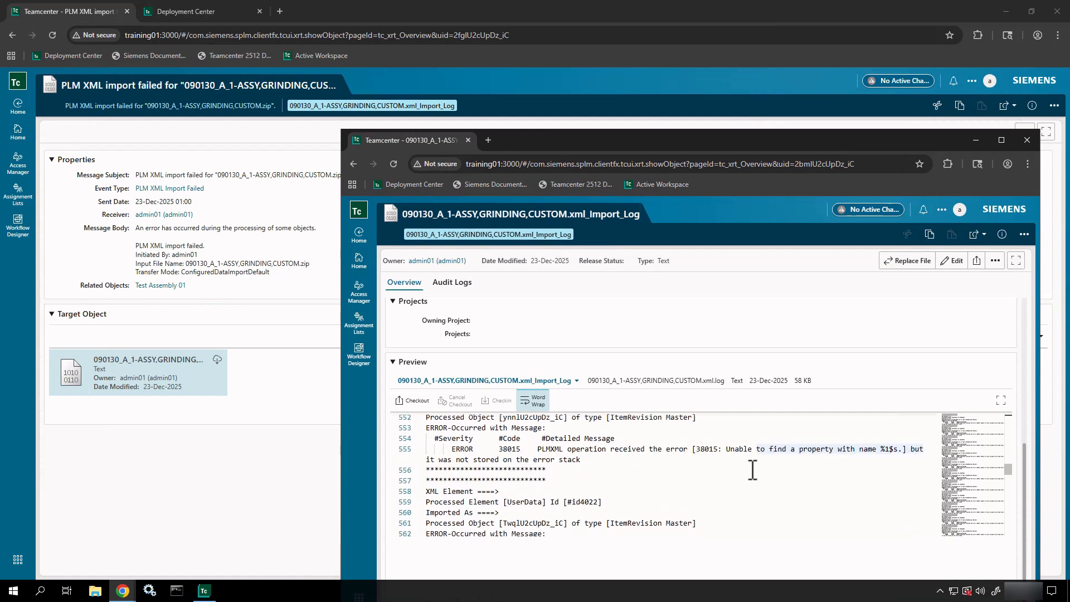
double_click(881, 449)
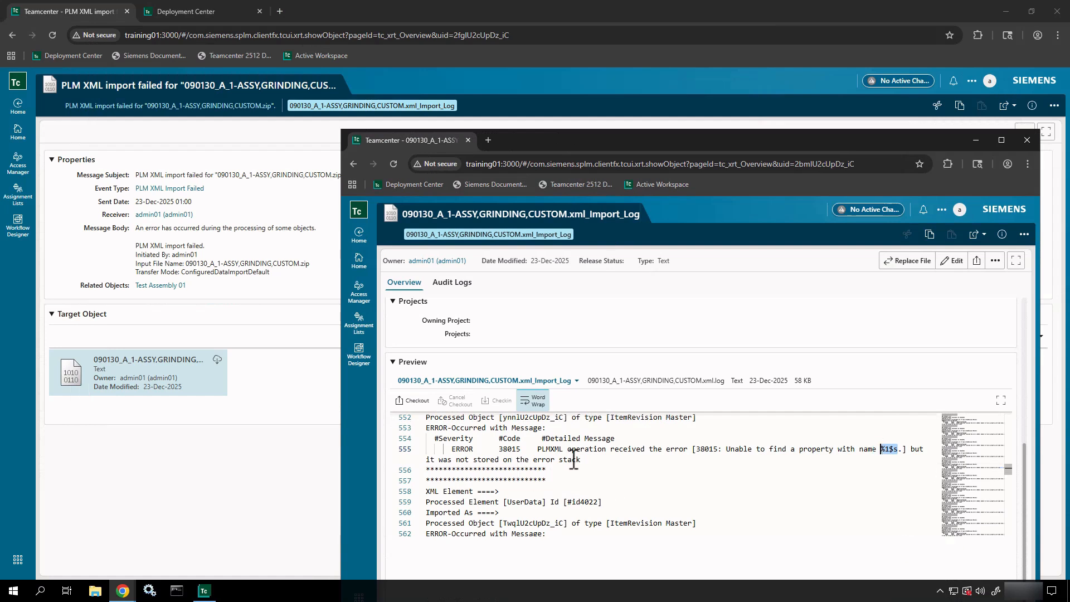
left_click_drag(595, 458, 434, 449)
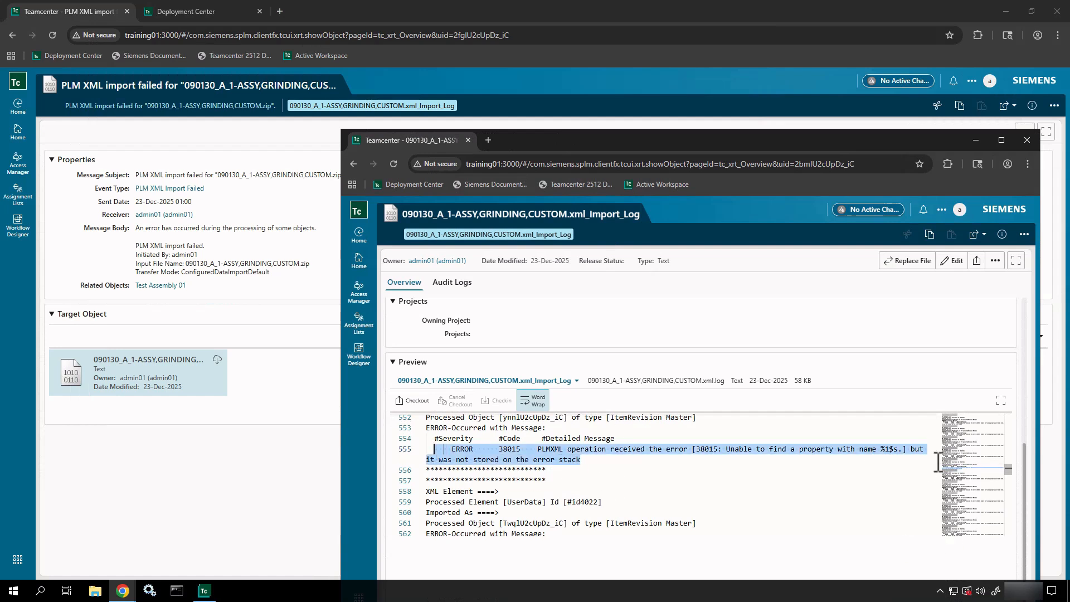
left_click_drag(1005, 471, 1007, 410)
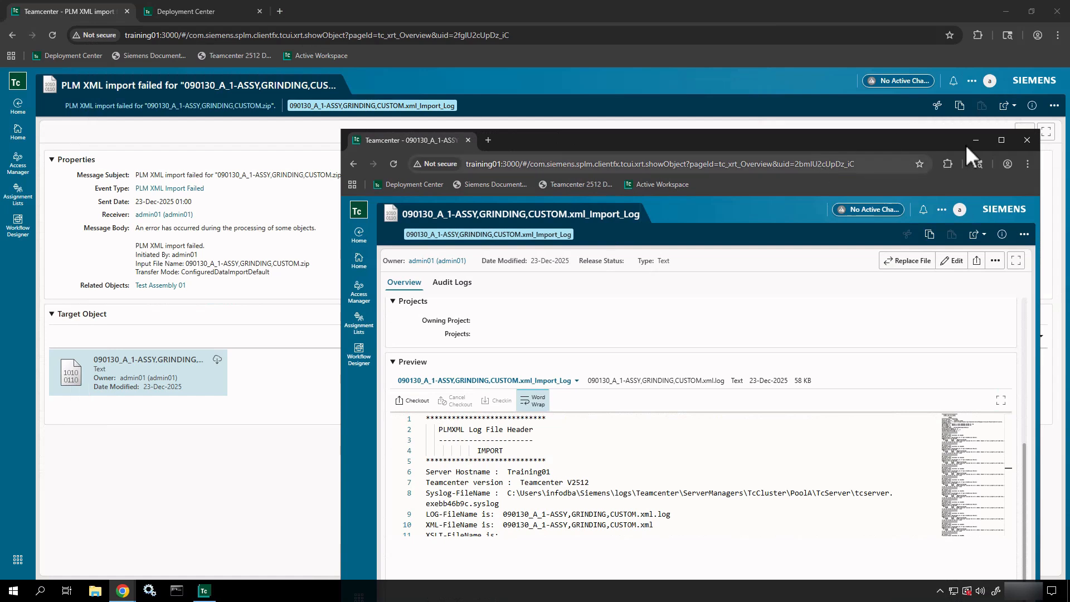
- Close the log window and select the ASSY,GRINDING,CUSTOM revision in Test Assembly 01
left_click(1025, 141)
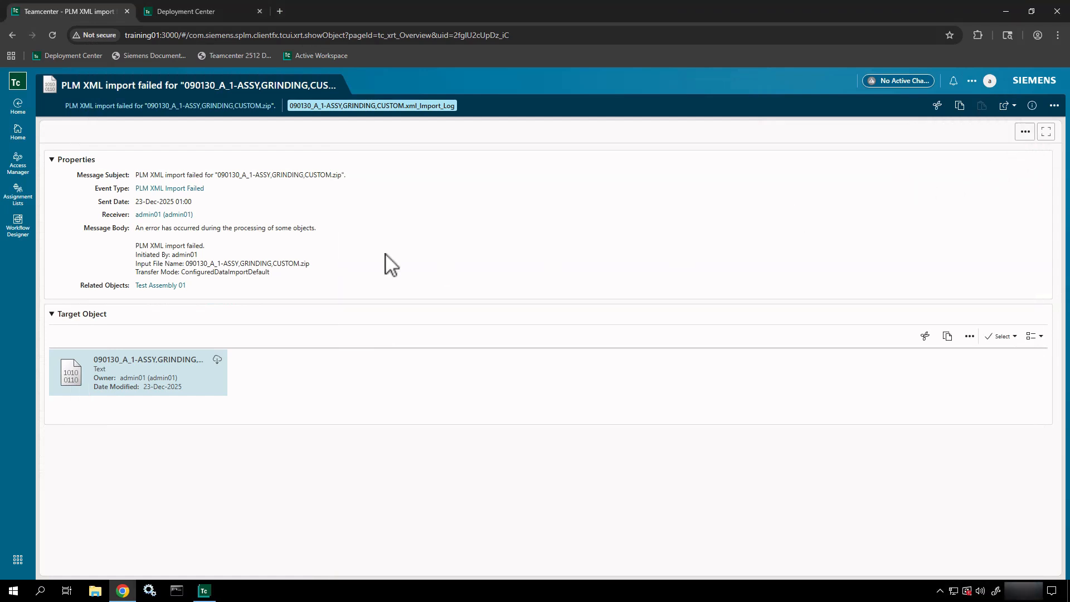
left_click(167, 286)
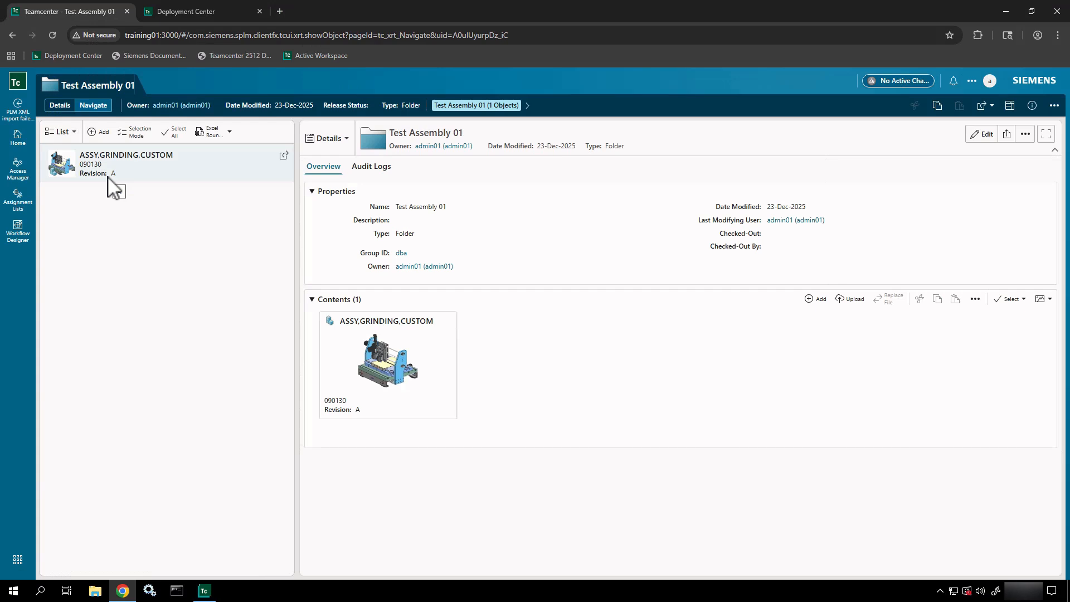
left_click(144, 172)
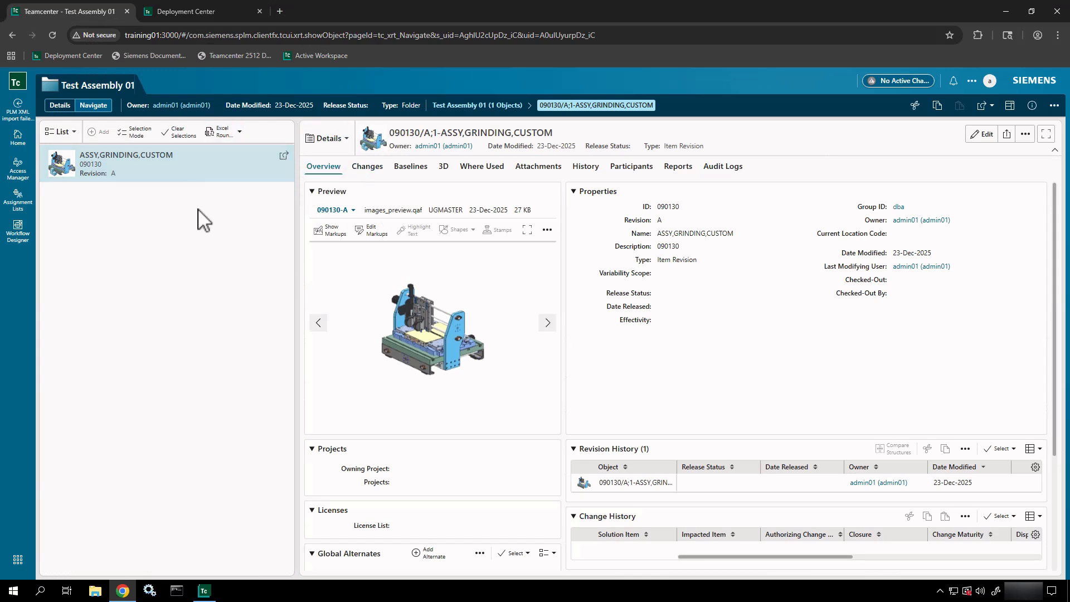
- Keep the folder contents as a list and switch the Overview preview to 3D, rotating it
left_click(61, 132)
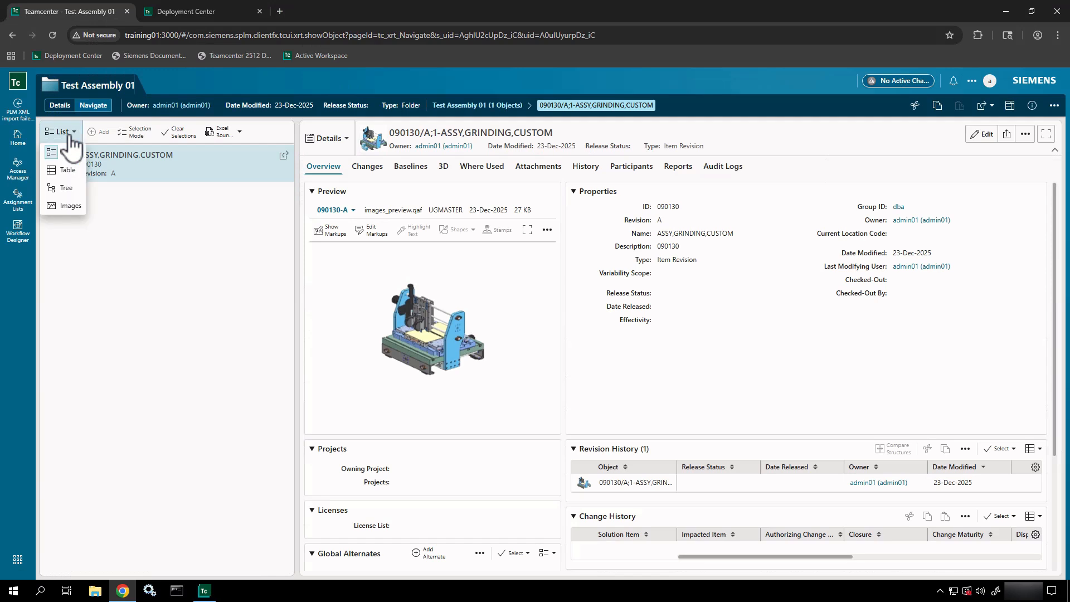
left_click(166, 242)
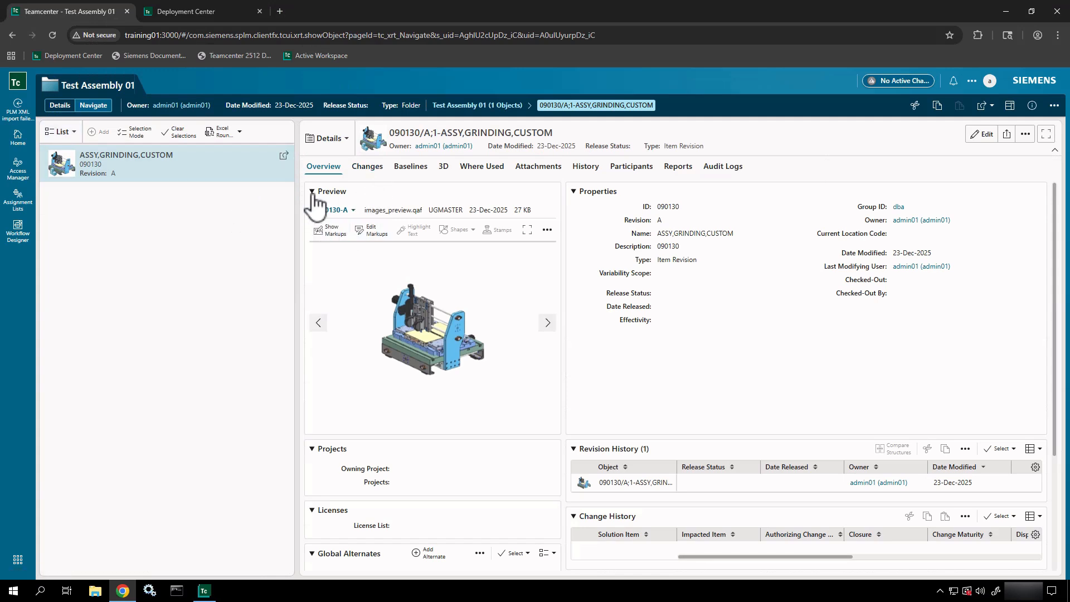
left_click(547, 323)
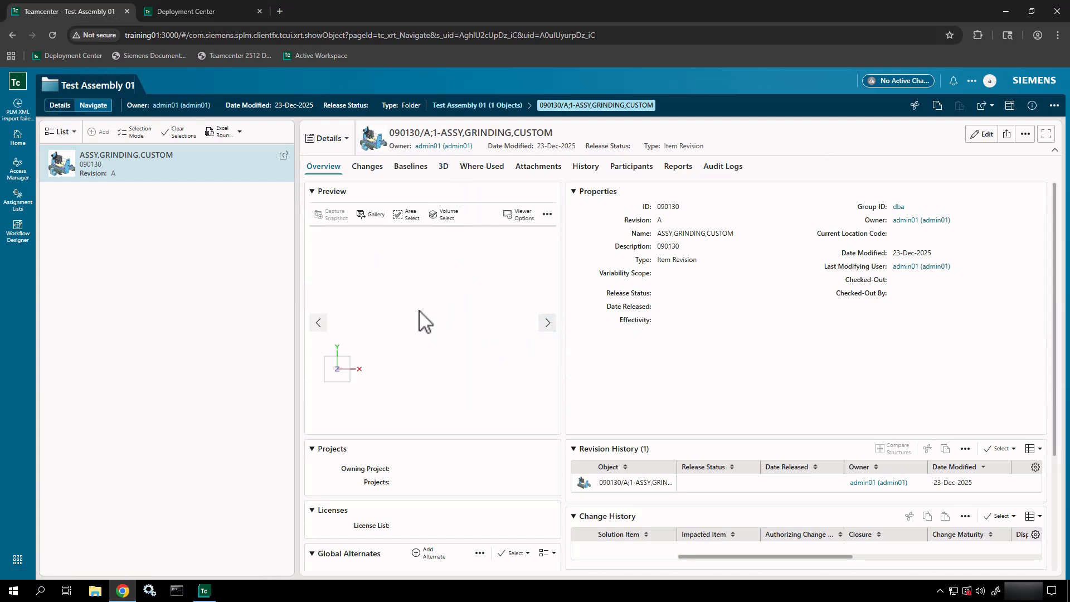
left_click_drag(416, 293, 499, 282)
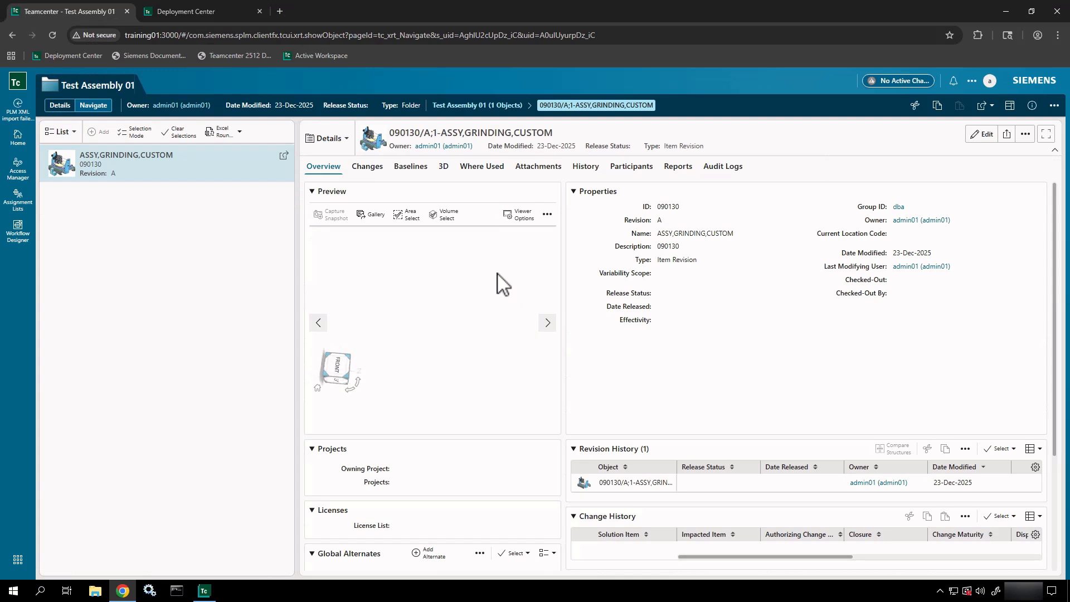
left_click(154, 594)
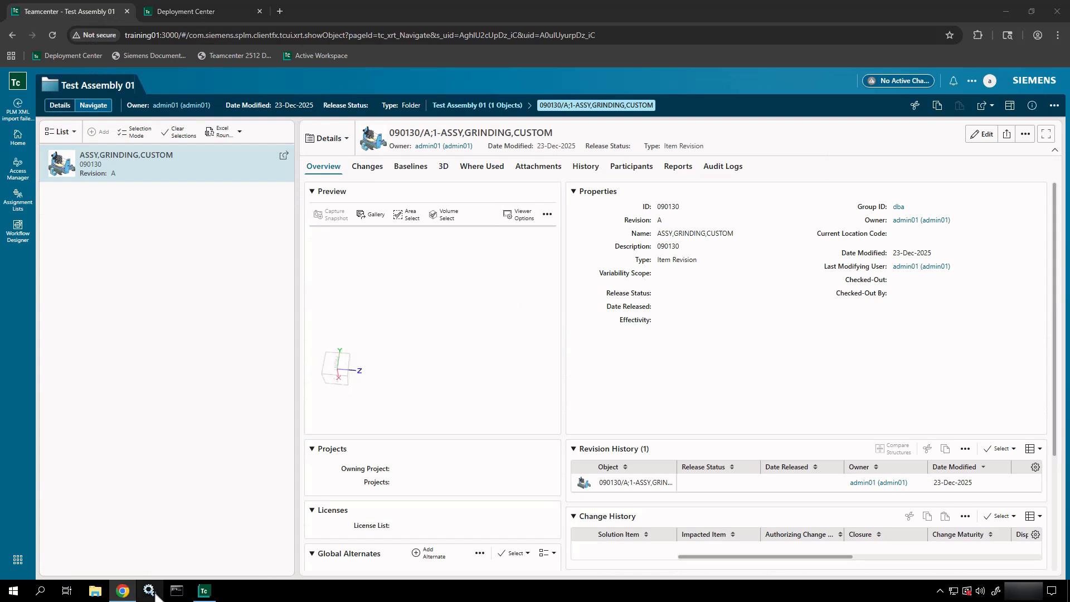
left_click(795, 207)
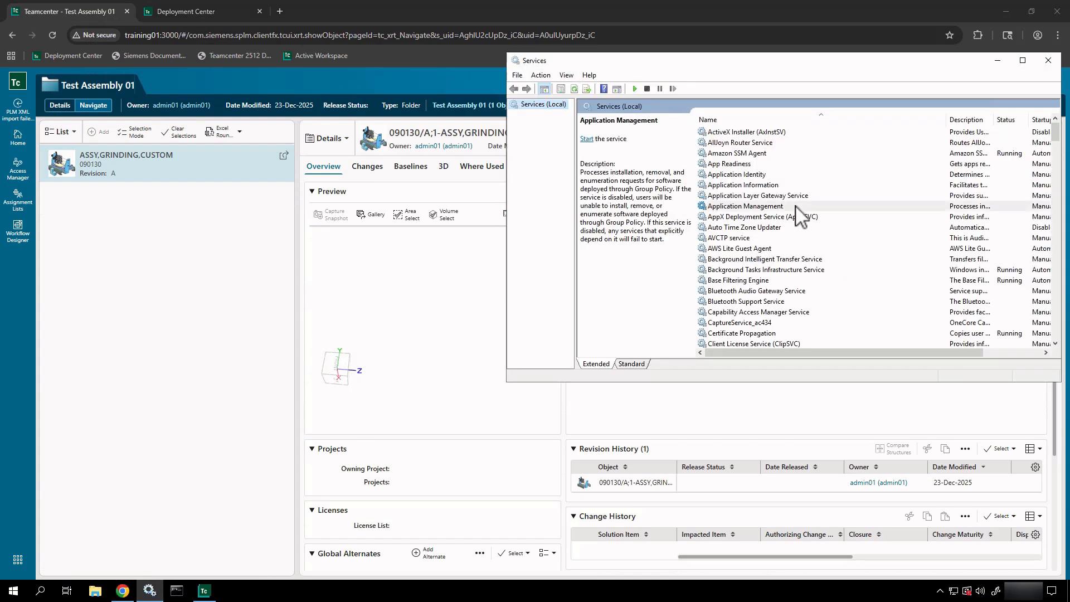
key("v")
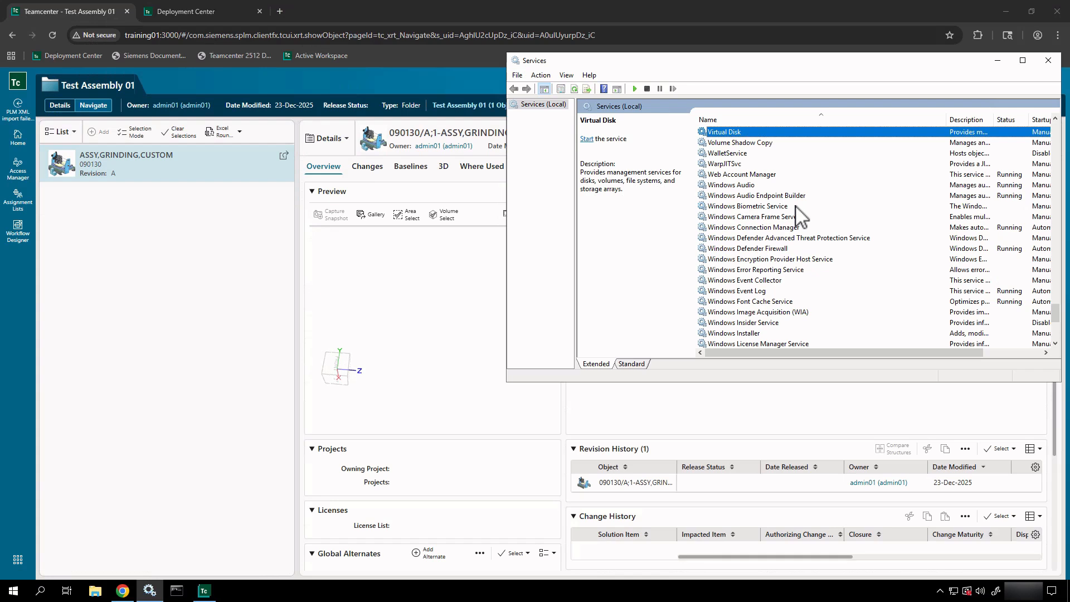
left_click(795, 206)
key("t")
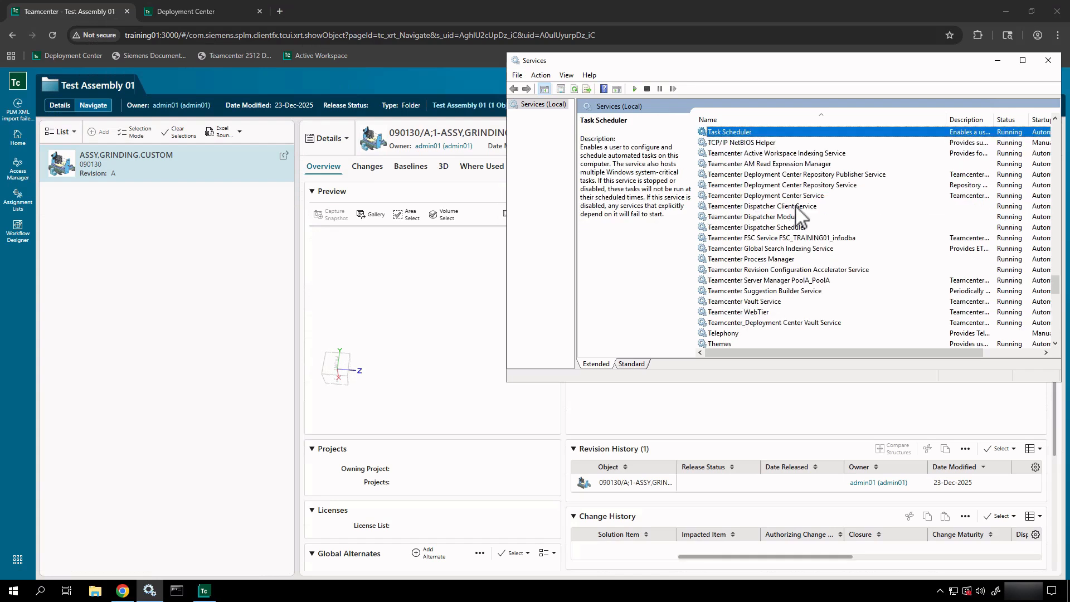
left_click(750, 153)
left_click(748, 163)
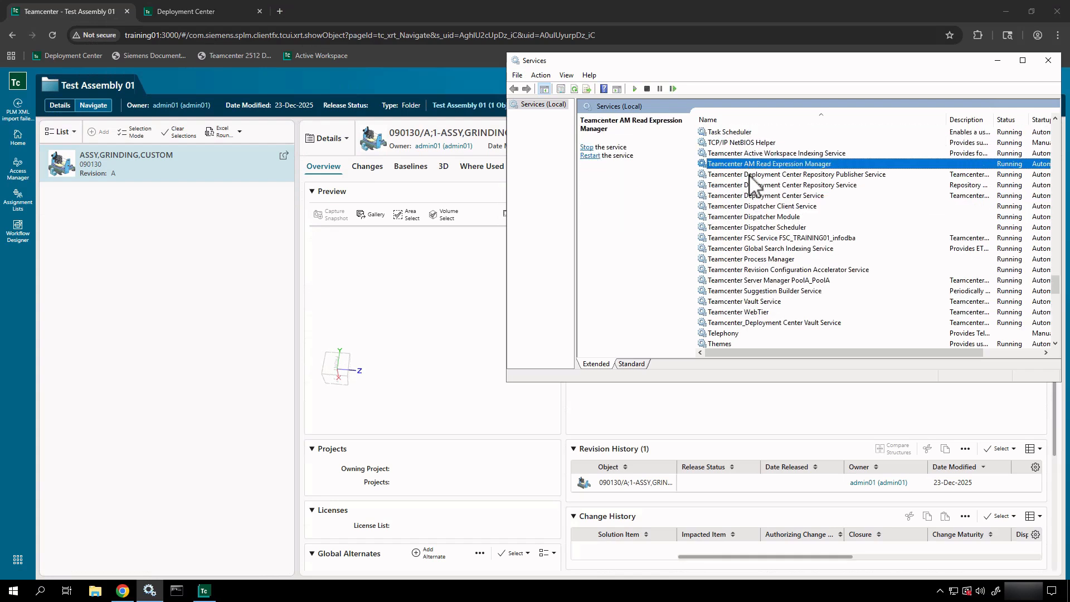
left_click(749, 175)
left_click(749, 188)
left_click(749, 205)
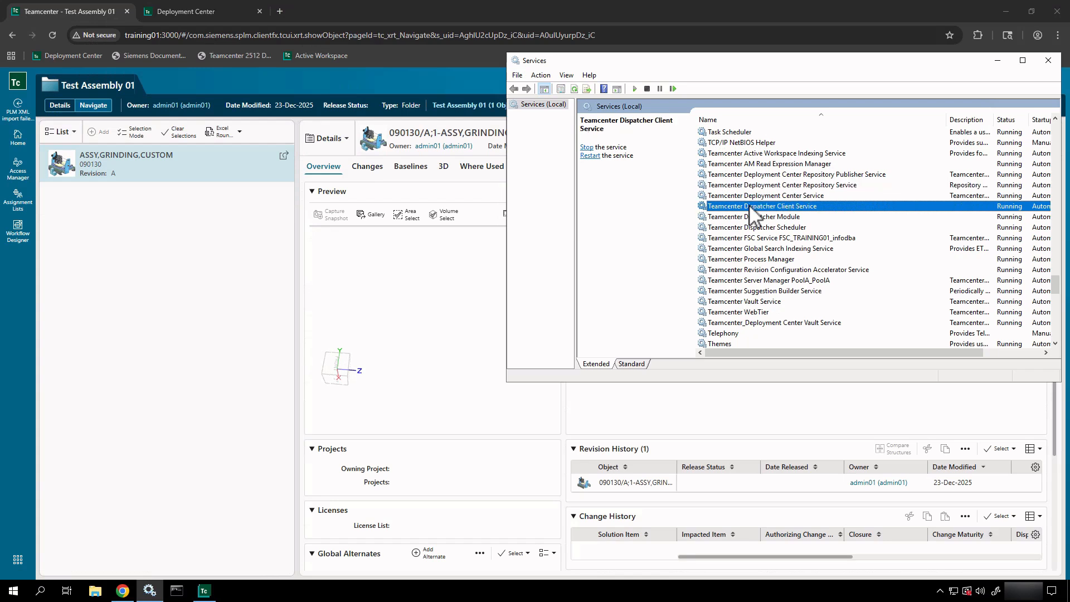
left_click(750, 237)
left_click(751, 270)
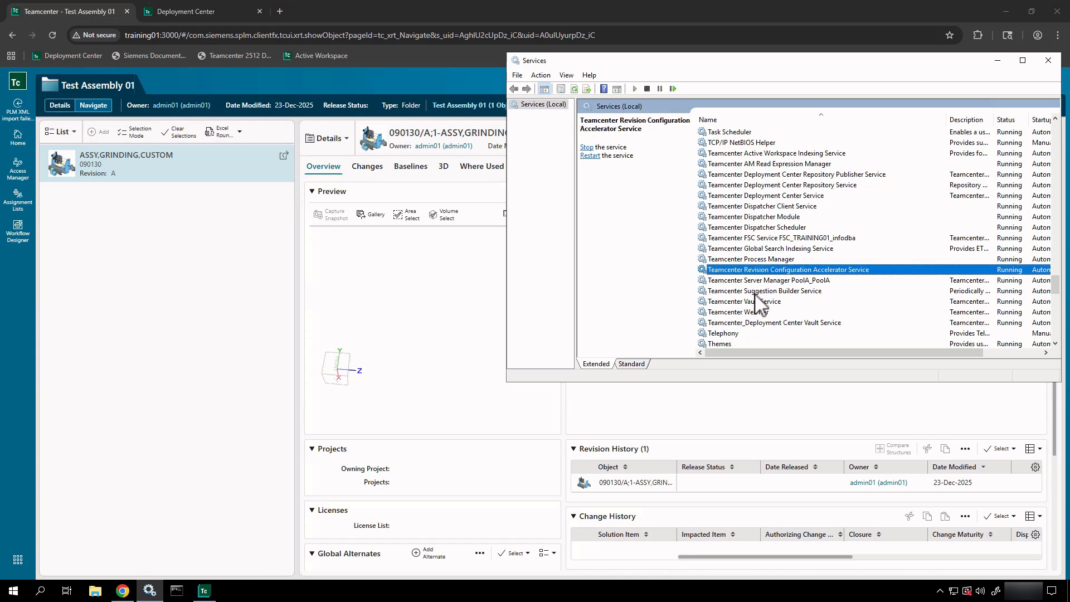
left_click(757, 302)
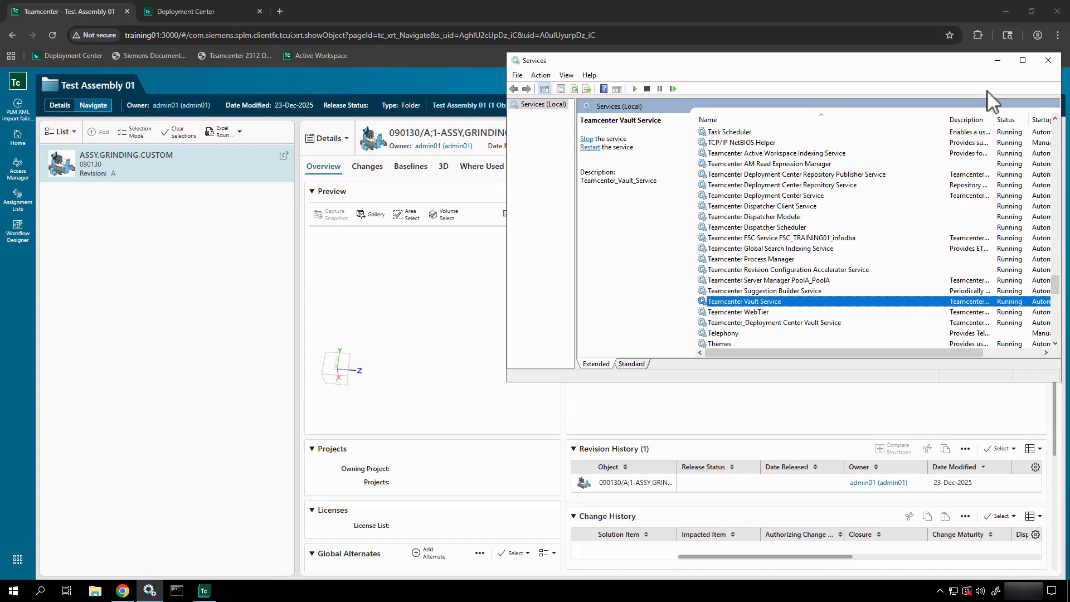
left_click(998, 61)
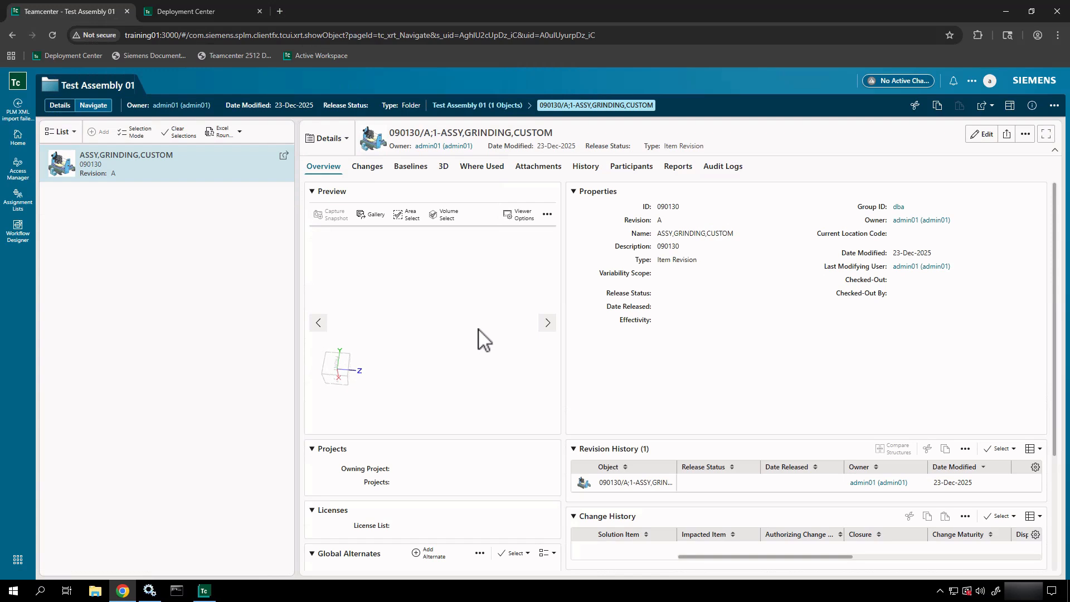
- Switch to the 3D tab and open 090130/A;1-ASSY,GRINDING,CUSTOM on its Content page
mouse_move(478, 329)
left_mouse_down()
mouse_move(374, 299)
mouse_move(301, 248)
mouse_move(443, 324)
mouse_move(477, 377)
mouse_move(322, 334)
mouse_move(337, 291)
mouse_move(422, 290)
mouse_move(487, 329)
left_mouse_up()
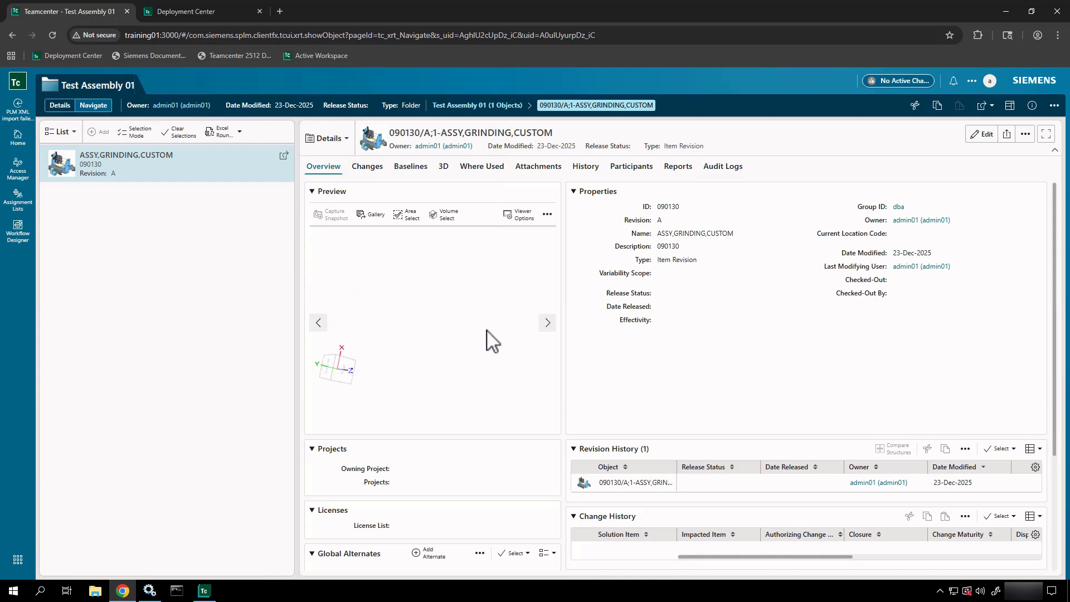
left_click(443, 167)
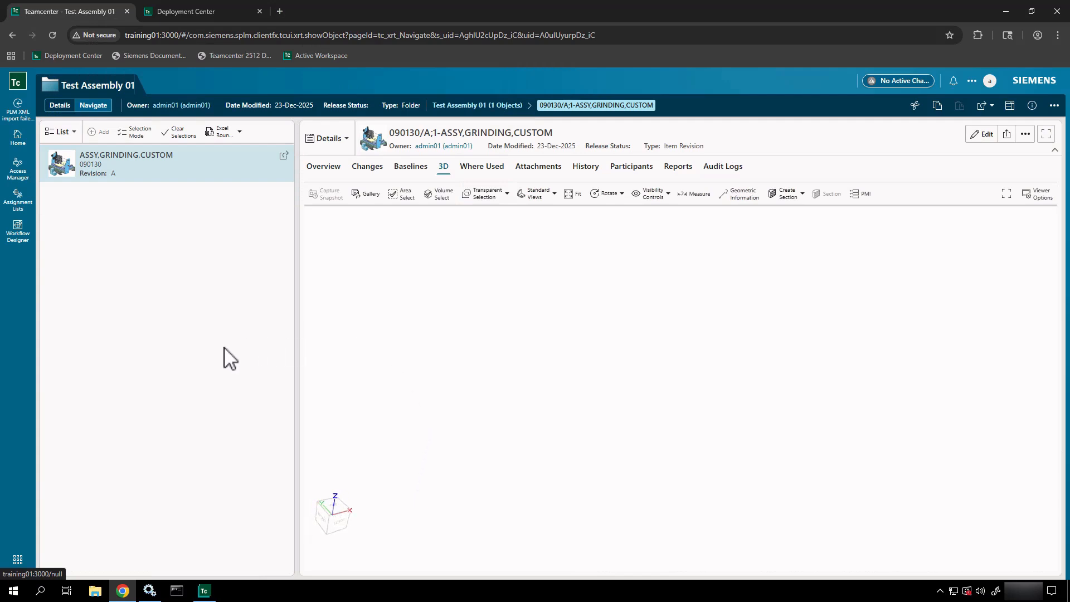
left_click(284, 157)
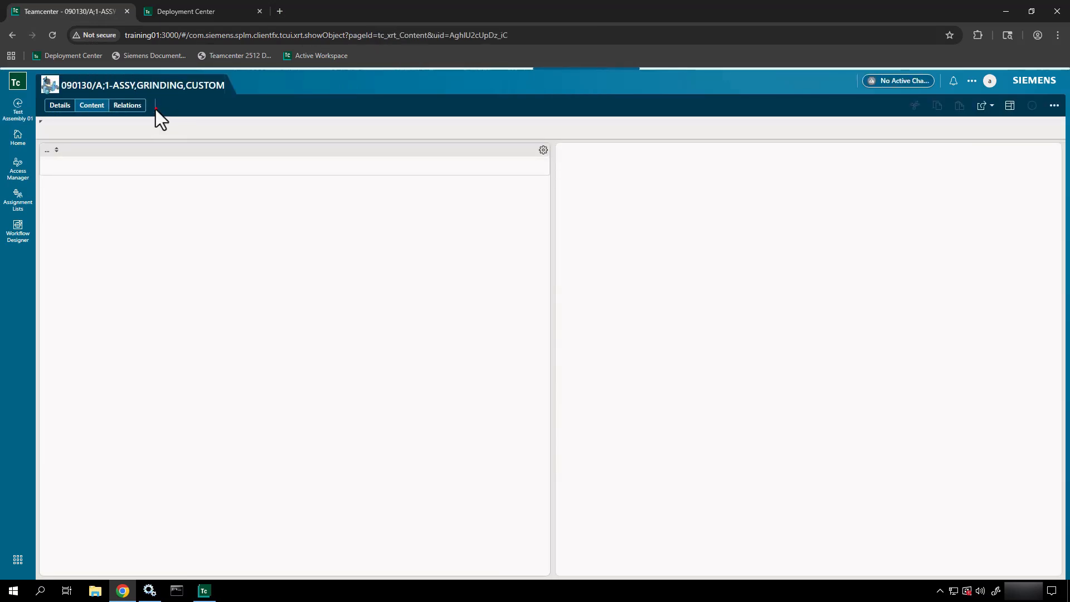
- Switch the right panel from Details to 3D and drag the splitter left to widen the viewer
left_click_drag(155, 109, 296, 127)
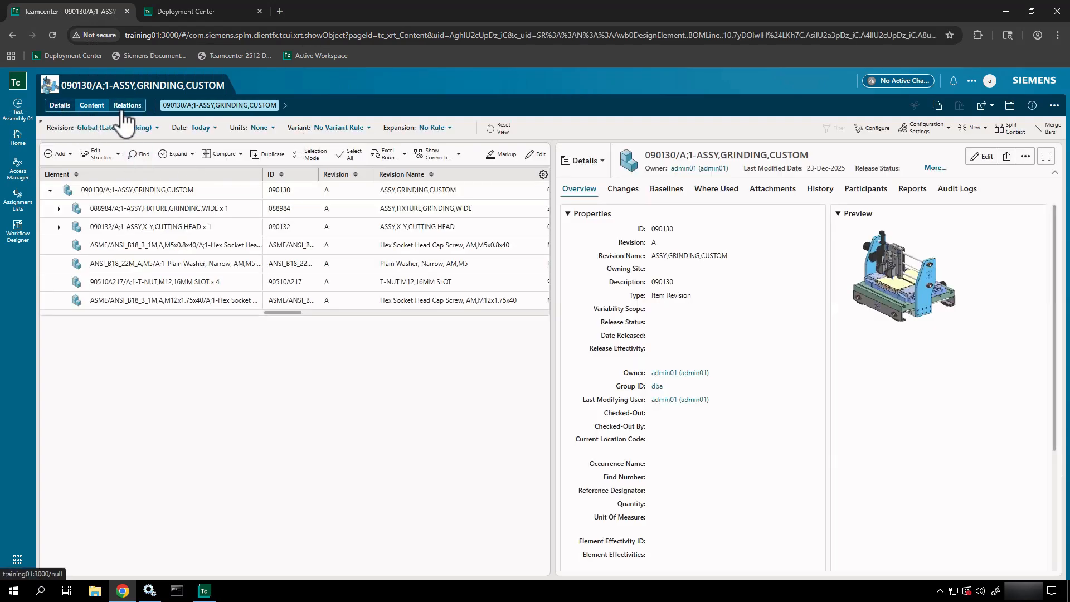
left_click(602, 163)
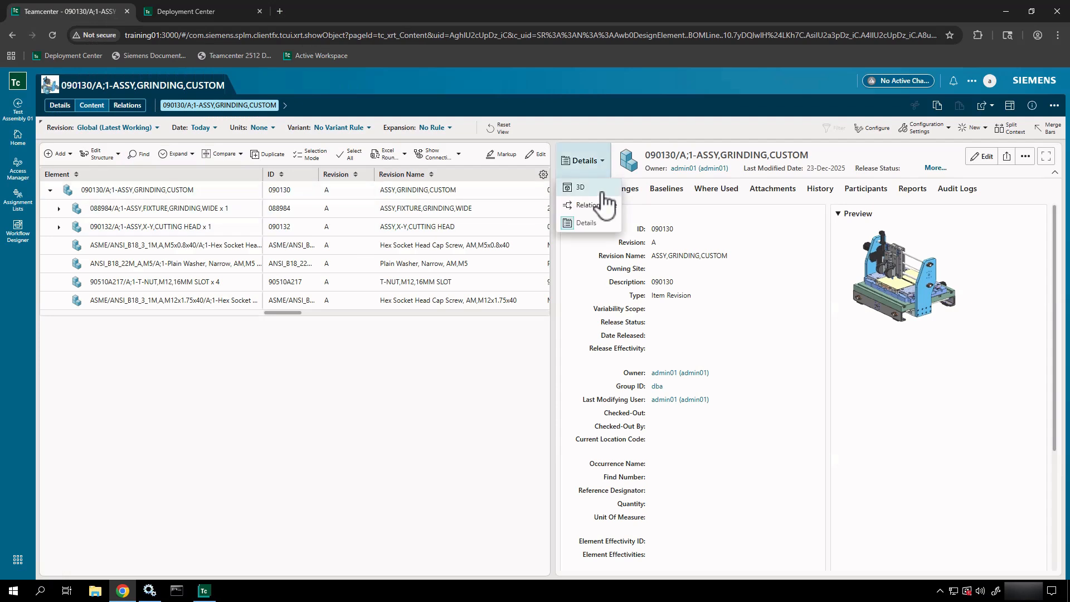
left_click(707, 216)
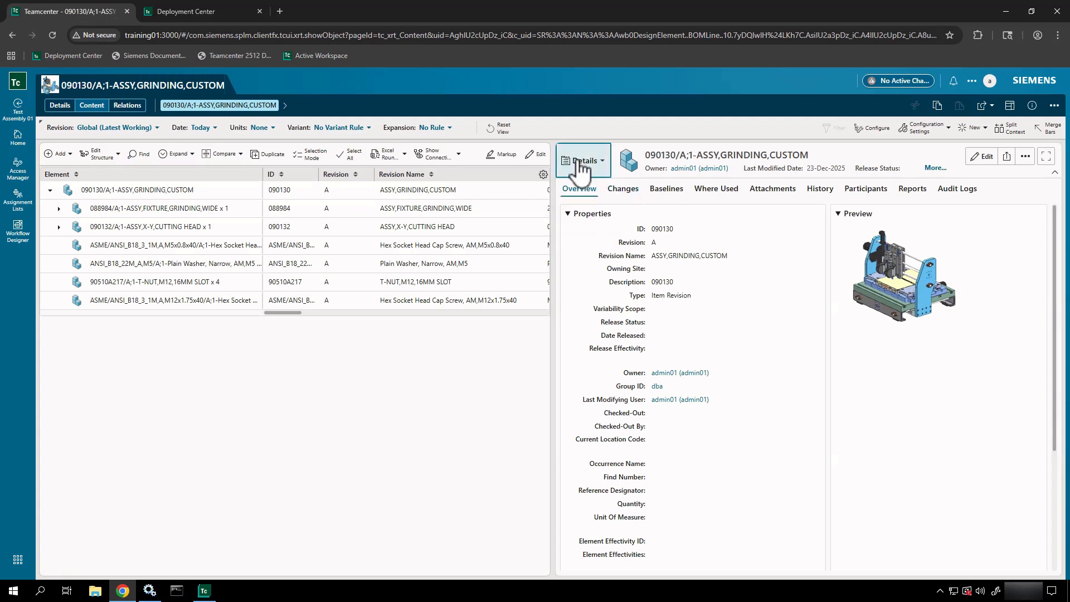
left_click(577, 165)
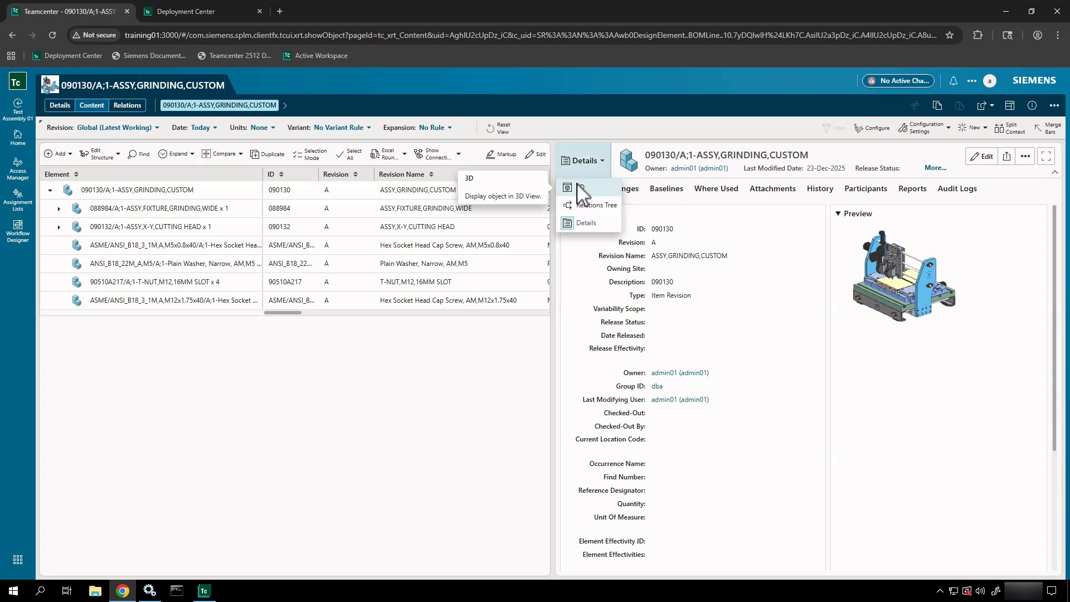
left_click(568, 187)
left_click_drag(554, 177, 321, 179)
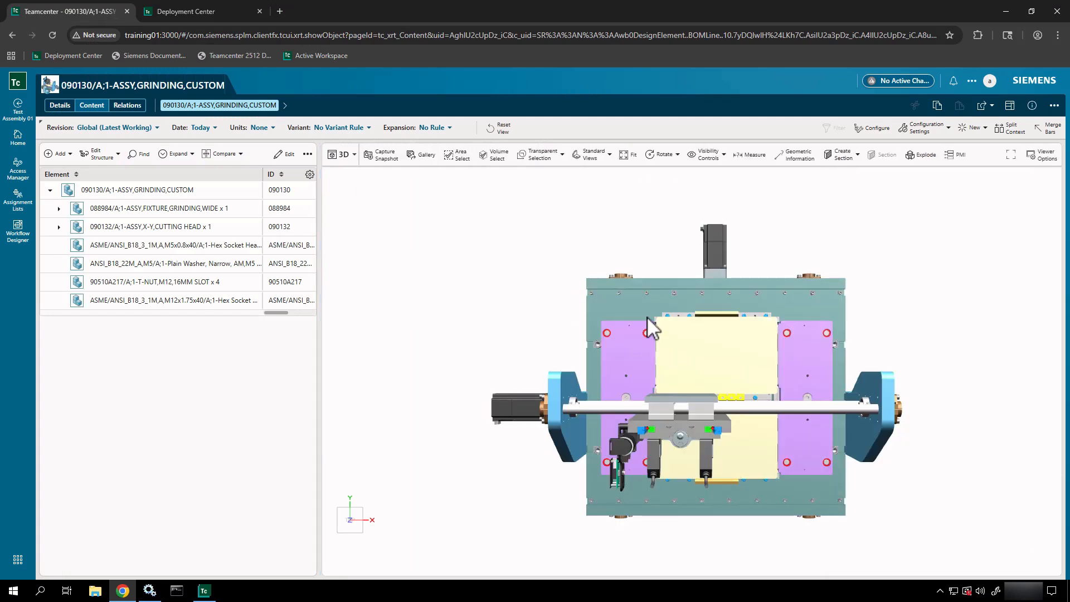
- Tilt the model and select the X-stage side plate to expand 090132 X-Y cutting head, then deselect
left_click_drag(646, 316, 811, 267)
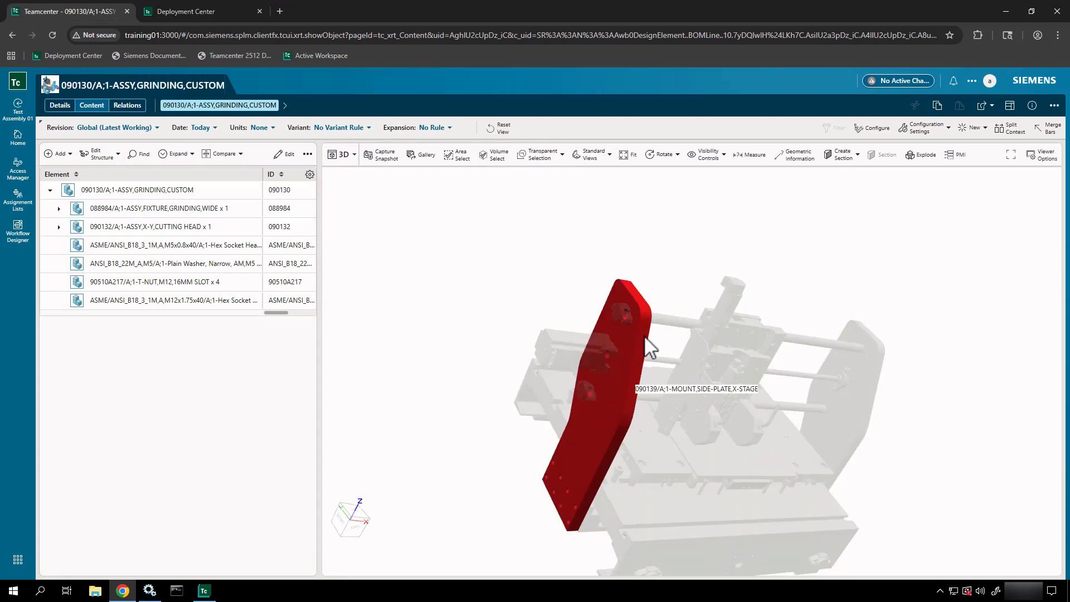
left_click(643, 335)
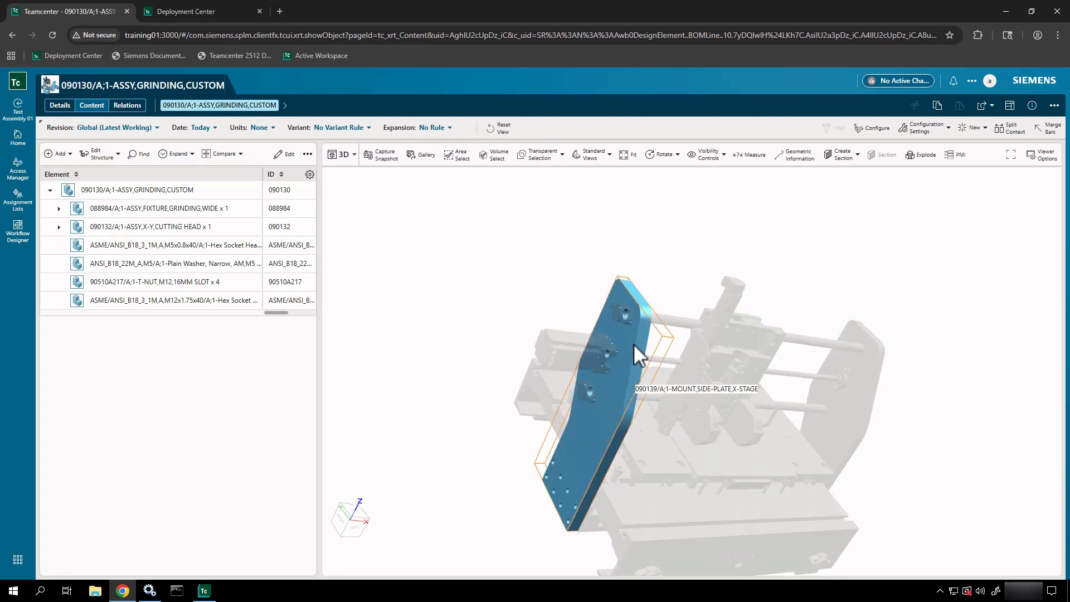
left_click(768, 329)
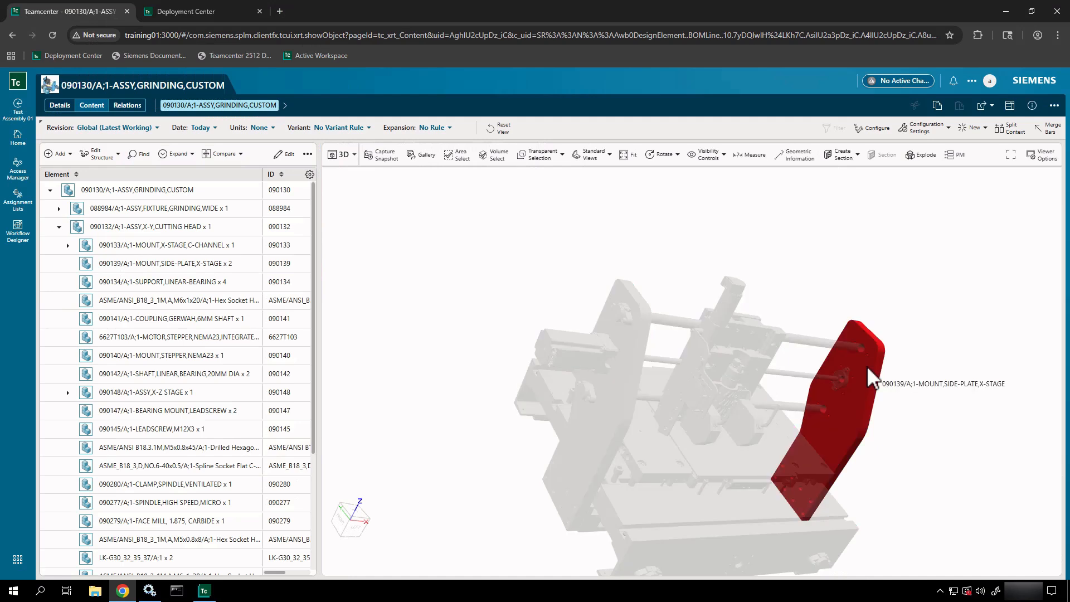
left_click(867, 366)
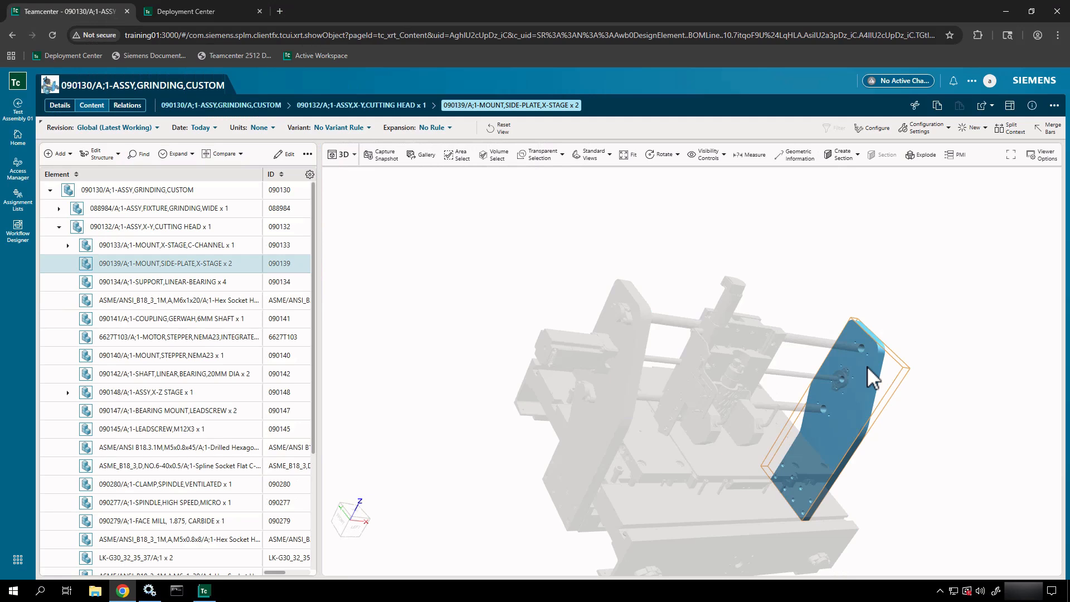
left_click(673, 269)
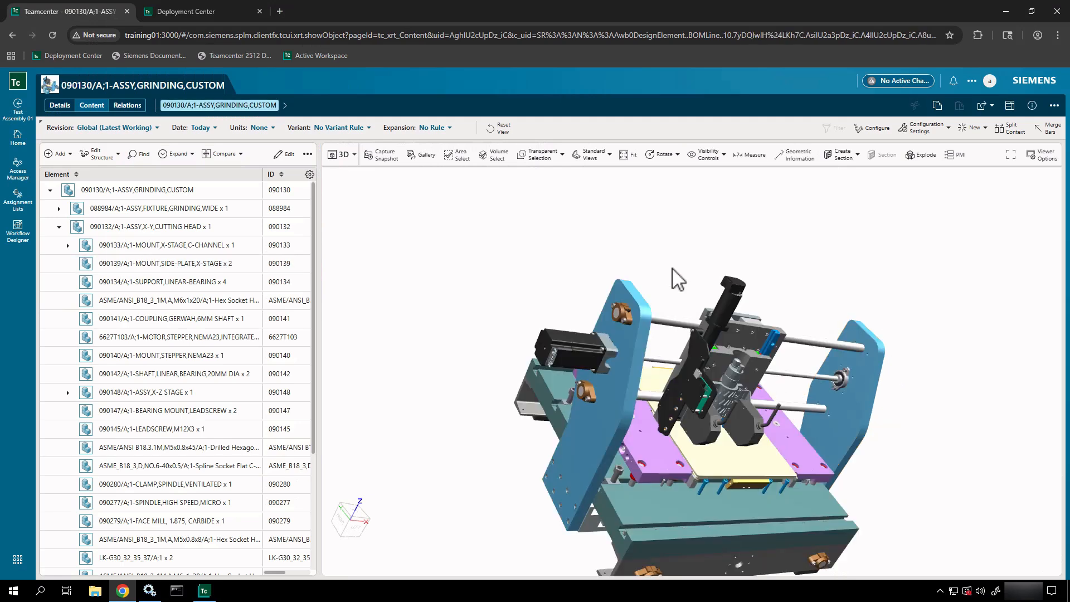
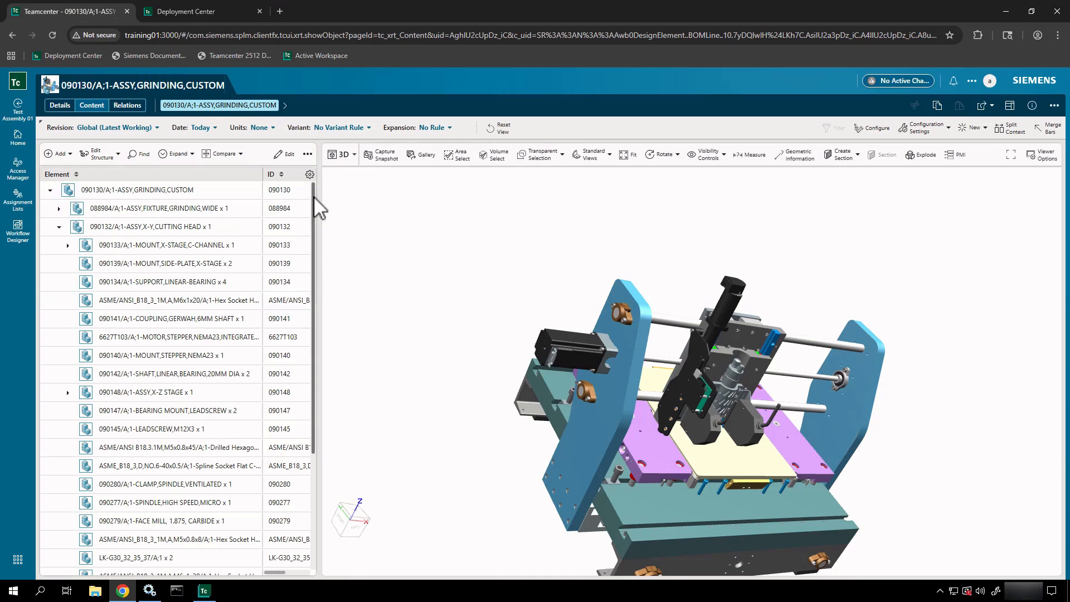
- Expand 090284, 090148 X-Z stage, 090261 grind fixture and 090259 cross-roller stage in the BOM tree
left_click_drag(313, 196, 306, 341)
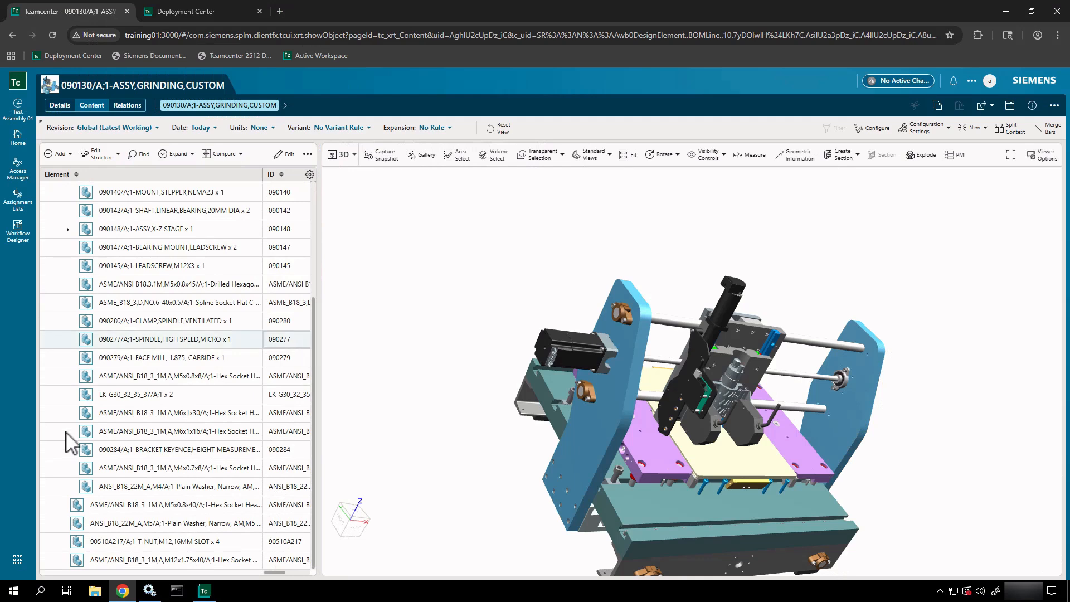
left_click(68, 449)
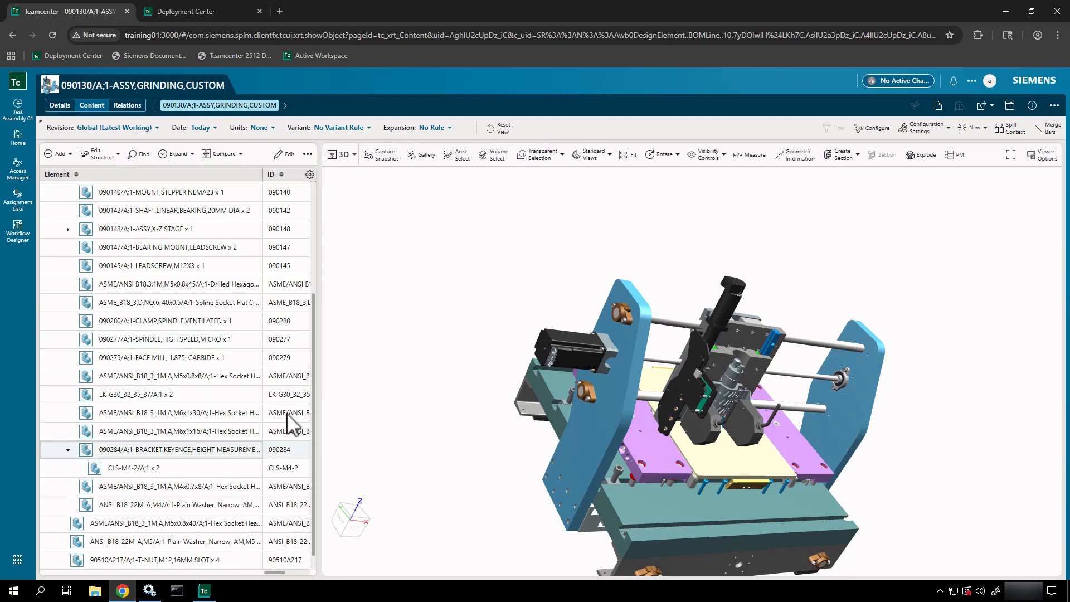
left_click(67, 228)
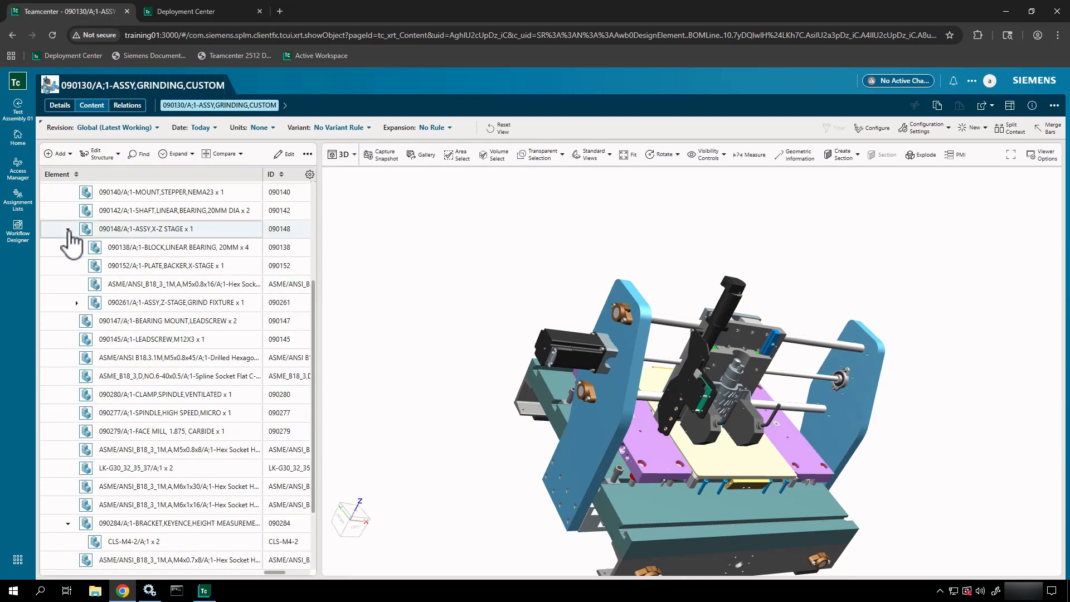
left_click(77, 303)
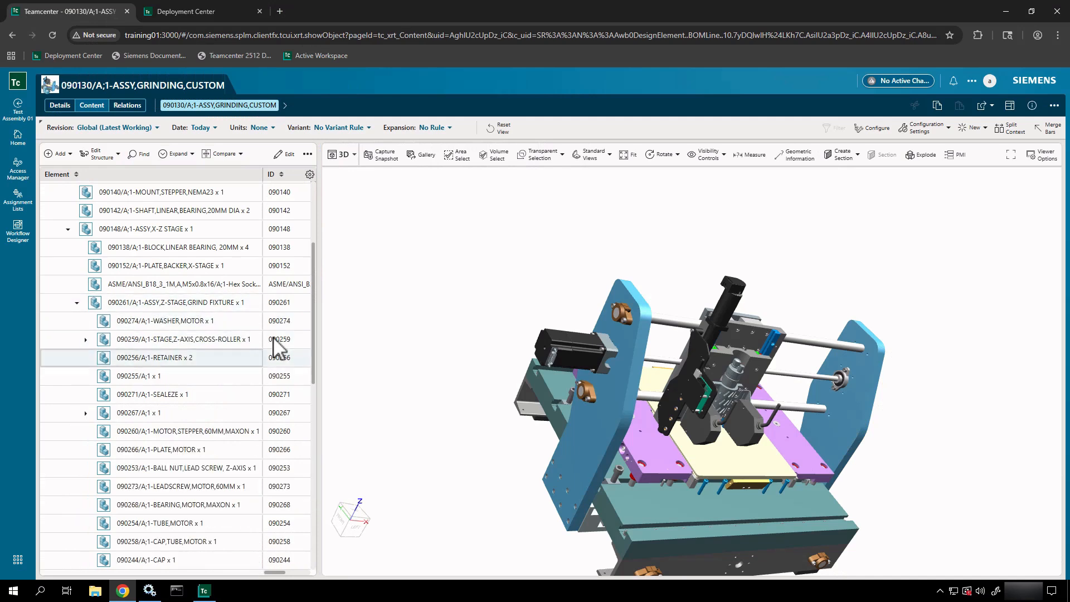
left_click(85, 339)
- Isolate STAGE,Z-AXIS,CROSS-ROLLER in the 3D model and rotate it to a side view
left_click(223, 340)
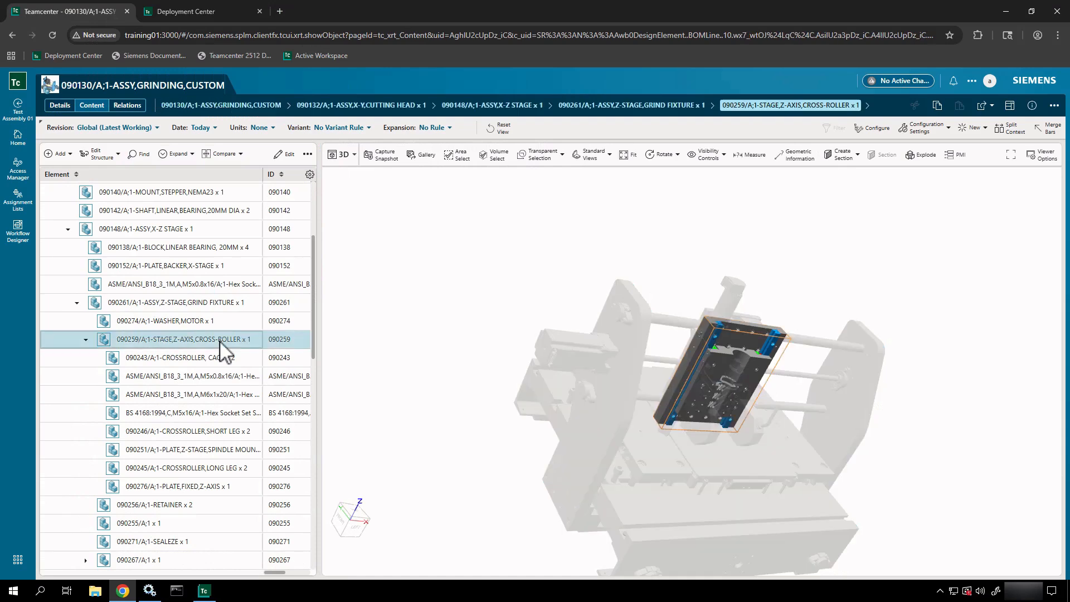
left_click_drag(596, 389, 473, 322)
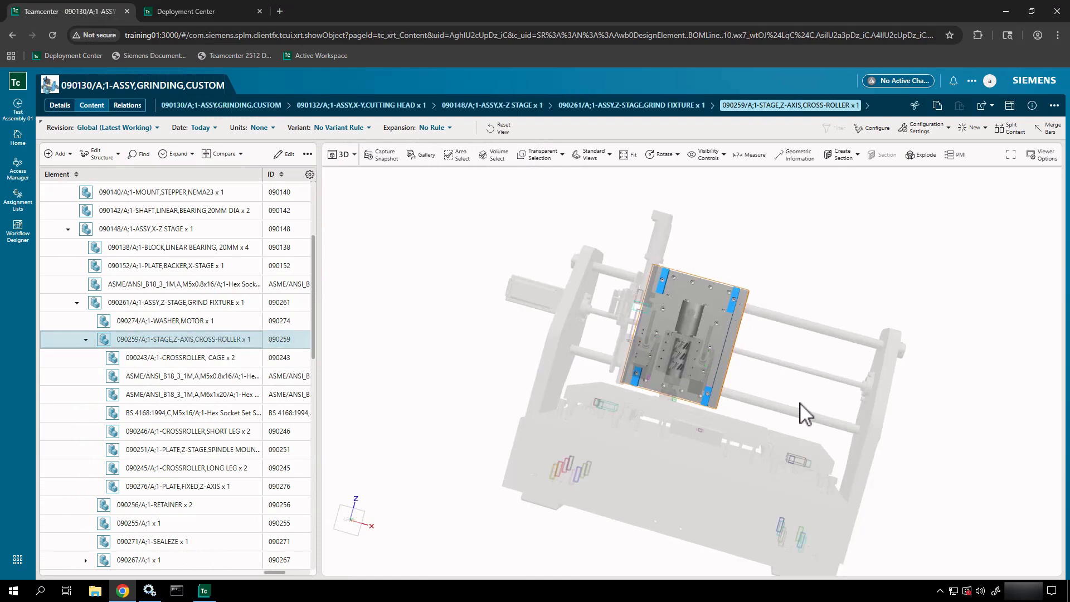
left_click_drag(626, 392, 520, 375)
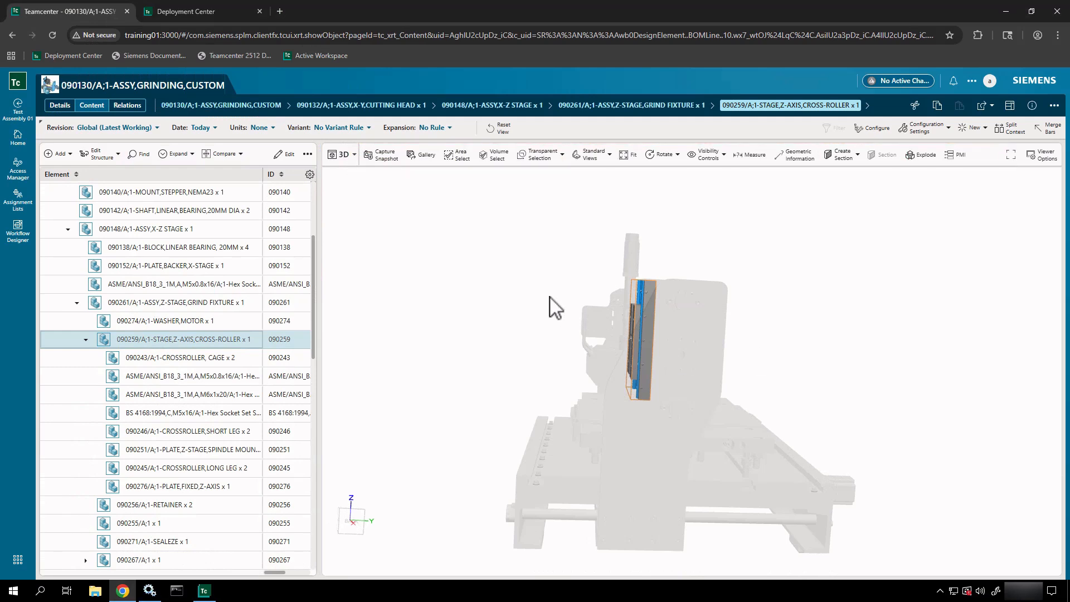
- Return to the Home dashboard and briefly check the general settings options
left_click(40, 148)
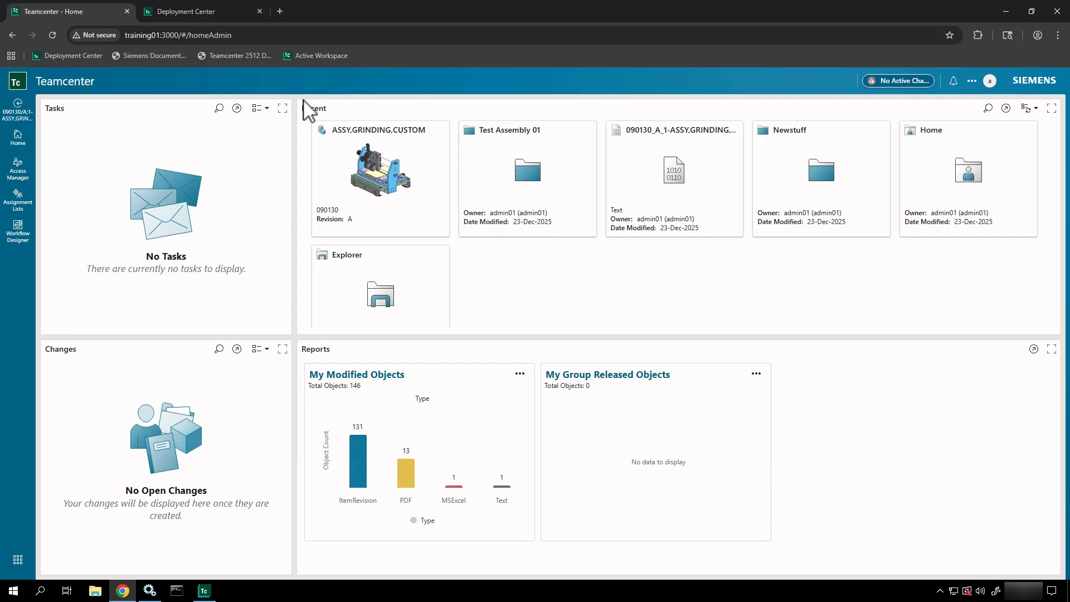
mouse_move(304, 100)
left_mouse_down()
mouse_move(536, 214)
mouse_move(451, 227)
mouse_move(458, 265)
left_mouse_up()
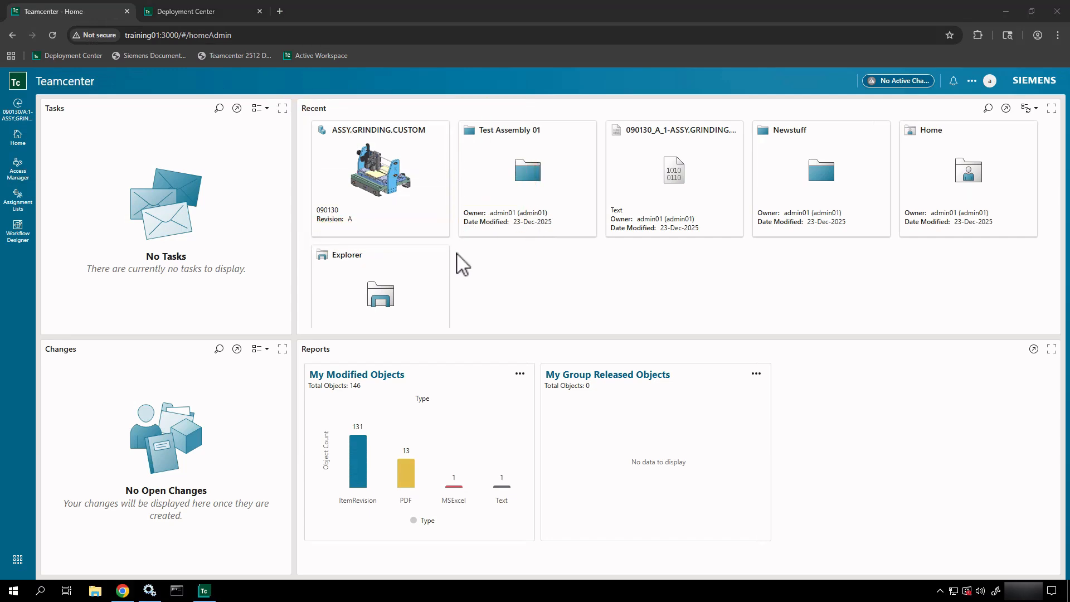
left_click(972, 83)
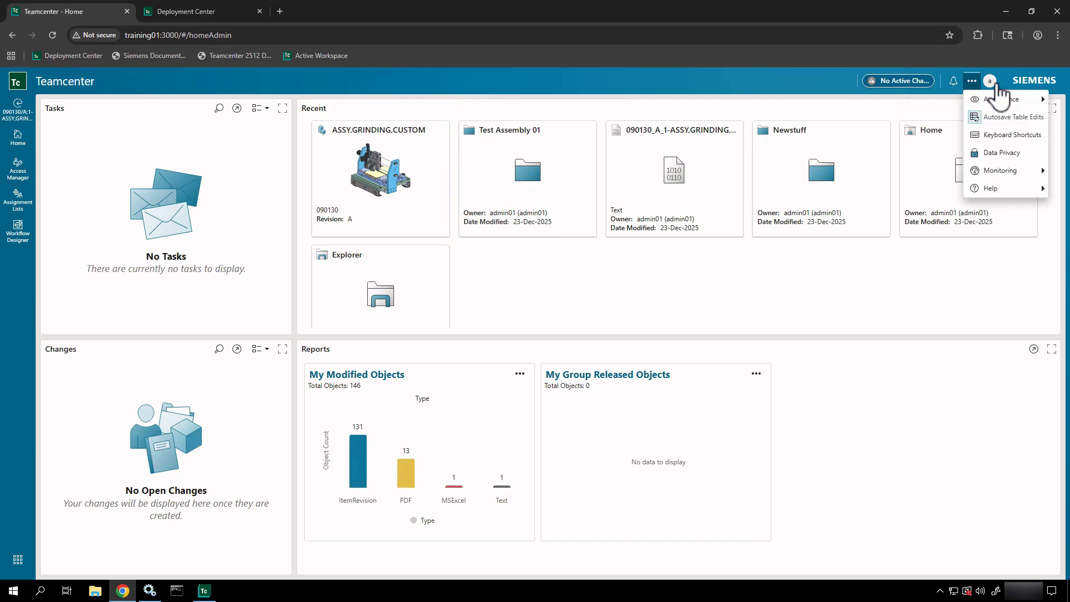
left_click(828, 106)
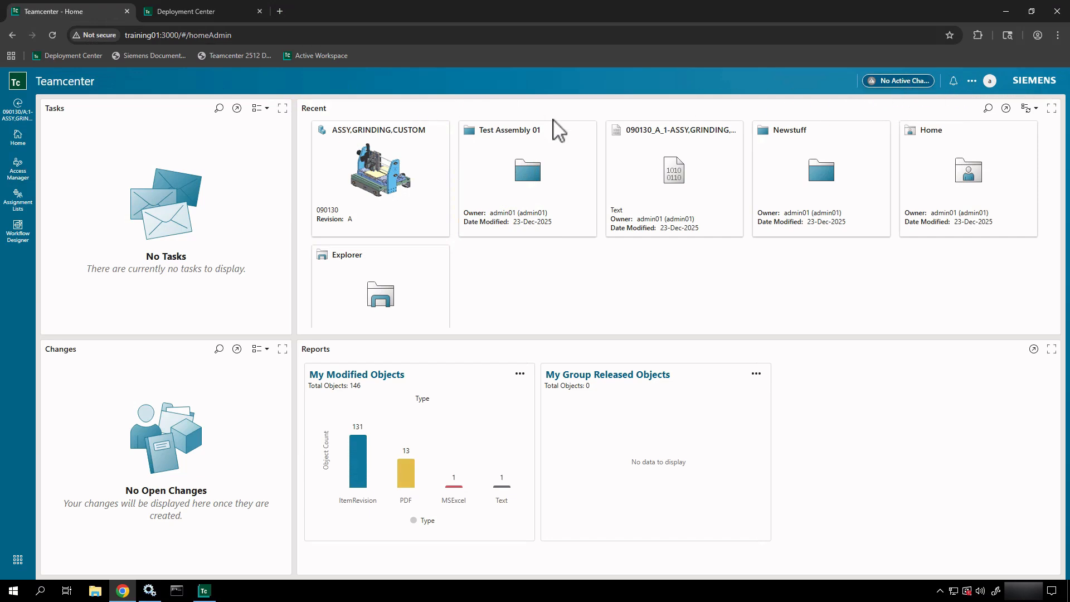
- Switch the session's workspace from Active Admin to Author in the profile panel
left_click(989, 80)
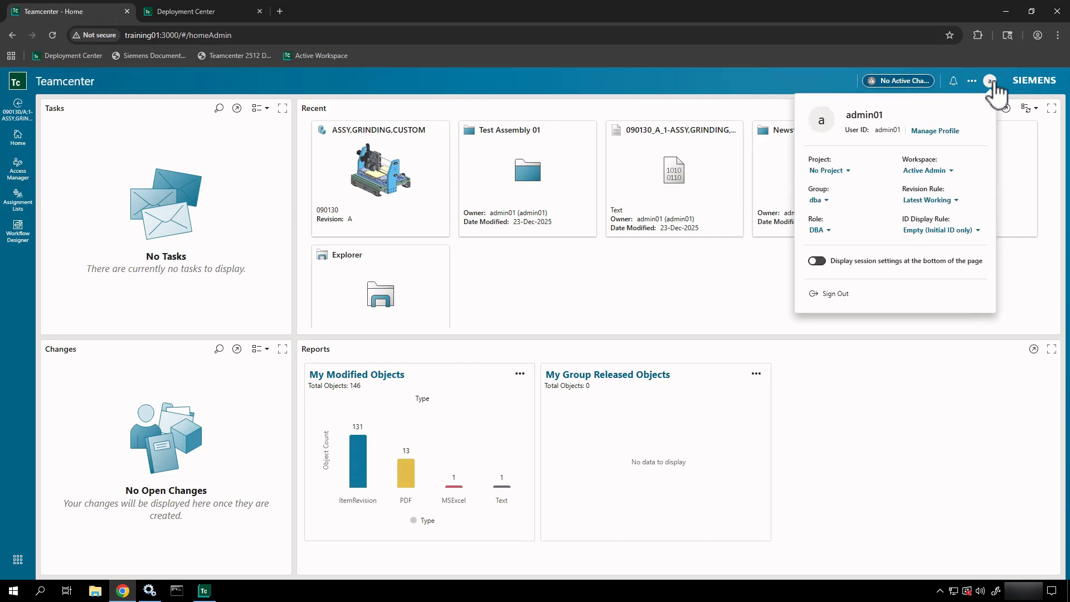
left_click(925, 173)
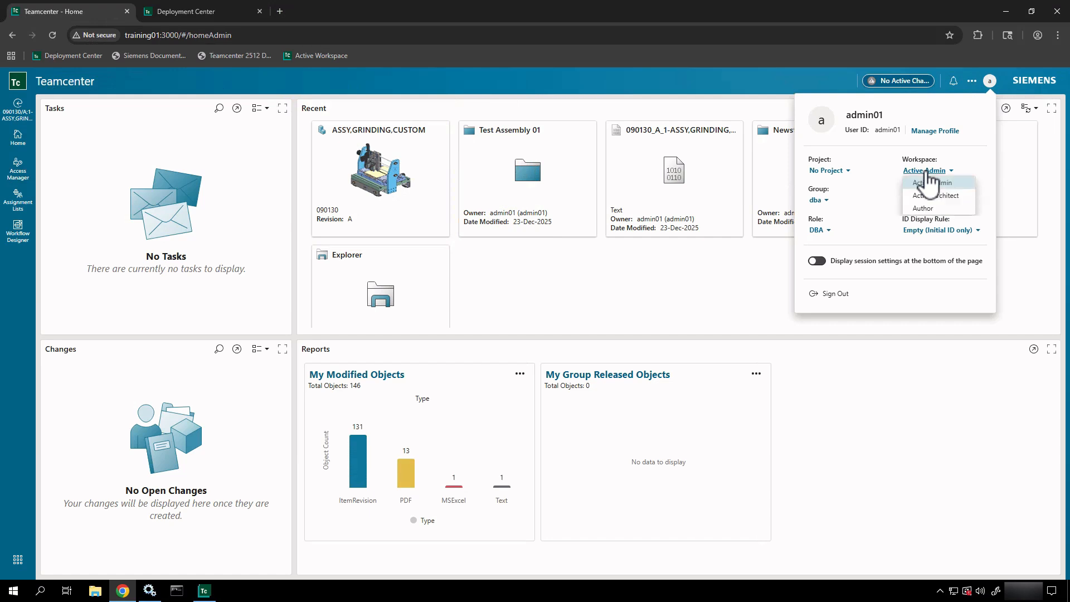
left_click(927, 211)
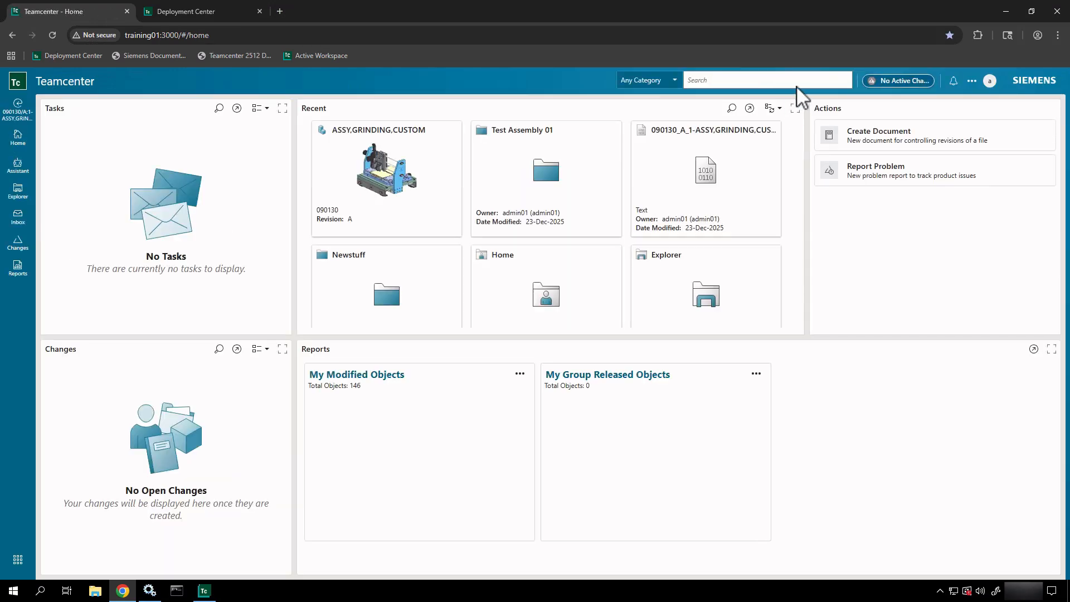
left_click(797, 85)
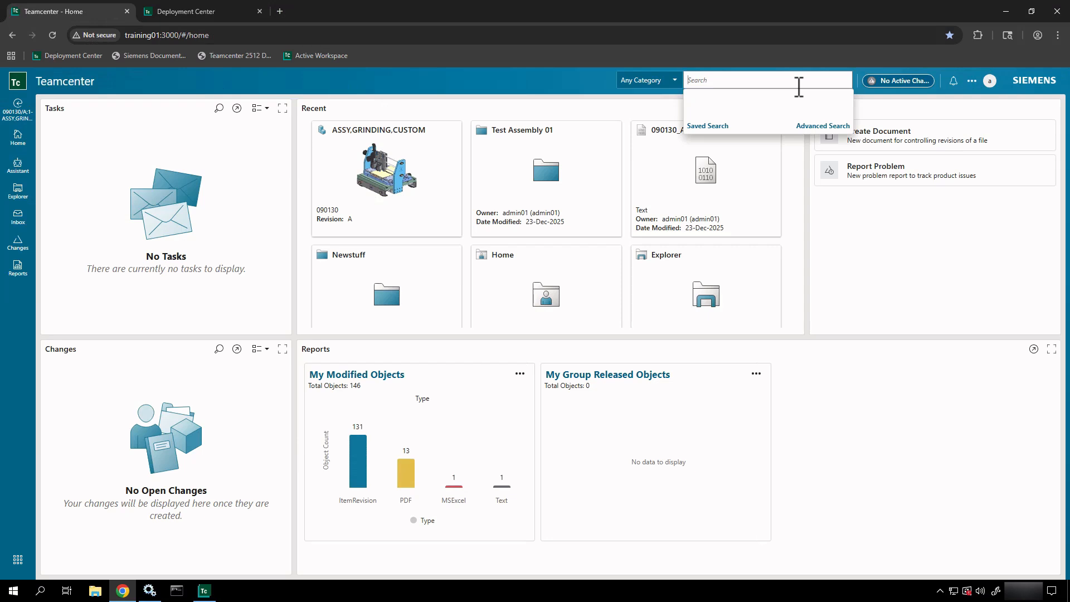
type("*")
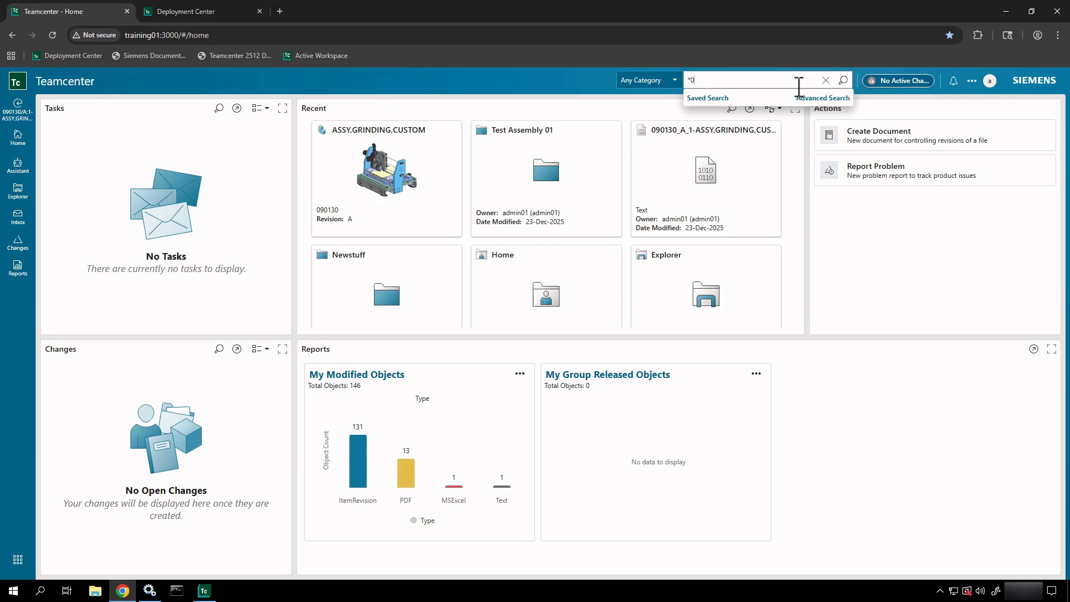
key("Return")
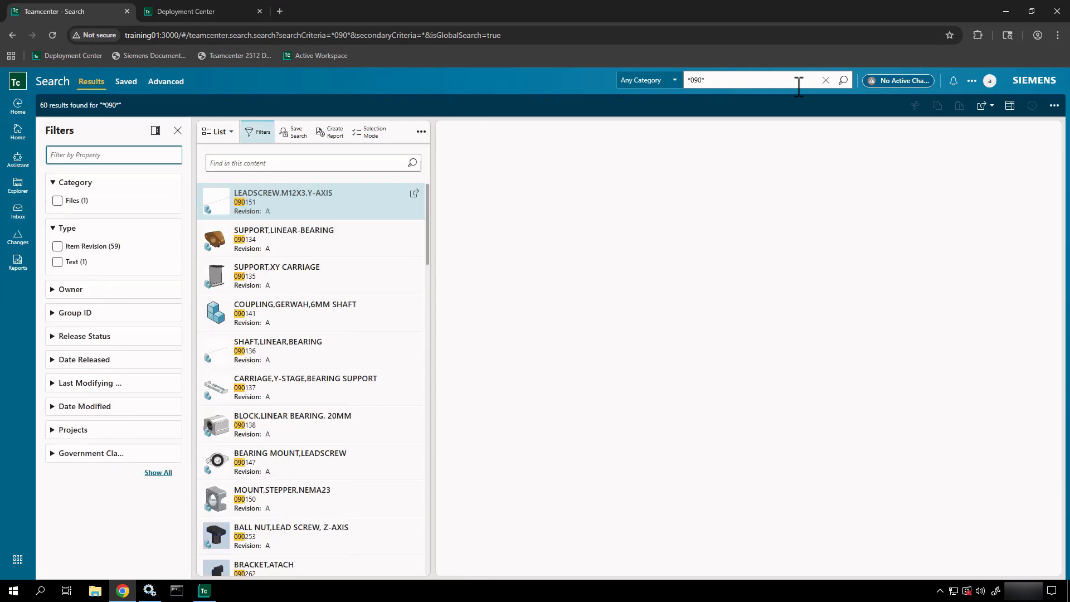
scroll(362, 321, "down", 10)
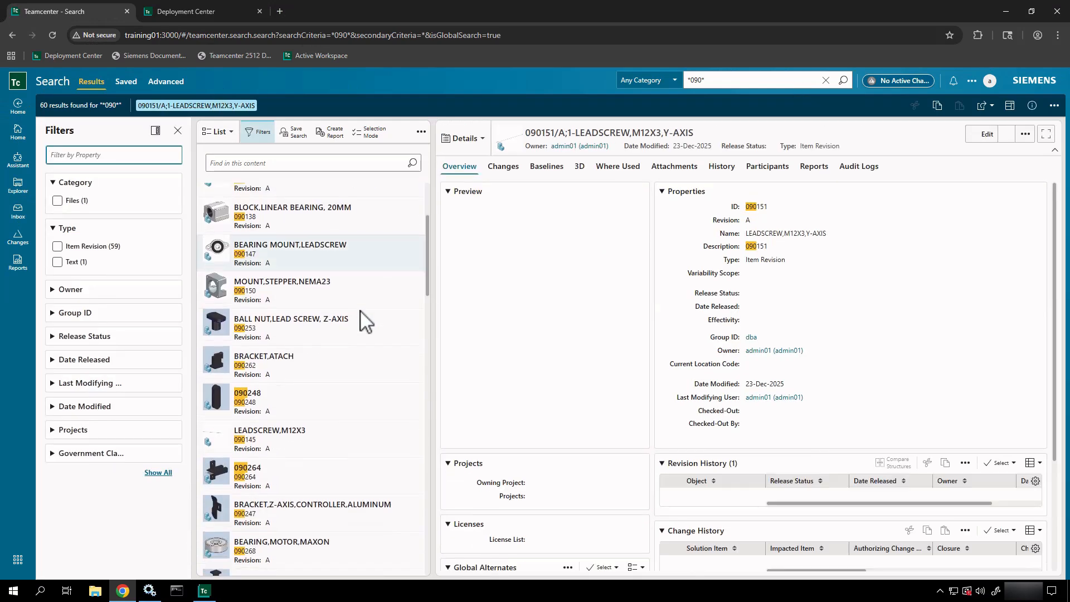
scroll(362, 320, "down", 12)
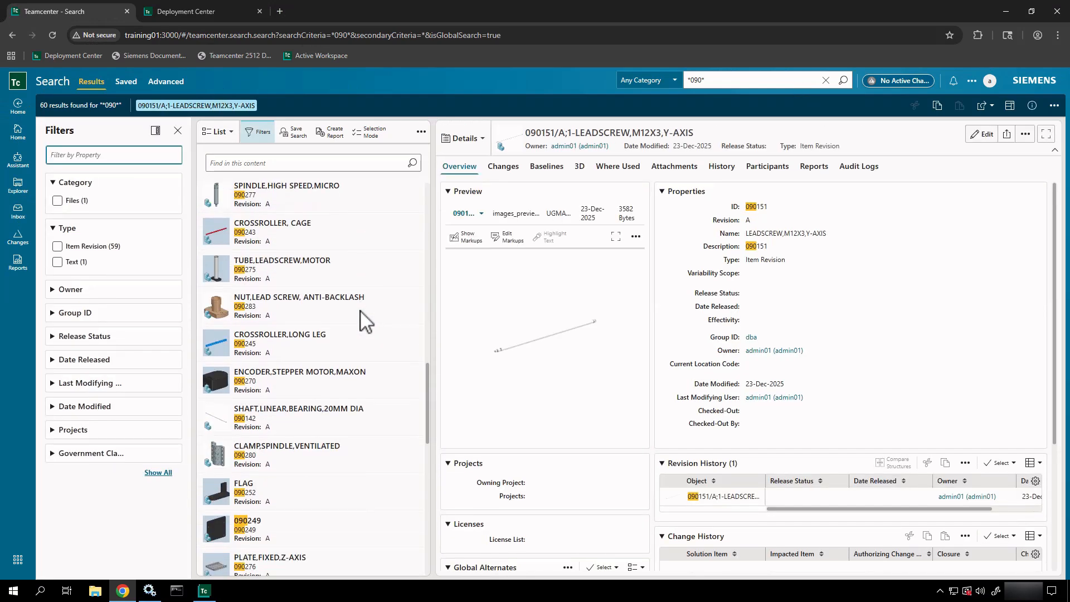
scroll(362, 320, "up", 12)
scroll(362, 320, "up", 10)
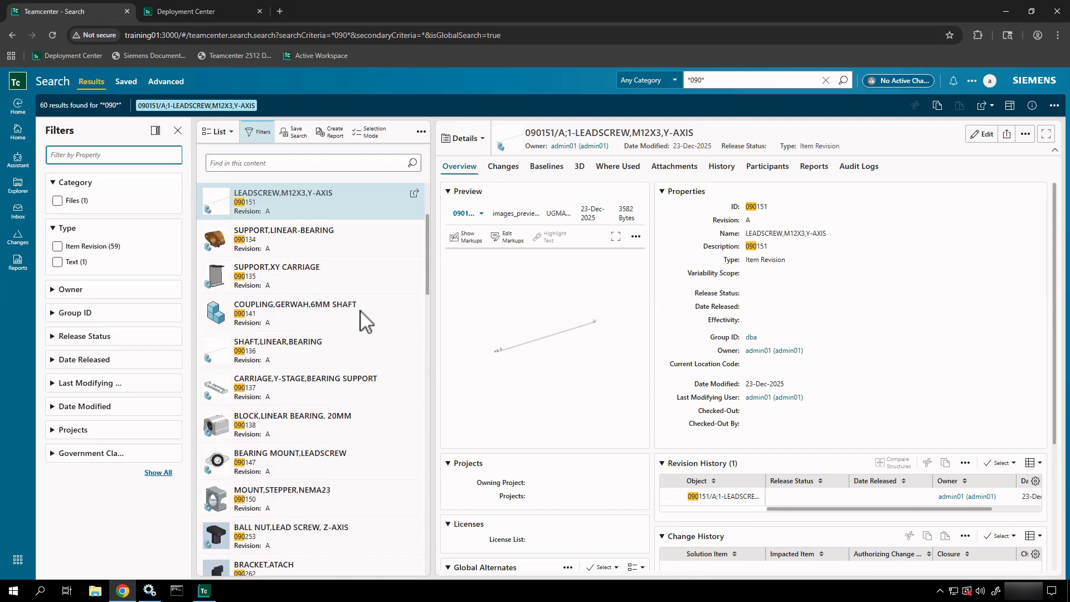
left_click(371, 242)
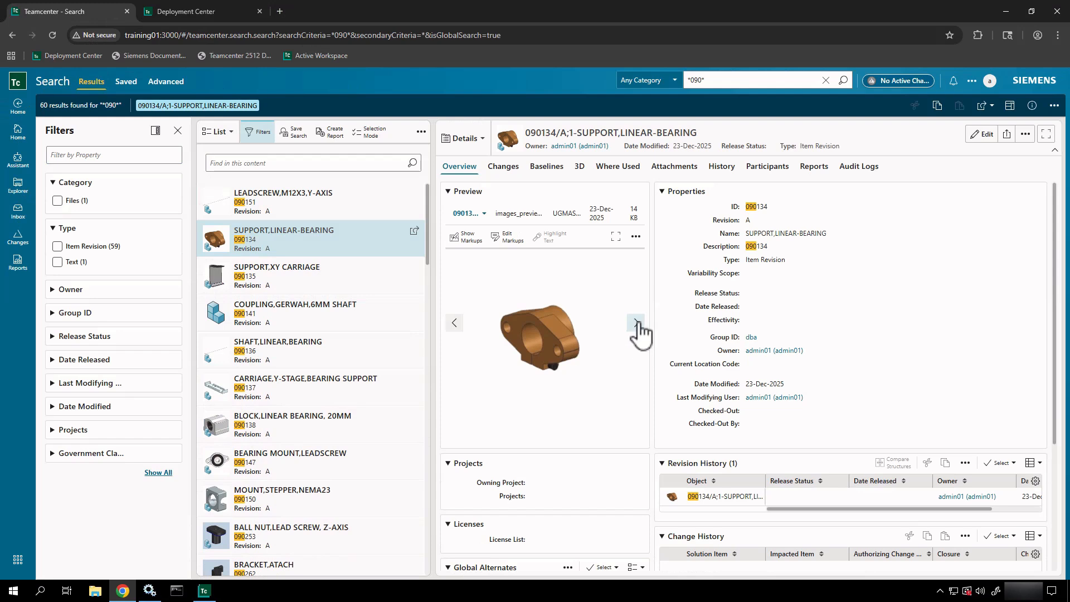
left_click(636, 323)
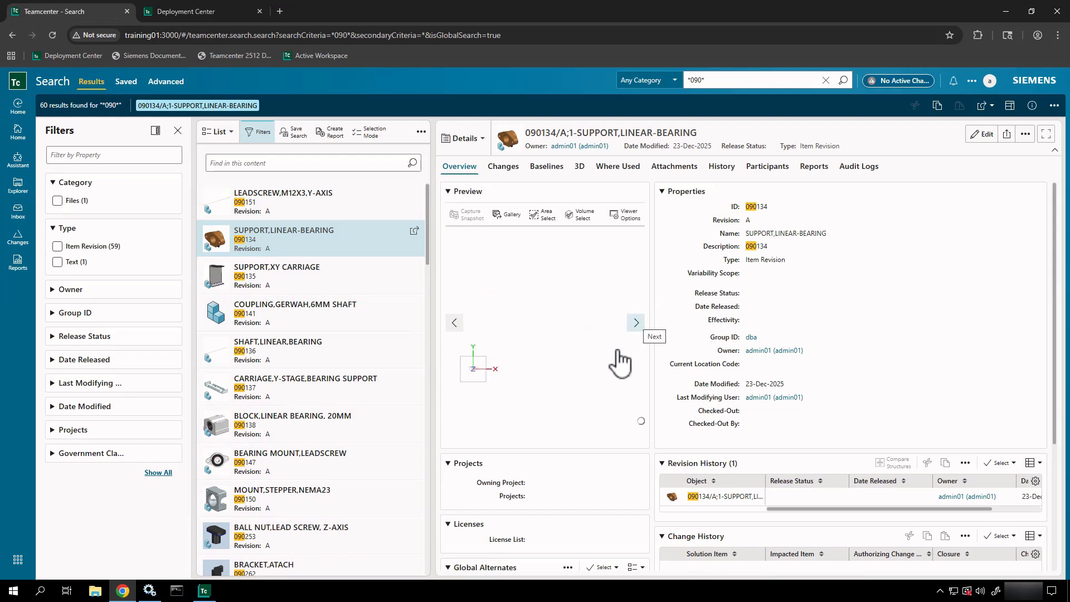
left_click_drag(556, 313, 537, 349)
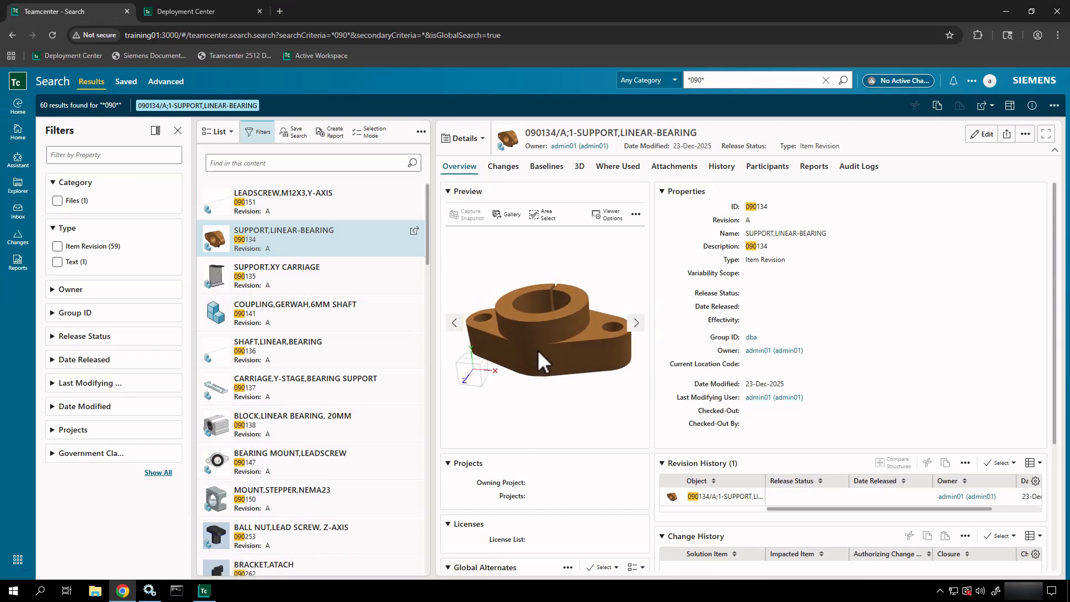
left_click(636, 215)
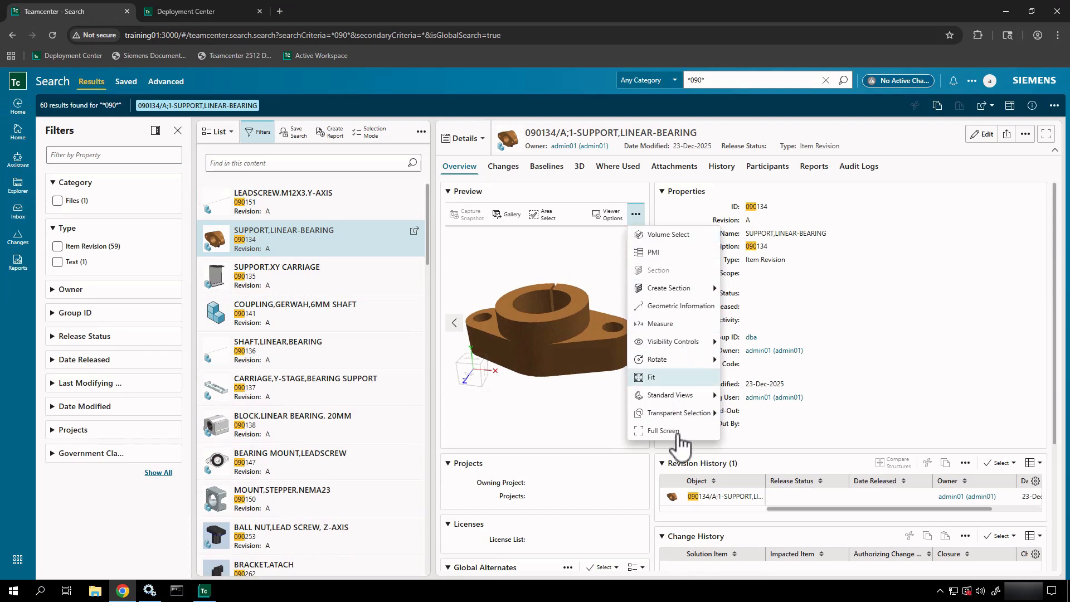
left_click(580, 167)
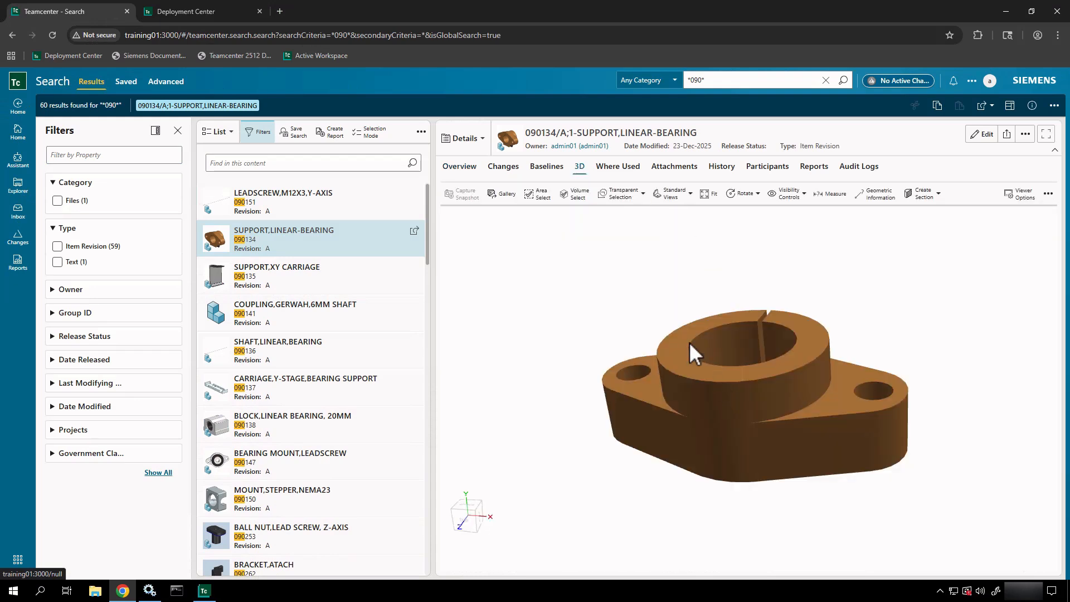
left_click(458, 167)
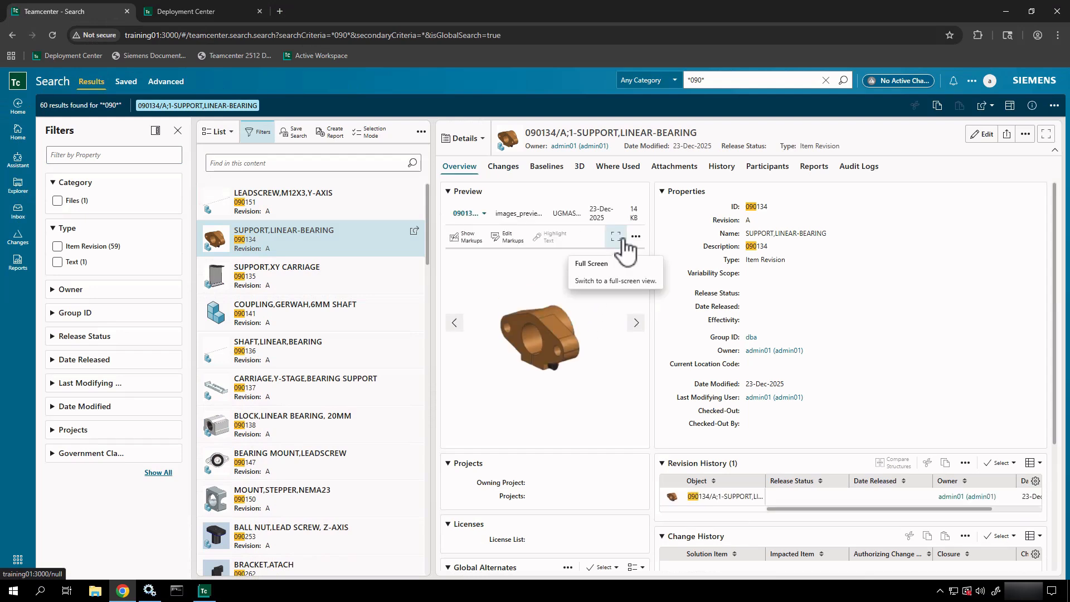
left_click(622, 239)
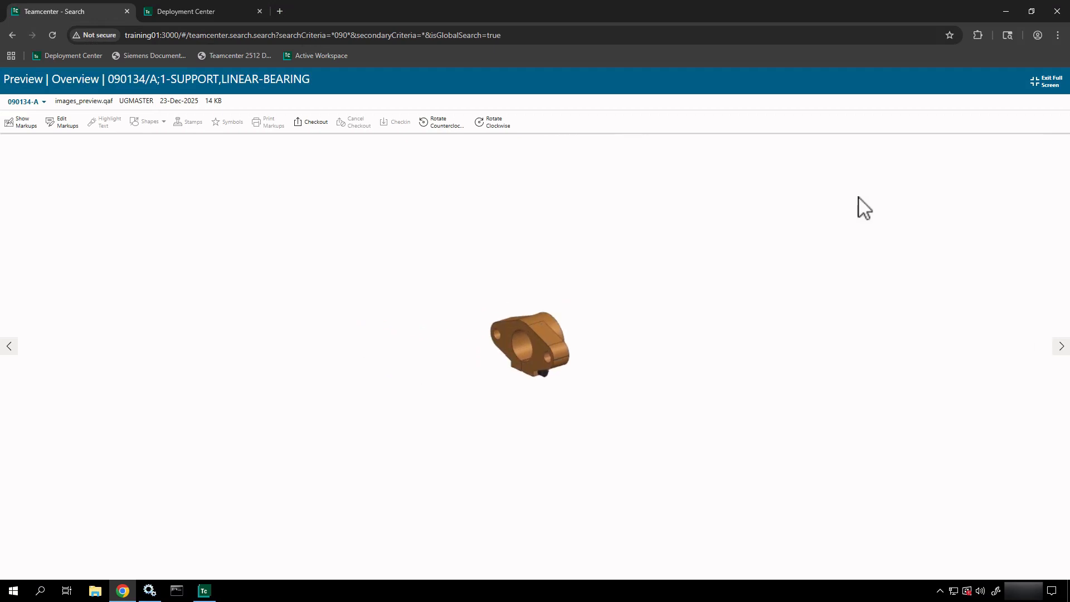
left_click(1038, 83)
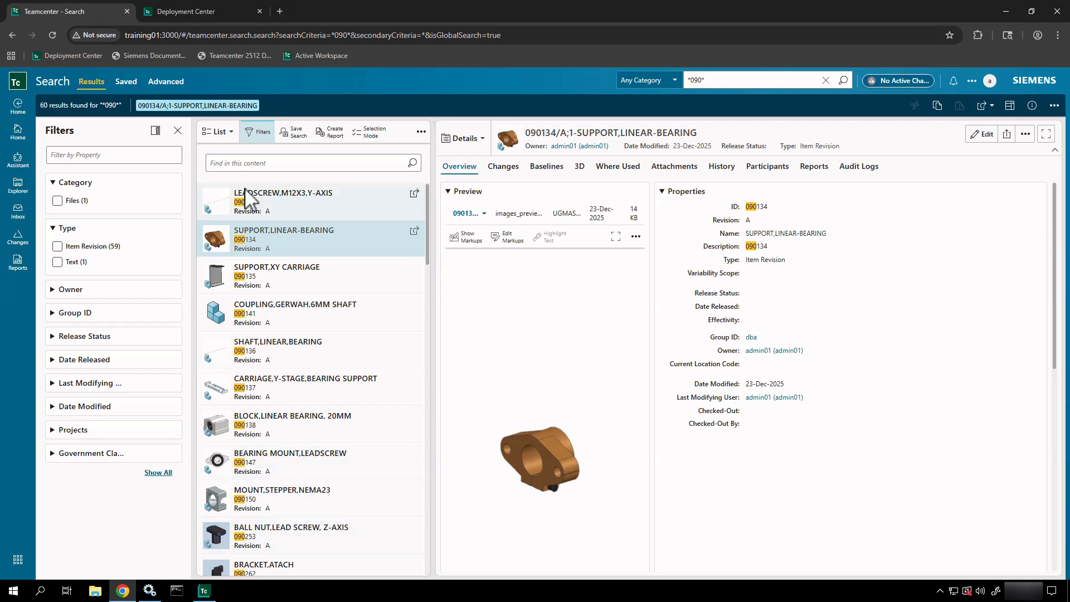
- From Home, switch the workspace to Active Admin and bring up the tools launcher
left_click(12, 139)
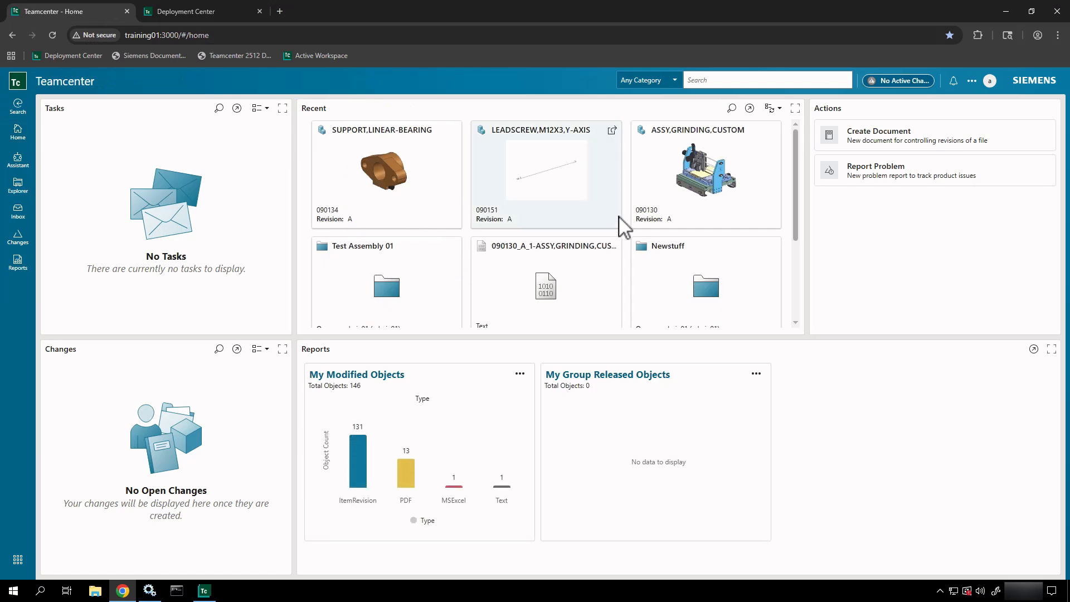
left_click(989, 82)
left_click(914, 172)
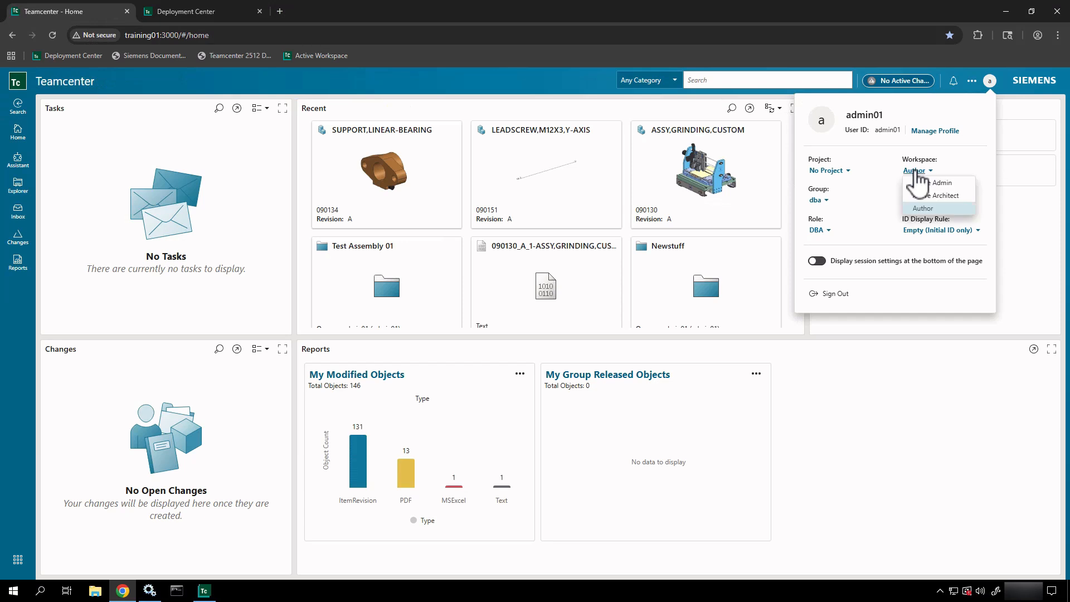
left_click(915, 171)
left_click(915, 171)
left_click(918, 184)
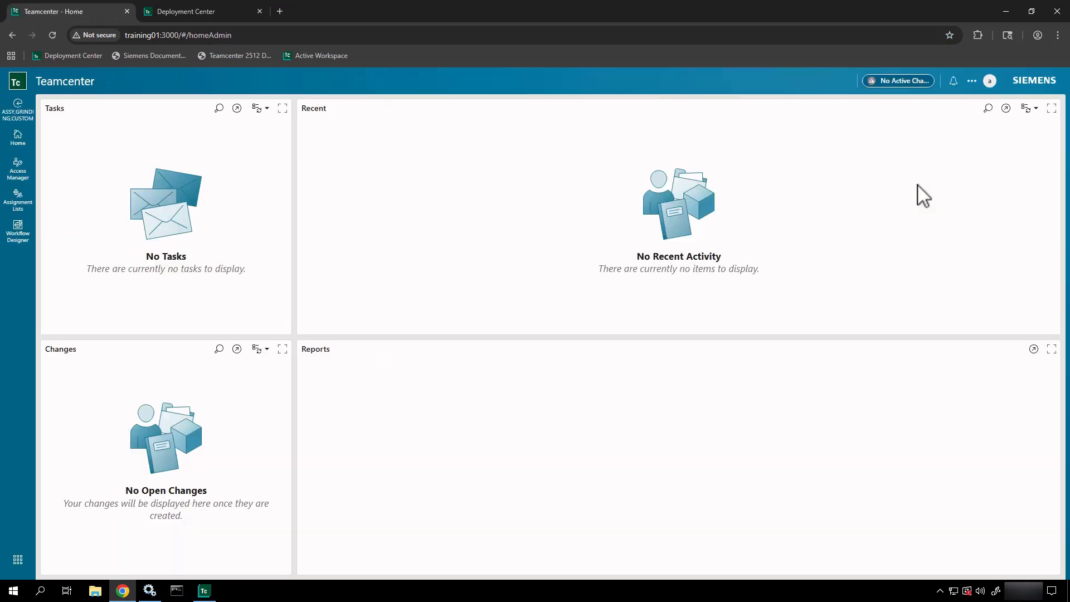
left_click(18, 559)
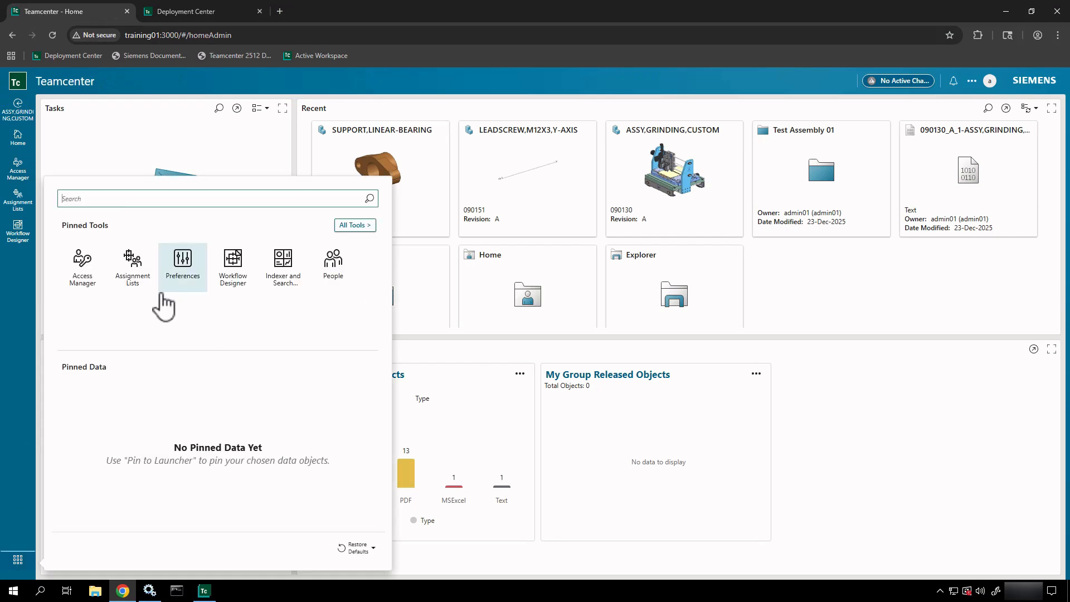
- Filter Preferences by 'SSR' and show AWV02DViewerRenderOption with its VisServerlessCSR value
left_click(186, 266)
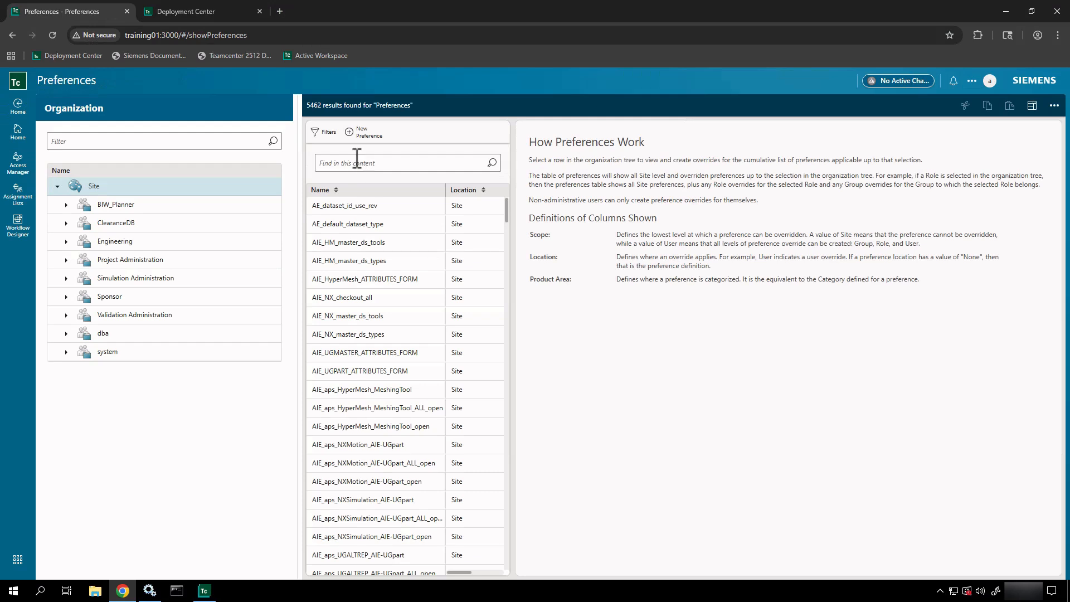
left_click(357, 158)
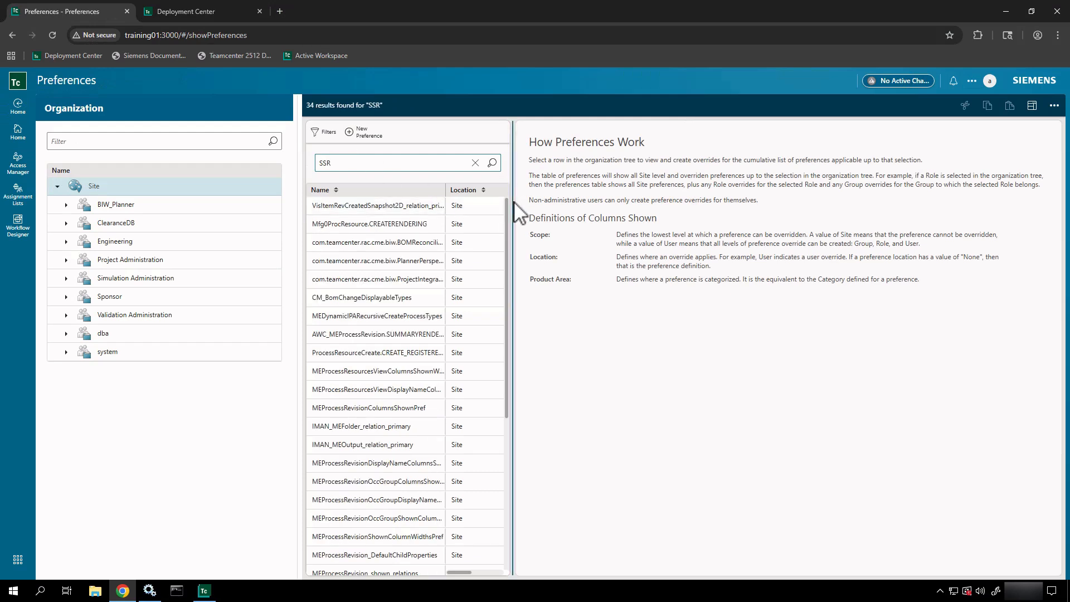
left_click_drag(513, 223, 748, 234)
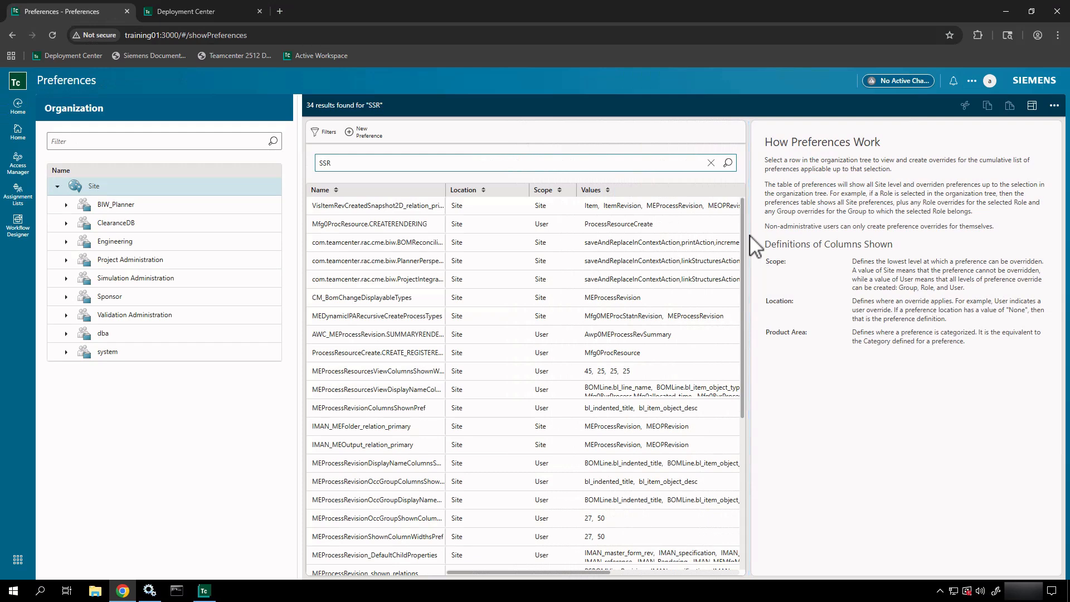
scroll(675, 320, "down", 5)
mouse_move(671, 308)
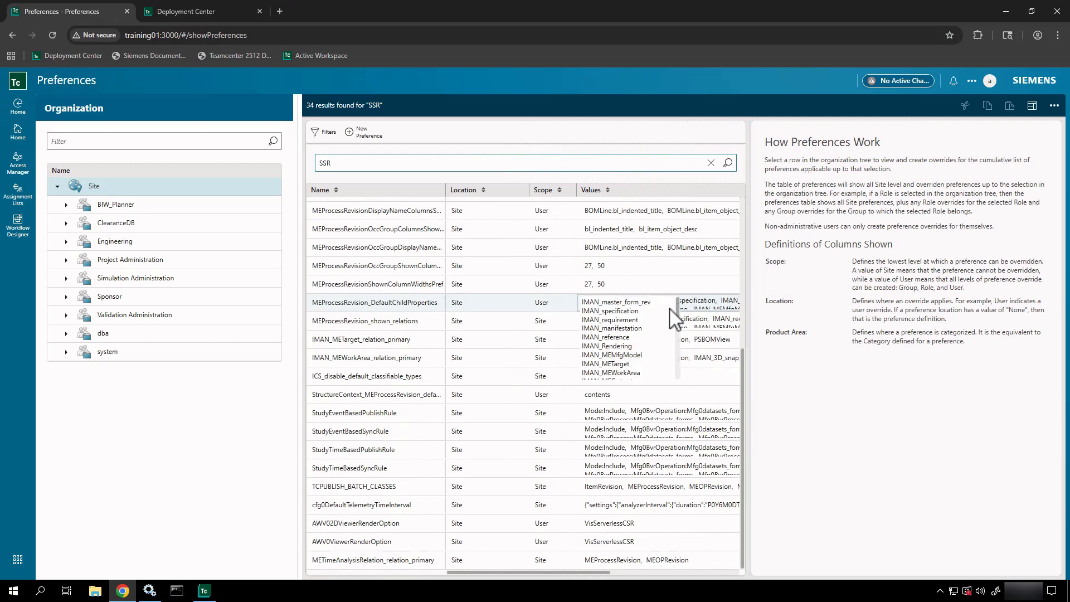
left_click(663, 522)
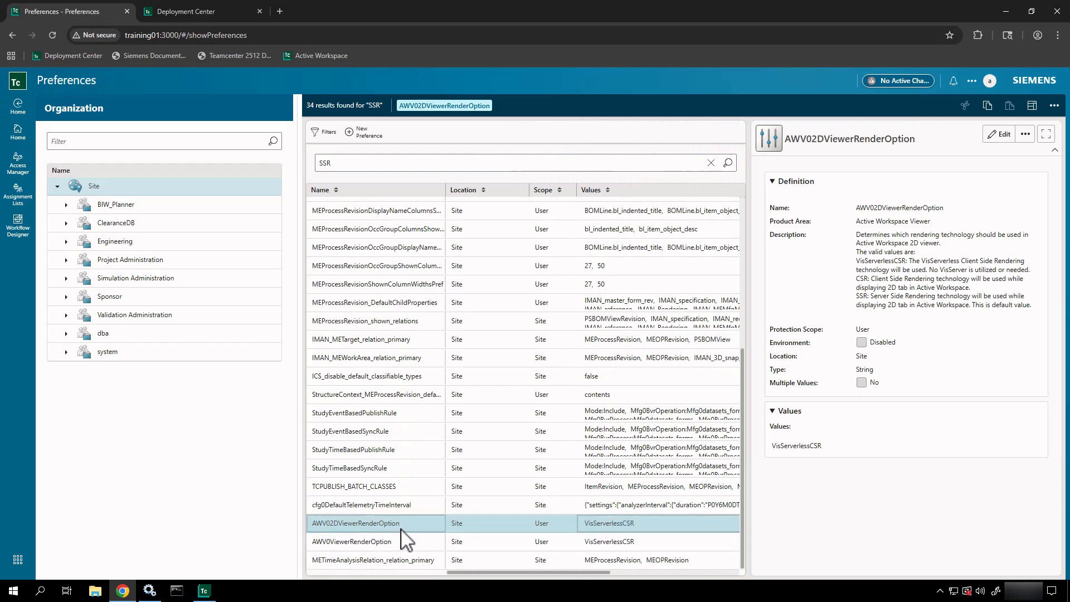
- Compare the AWV0ViewerRenderOption and AWV02DViewerRenderOption details, then return to the Home dashboard
left_click(406, 541)
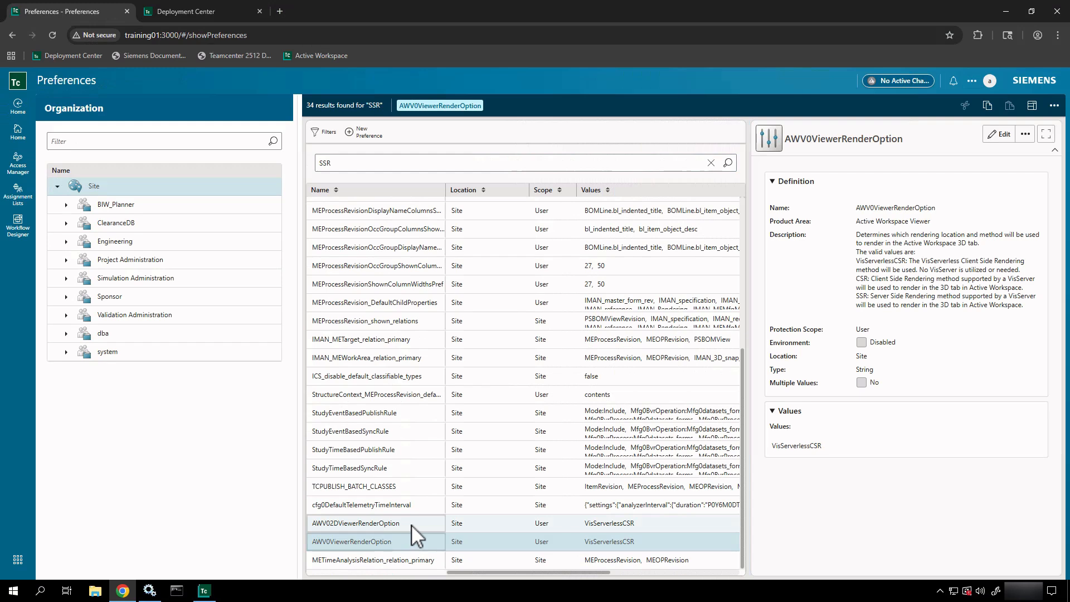
left_click(411, 524)
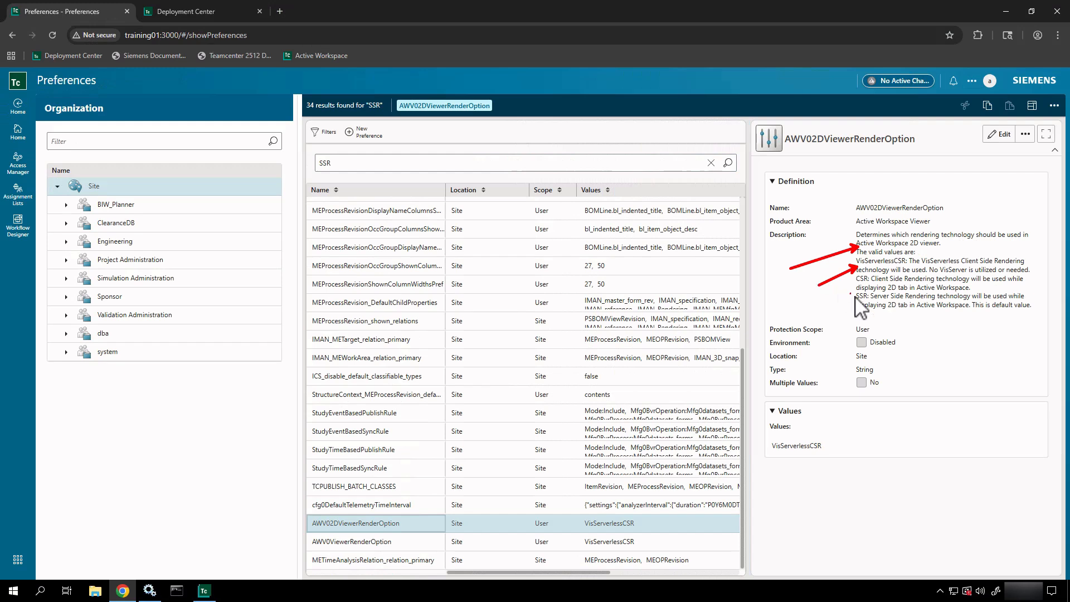
left_click_drag(858, 288, 819, 309)
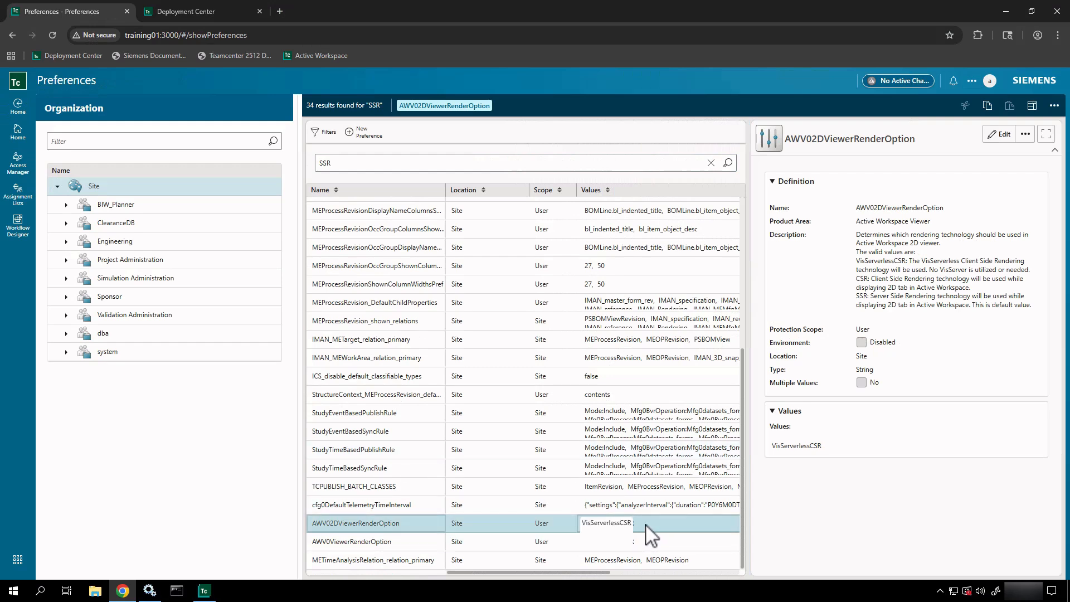
left_click(17, 134)
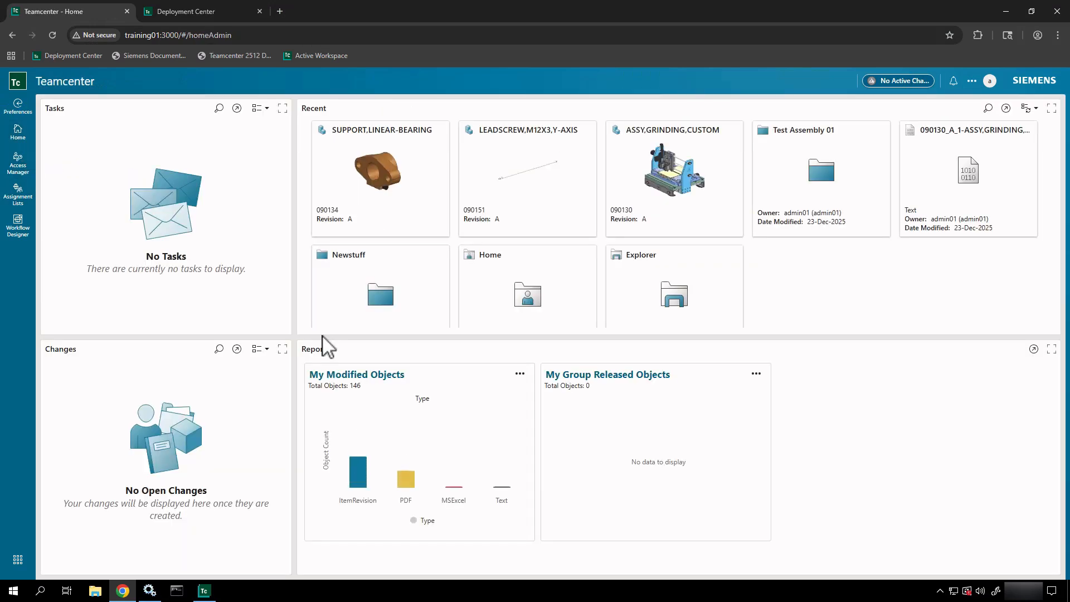